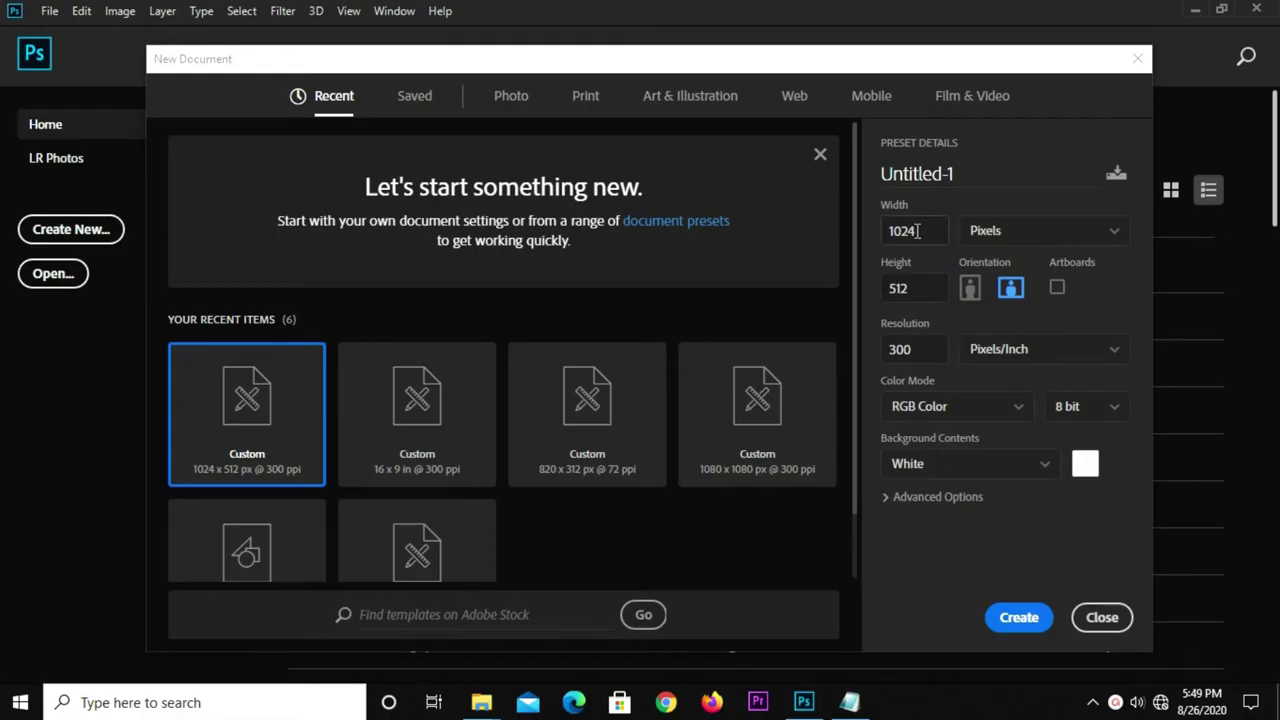
# Step: Enter a width of 1024 pixels in the New Document dialog, moving on to the height
pyautogui.doubleClick(917, 231)
pyautogui.press('Tab')
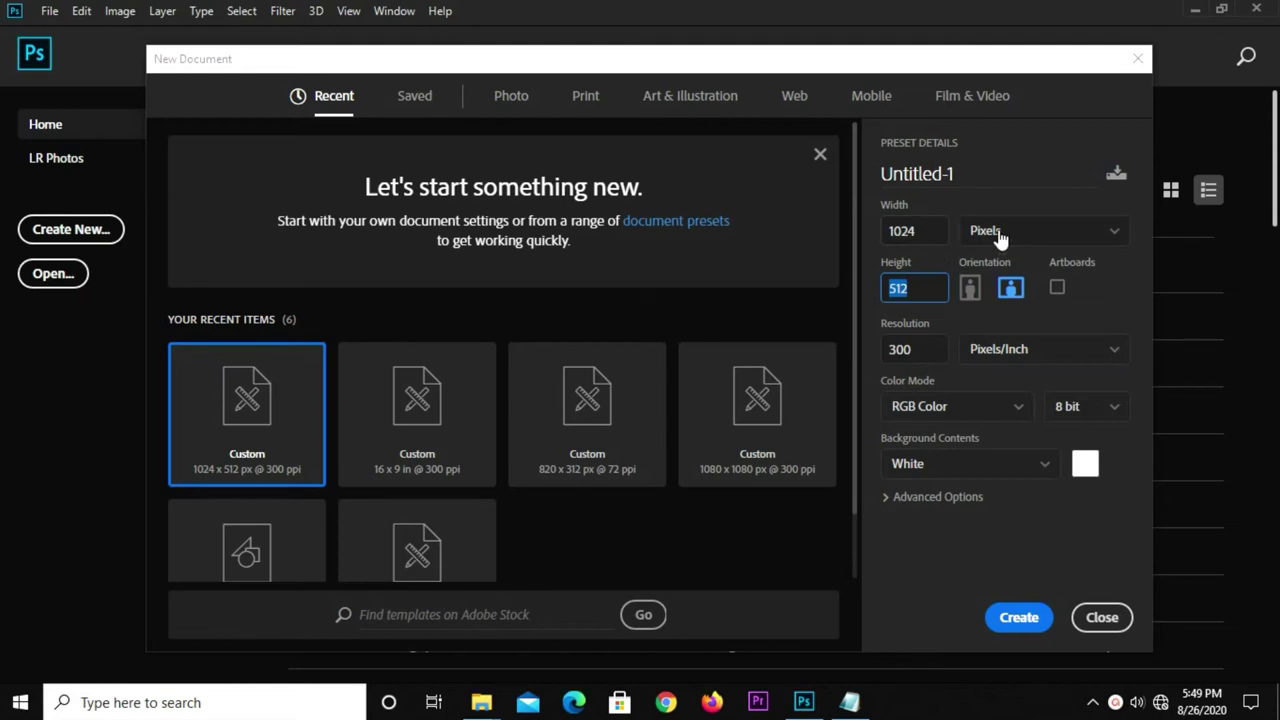
# Step: Create the 1024 × 512 px document at 300 ppi and add a Solid Color fill layer
pyautogui.doubleClick(935, 351)
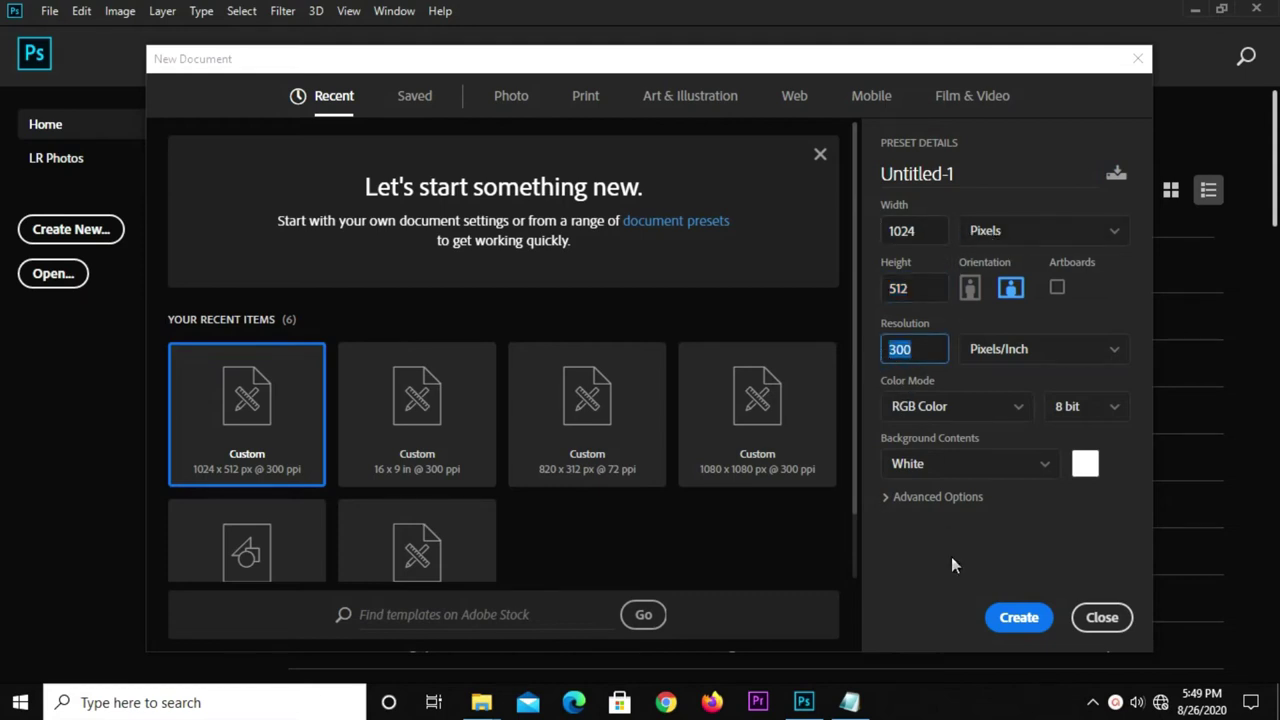
pyautogui.click(1005, 617)
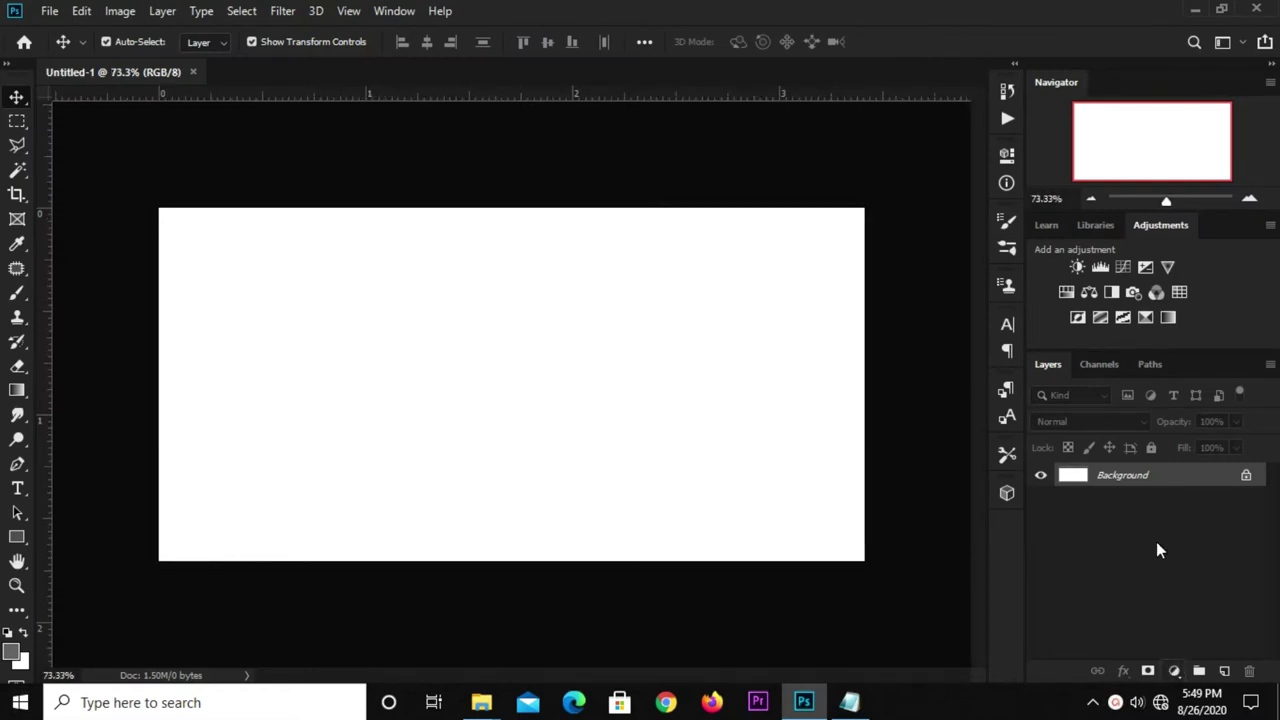
pyautogui.click(1174, 671)
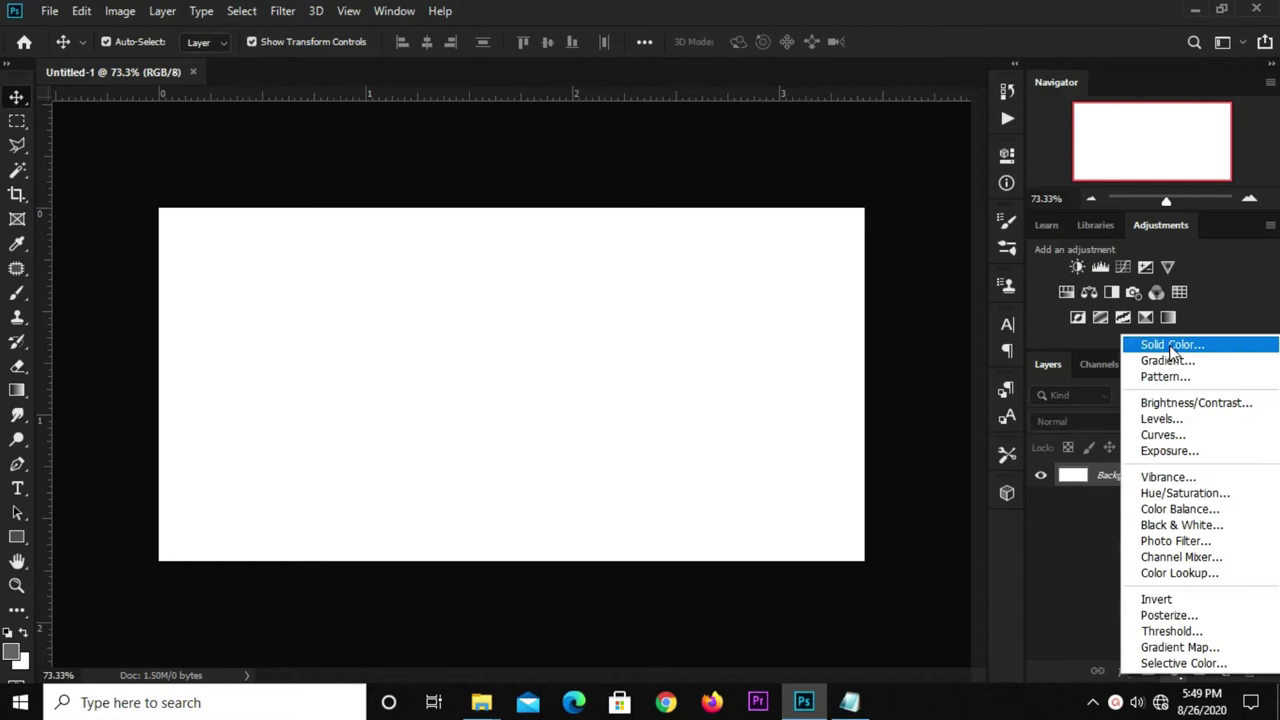
pyautogui.click(1166, 343)
# Step: Copy hex 161416 from the Notepad notes and apply it as the near-black fill colour
pyautogui.click(849, 702)
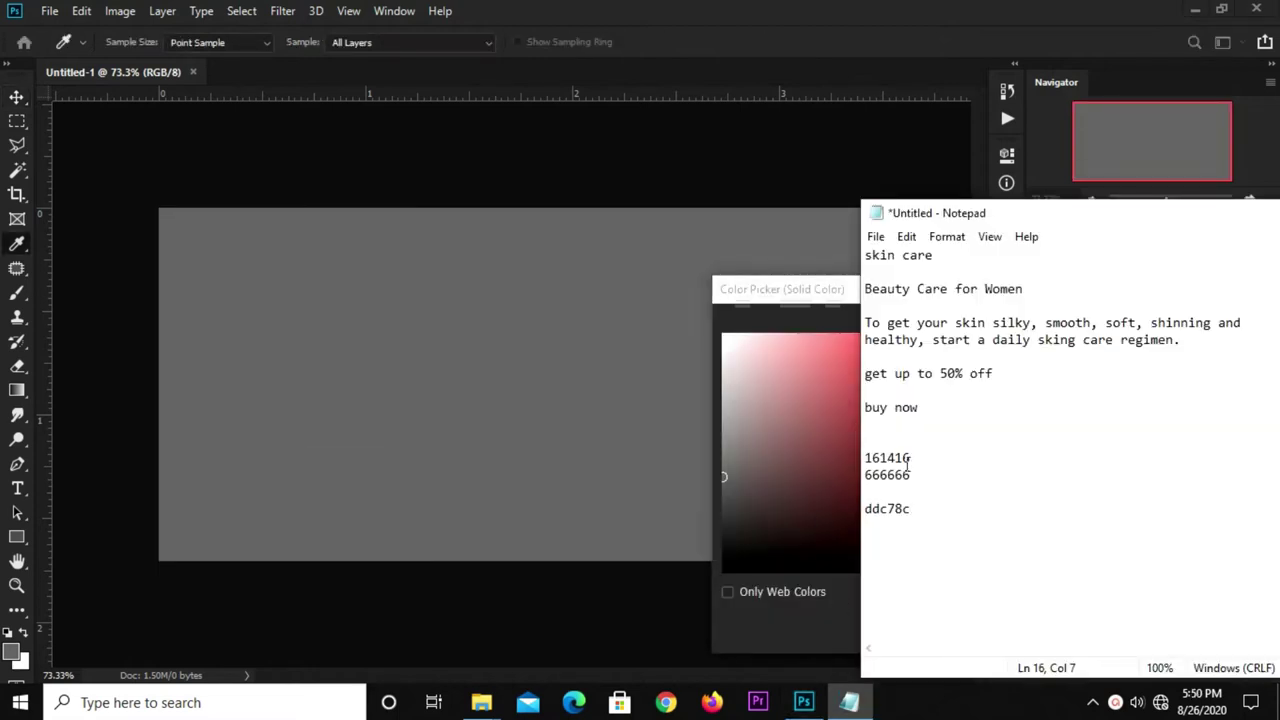
pyautogui.click(849, 702)
pyautogui.moveTo(910, 457); pyautogui.dragTo(869, 457)
pyautogui.click(849, 702)
pyautogui.rightClick(882, 457)
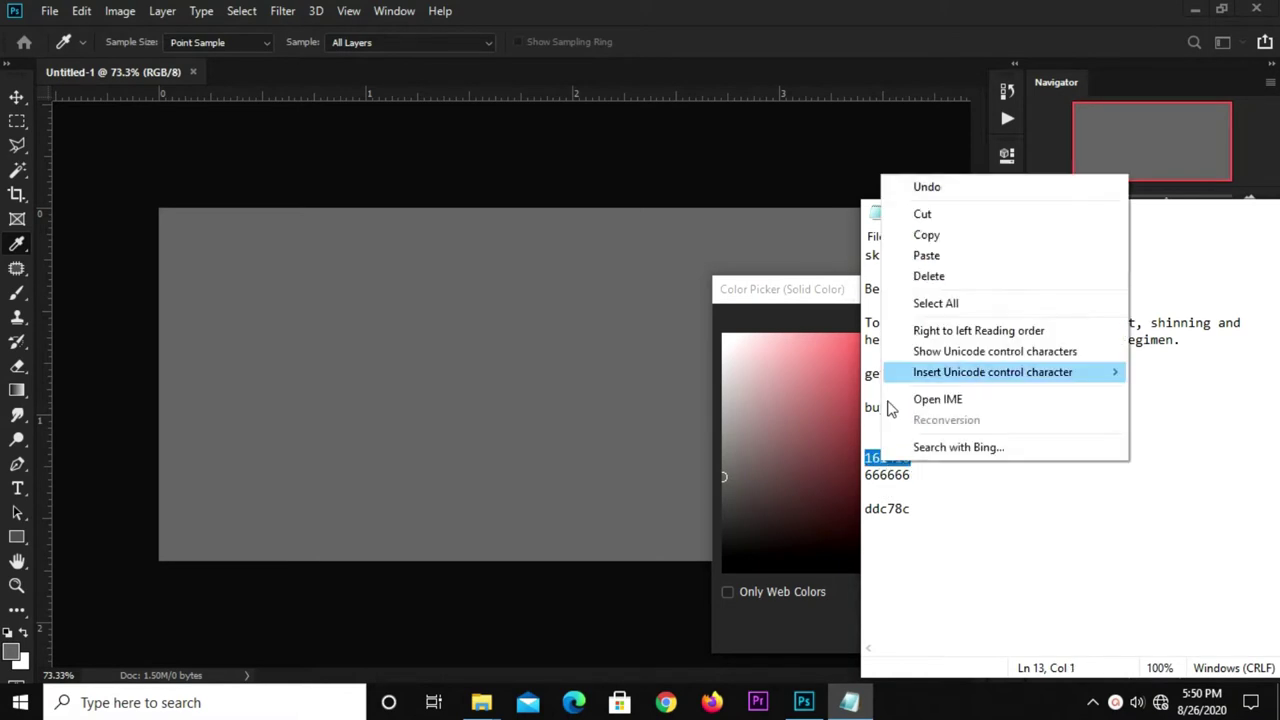
pyautogui.click(928, 233)
pyautogui.click(631, 297)
pyautogui.rightClick(1034, 632)
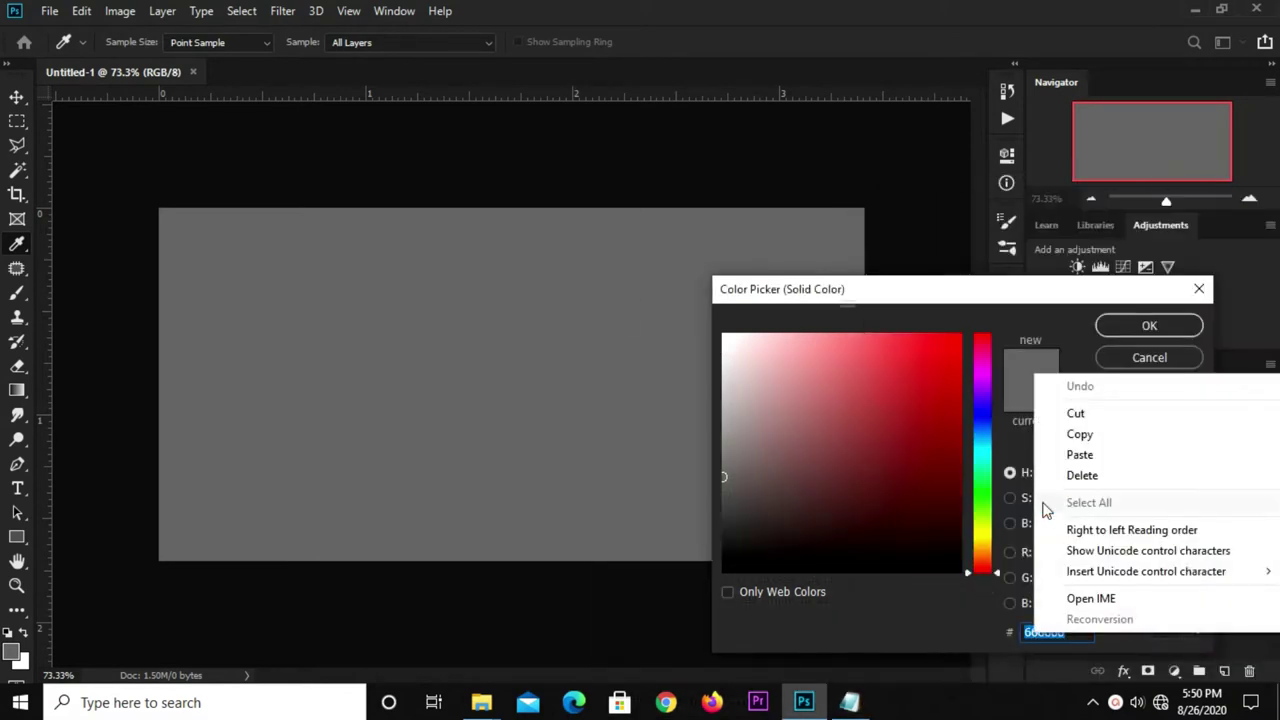
pyautogui.click(1063, 451)
pyautogui.click(1120, 334)
pyautogui.press('v')
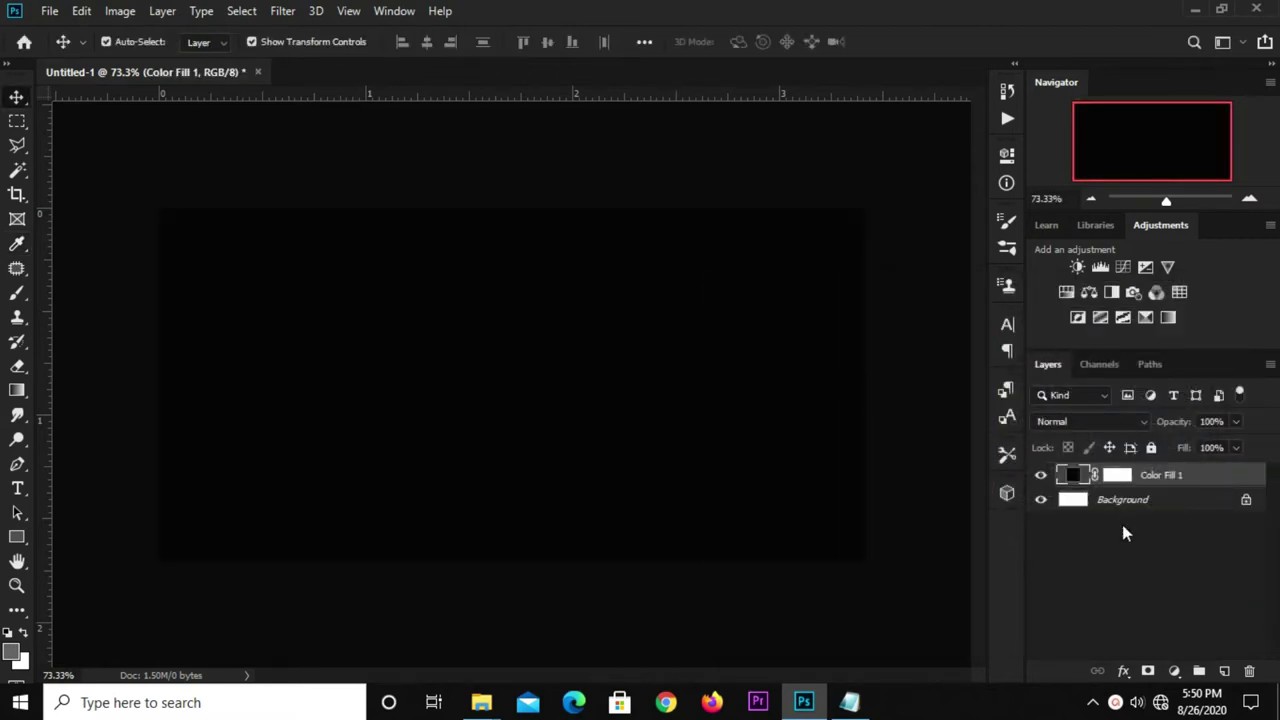
# Step: Add a new empty Layer 1 above the fill, deleting the extra Layer 2
pyautogui.doubleClick(1224, 671)
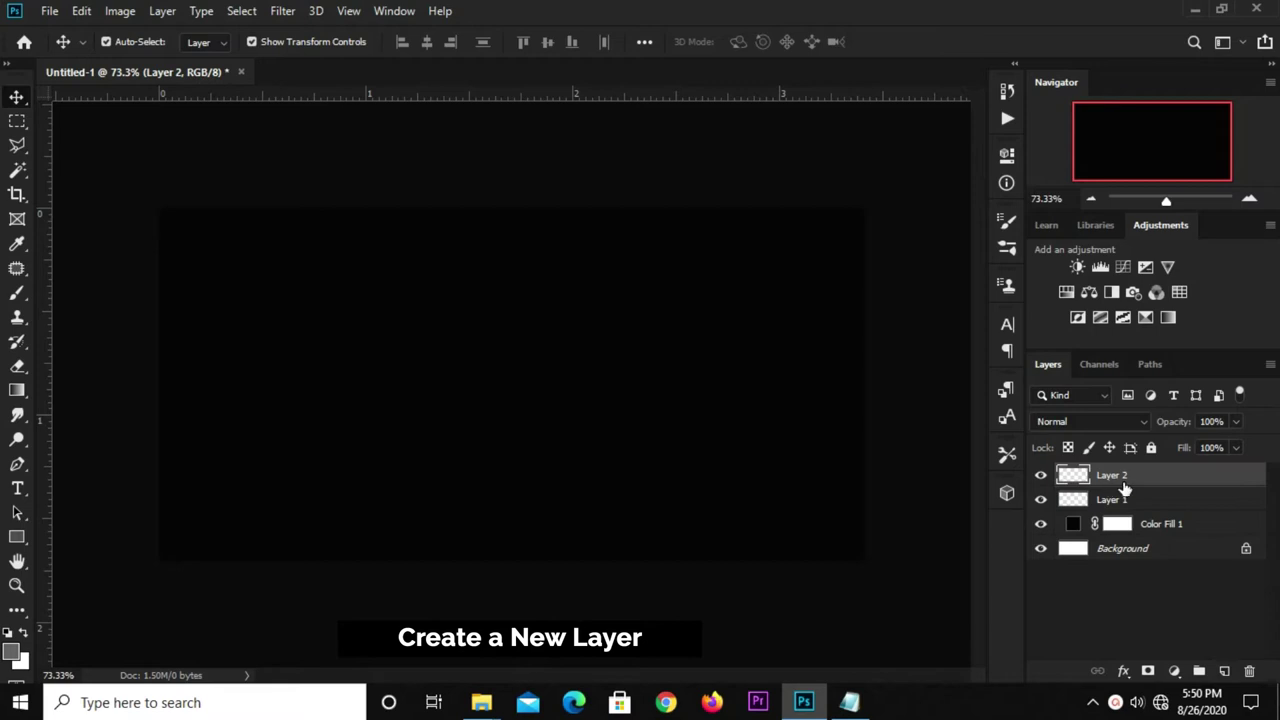
pyautogui.click(1249, 671)
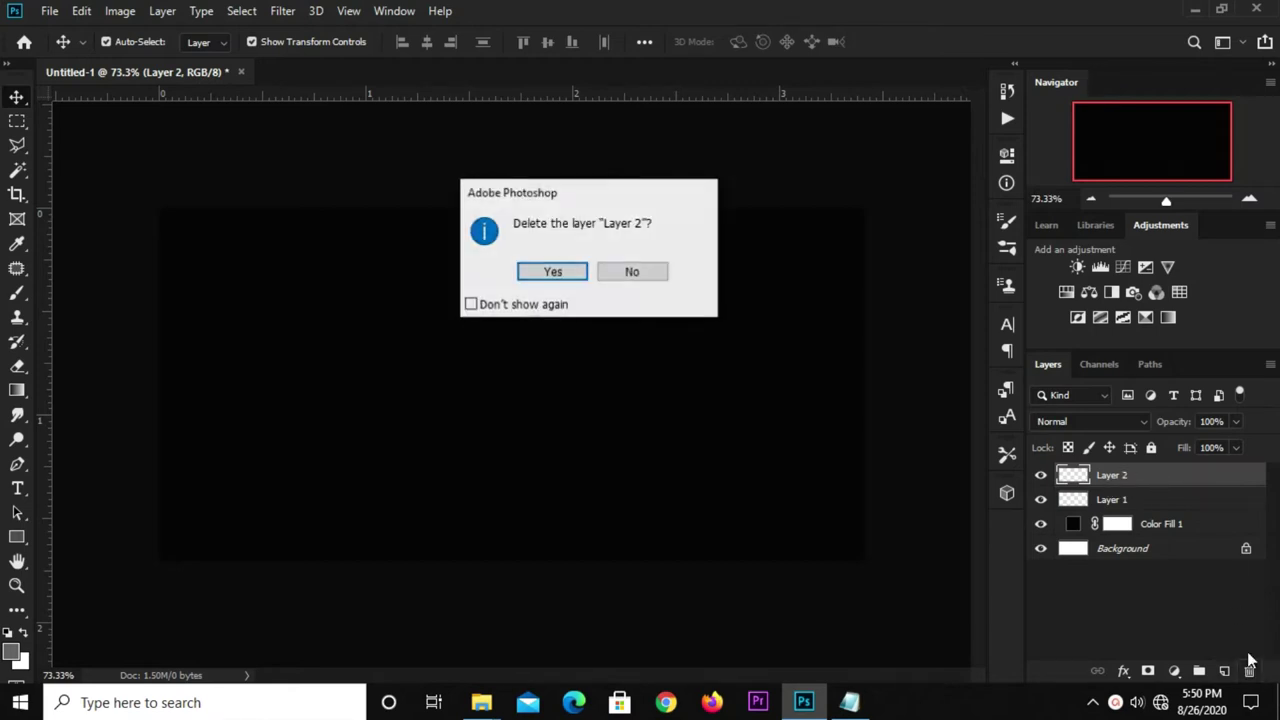
pyautogui.click(553, 273)
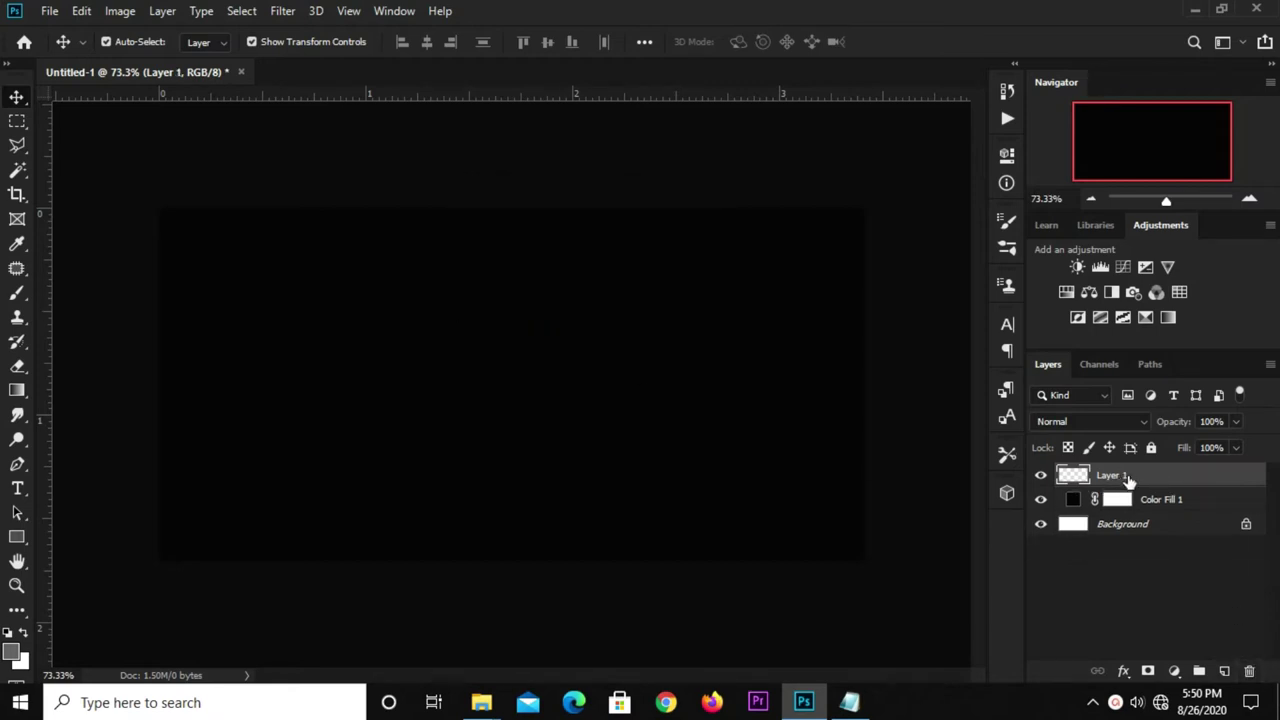
# Step: Paint a soft 666666 grey glow on the left with a size-900 brush
pyautogui.click(17, 292)
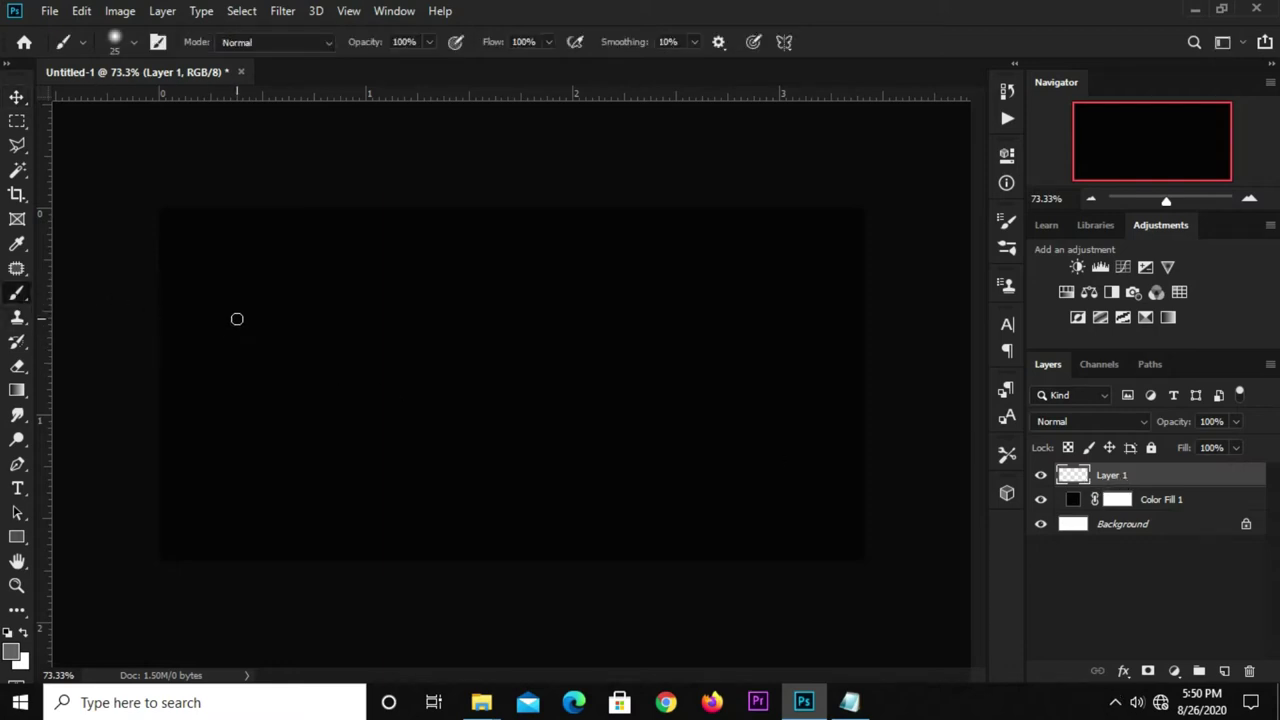
pyautogui.click(12, 652)
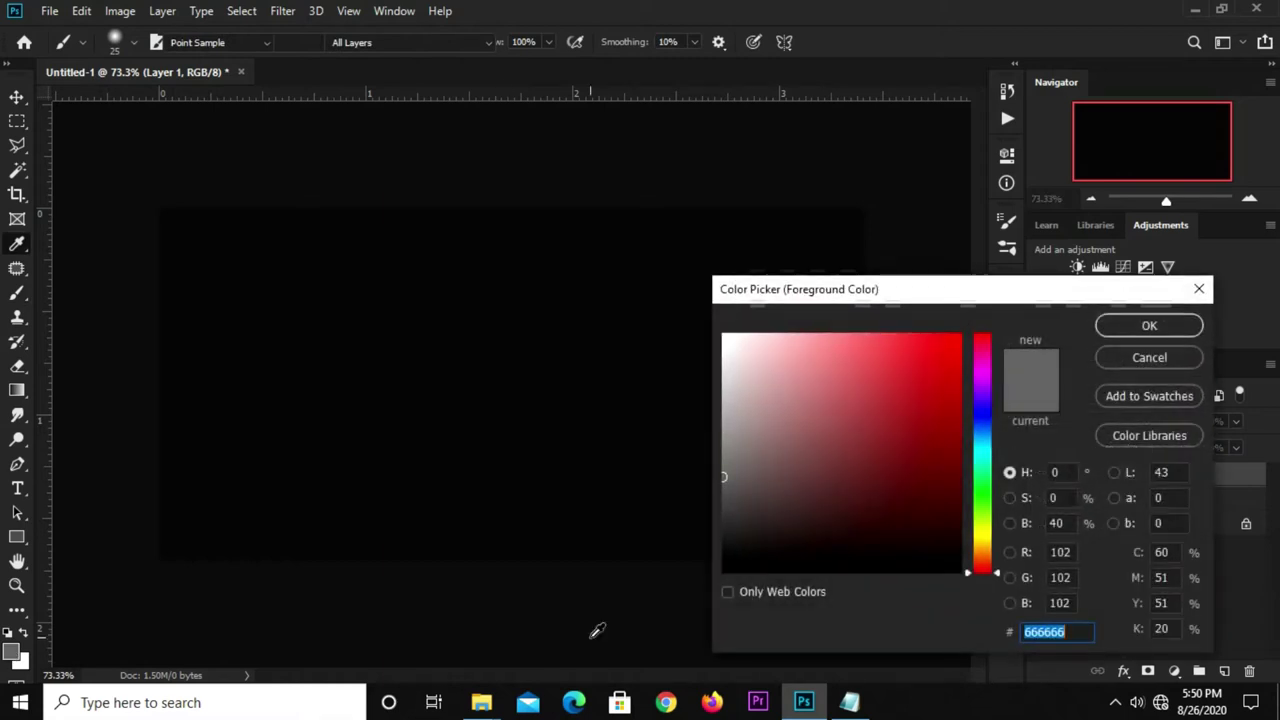
pyautogui.moveTo(1046, 634); pyautogui.dragTo(1025, 636)
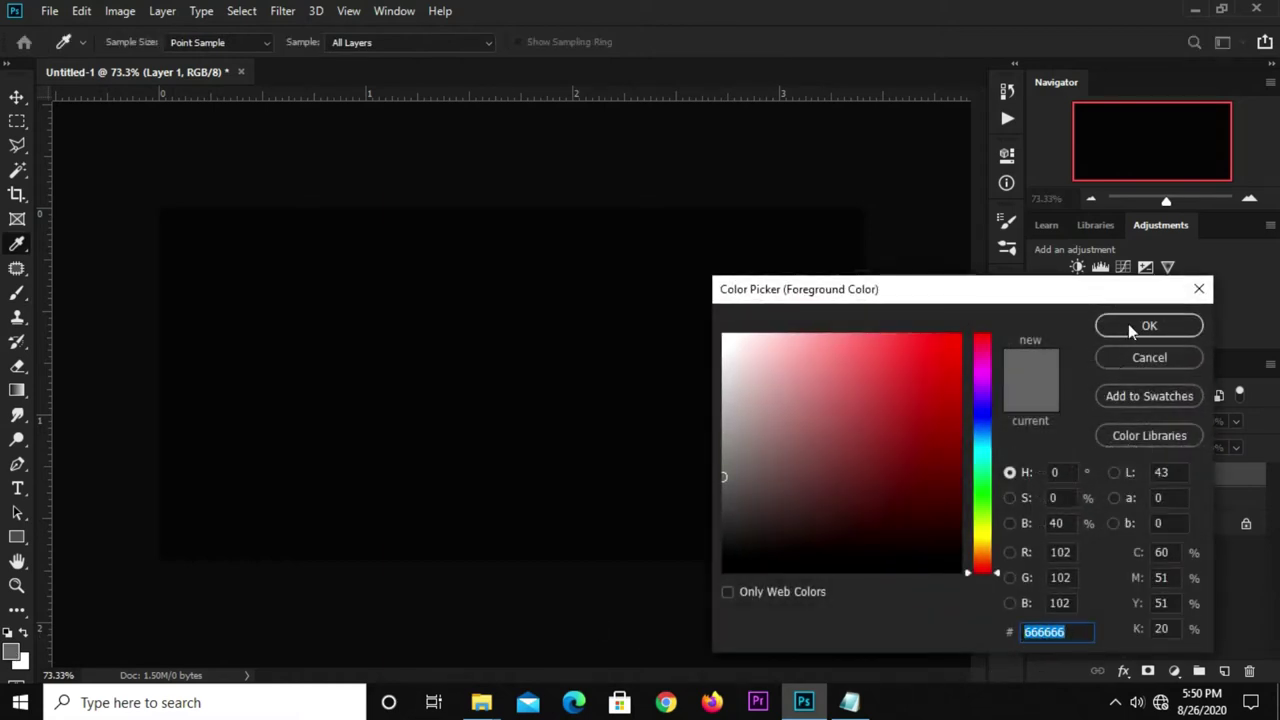
pyautogui.click(1134, 328)
pyautogui.press(']')
pyautogui.press(']')
pyautogui.press(']')
pyautogui.press(']')
pyautogui.press(']')
pyautogui.press(']')
pyautogui.click(323, 377)
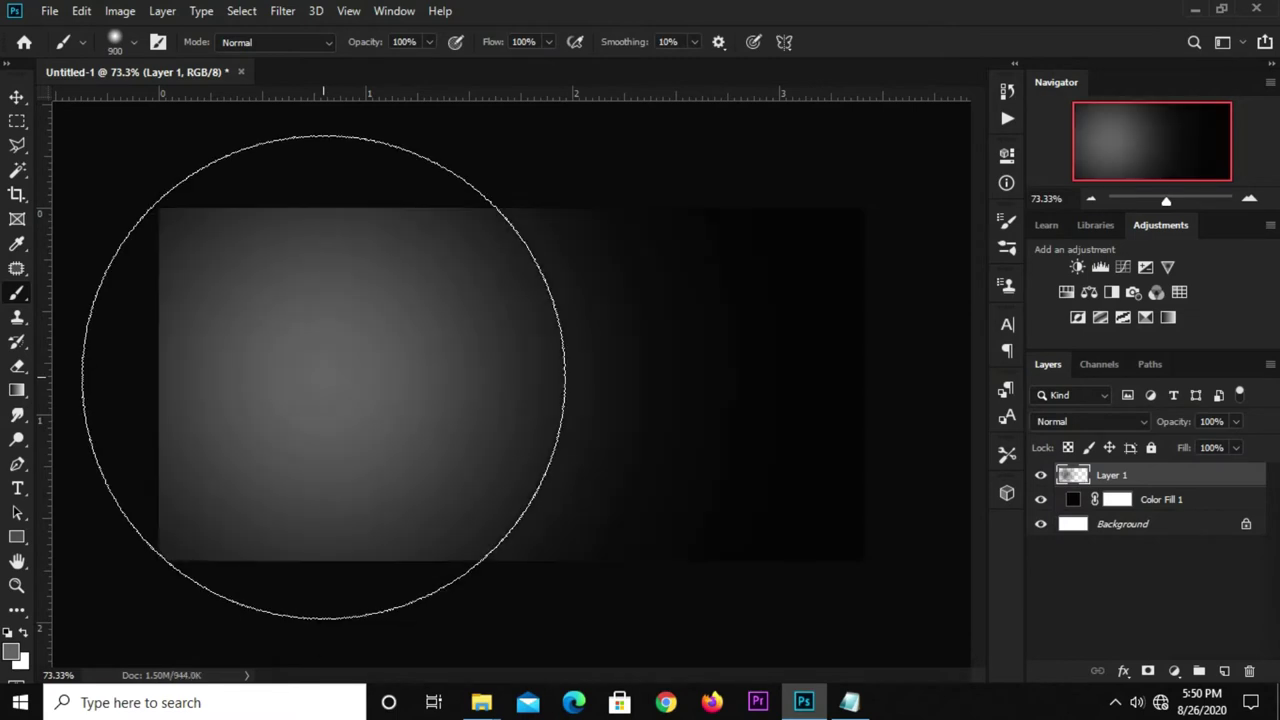
# Step: Lower the glow layer's opacity to 27% and zoom out to see the whole canvas
pyautogui.press('v')
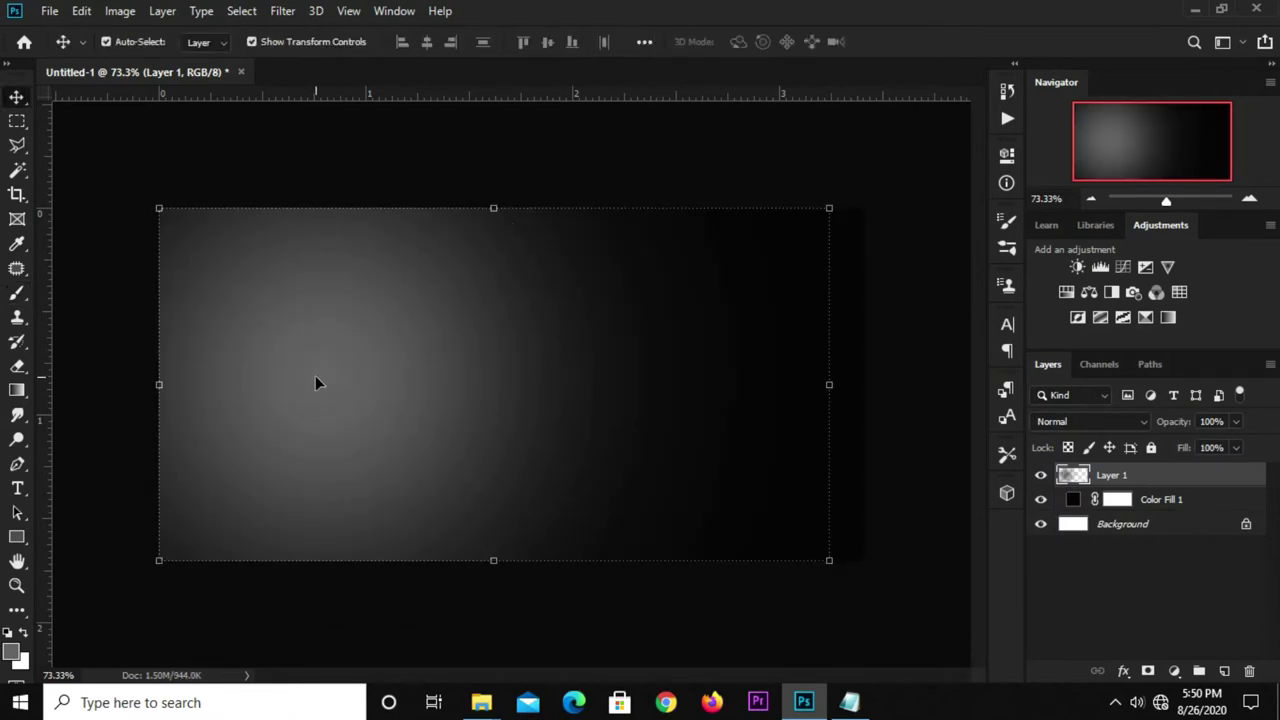
pyautogui.click(1236, 422)
pyautogui.moveTo(1227, 447); pyautogui.dragTo(1176, 445)
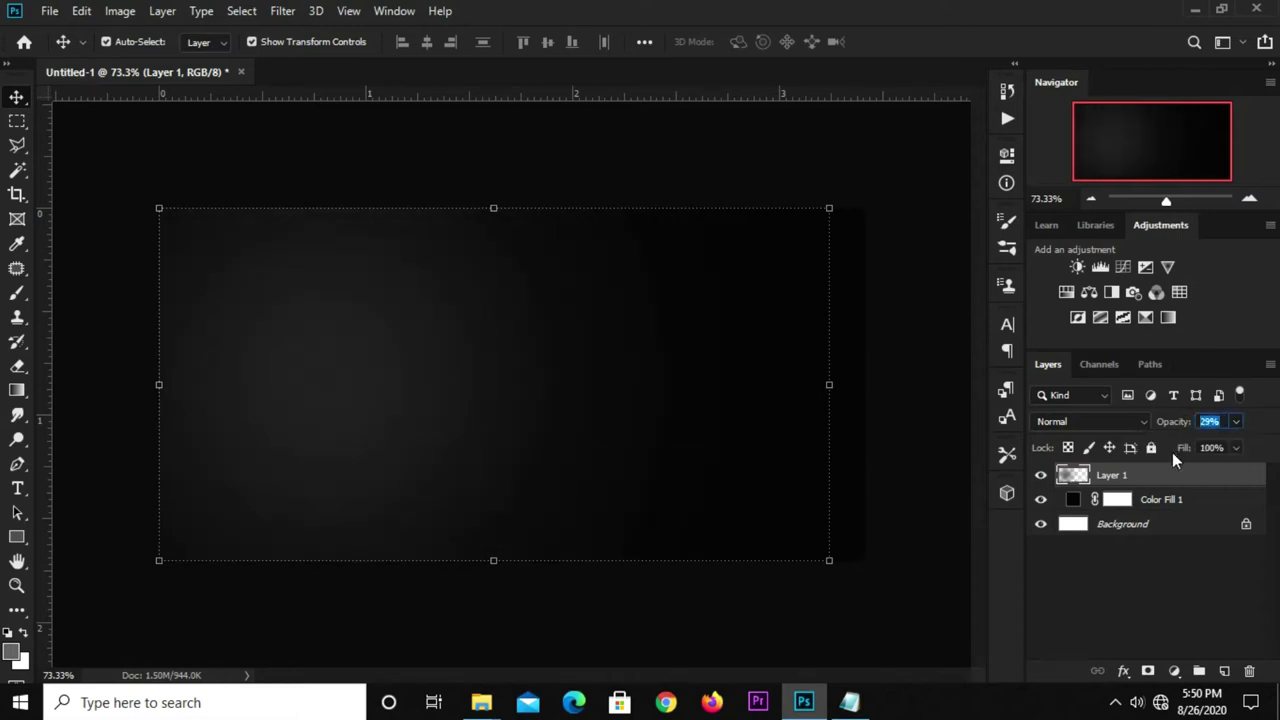
pyautogui.write('27')
pyautogui.press('Return')
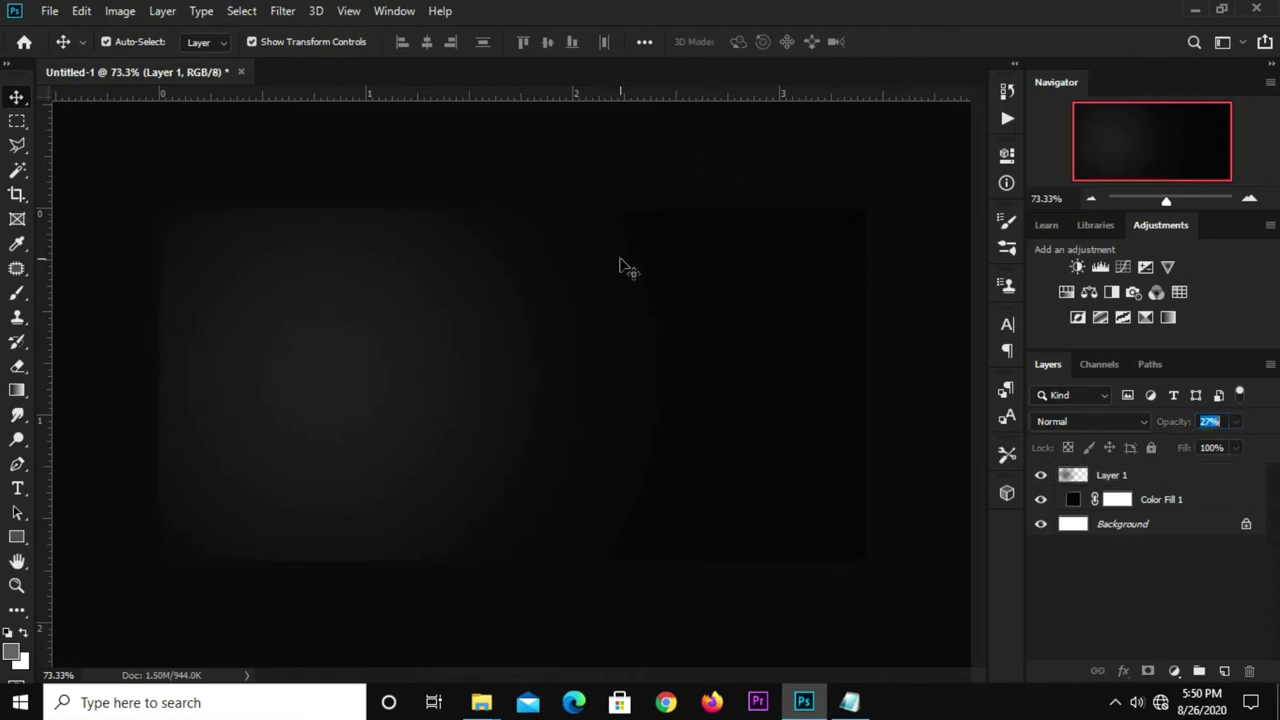
pyautogui.hotkey('ctrl', '-')
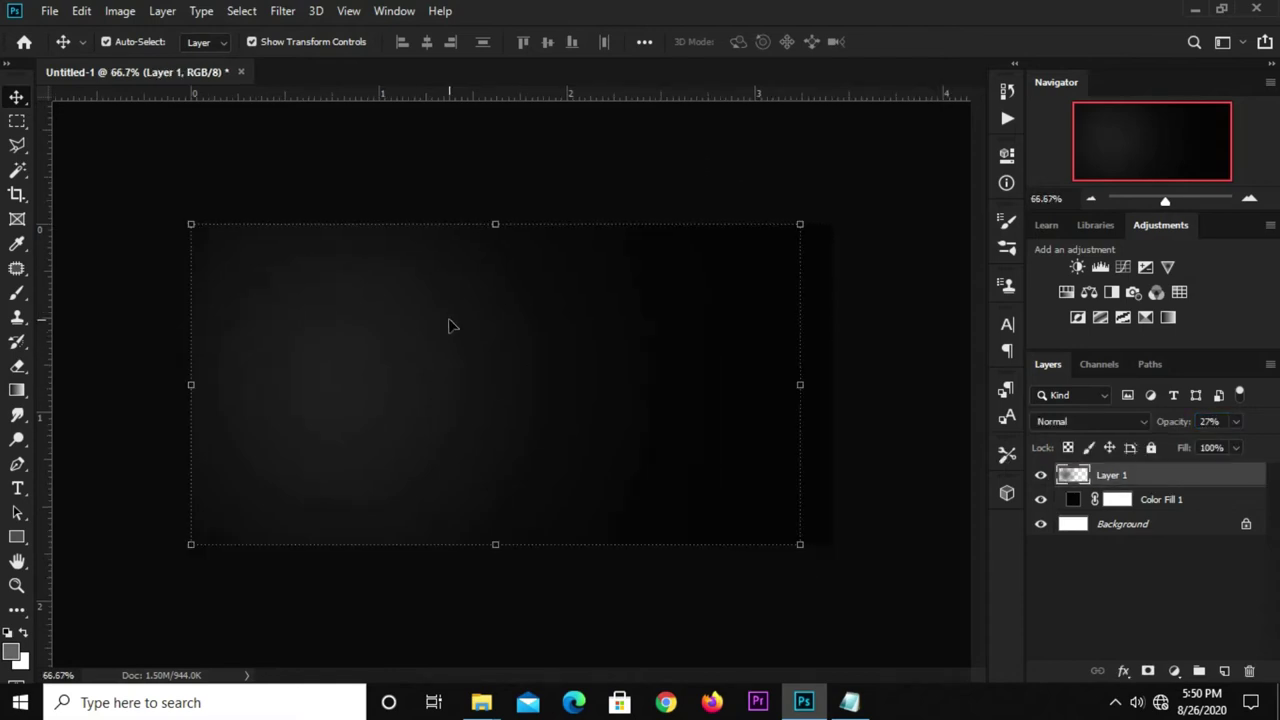
pyautogui.click(510, 185)
# Step: Copy the products layer from cosmetics resources.psd and paste it onto the banner's left side
pyautogui.click(49, 11)
pyautogui.moveTo(86, 121)
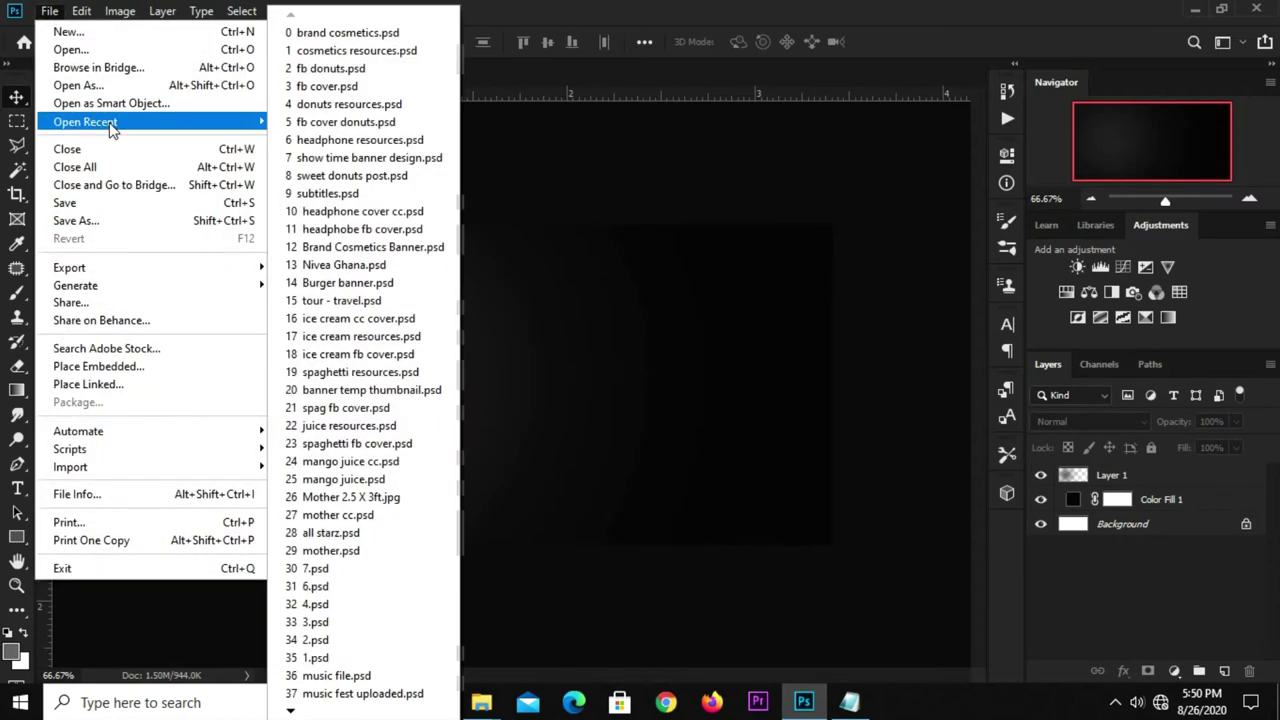
pyautogui.click(362, 50)
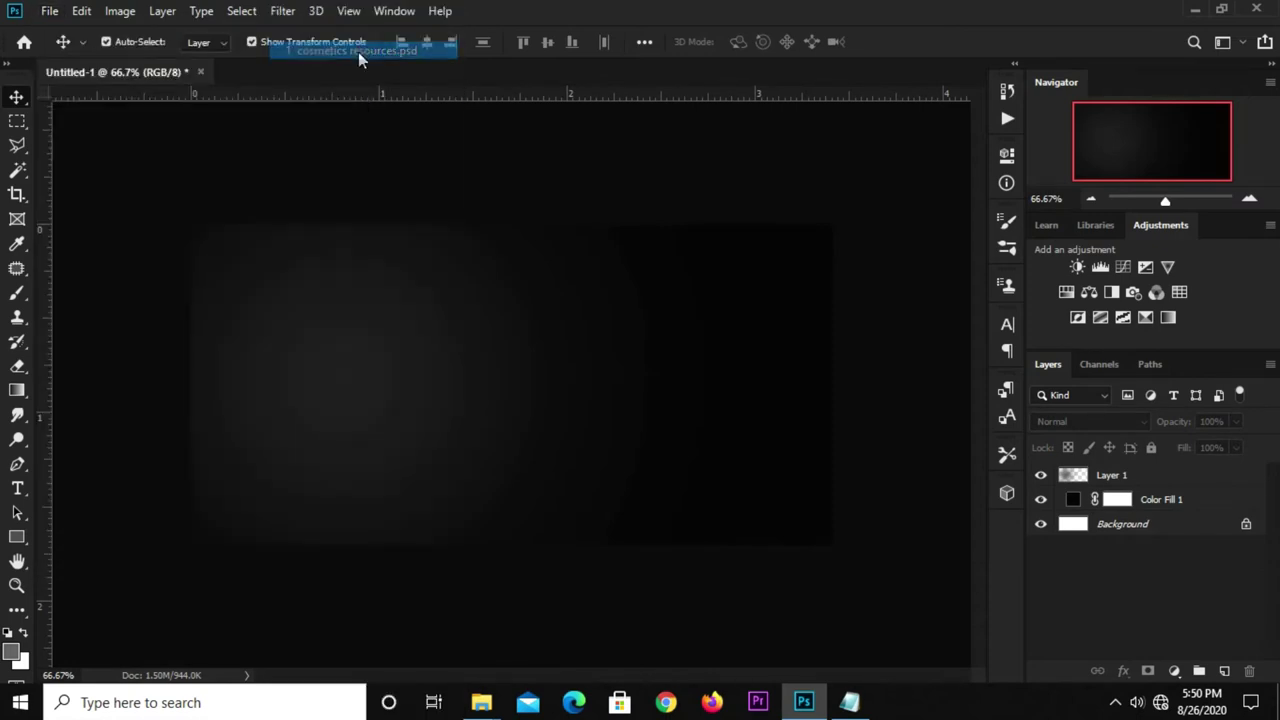
pyautogui.click(520, 335)
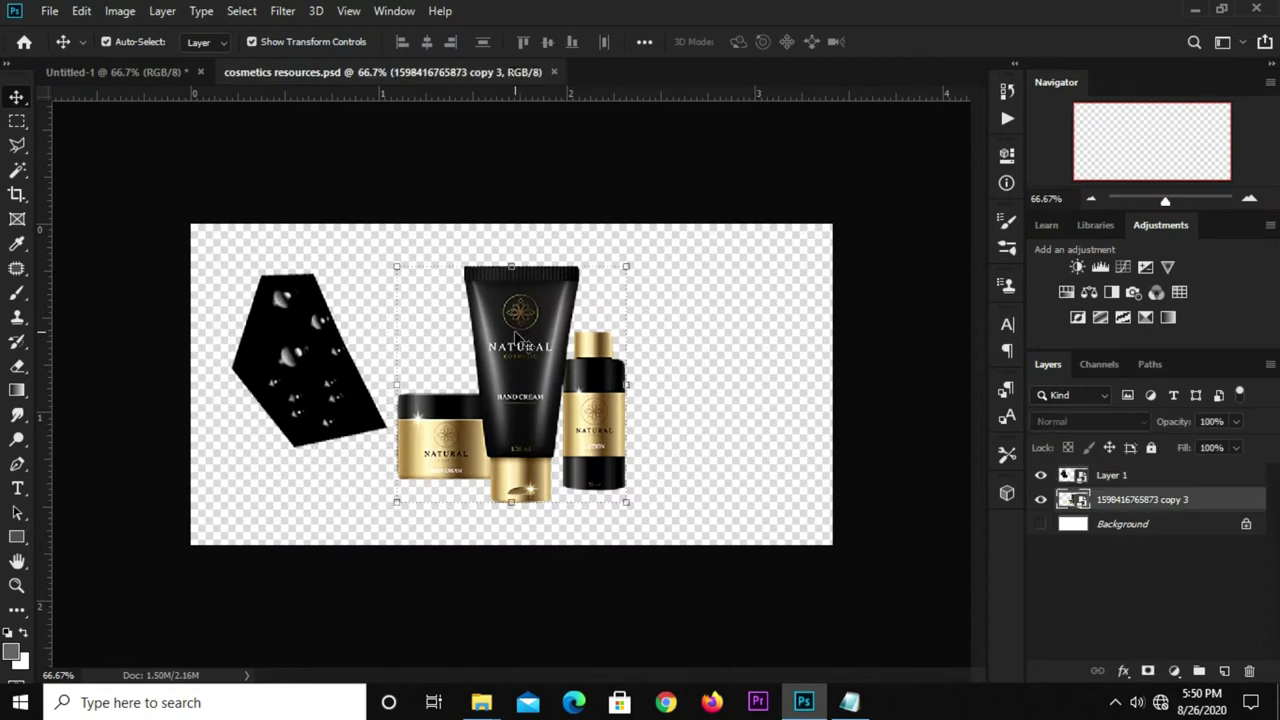
pyautogui.click(116, 73)
pyautogui.hotkey('ctrl', 'v')
pyautogui.moveTo(508, 372); pyautogui.dragTo(349, 371)
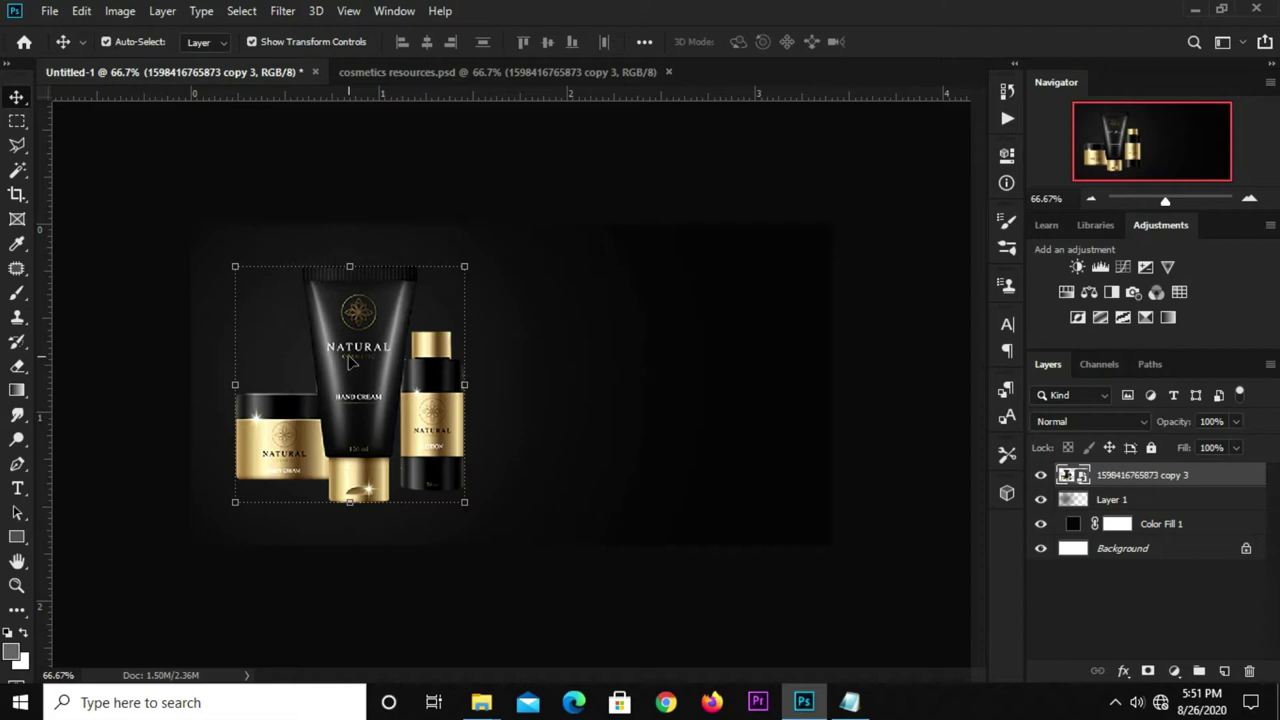
pyautogui.click(384, 190)
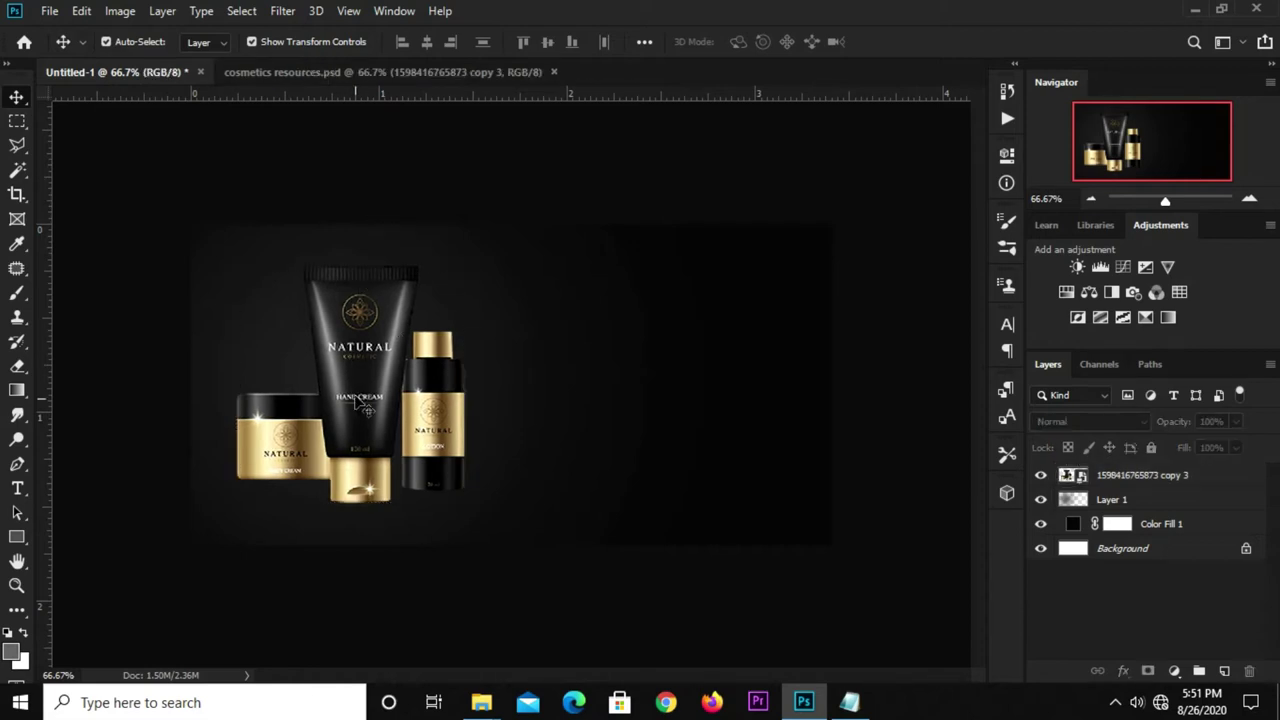
pyautogui.click(357, 398)
# Step: Drag two vertical guides at about 1.7 and 3.2 inches to mark a right-hand text column
pyautogui.click(386, 206)
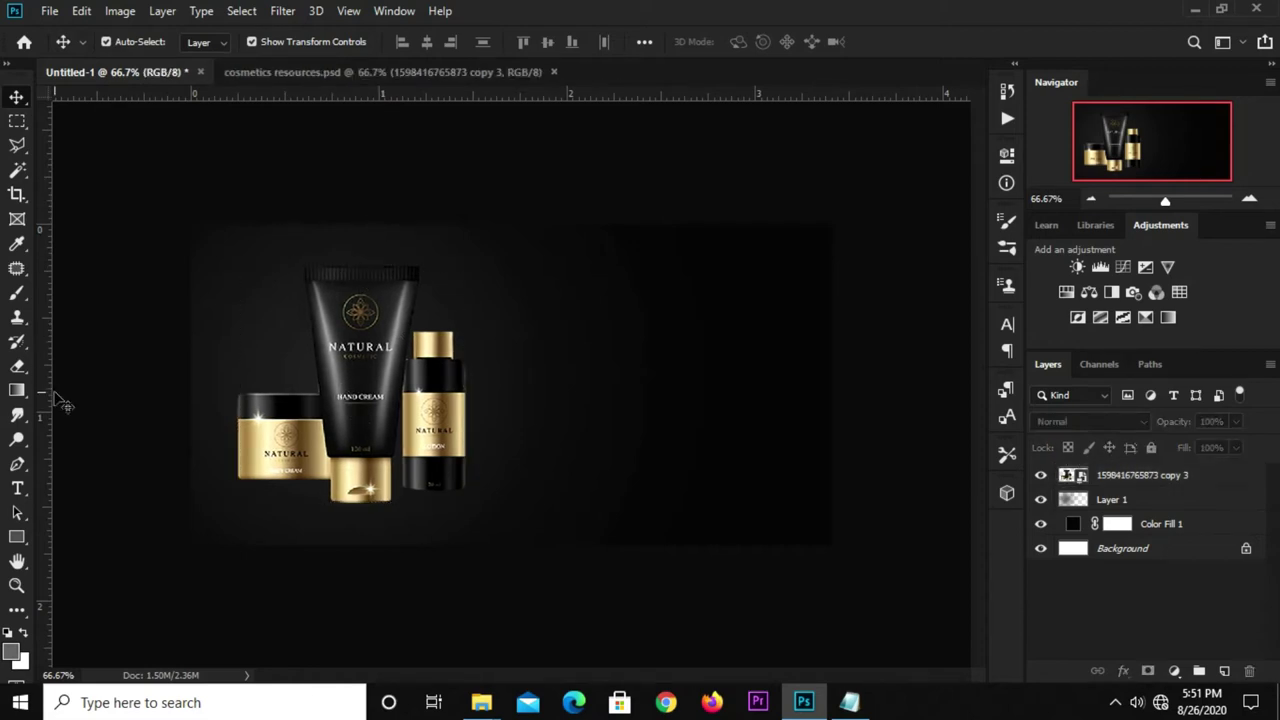
pyautogui.moveTo(49, 397); pyautogui.dragTo(542, 420)
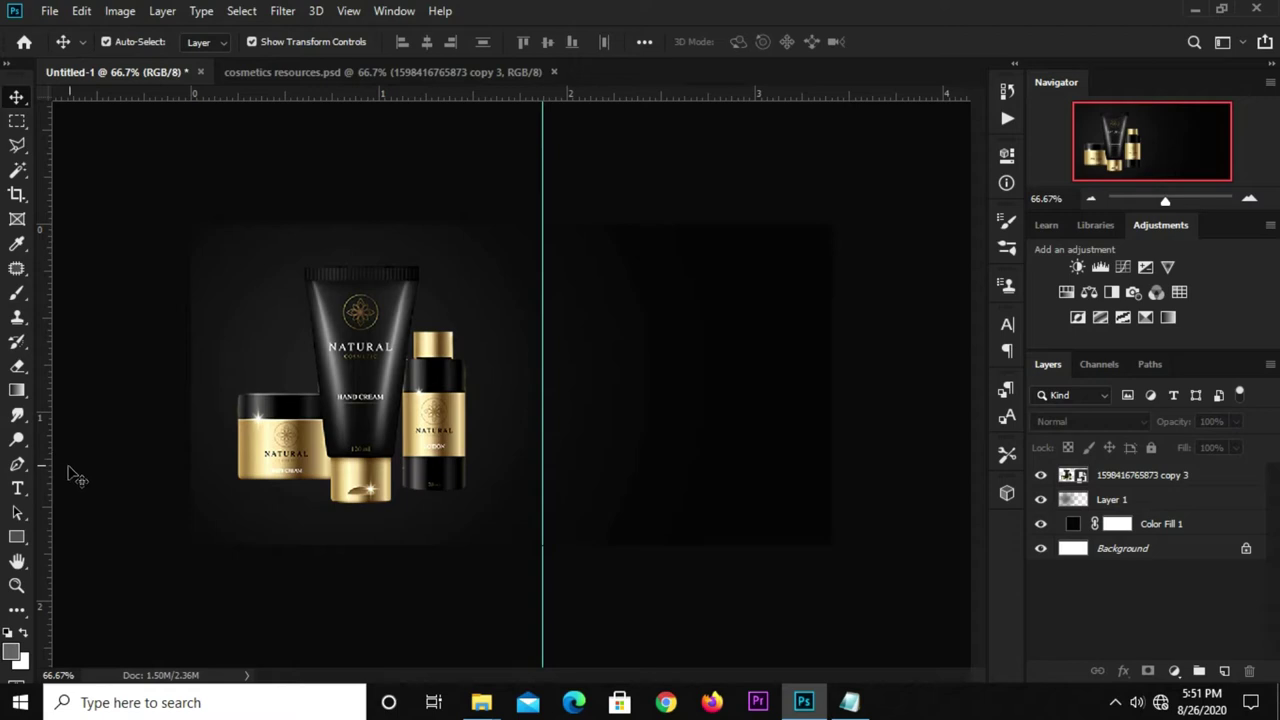
pyautogui.moveTo(41, 471); pyautogui.dragTo(800, 493)
pyautogui.moveTo(542, 460); pyautogui.dragTo(529, 457)
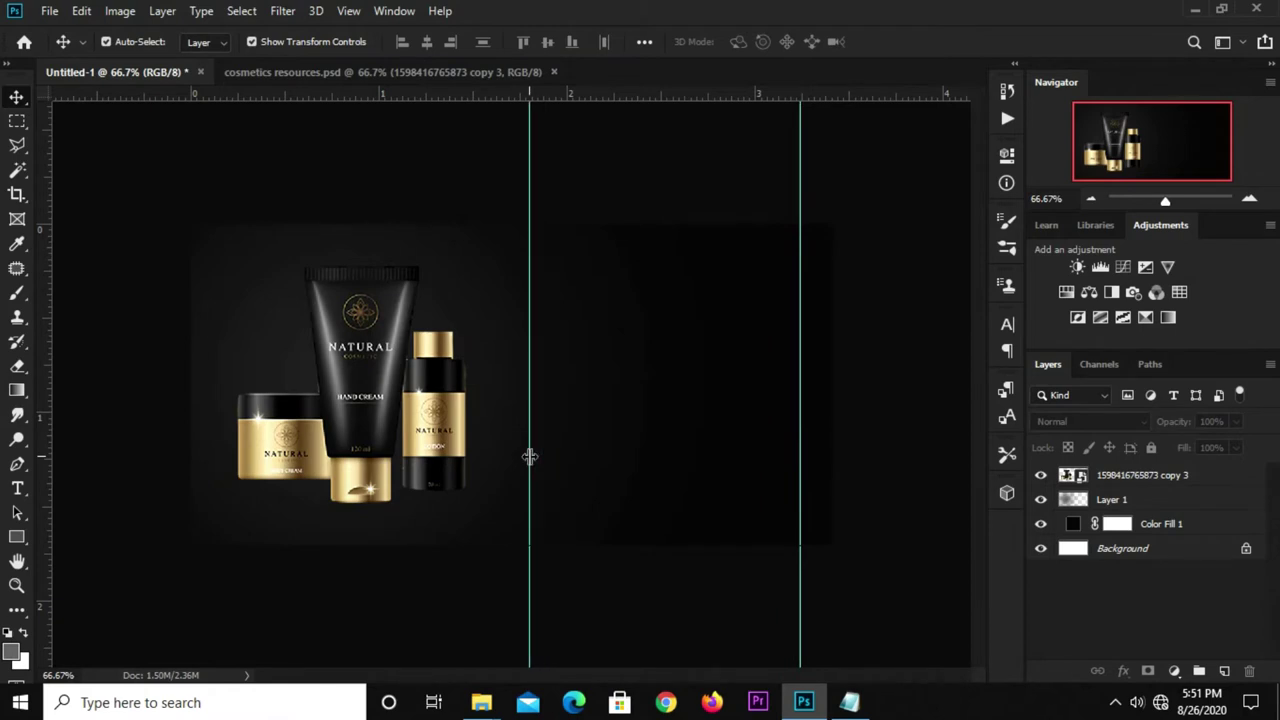
# Step: Copy the 'skin care' line from the Notepad notes
pyautogui.click(849, 702)
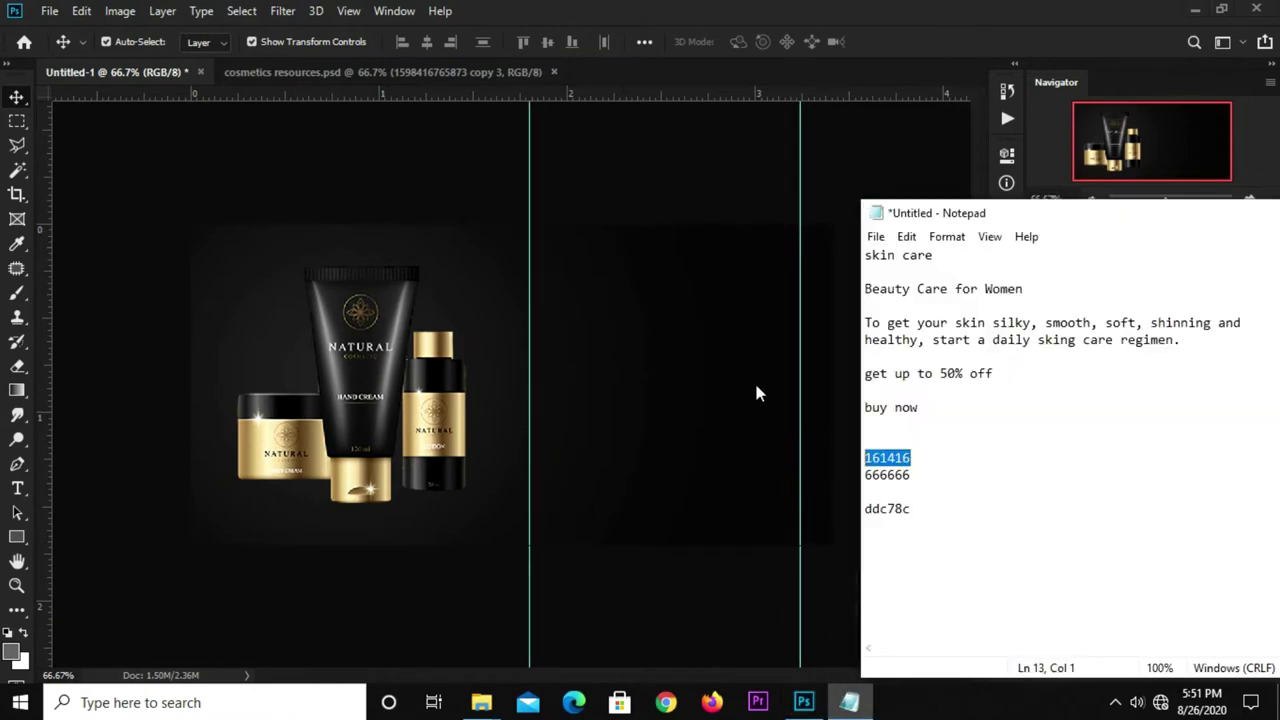
pyautogui.moveTo(936, 256); pyautogui.dragTo(783, 262)
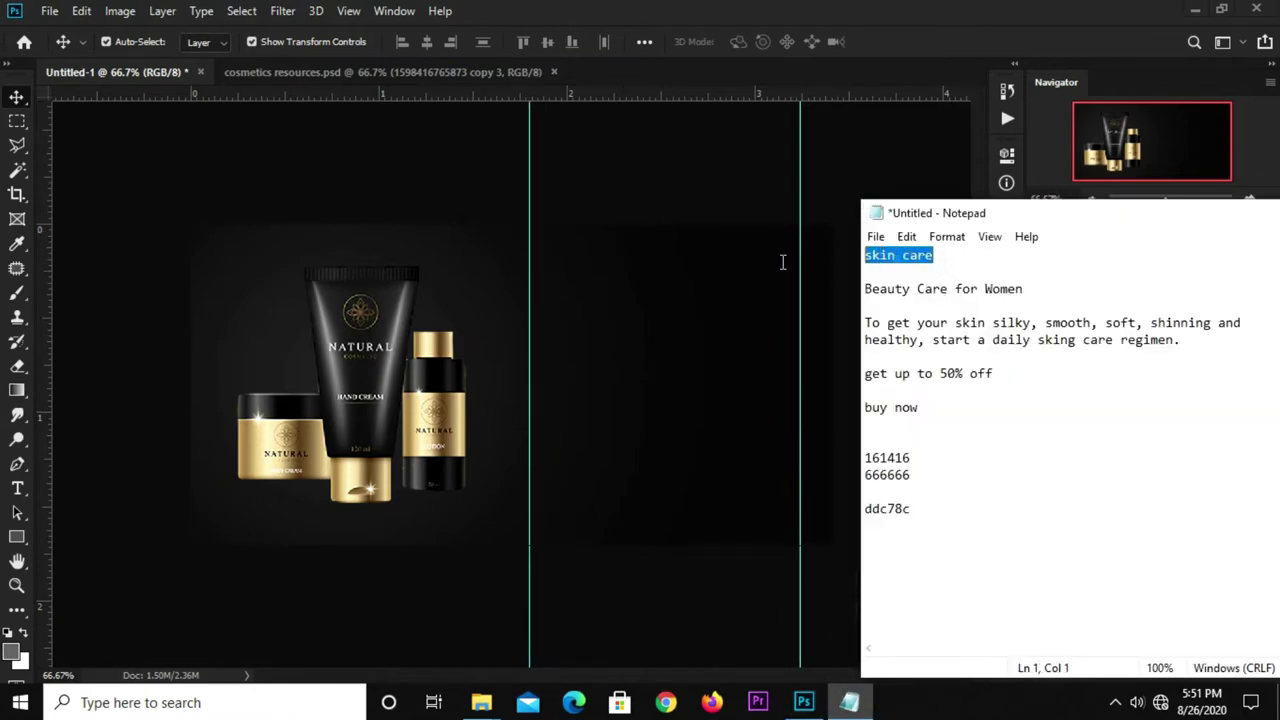
pyautogui.rightClick(880, 256)
pyautogui.click(920, 314)
# Step: Add a 'skin care' text layer above the empty right area of the banner
pyautogui.click(643, 187)
pyautogui.click(17, 488)
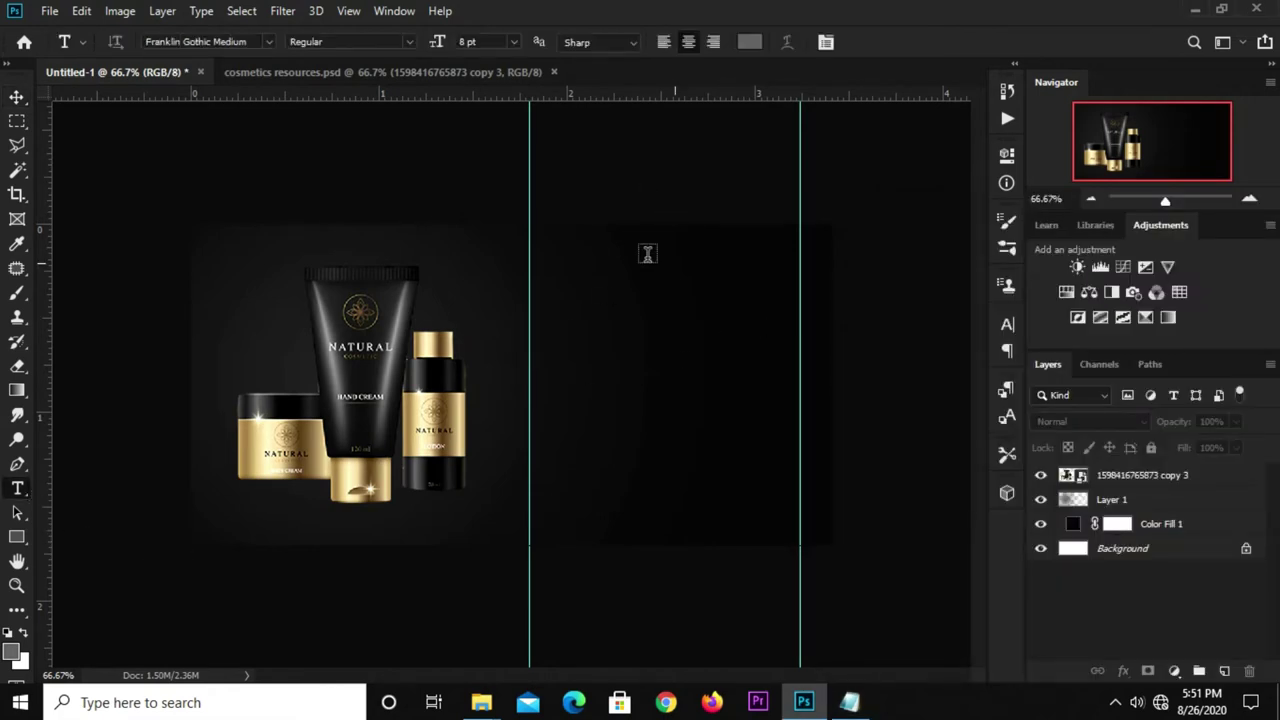
pyautogui.click(750, 41)
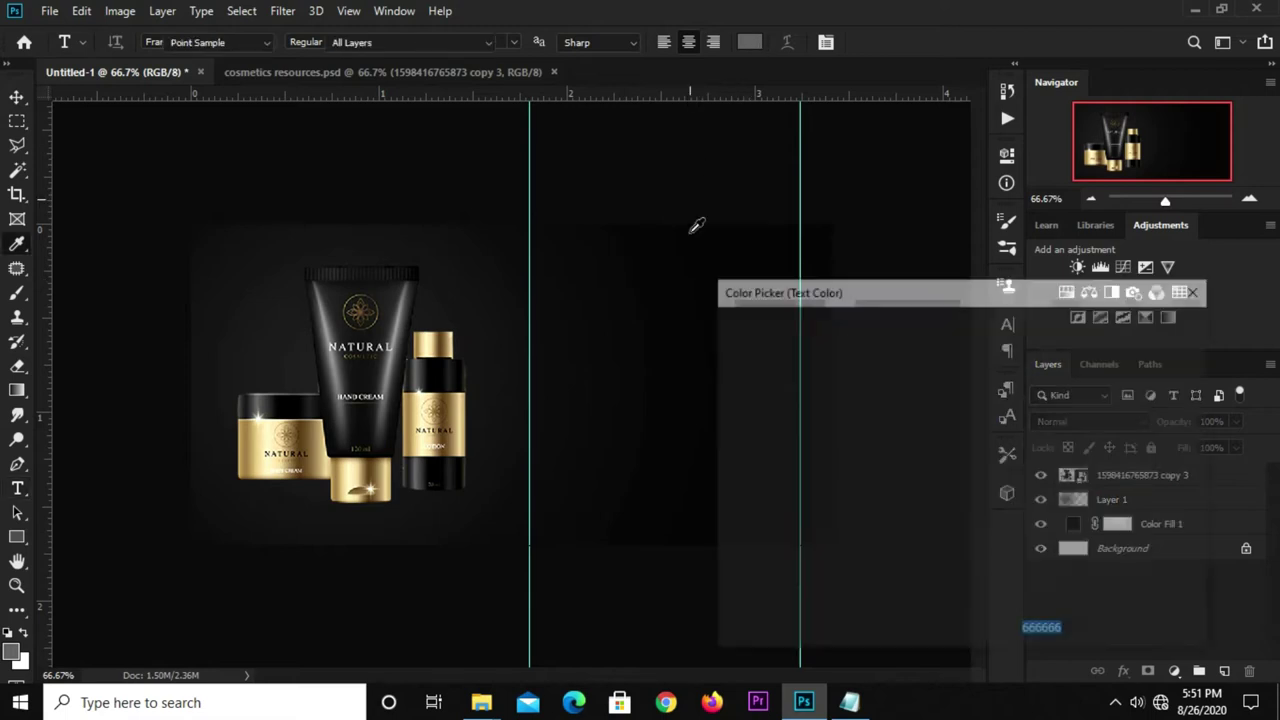
pyautogui.click(849, 702)
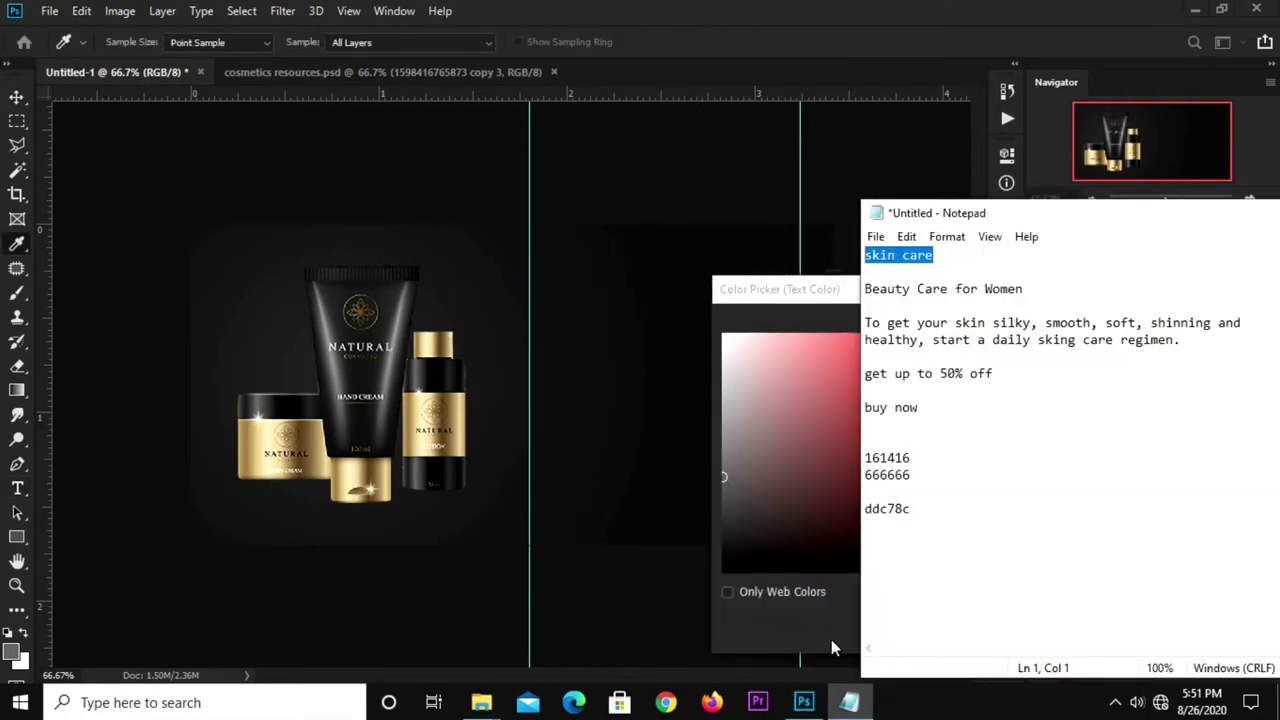
pyautogui.moveTo(935, 513); pyautogui.dragTo(860, 525)
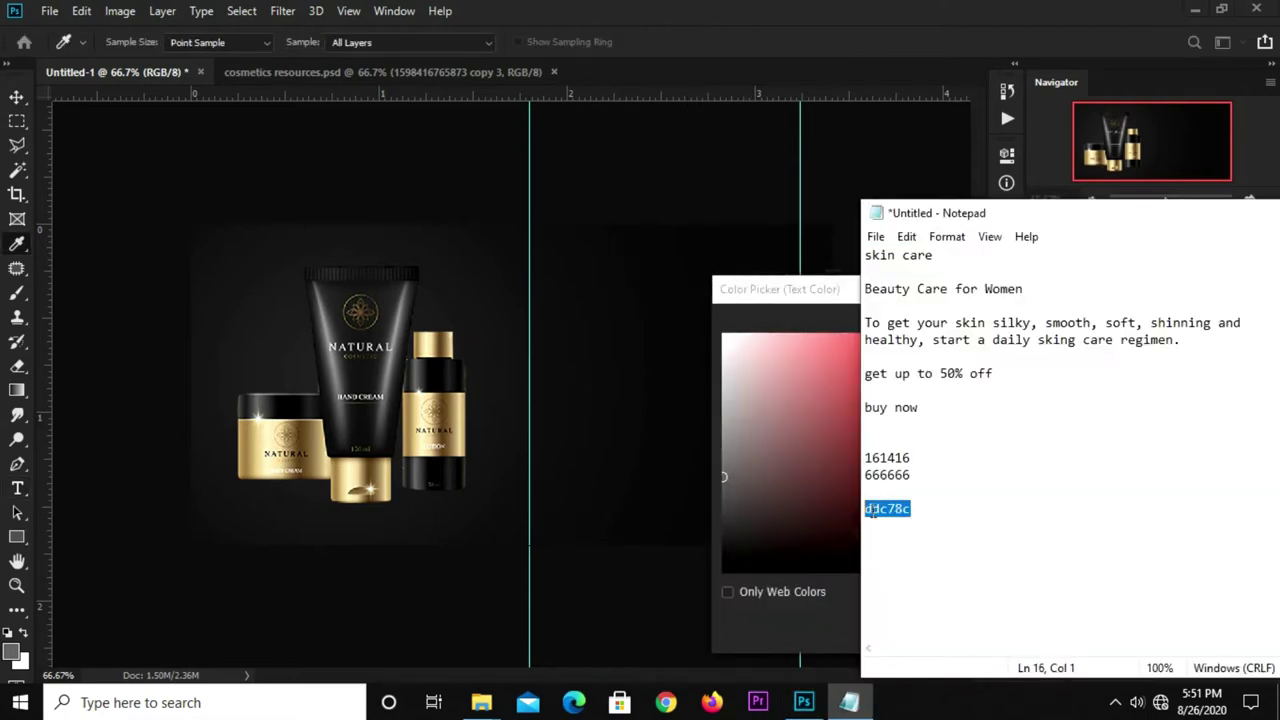
pyautogui.click(827, 40)
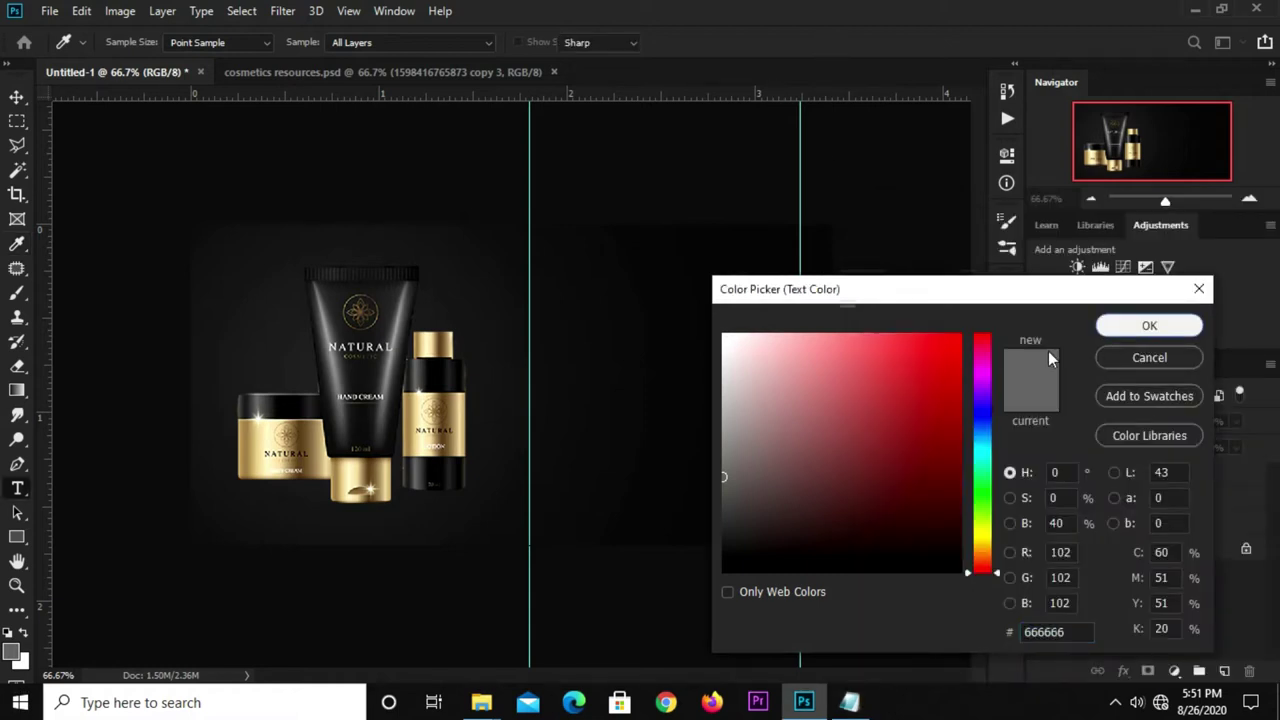
pyautogui.click(1148, 327)
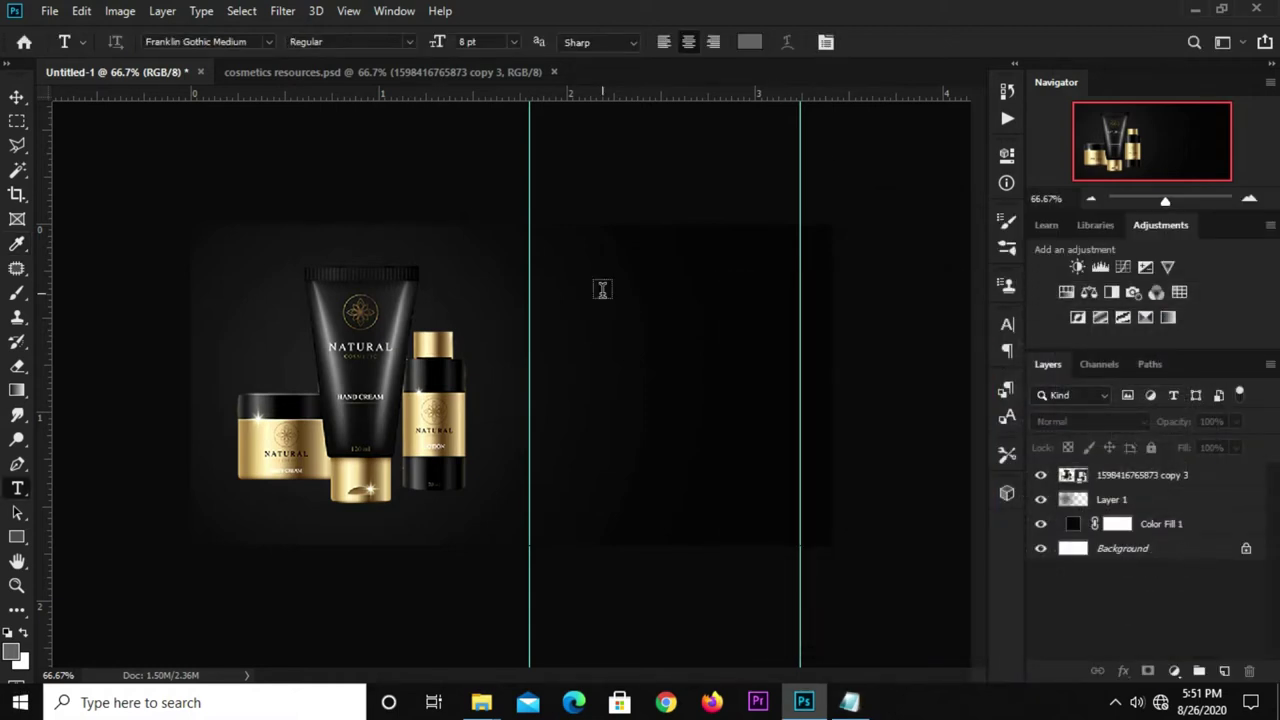
pyautogui.click(602, 289)
pyautogui.write('skin care')
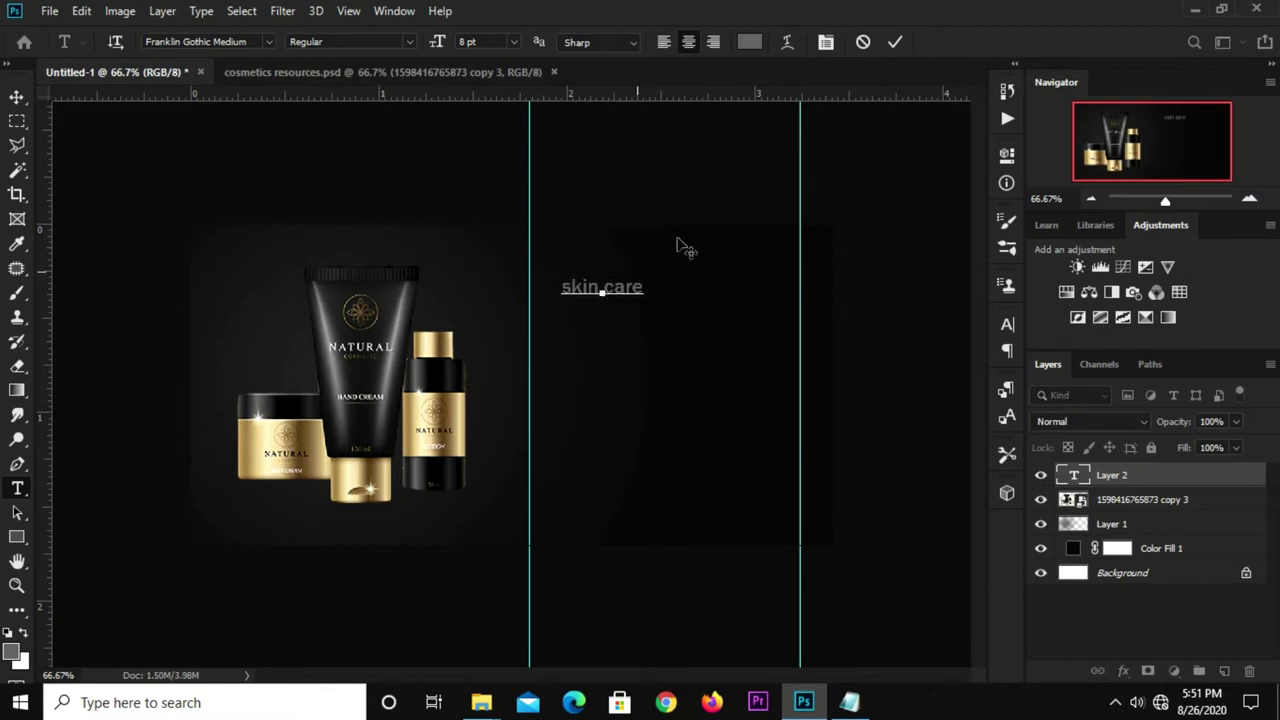
pyautogui.click(894, 41)
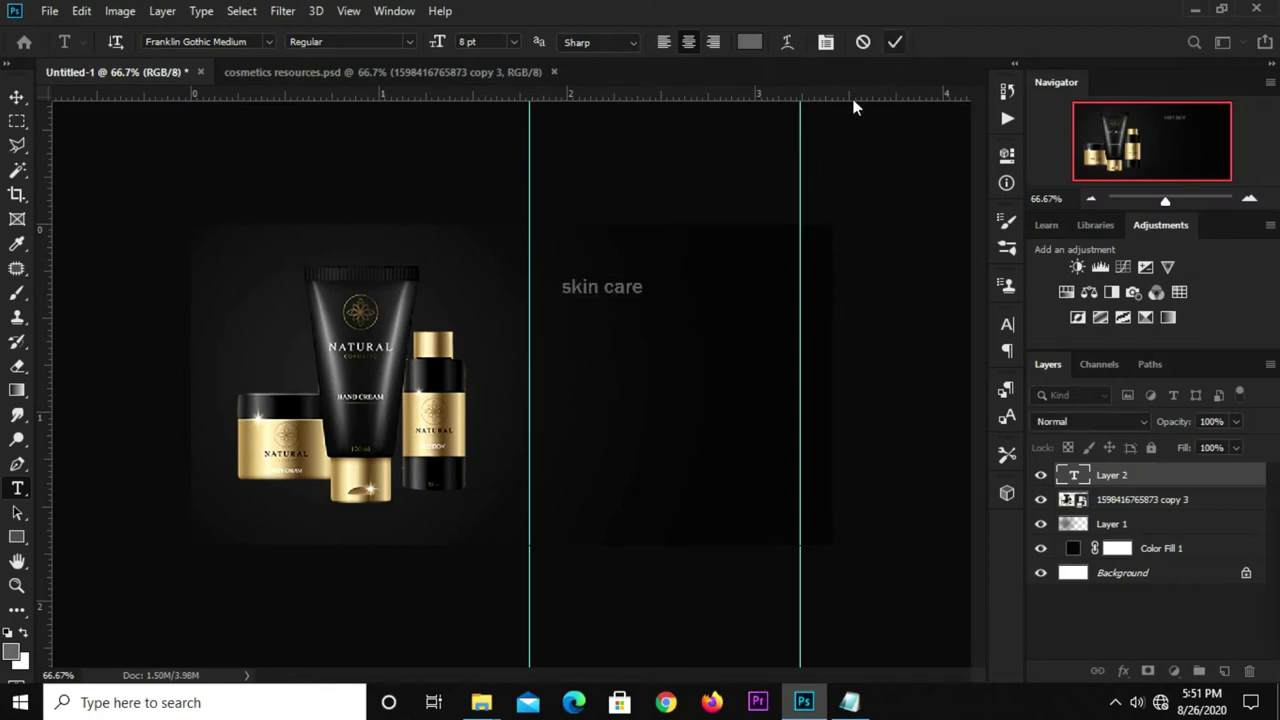
# Step: Recolour the skin care headline to gold ddc78c, pasting the code from the notes
pyautogui.click(750, 44)
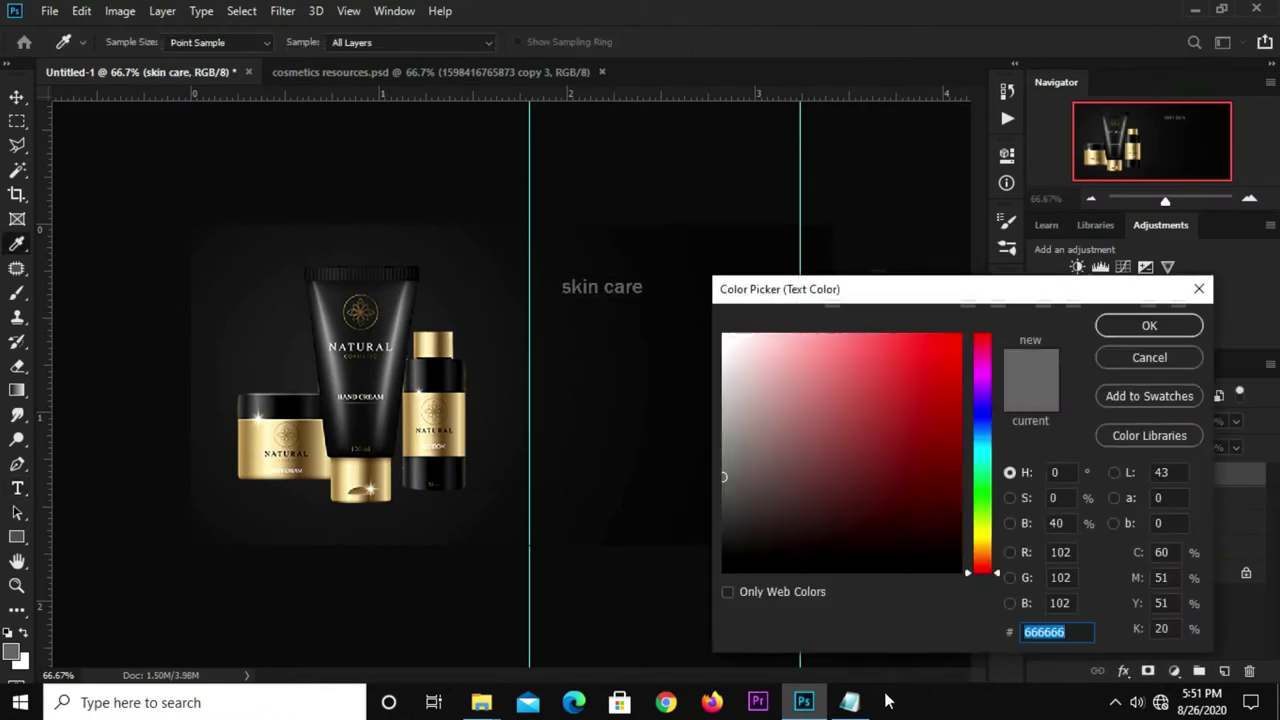
pyautogui.click(849, 702)
pyautogui.rightClick(868, 517)
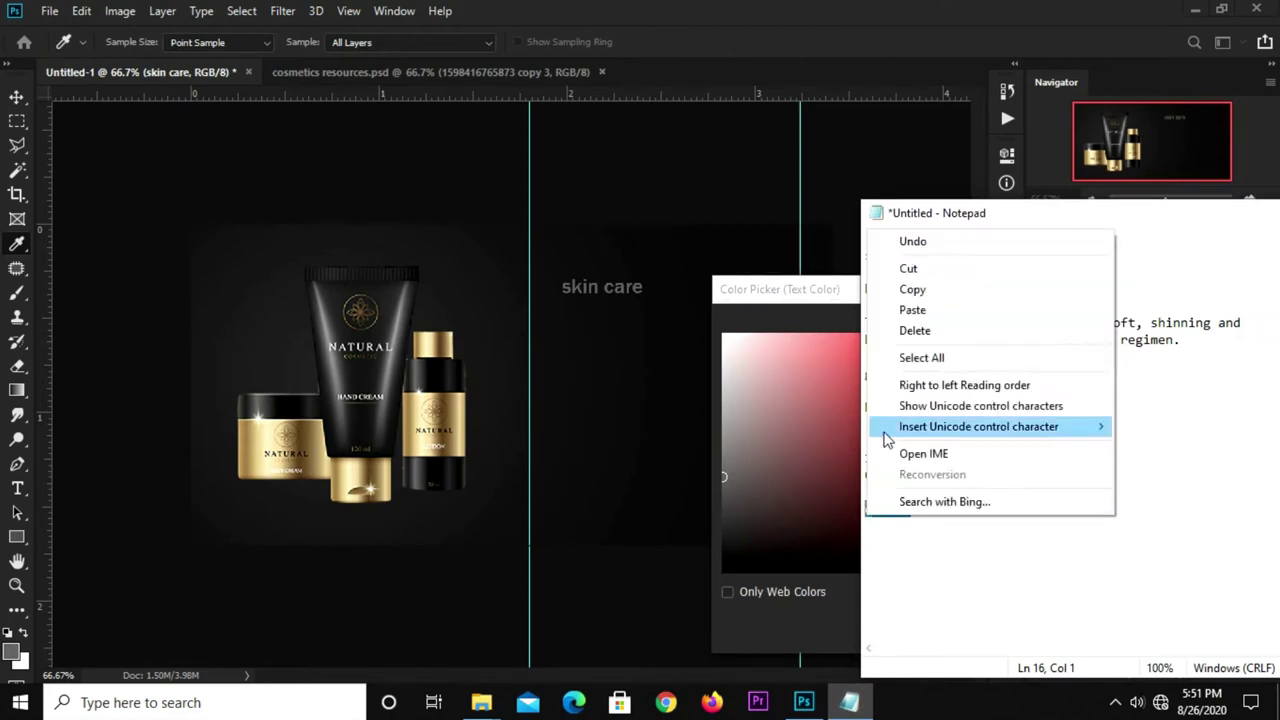
pyautogui.click(917, 294)
pyautogui.click(822, 302)
pyautogui.click(1024, 631)
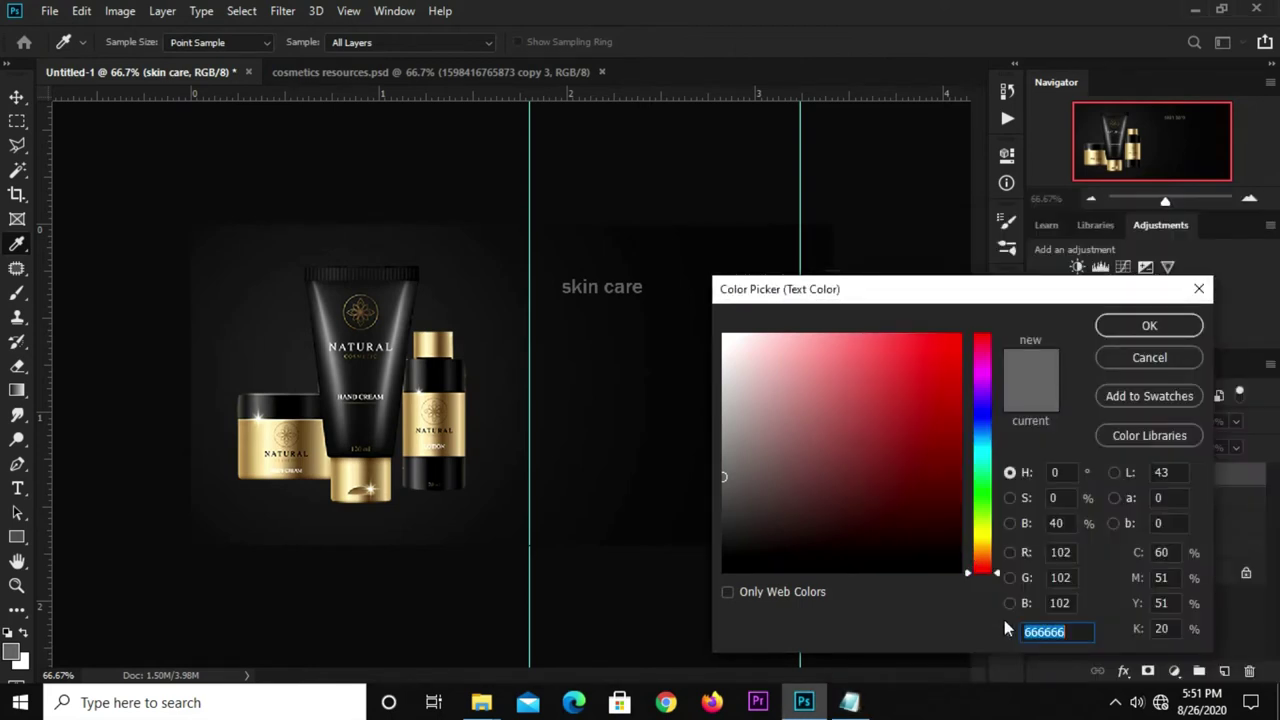
pyautogui.rightClick(1040, 637)
pyautogui.click(1063, 458)
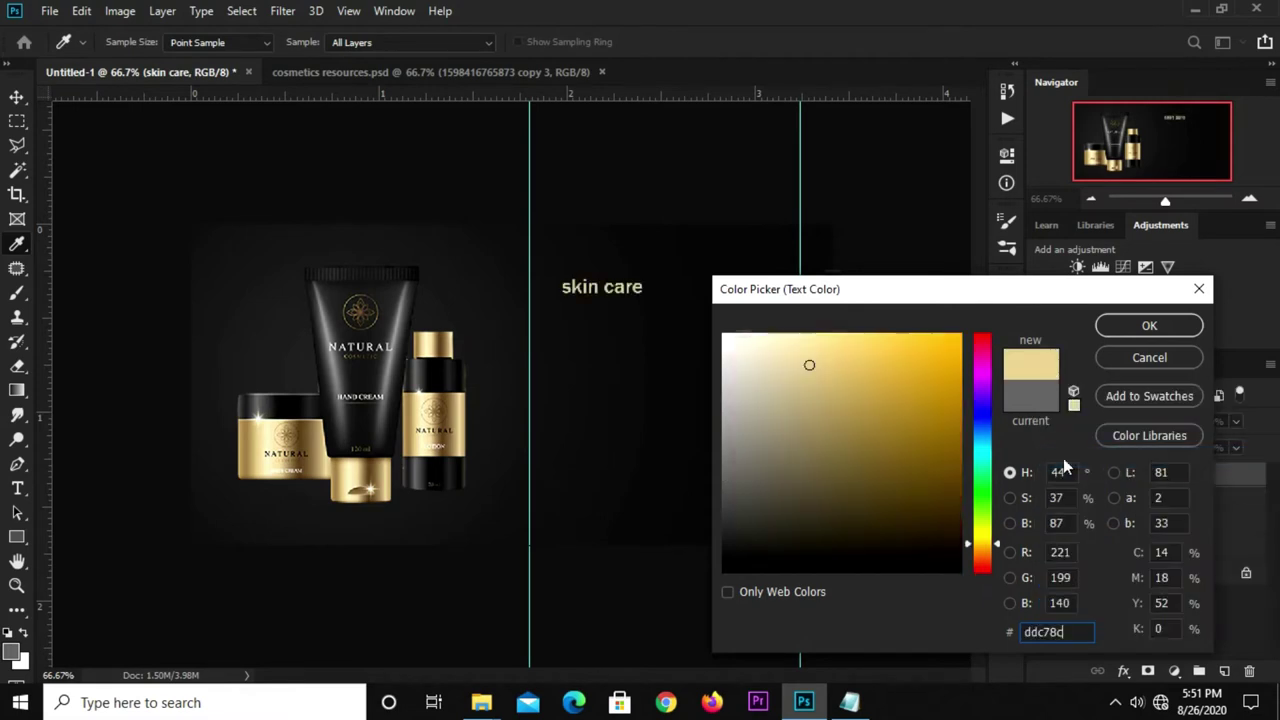
pyautogui.click(1140, 325)
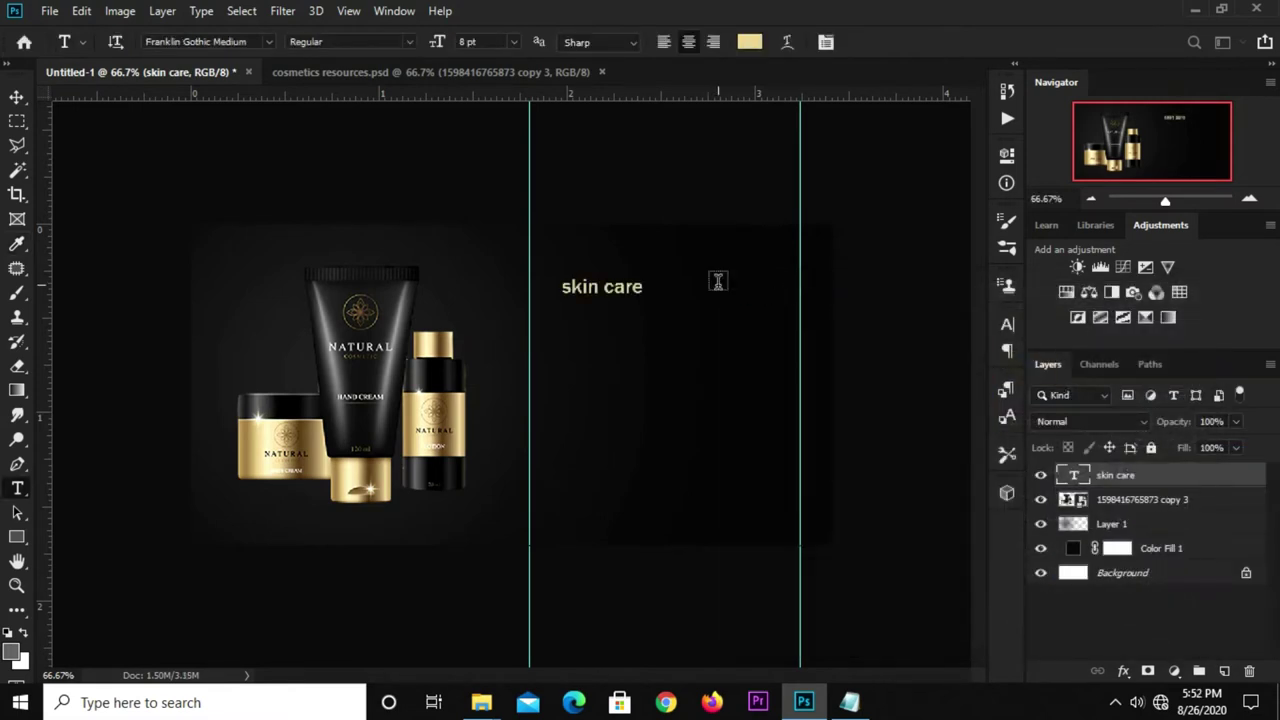
# Step: Set the headline to the Vogue font at 18 pt in the Character panel
pyautogui.click(1007, 326)
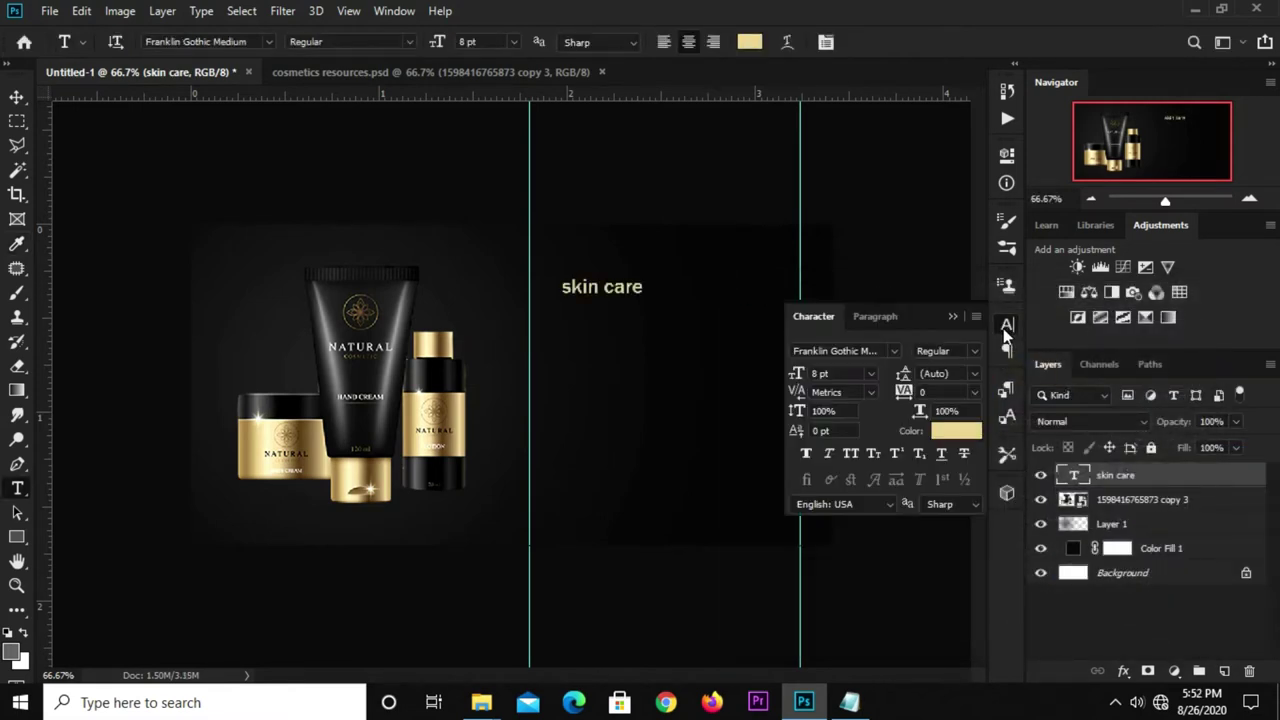
pyautogui.click(897, 353)
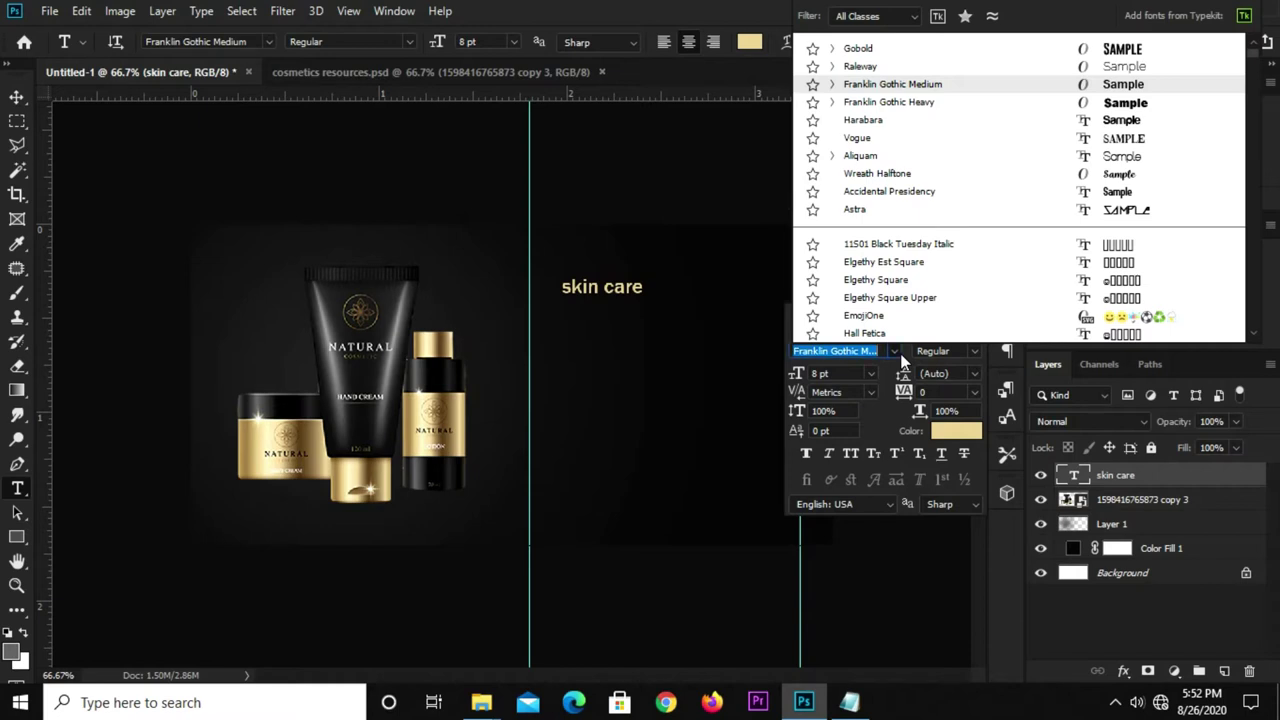
pyautogui.click(866, 140)
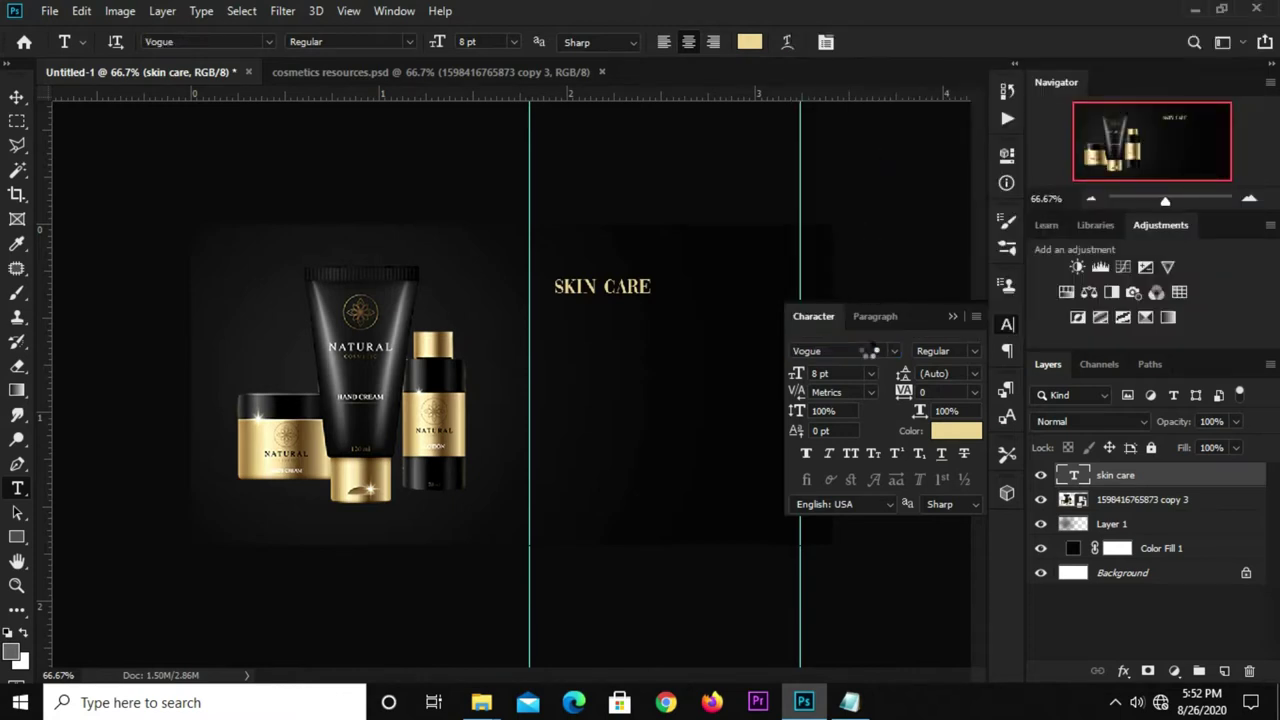
pyautogui.click(854, 372)
pyautogui.write('18')
pyautogui.press('Return')
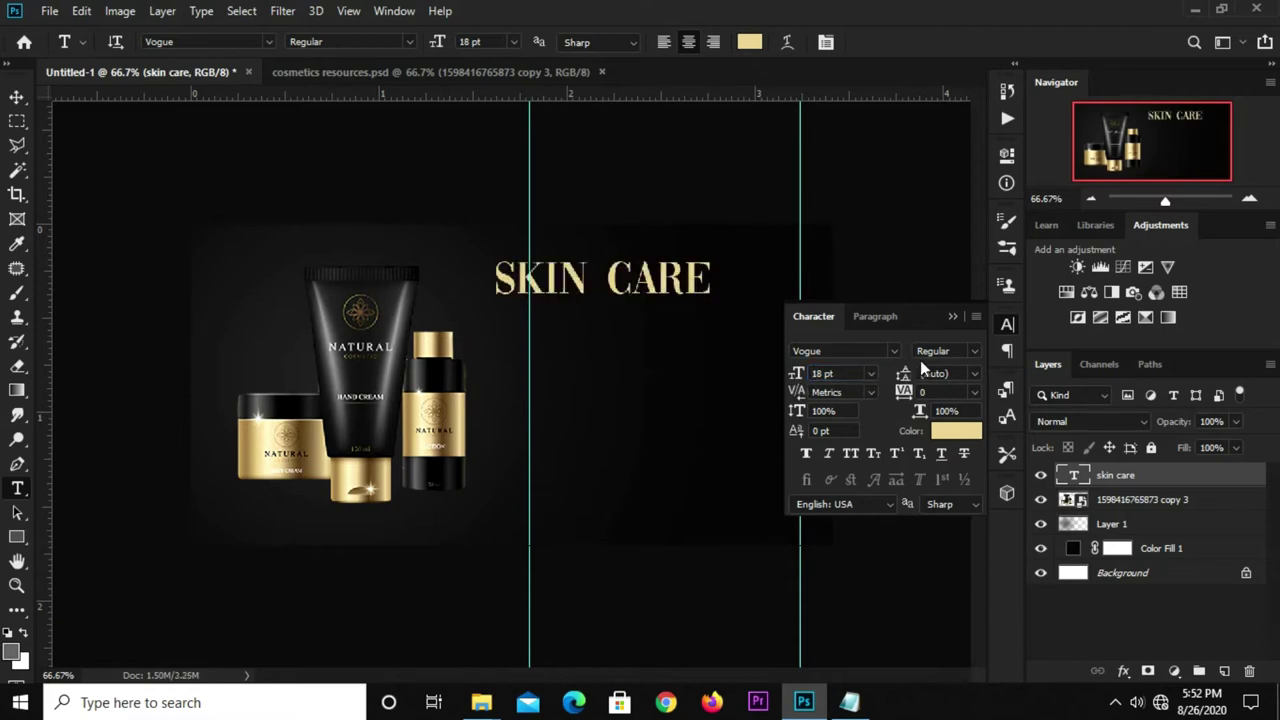
pyautogui.click(953, 316)
# Step: Move the SKIN CARE headline up and right and scale it to span between the guides
pyautogui.press('v')
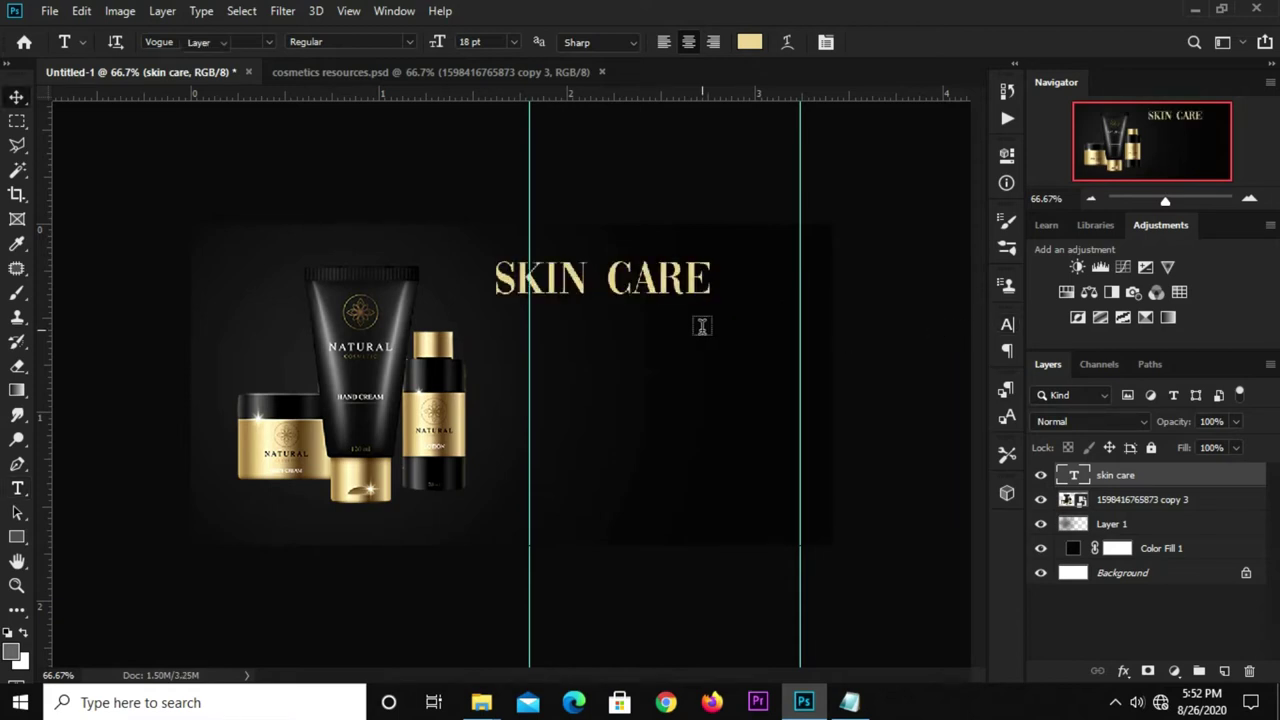
pyautogui.moveTo(658, 291)
pyautogui.mouseDown()
pyautogui.moveTo(707, 276)
pyautogui.moveTo(712, 291)
pyautogui.moveTo(795, 296)
pyautogui.mouseUp()
pyautogui.hotkey('ctrl', 't')
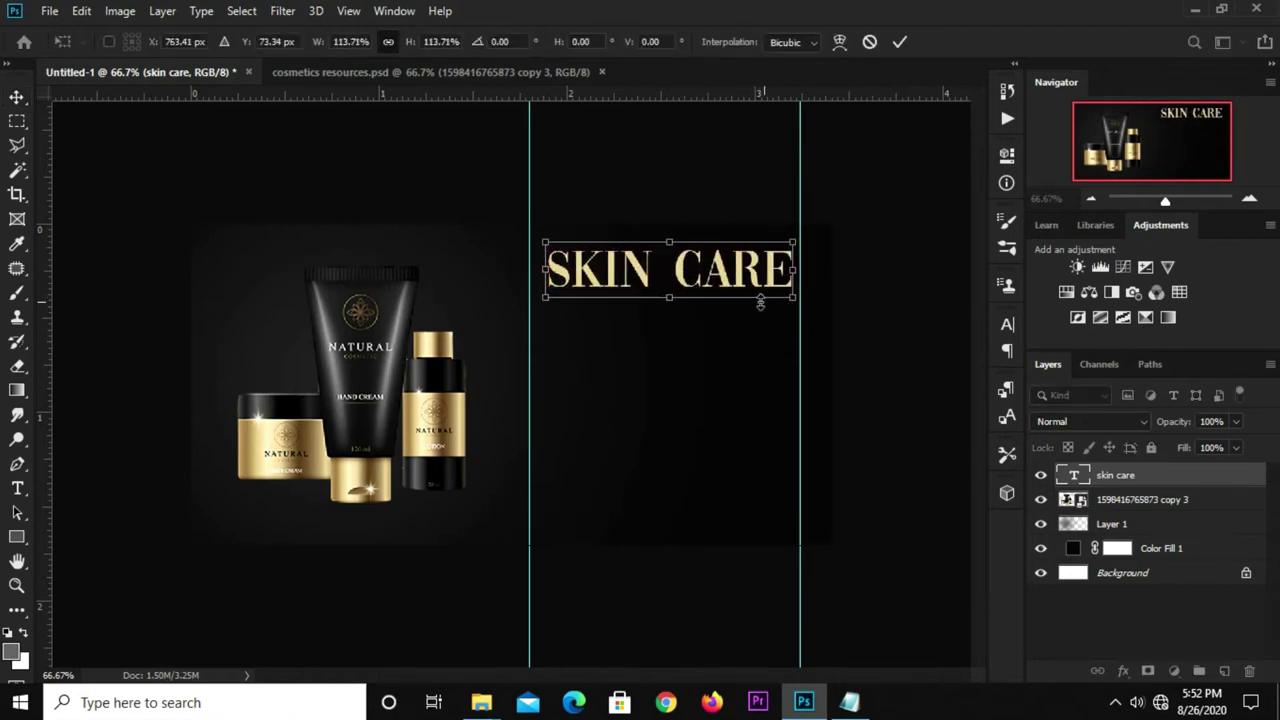
pyautogui.press('Return')
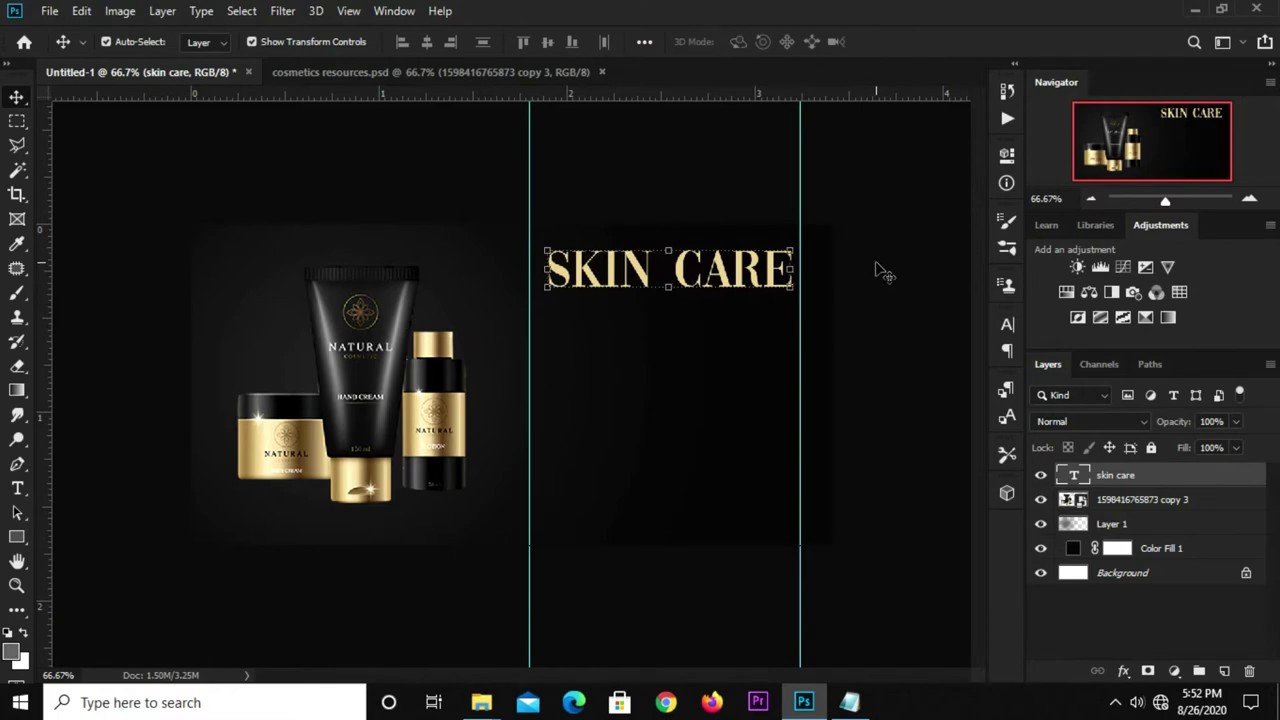
pyautogui.press('Left')
pyautogui.press('Left')
pyautogui.press('Left')
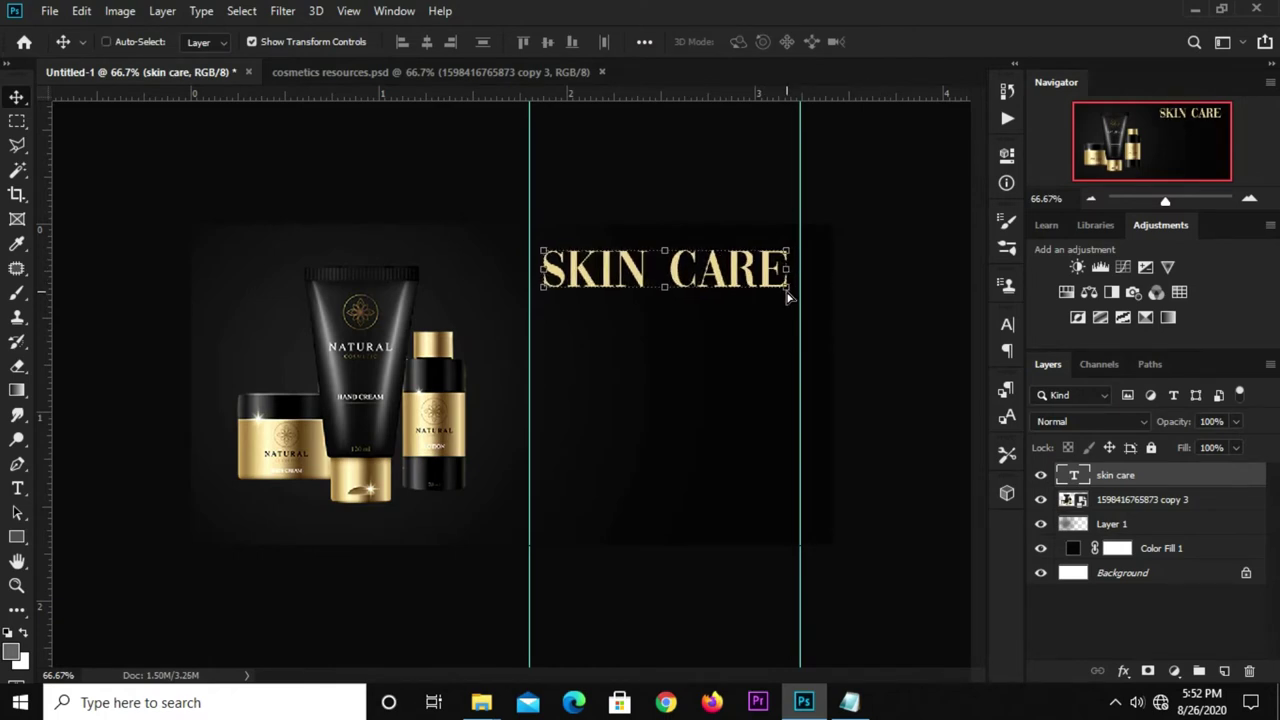
pyautogui.hotkey('ctrl', 't')
pyautogui.moveTo(790, 293); pyautogui.dragTo(803, 299)
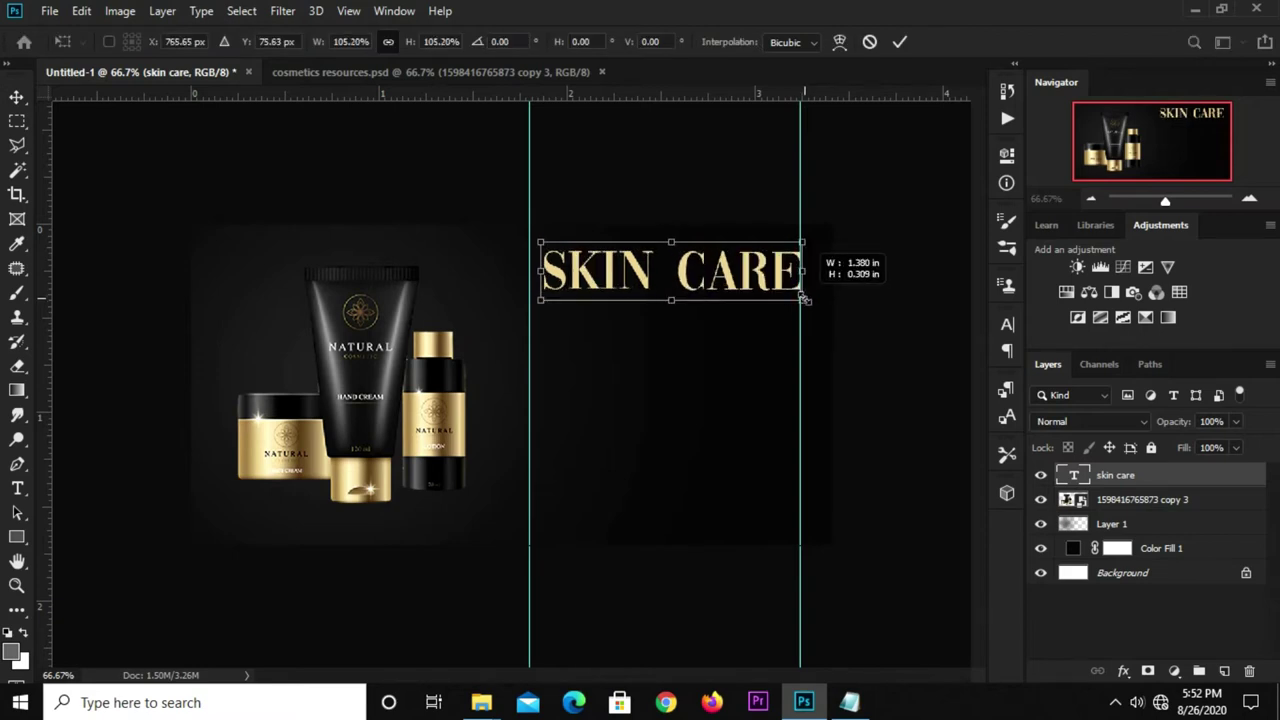
pyautogui.moveTo(540, 305); pyautogui.dragTo(531, 307)
pyautogui.press('Return')
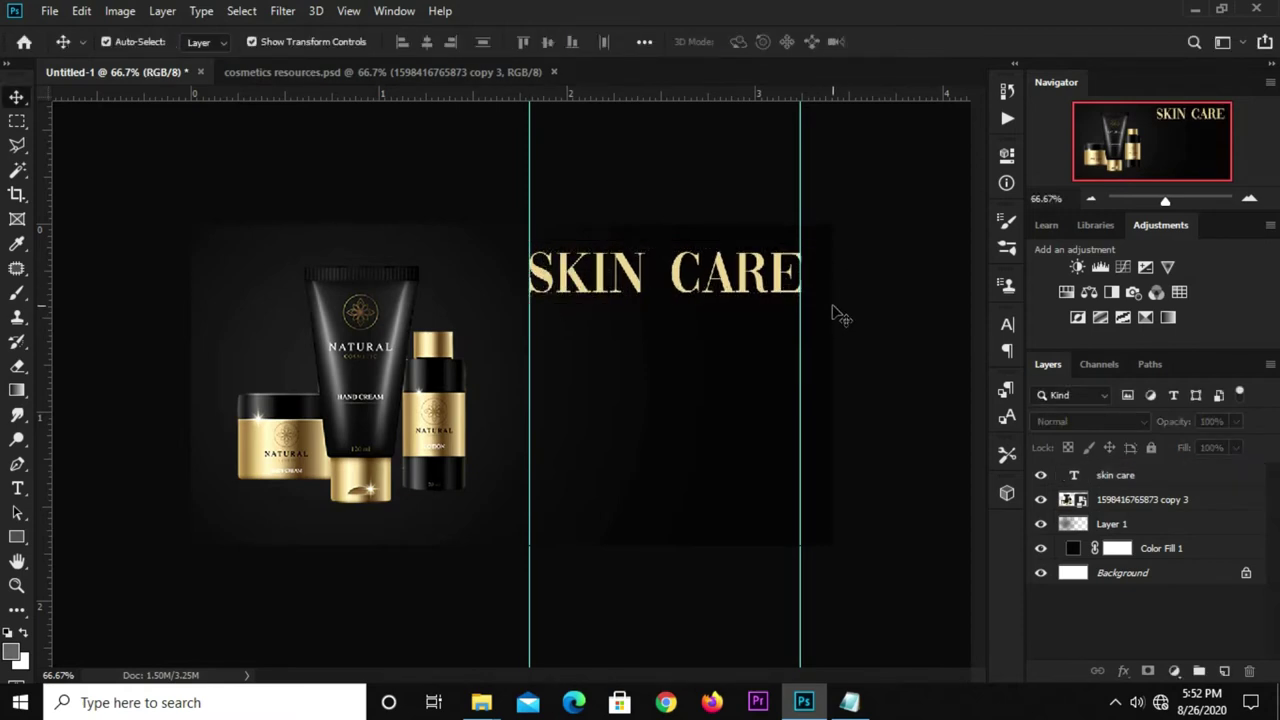
# Step: Fine-tune the headline's position, then drag a duplicate directly below it
pyautogui.click(726, 284)
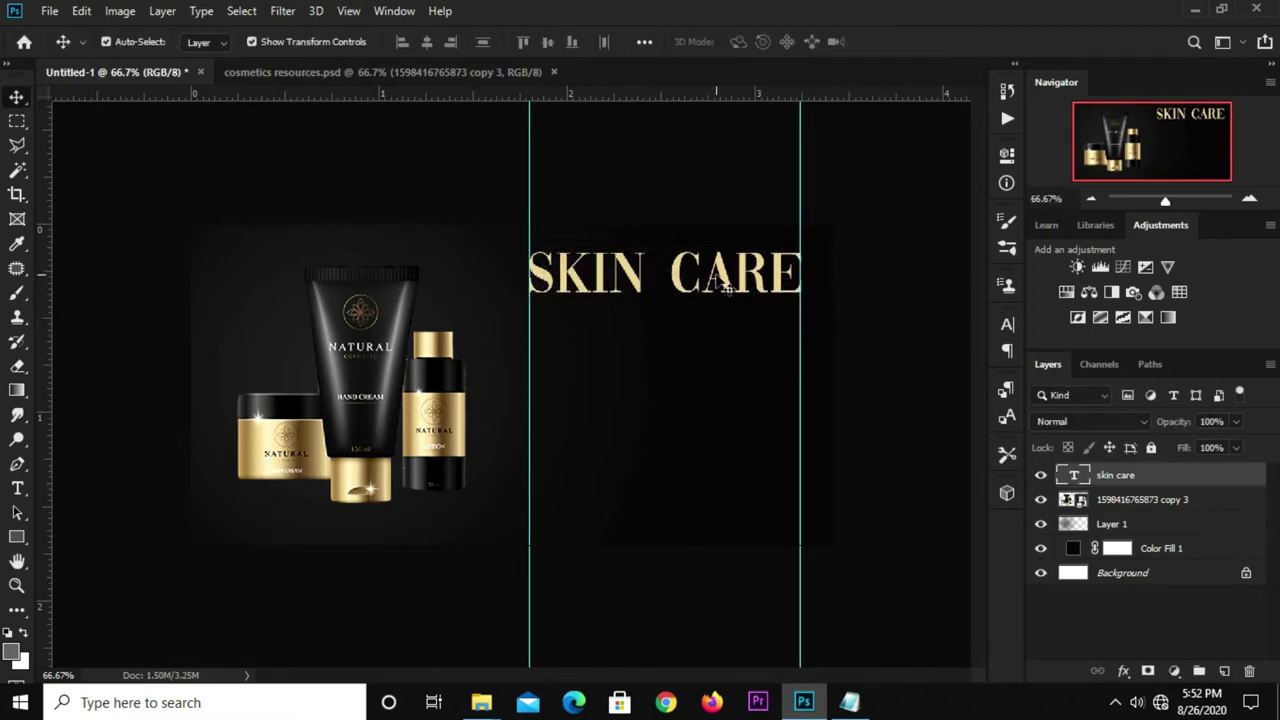
pyautogui.moveTo(724, 282); pyautogui.dragTo(716, 287)
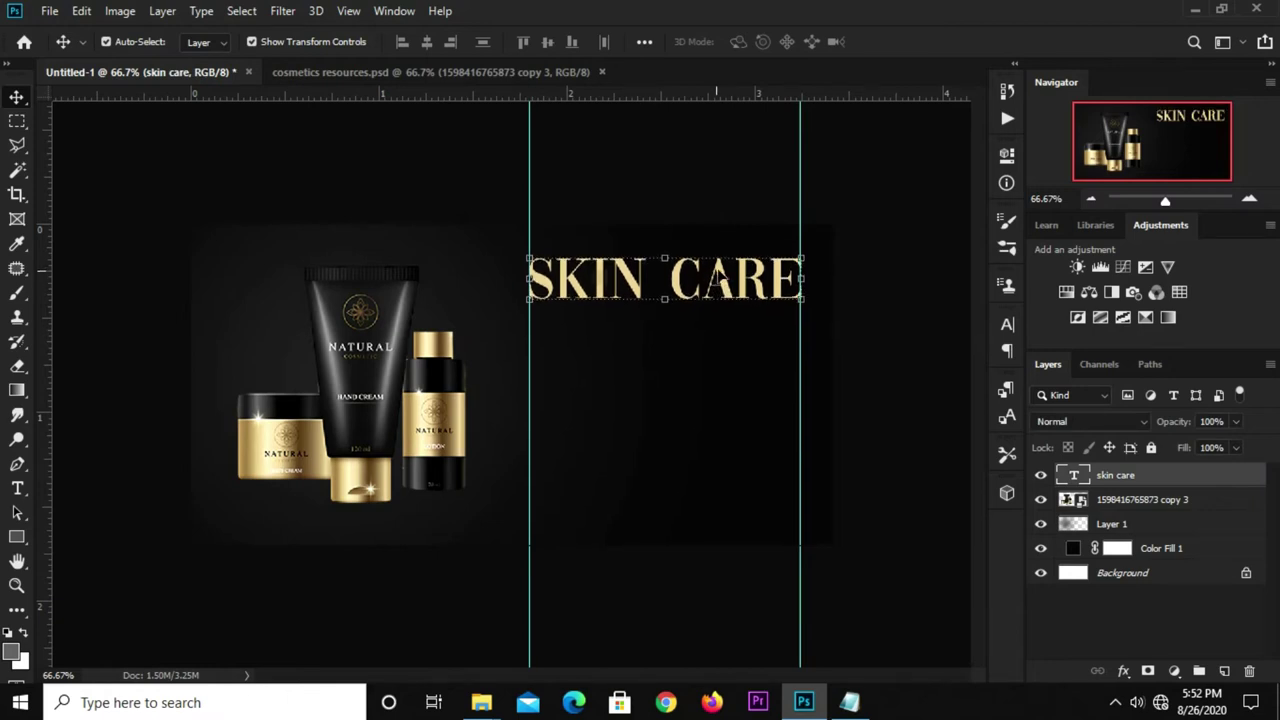
pyautogui.moveTo(718, 282); pyautogui.dragTo(722, 311)
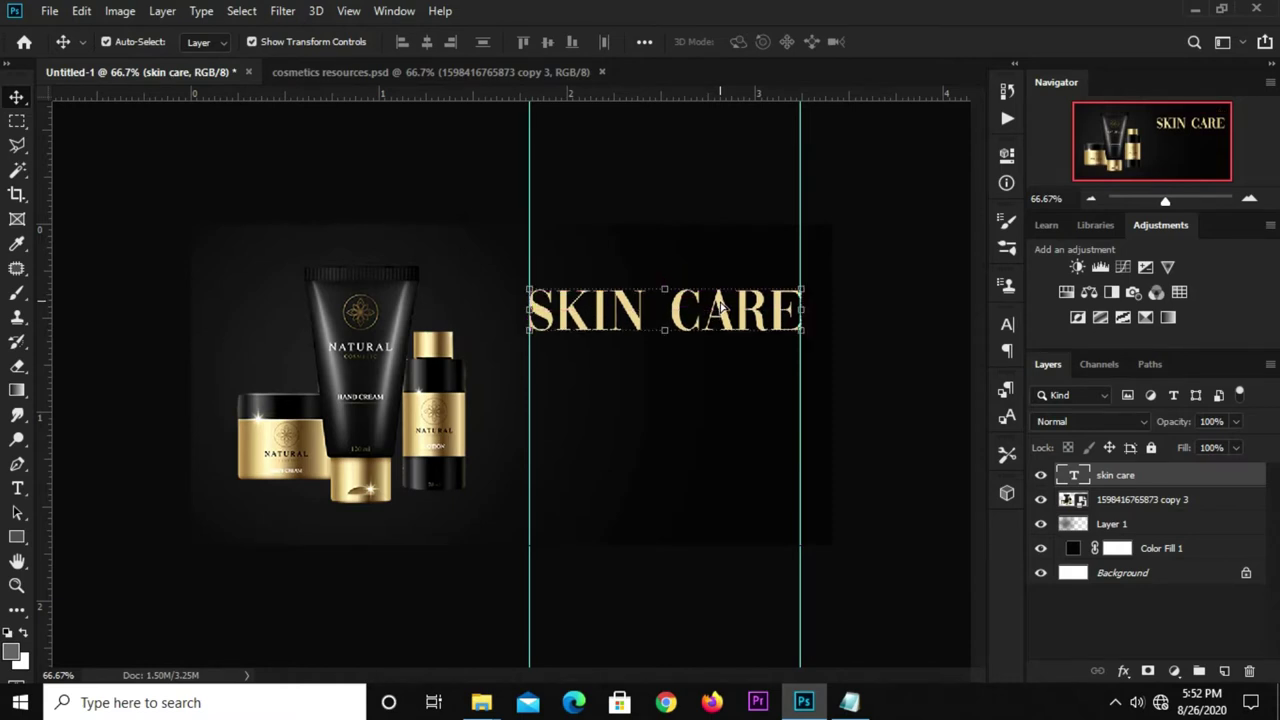
pyautogui.moveTo(720, 308); pyautogui.dragTo(719, 303)
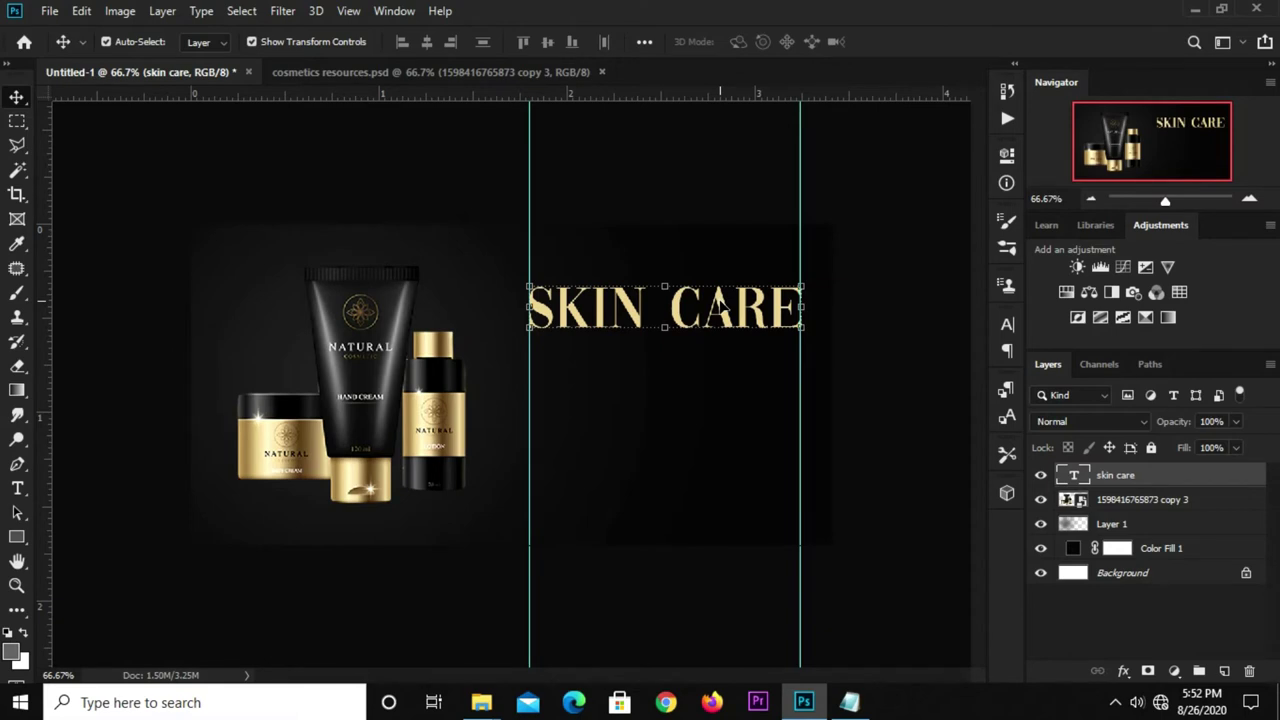
pyautogui.moveTo(720, 308); pyautogui.dragTo(720, 306)
pyautogui.click(851, 294)
pyautogui.click(728, 310)
pyautogui.moveTo(732, 311); pyautogui.dragTo(745, 331)
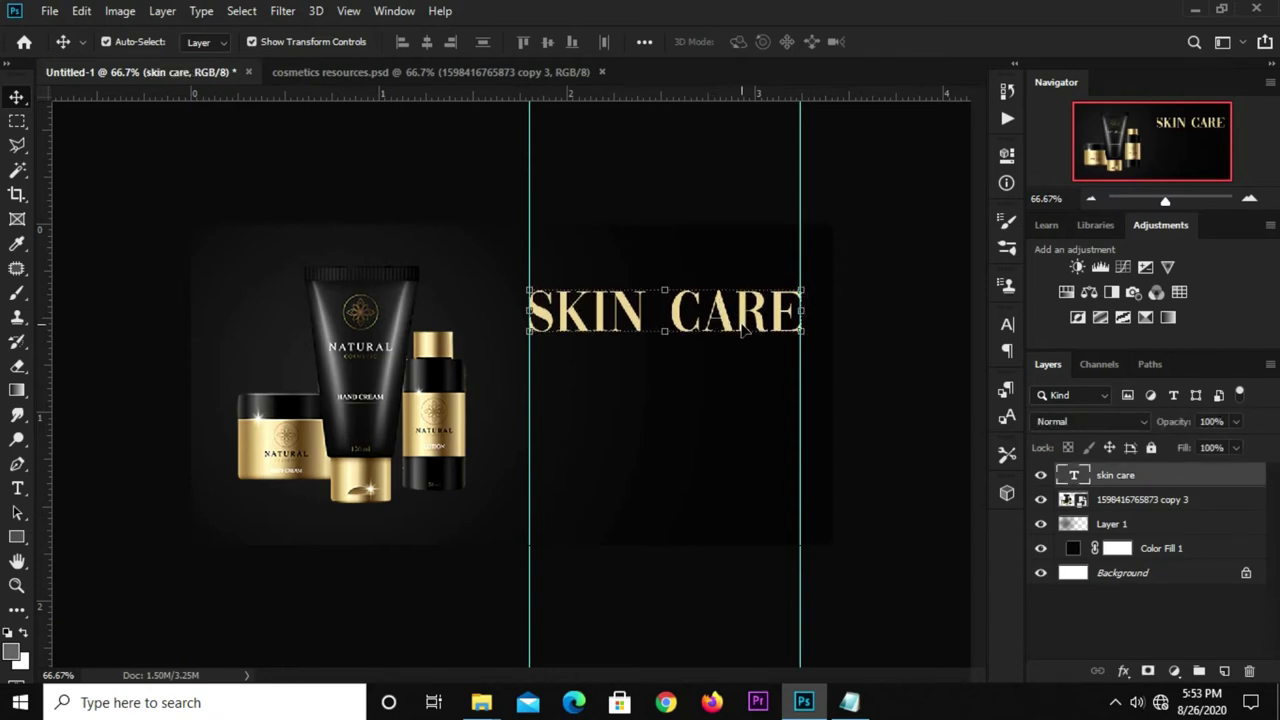
pyautogui.click(862, 362)
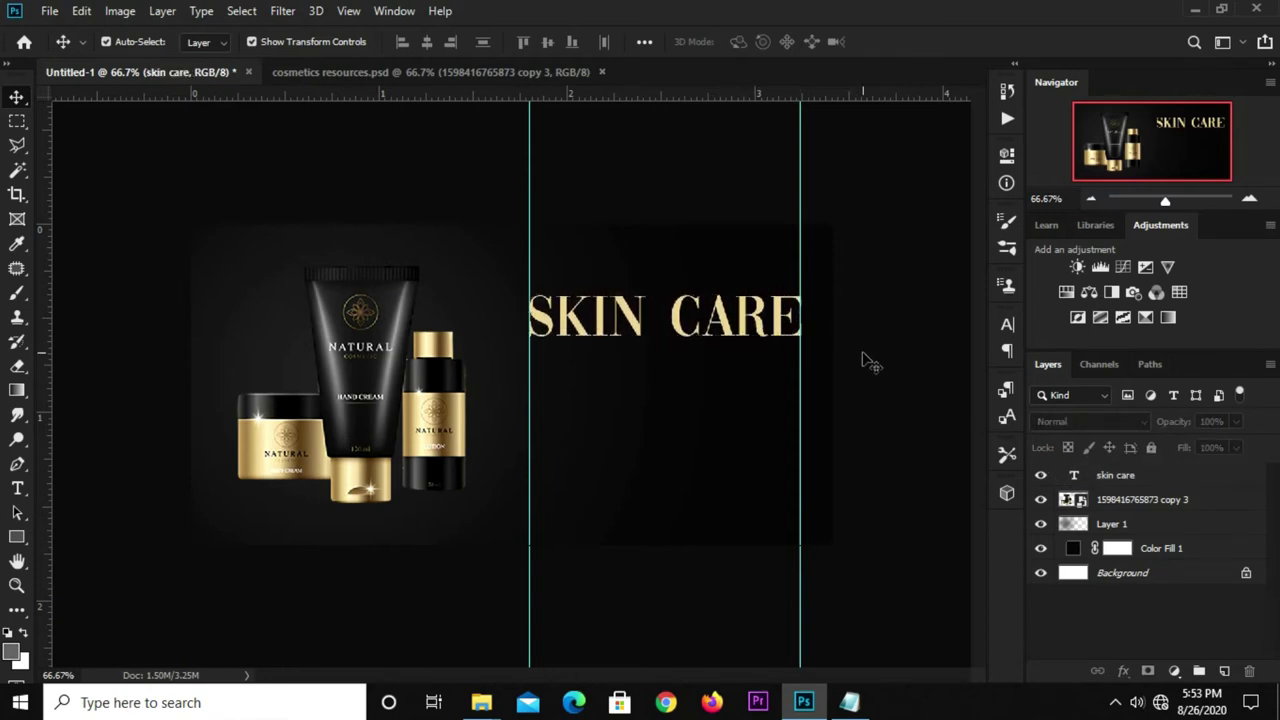
pyautogui.click(681, 318)
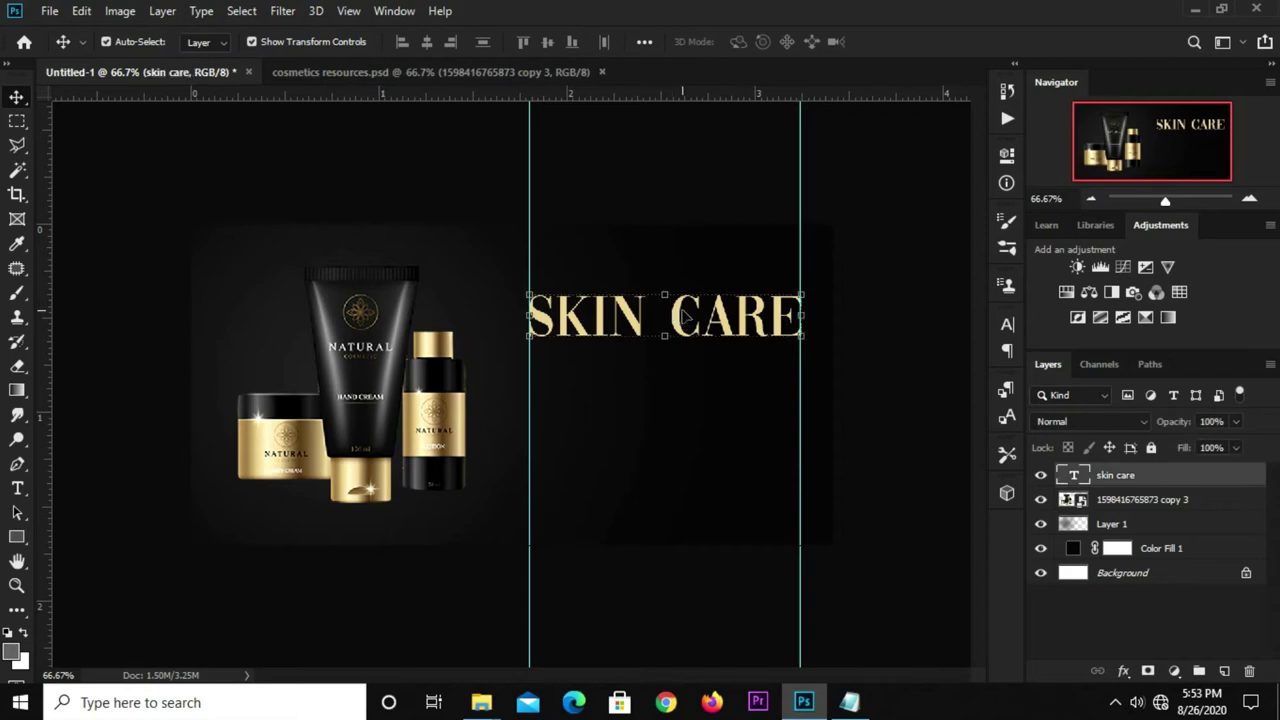
pyautogui.moveTo(679, 316); pyautogui.dragTo(679, 383)
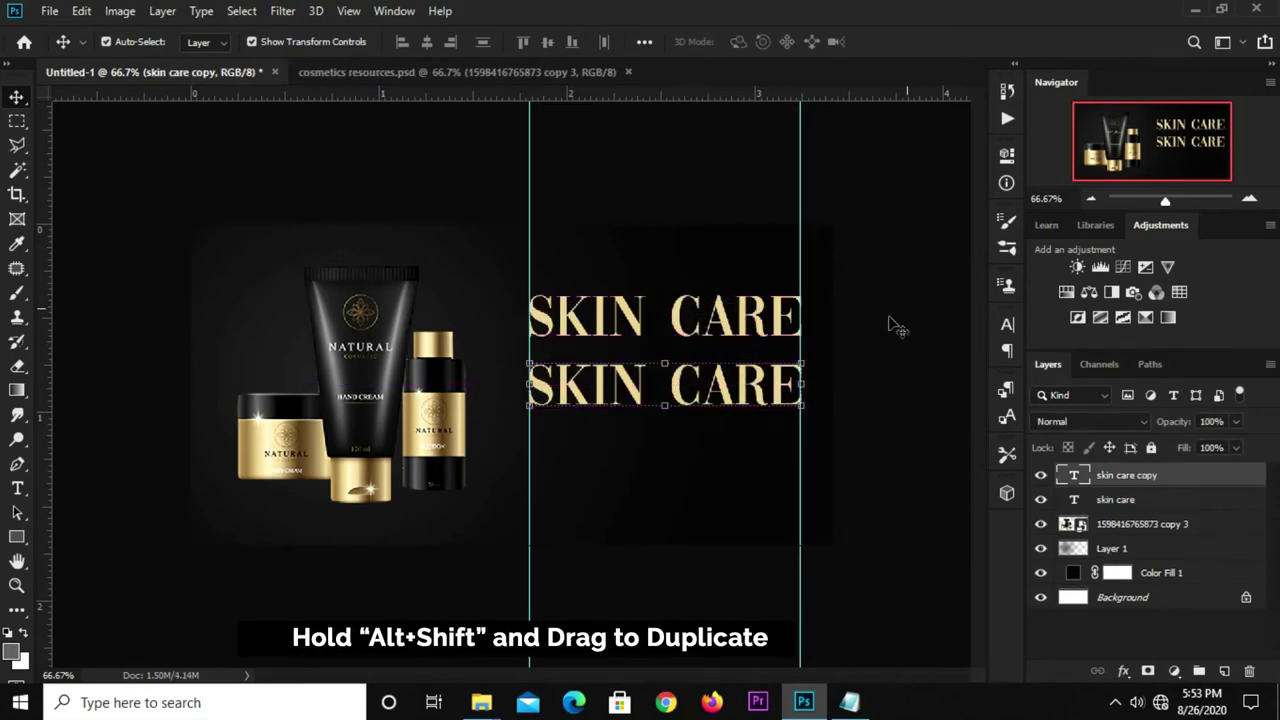
# Step: Set the duplicate line to Franklin Gothic Medium at 6 pt
pyautogui.click(1007, 324)
pyautogui.click(897, 355)
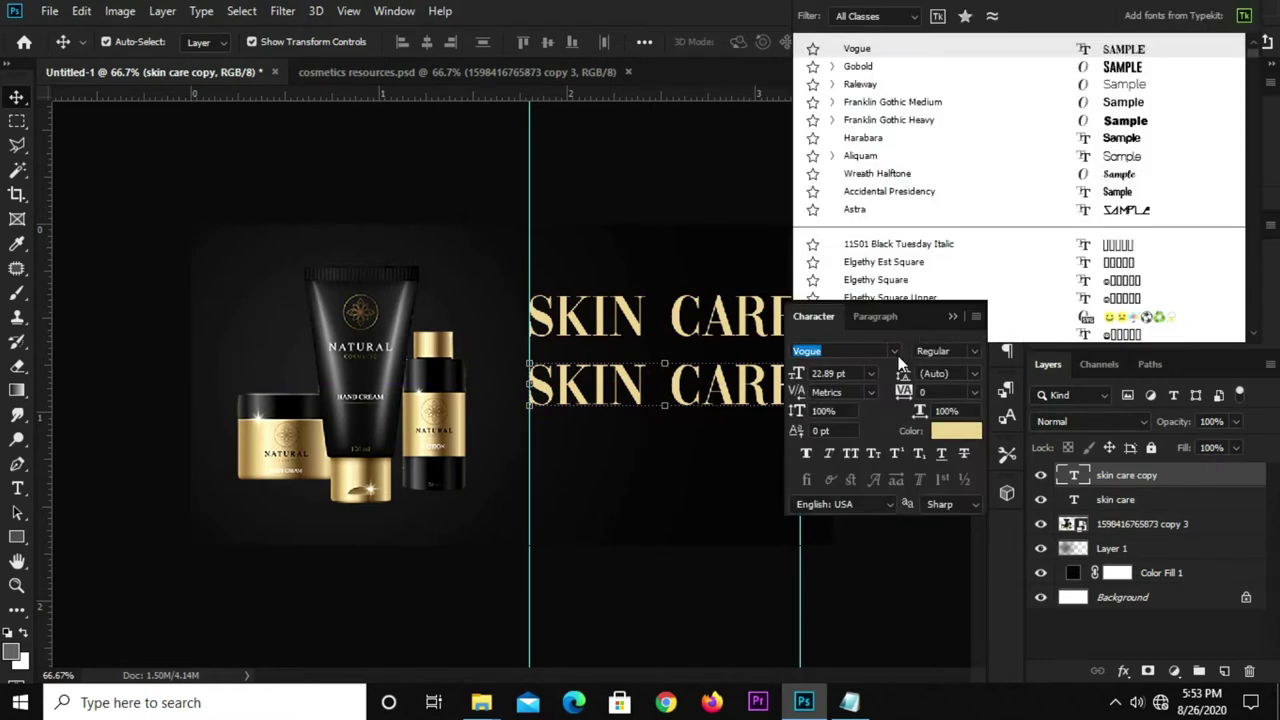
pyautogui.click(888, 101)
pyautogui.press('Return')
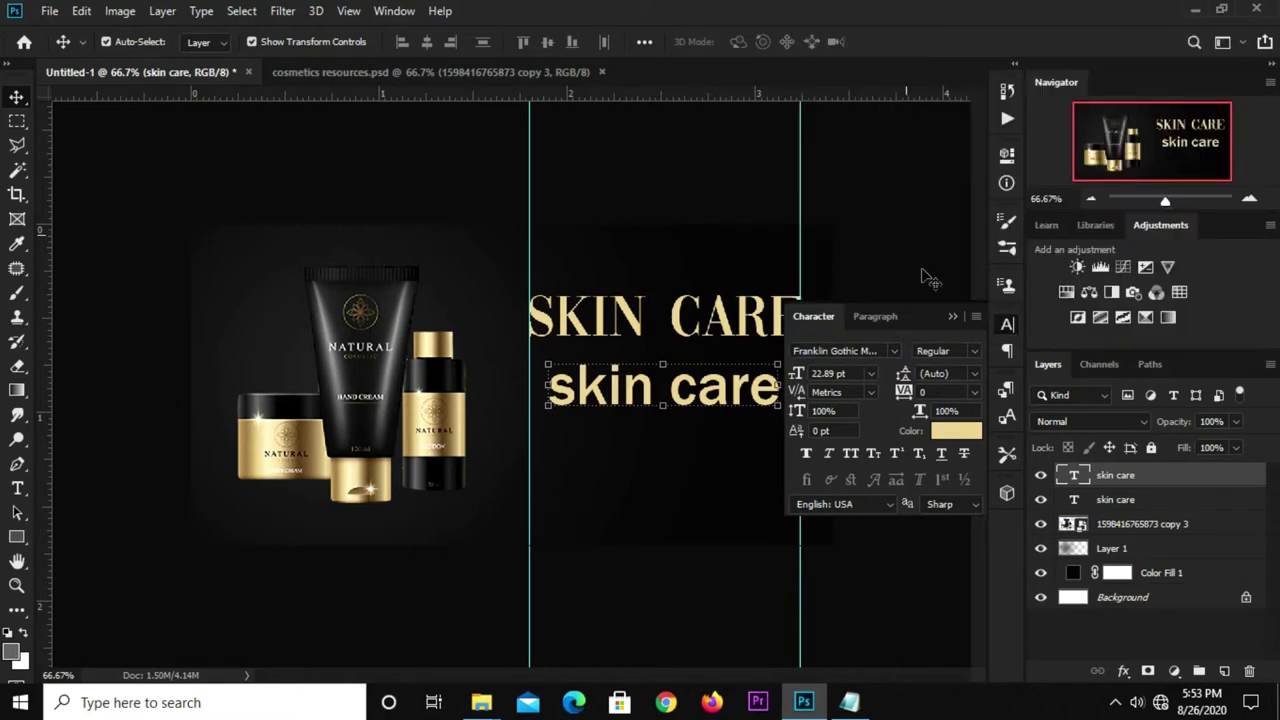
pyautogui.click(871, 373)
pyautogui.click(856, 411)
pyautogui.click(953, 317)
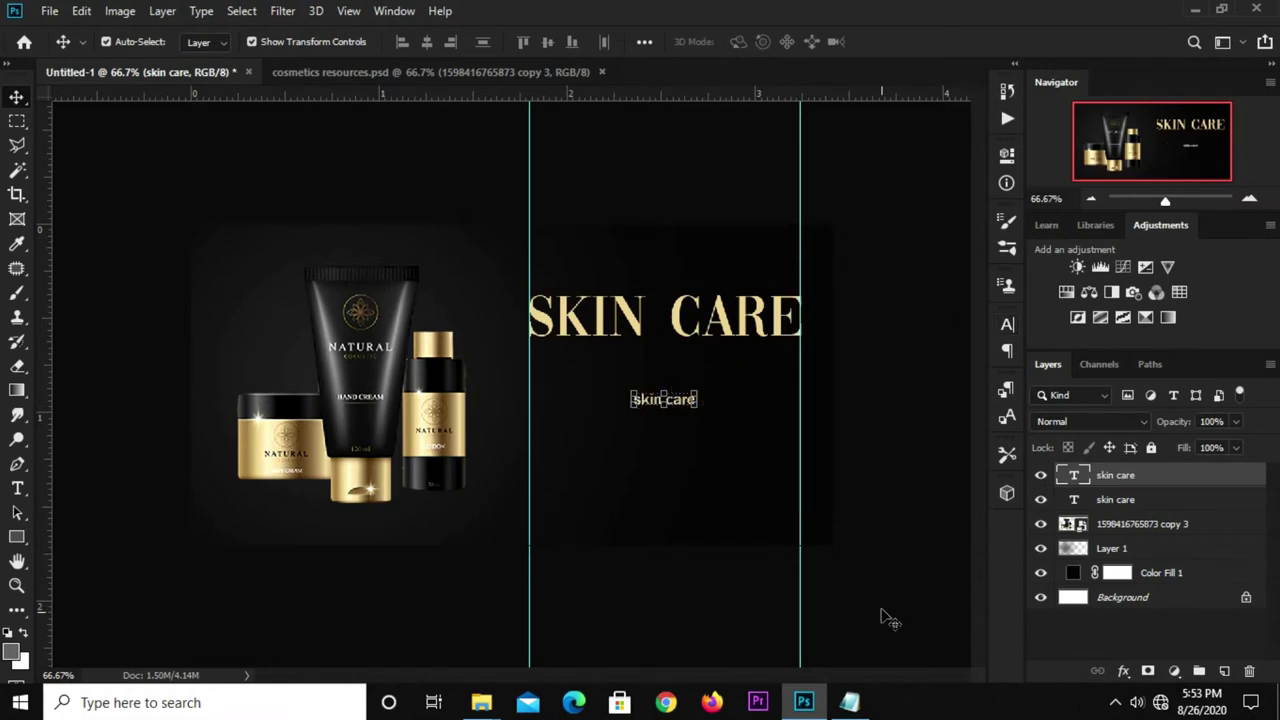
# Step: Copy the 'Beauty Care for Women' line from the Notepad notes
pyautogui.click(849, 702)
pyautogui.moveTo(1023, 289); pyautogui.dragTo(865, 289)
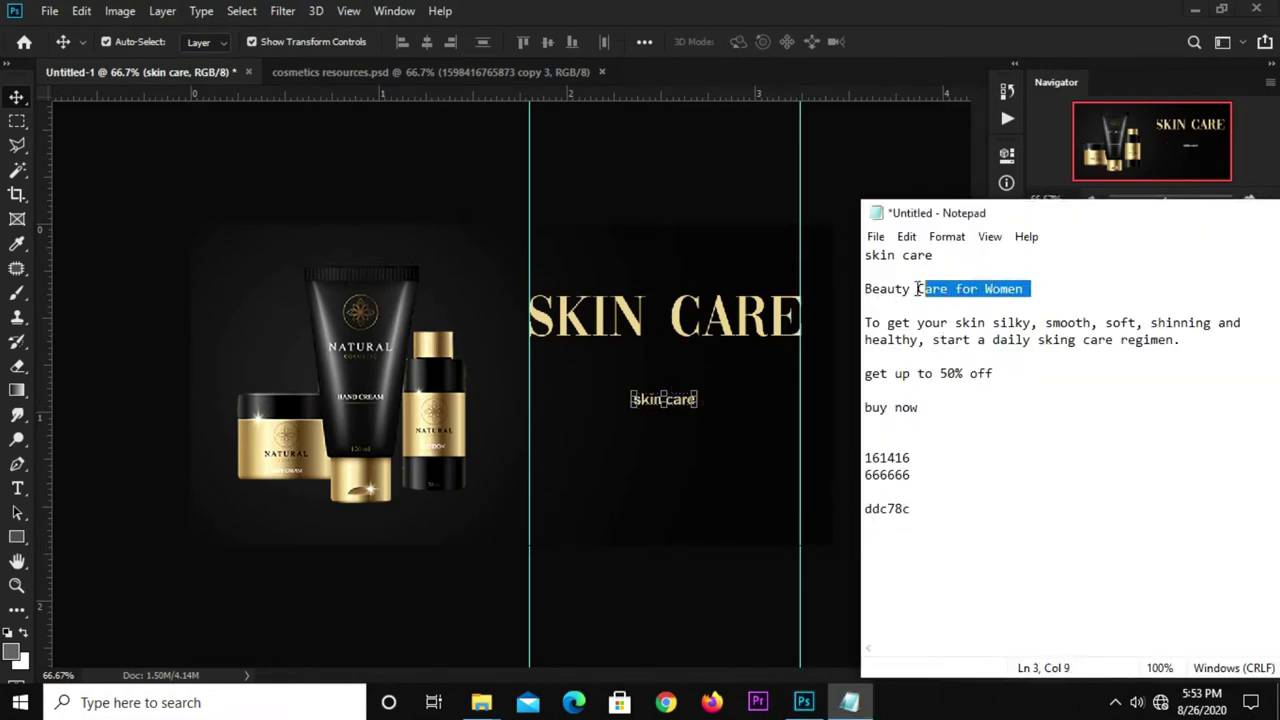
pyautogui.rightClick(884, 293)
pyautogui.click(918, 354)
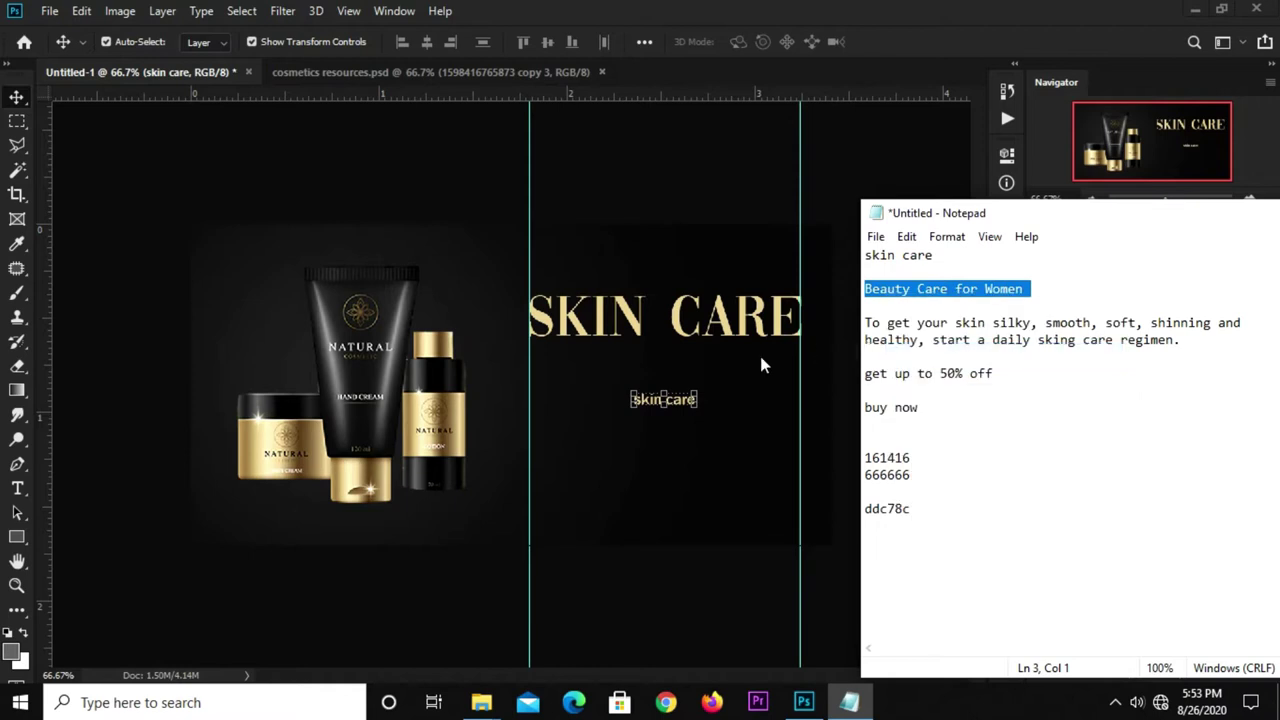
pyautogui.click(757, 353)
# Step: Replace the small text with 'Beauty Care for Women' and move it just under SKIN CARE
pyautogui.click(20, 489)
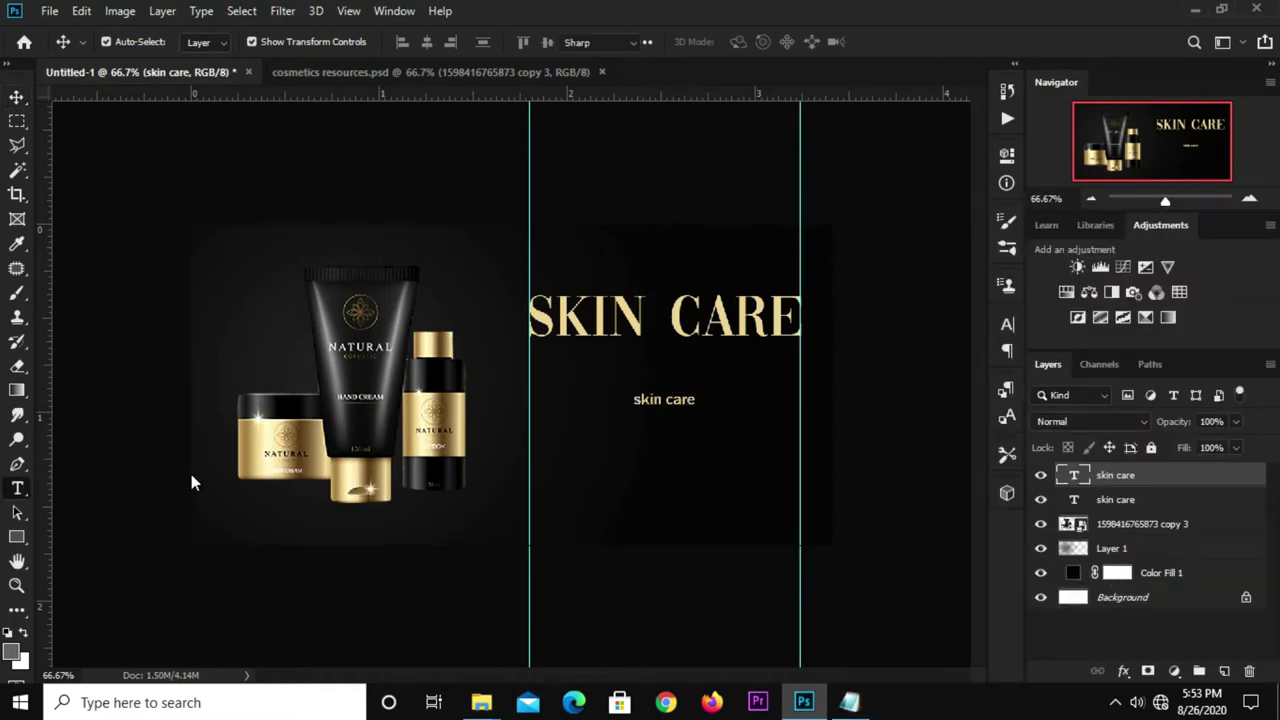
pyautogui.click(648, 400)
pyautogui.hotkey('ctrl', 'a')
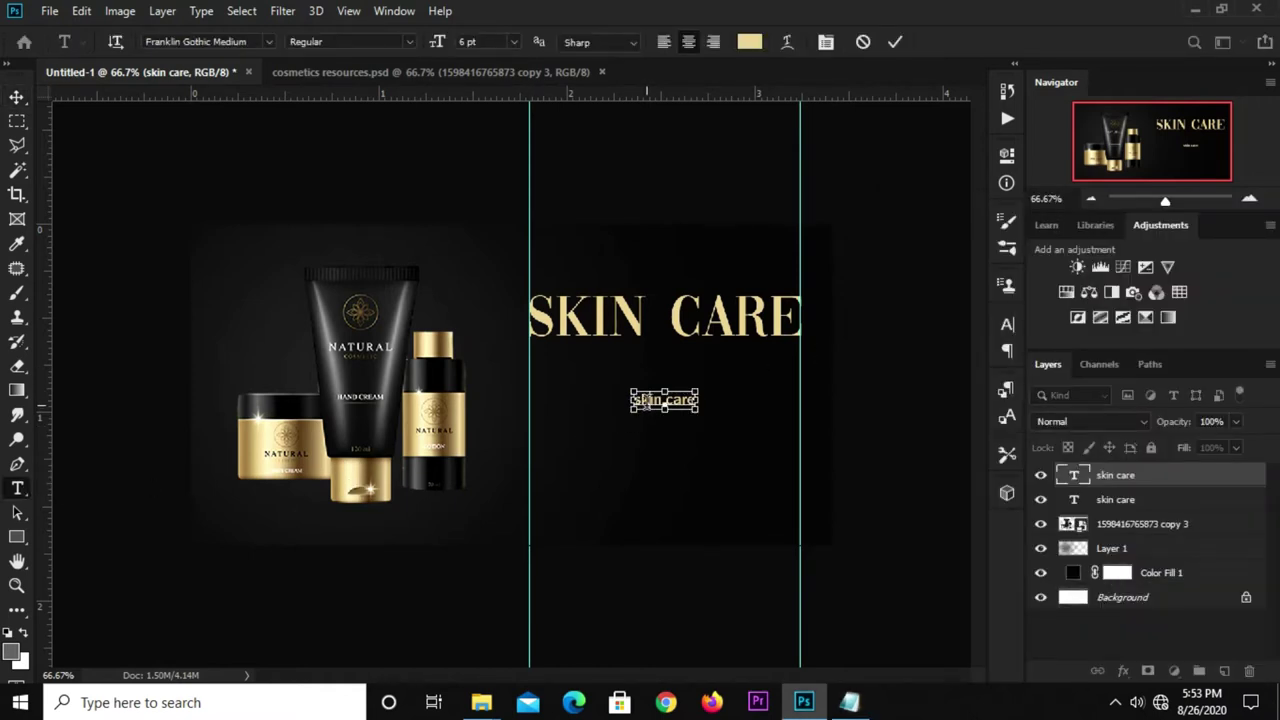
pyautogui.hotkey('ctrl', 'v')
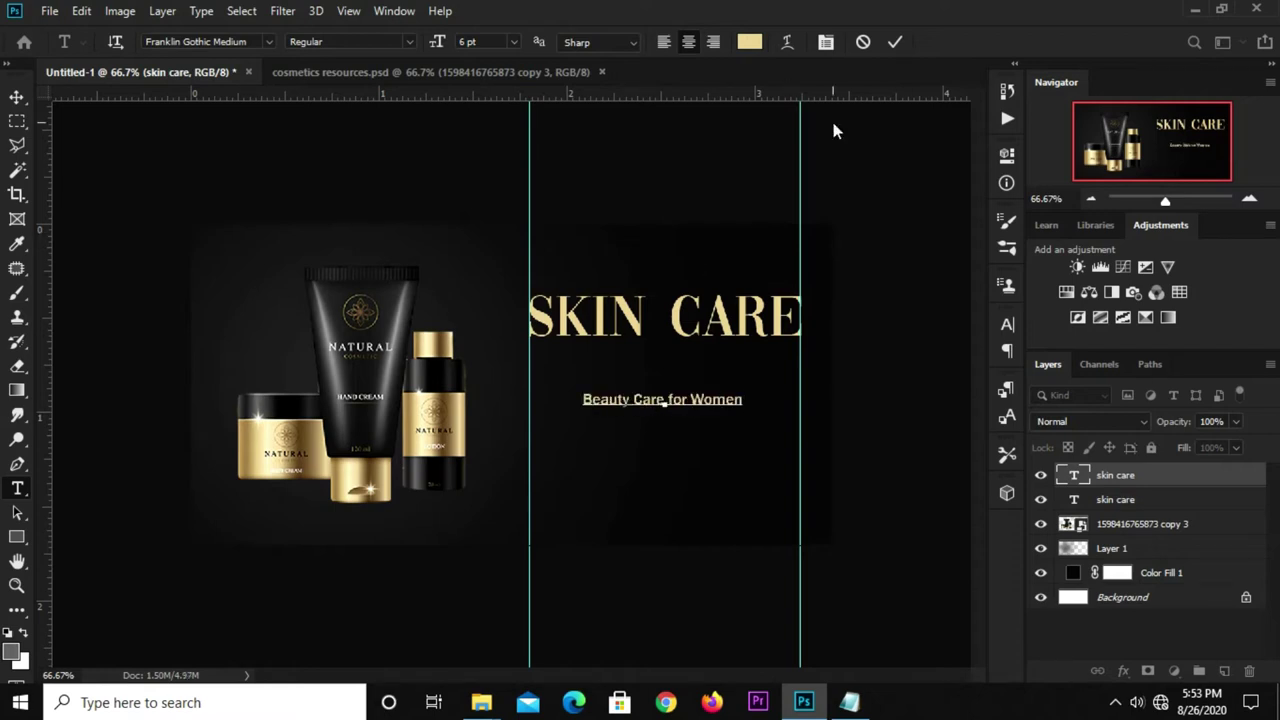
pyautogui.click(896, 42)
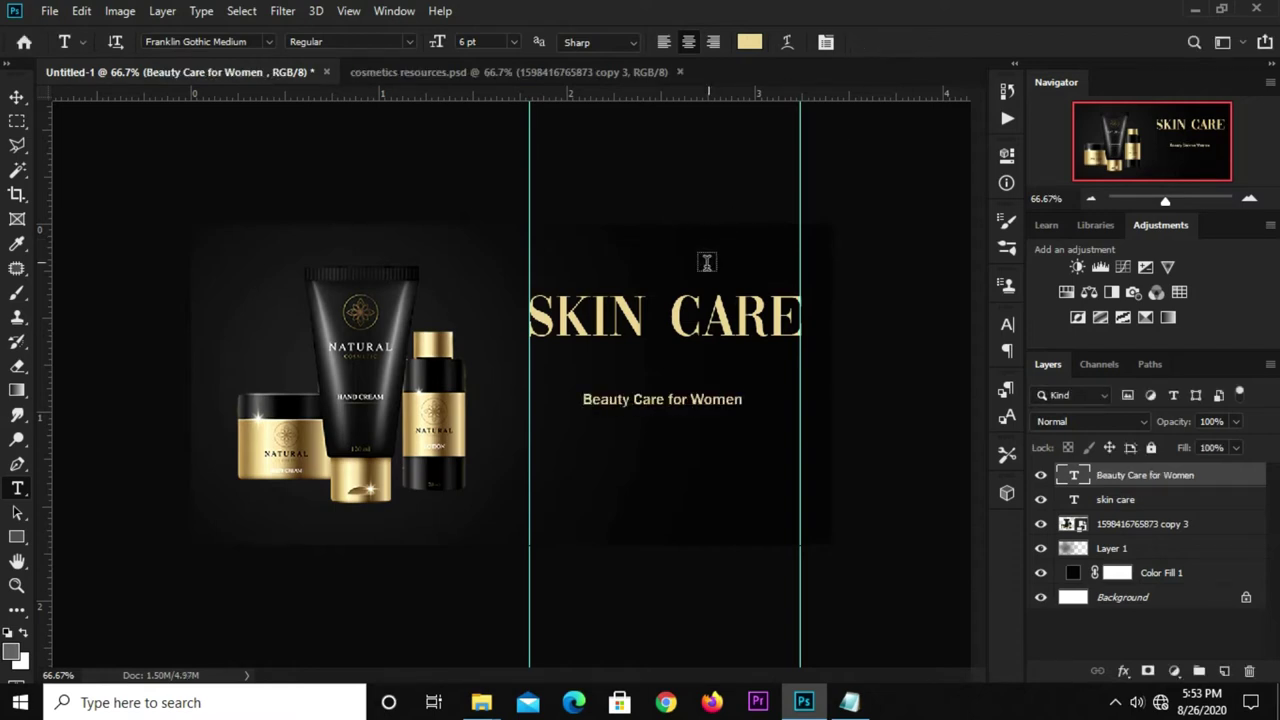
pyautogui.press('v')
pyautogui.moveTo(693, 405); pyautogui.dragTo(699, 363)
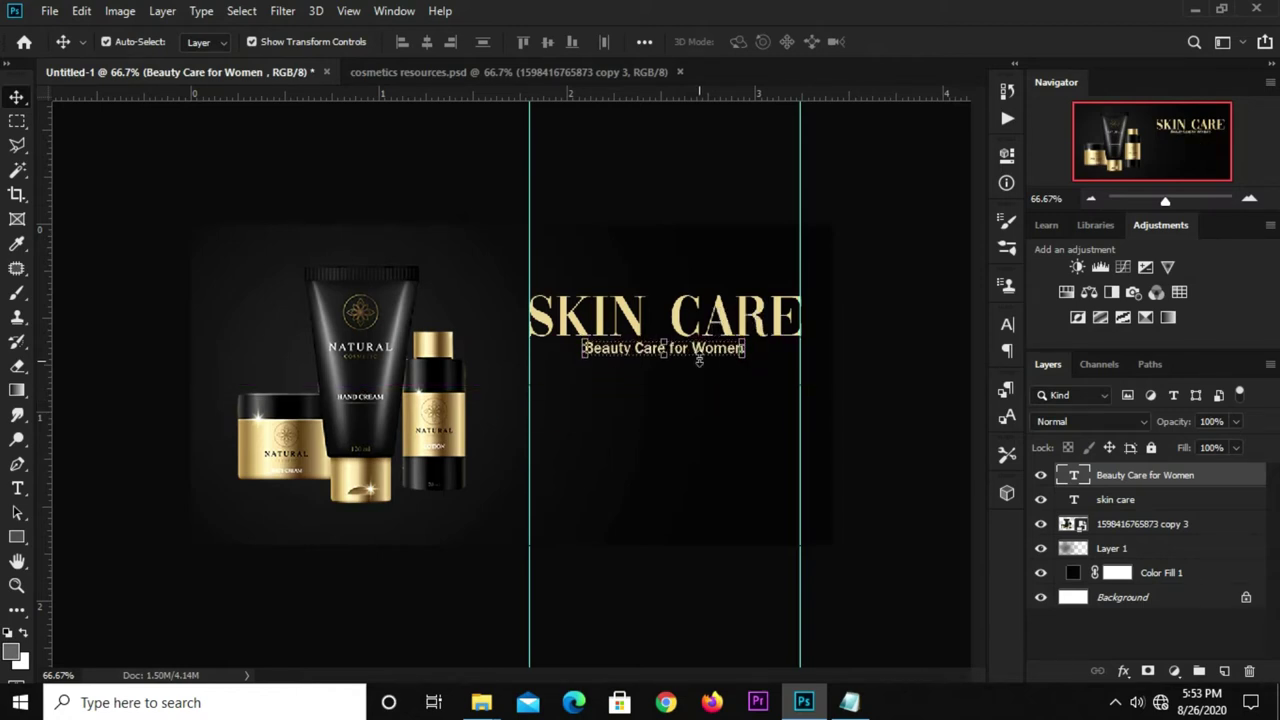
pyautogui.click(862, 370)
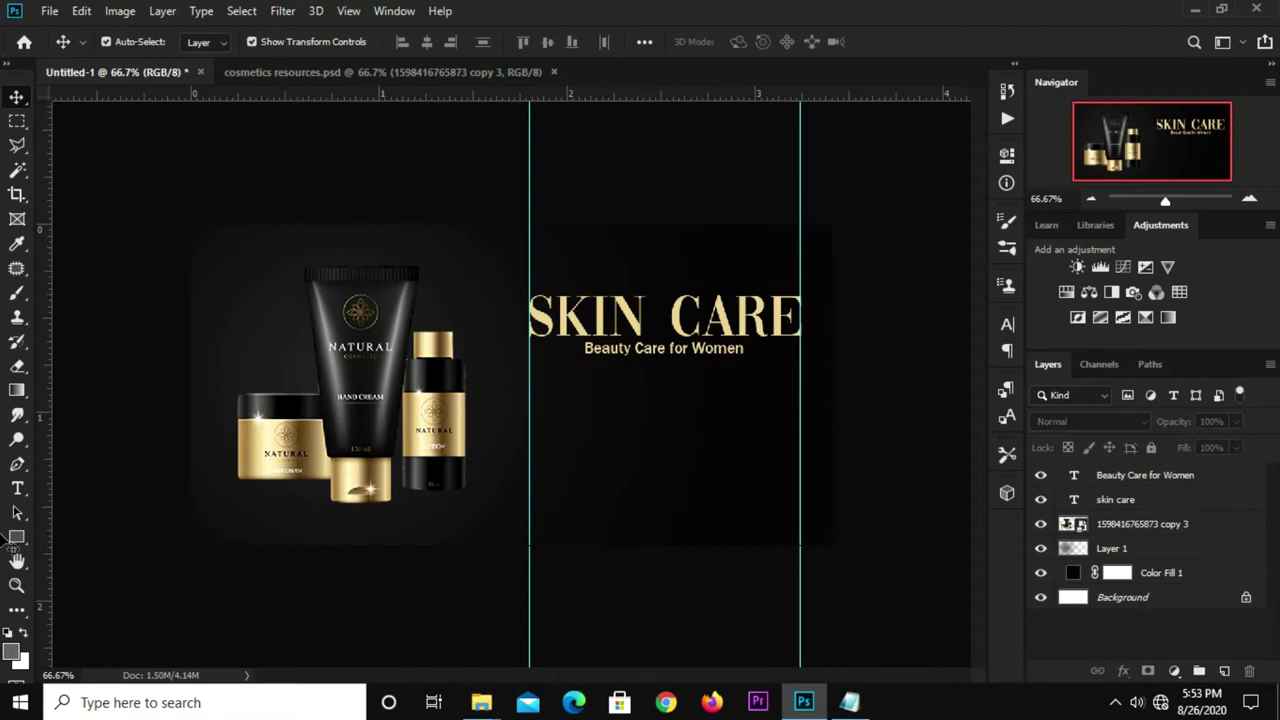
pyautogui.click(16, 537)
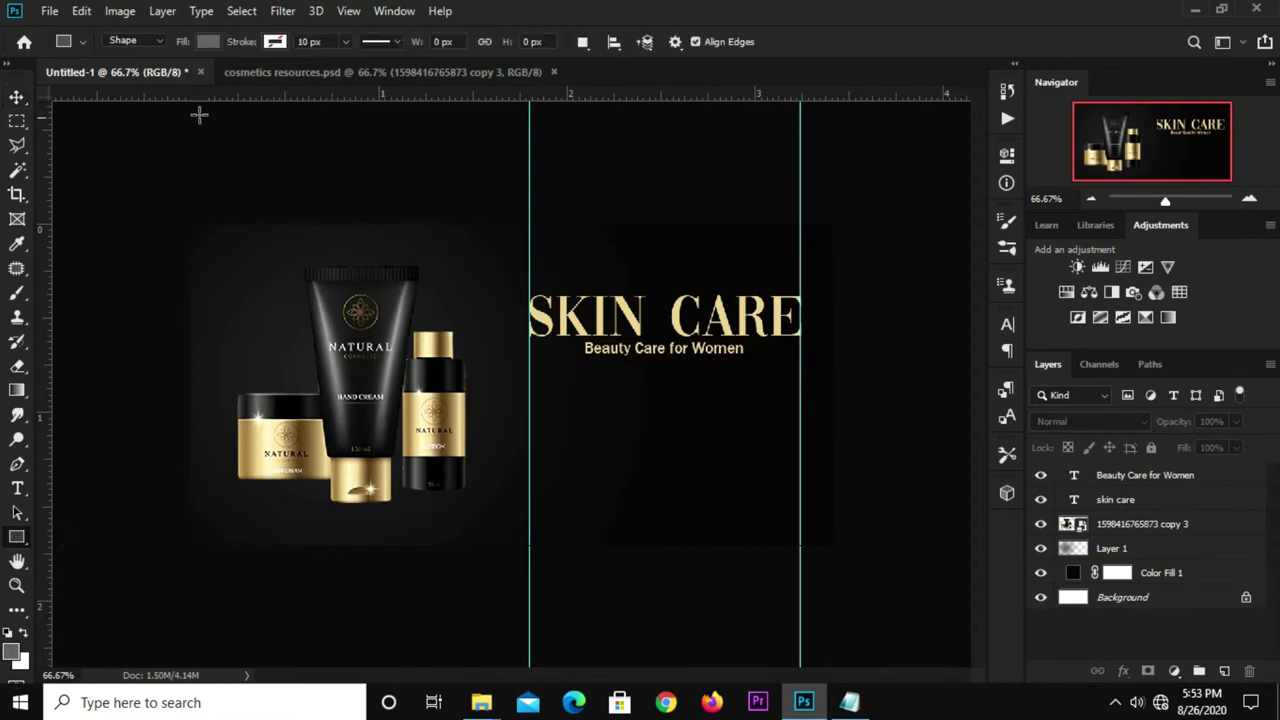
# Step: Draw a thin white 238 × 4 px bar under the tagline with 2 px rounded corners
pyautogui.click(207, 41)
pyautogui.click(165, 139)
pyautogui.click(801, 36)
pyautogui.moveTo(586, 364); pyautogui.dragTo(734, 364)
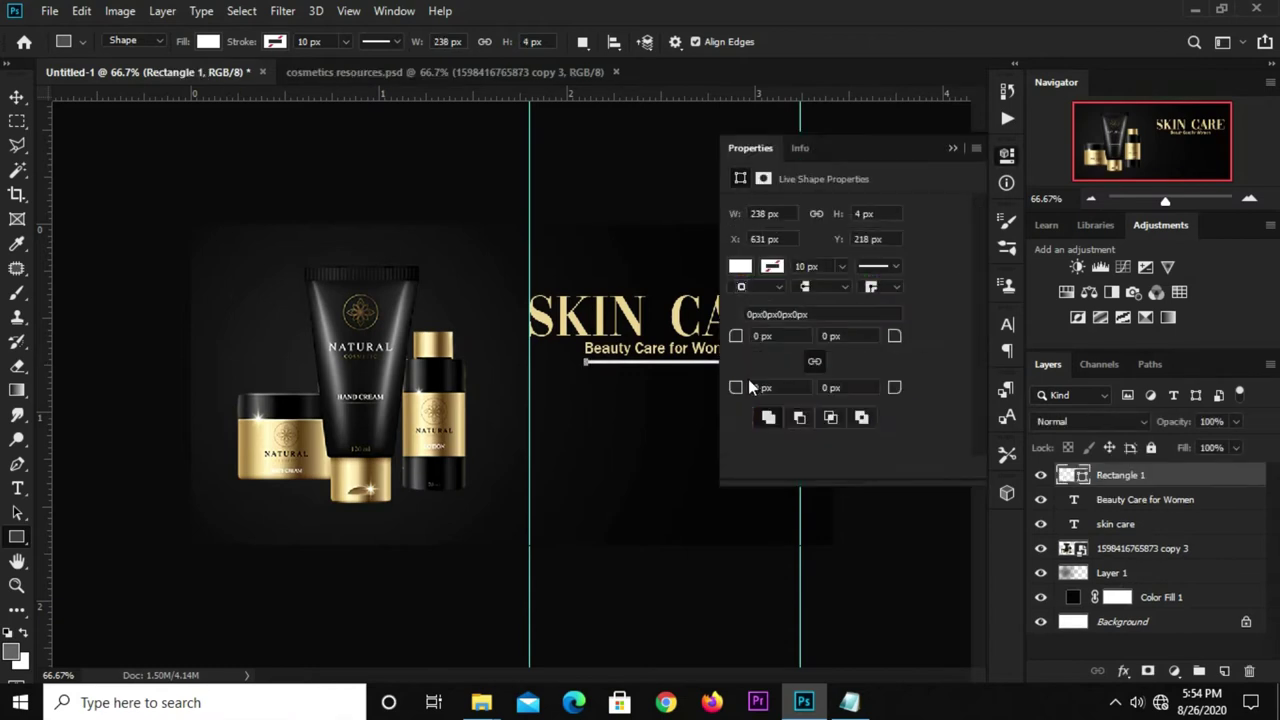
pyautogui.moveTo(906, 347); pyautogui.dragTo(928, 342)
pyautogui.click(951, 148)
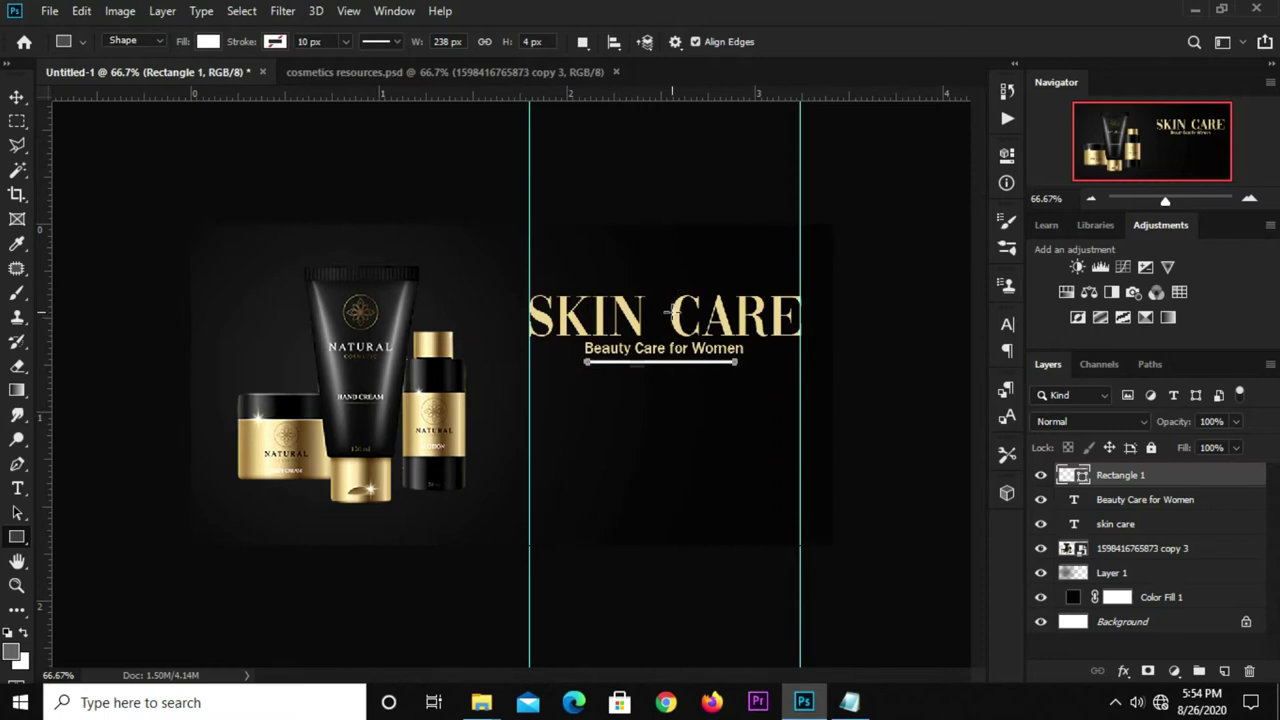
pyautogui.press('v')
pyautogui.hotkey('ctrl', '+')
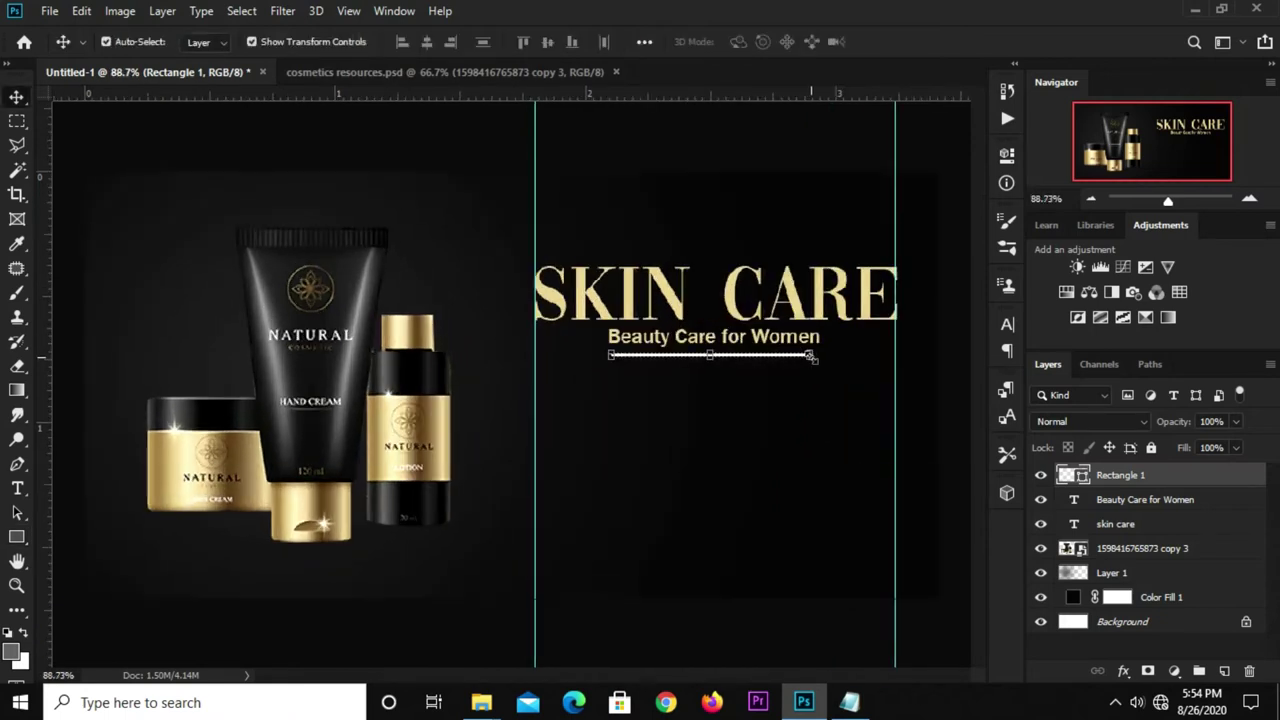
# Step: Squash the white bar into a thinner line with Free Transform
pyautogui.moveTo(810, 355); pyautogui.dragTo(790, 357)
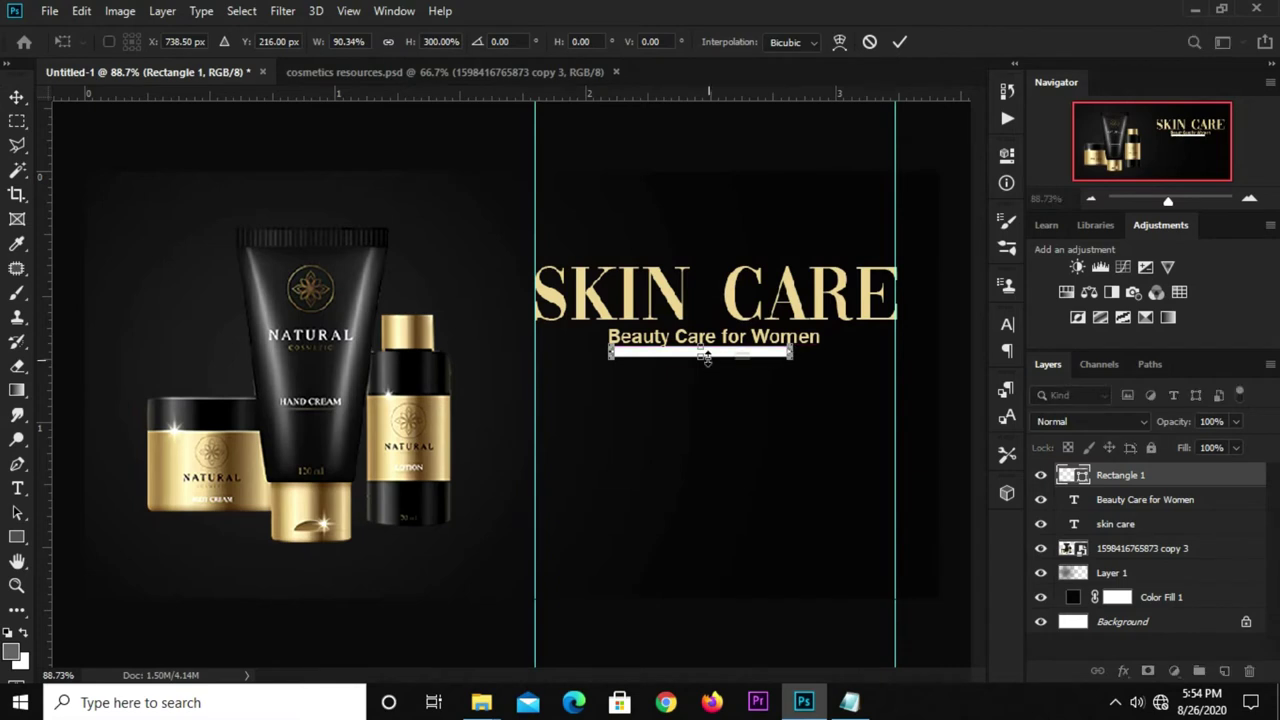
pyautogui.moveTo(706, 358); pyautogui.dragTo(718, 337)
pyautogui.scroll(1, 718, 337)
pyautogui.moveTo(708, 357)
pyautogui.mouseDown()
pyautogui.moveTo(733, 358)
pyautogui.moveTo(707, 366)
pyautogui.mouseUp()
pyautogui.scroll(1, 700, 352)
pyautogui.scroll(1, 700, 352)
pyautogui.scroll(2, 698, 355)
pyautogui.press('Return')
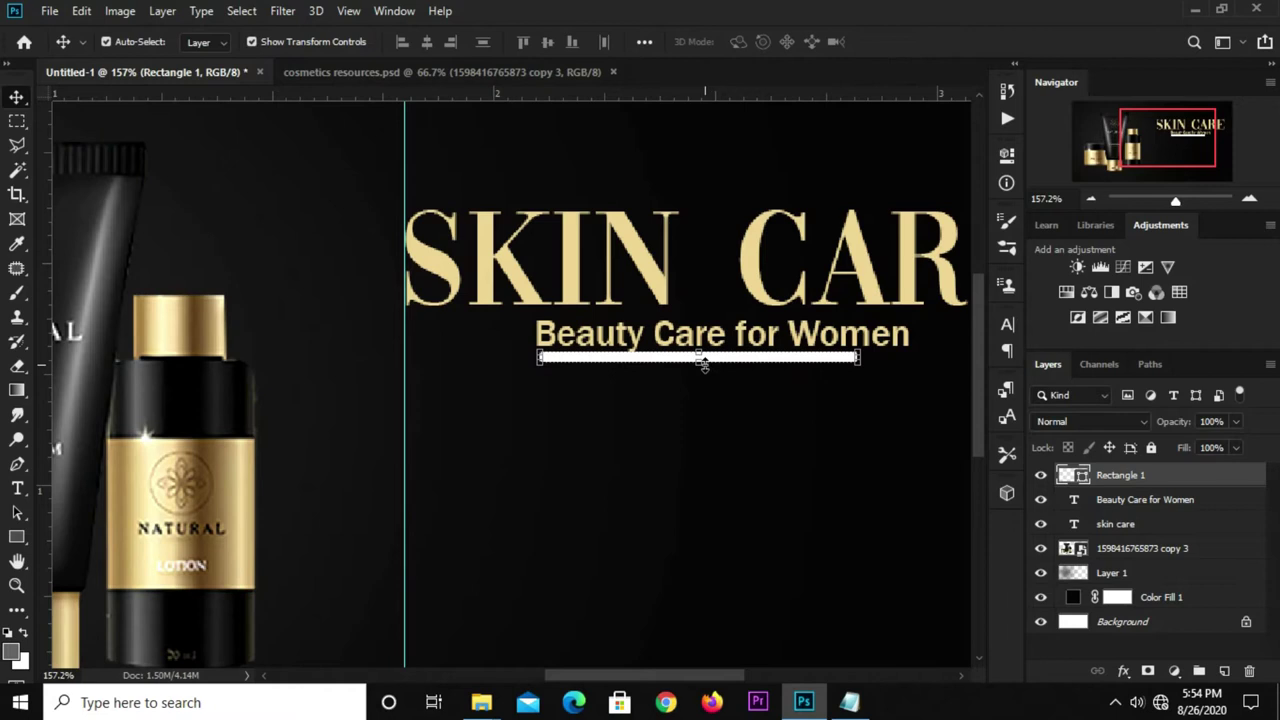
# Step: Thin the bar further and nudge it slightly down beneath the tagline
pyautogui.scroll(1, 688, 365)
pyautogui.scroll(1, 690, 365)
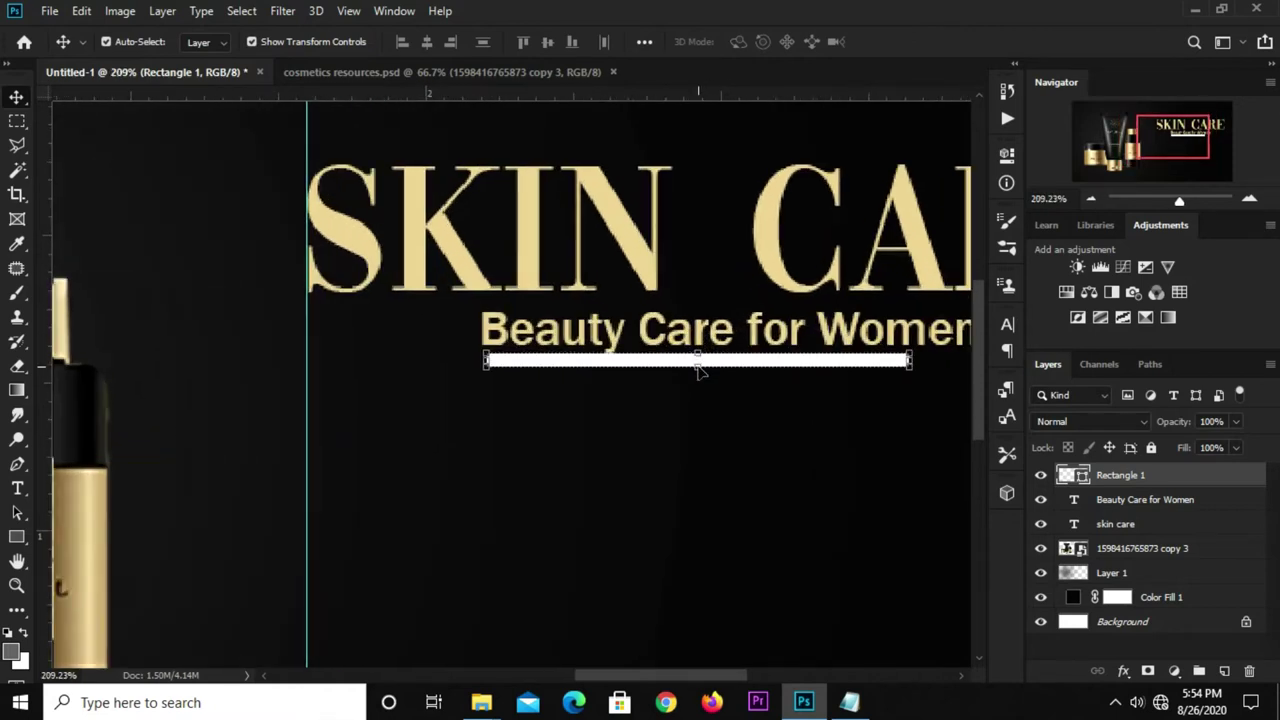
pyautogui.hotkey('ctrl', 't')
pyautogui.moveTo(700, 368); pyautogui.dragTo(711, 362)
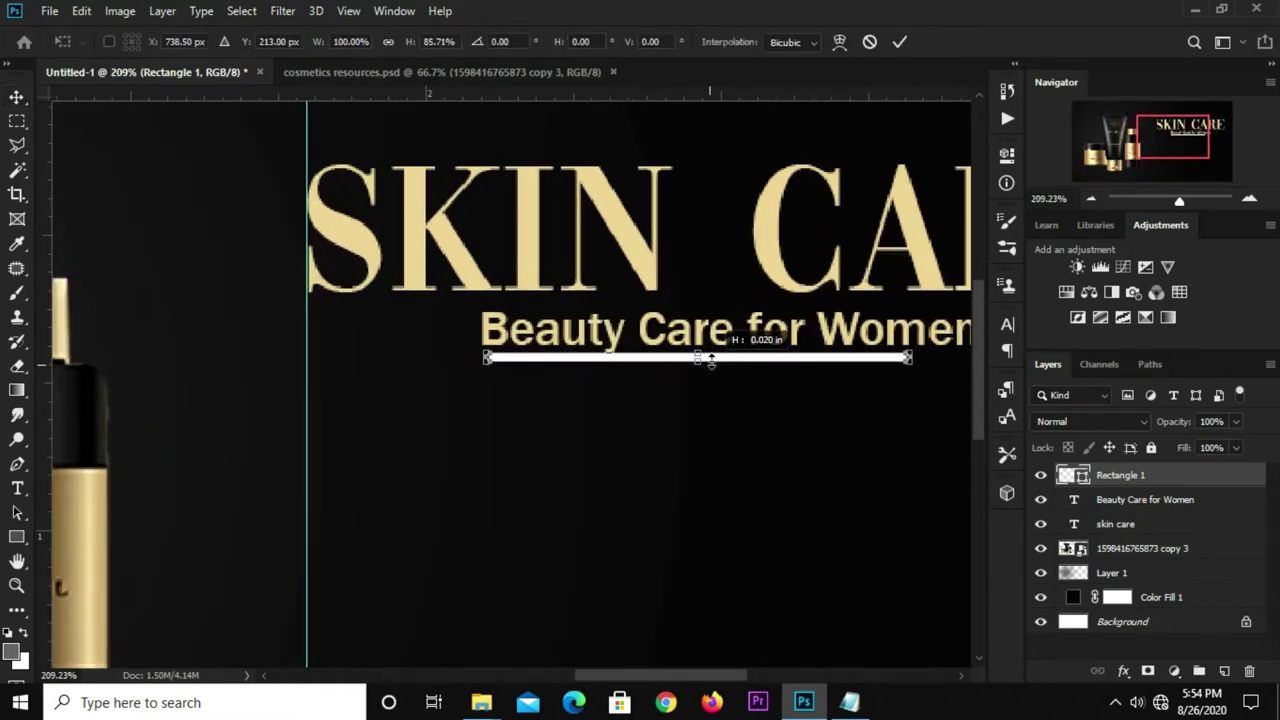
pyautogui.press('Return')
pyautogui.hotkey('ctrl', '0')
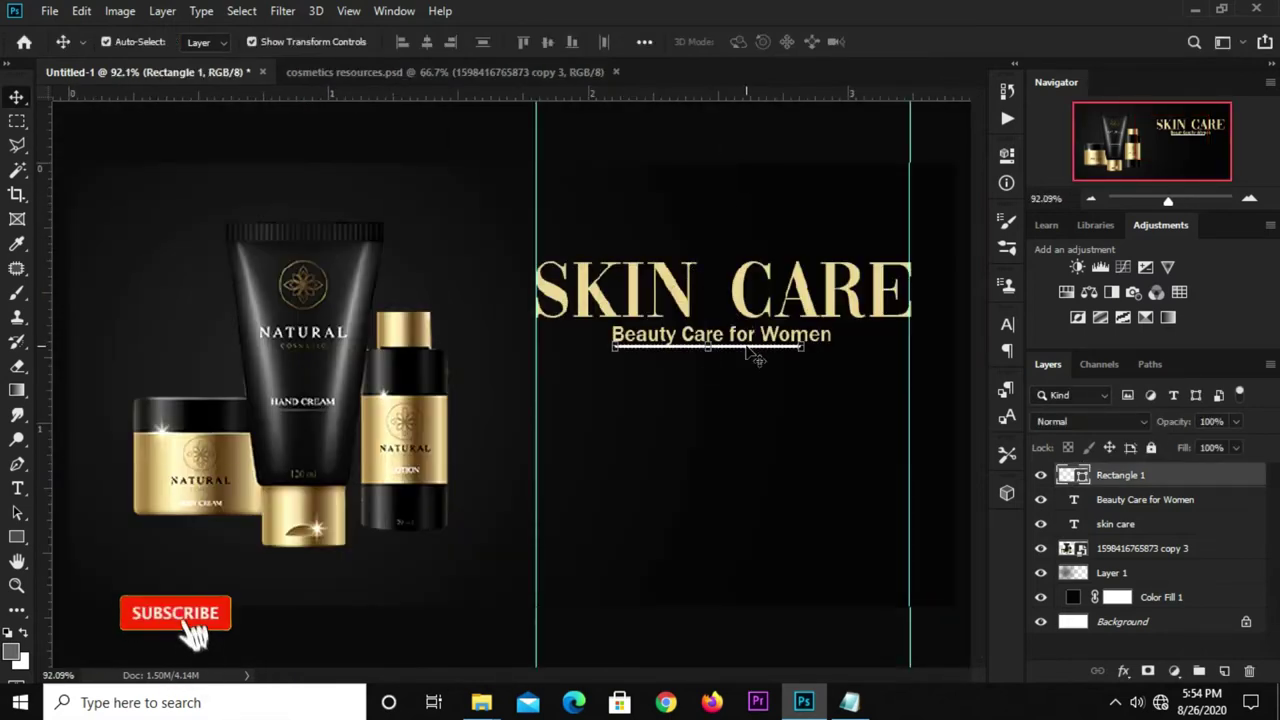
pyautogui.press('Down')
pyautogui.press('Down')
pyautogui.press('Down')
pyautogui.press('Down')
pyautogui.press('Down')
pyautogui.press('Down')
pyautogui.press('Down')
# Step: Copy the 'To get your skin silky…' paragraph from Notepad into the clipboard
pyautogui.click(849, 702)
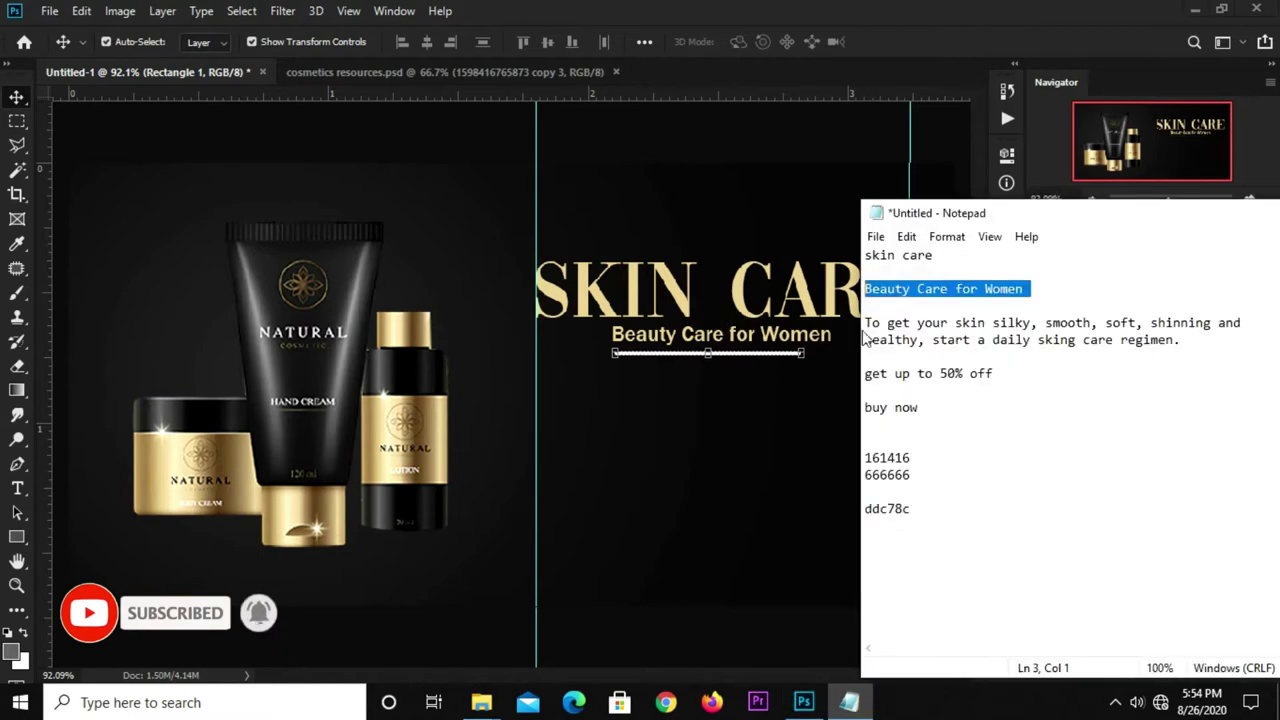
pyautogui.click(1001, 407)
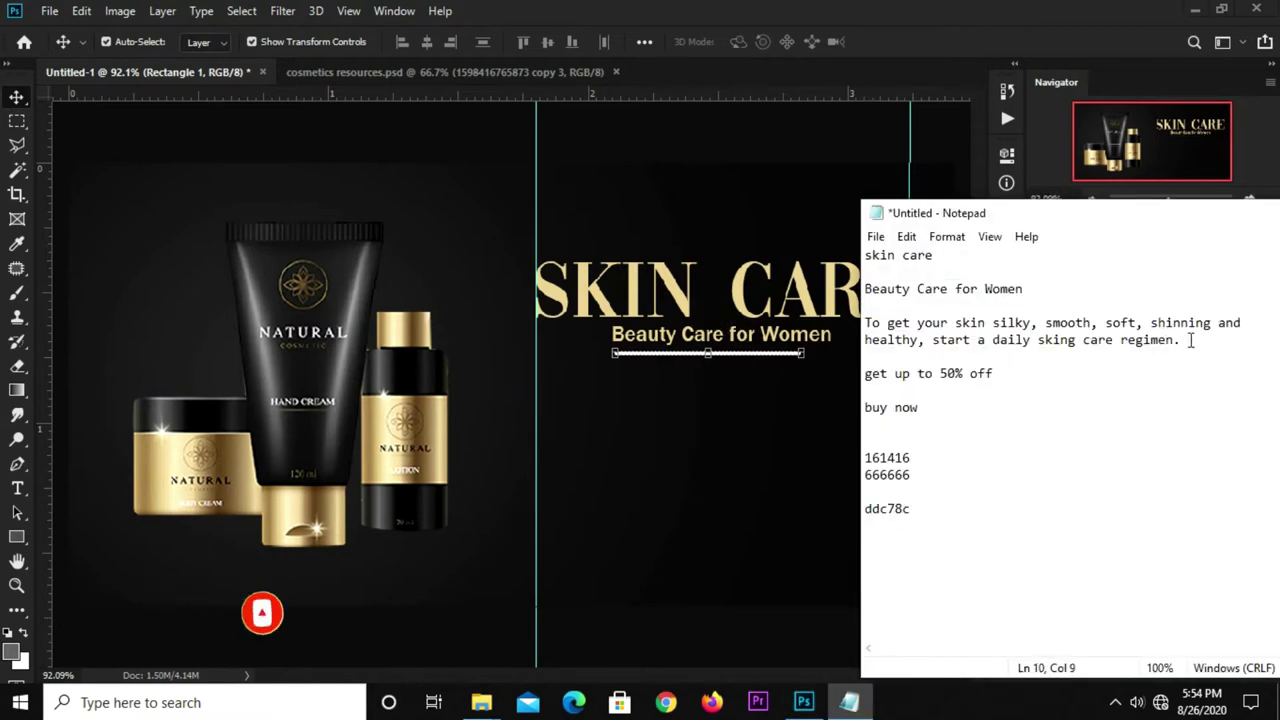
pyautogui.moveTo(1185, 340); pyautogui.dragTo(866, 325)
pyautogui.rightClick(866, 325)
pyautogui.click(914, 383)
pyautogui.click(728, 122)
pyautogui.hotkey('ctrl', 't')
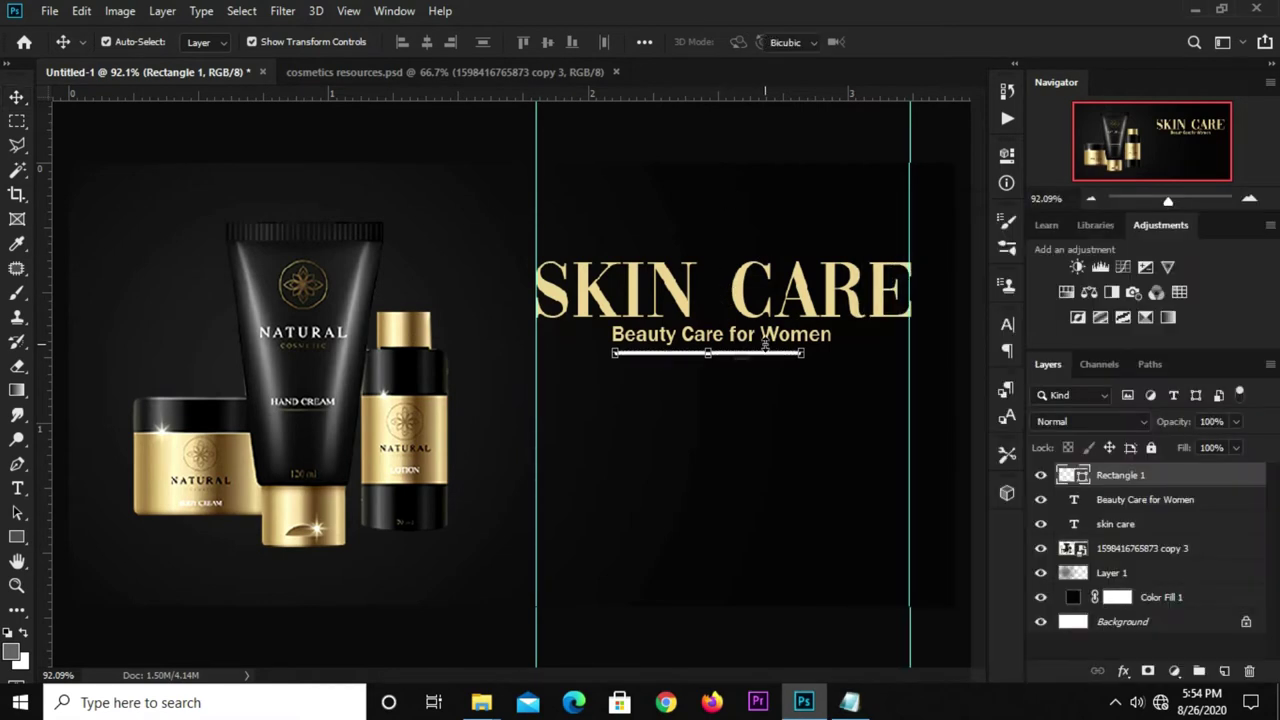
pyautogui.click(899, 42)
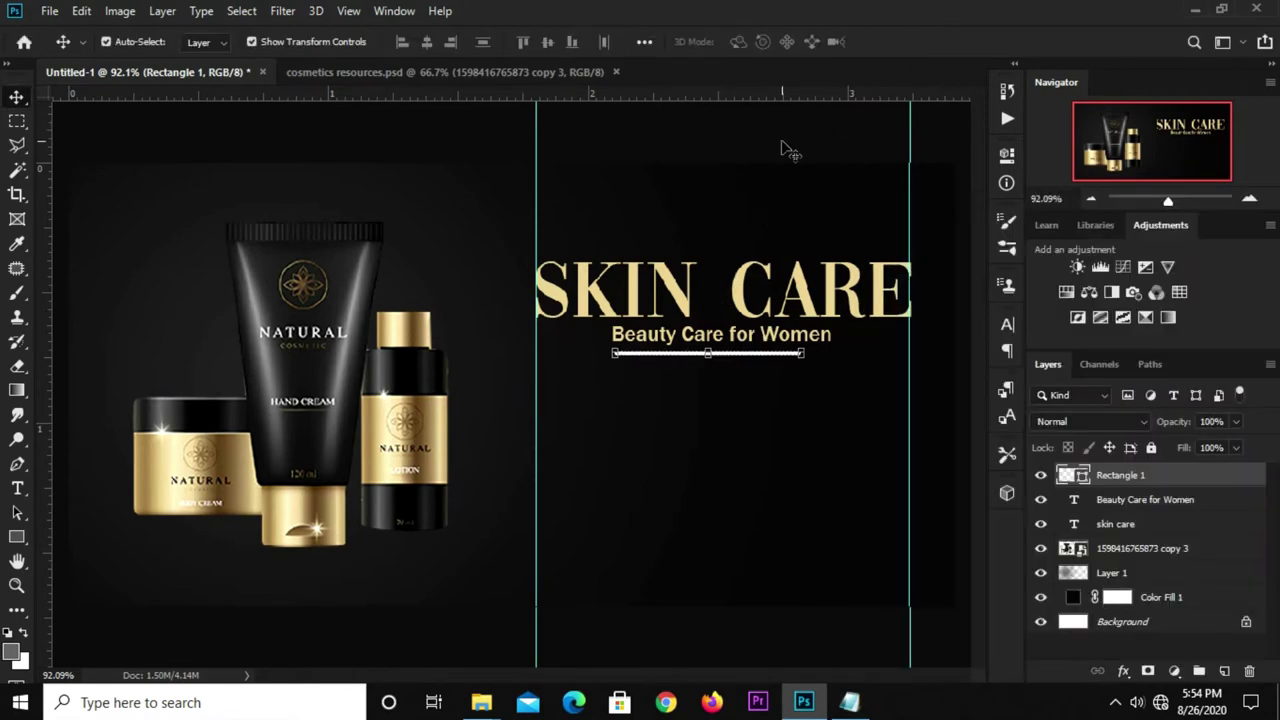
# Step: Duplicate the tagline below the white bar and set its colour to #ffffff
pyautogui.click(819, 338)
pyautogui.moveTo(819, 347)
pyautogui.mouseDown()
pyautogui.moveTo(760, 408)
pyautogui.moveTo(760, 396)
pyautogui.mouseUp()
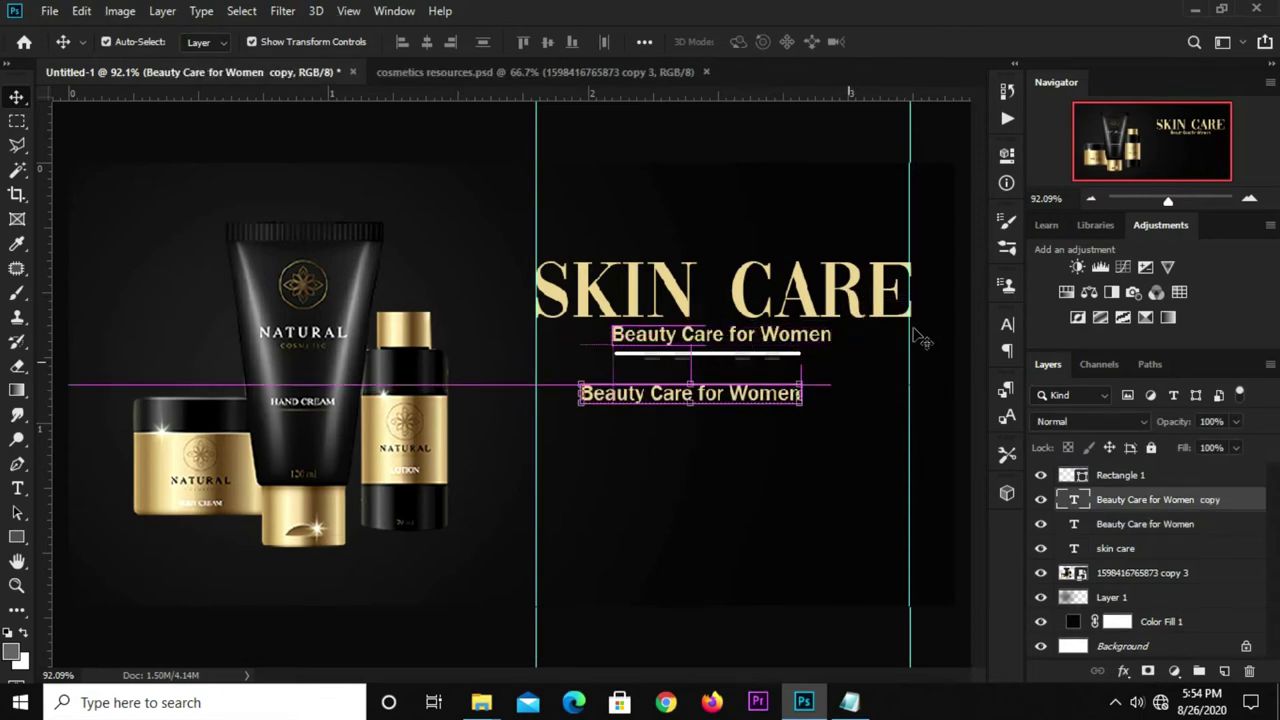
pyautogui.click(1006, 326)
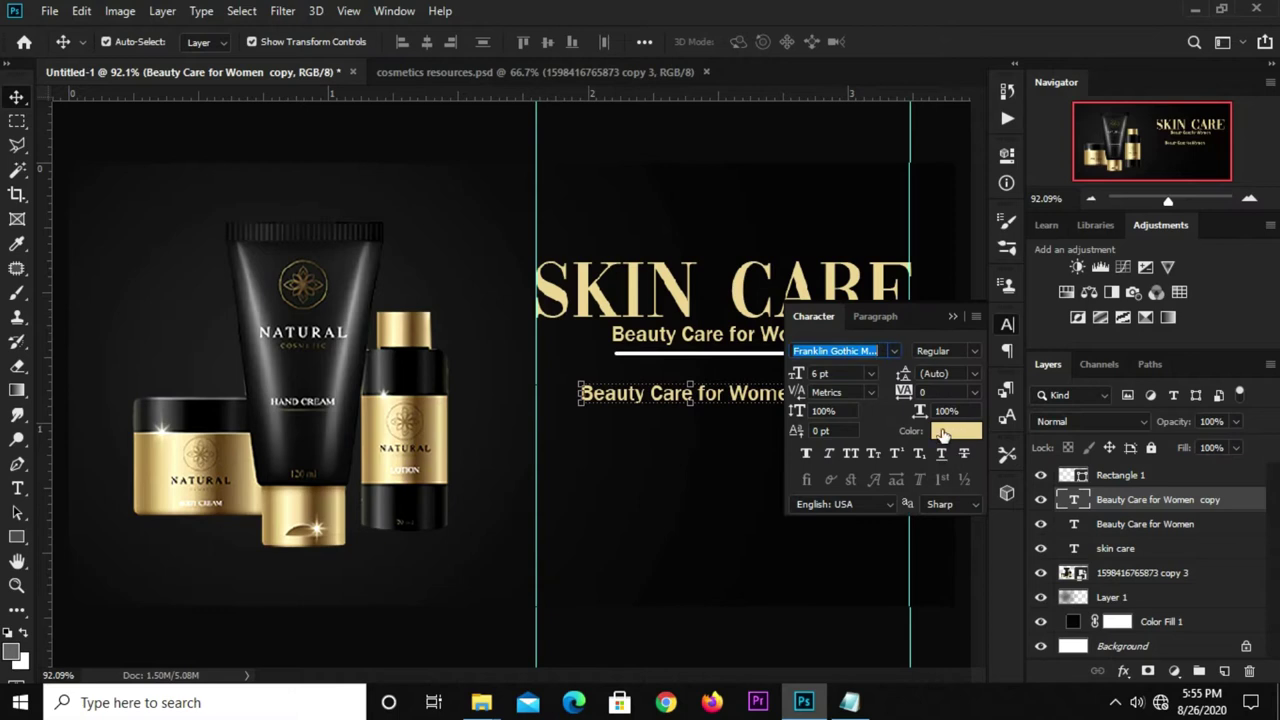
pyautogui.click(942, 432)
pyautogui.write('ffffff')
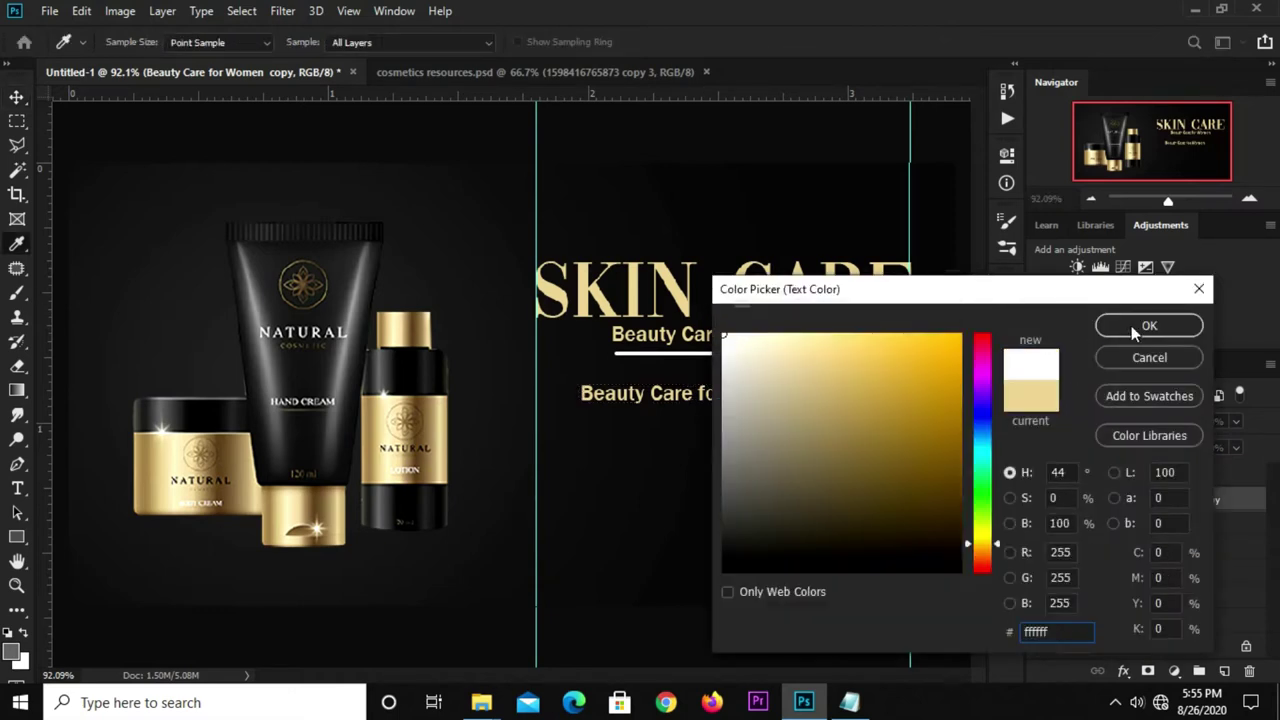
pyautogui.click(1140, 327)
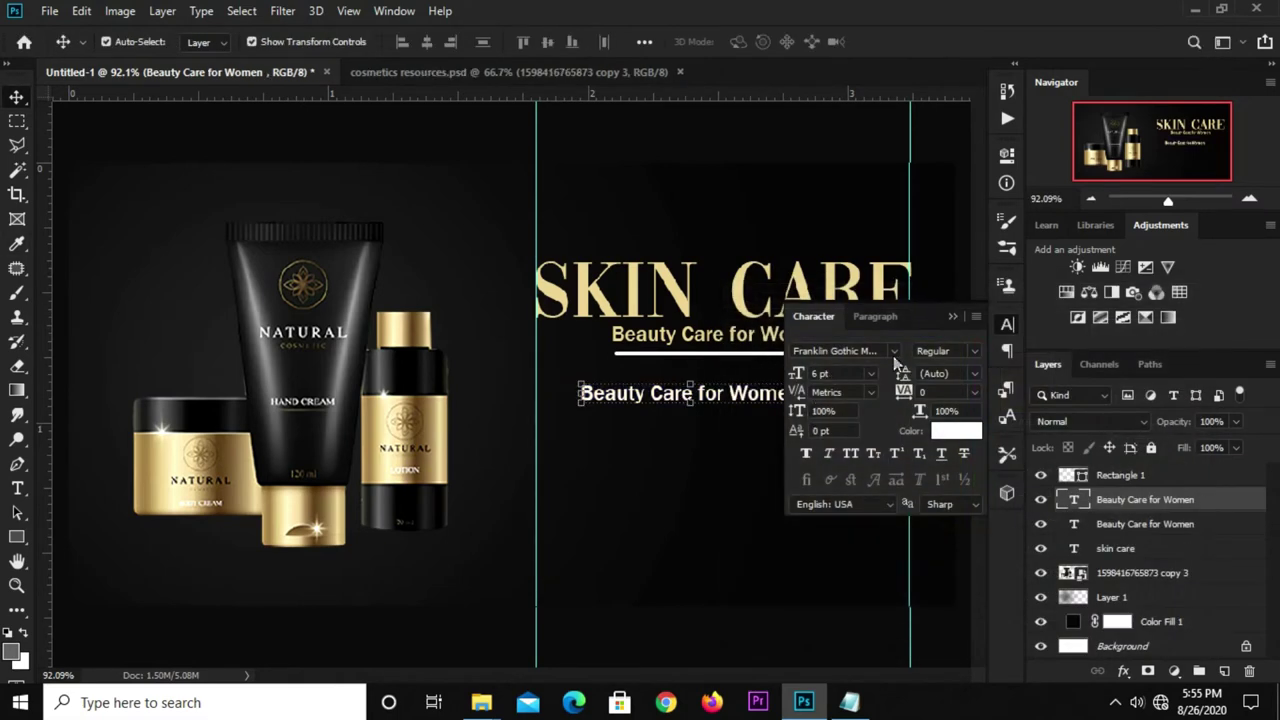
pyautogui.click(955, 318)
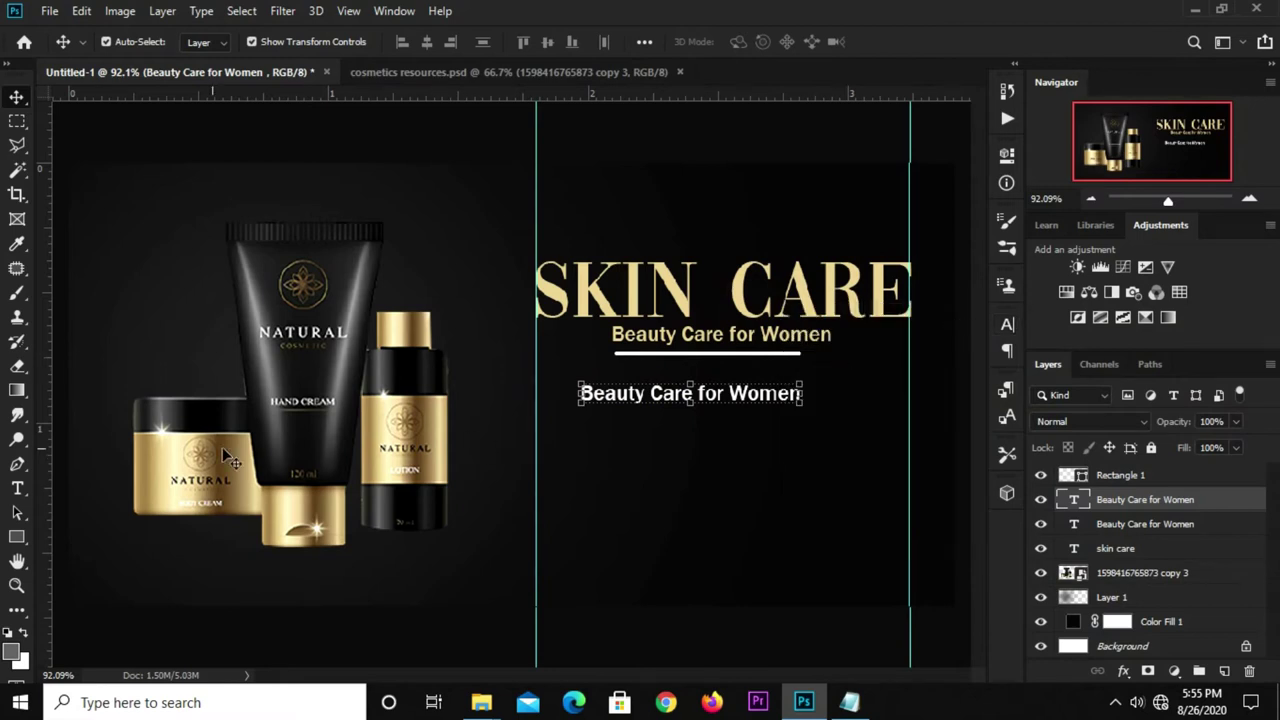
# Step: Replace the duplicate's text with the pasted skin-care paragraph, broken into three lines
pyautogui.click(17, 488)
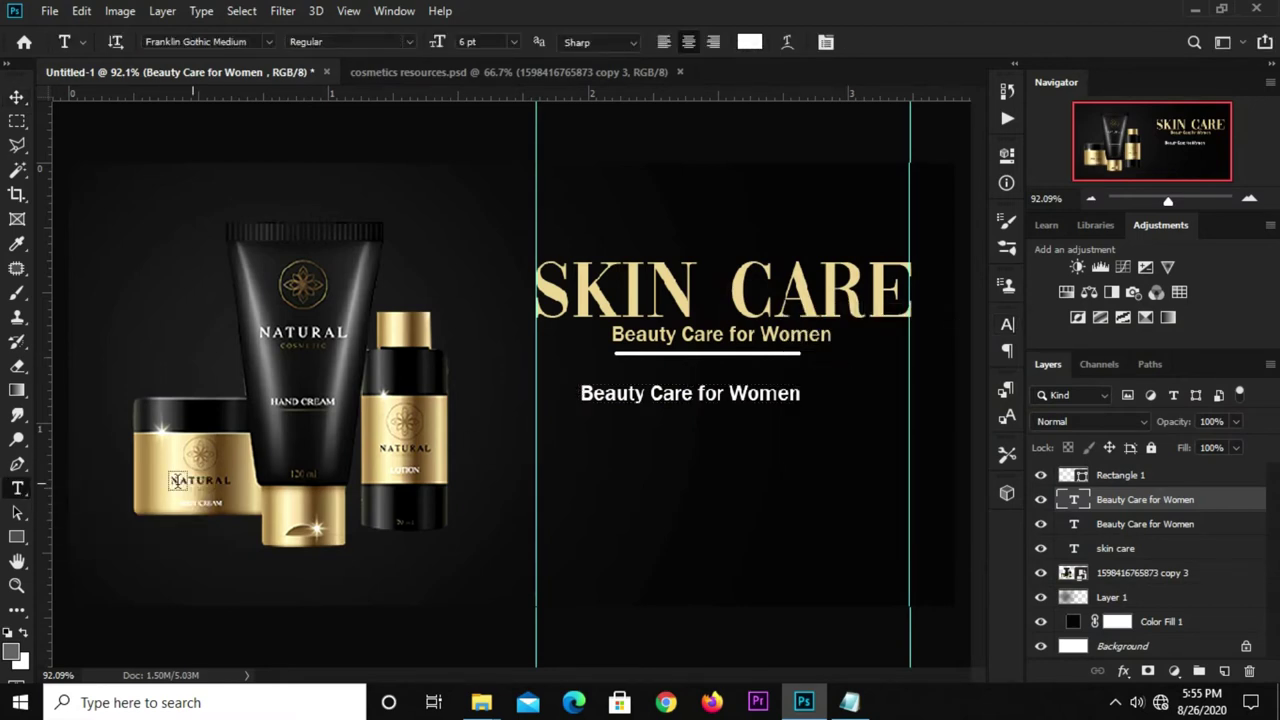
pyautogui.click(632, 394)
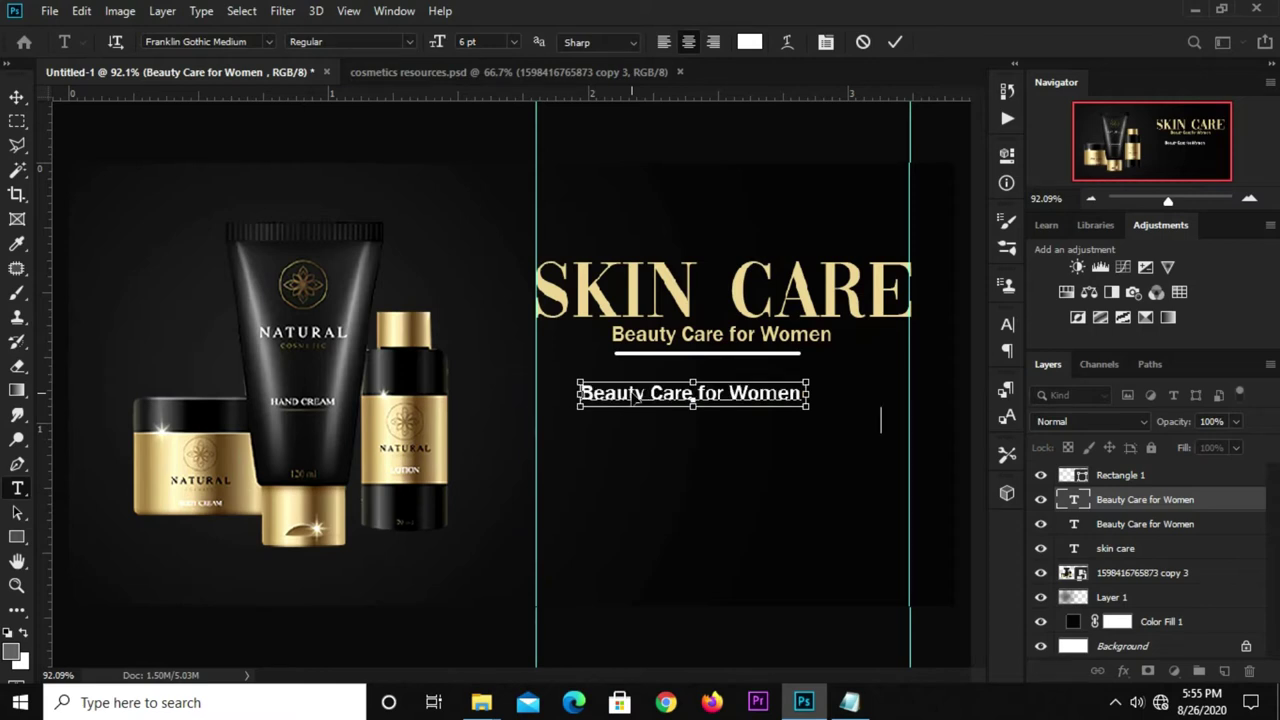
pyautogui.hotkey('ctrl', 'a')
pyautogui.hotkey('ctrl', 'v')
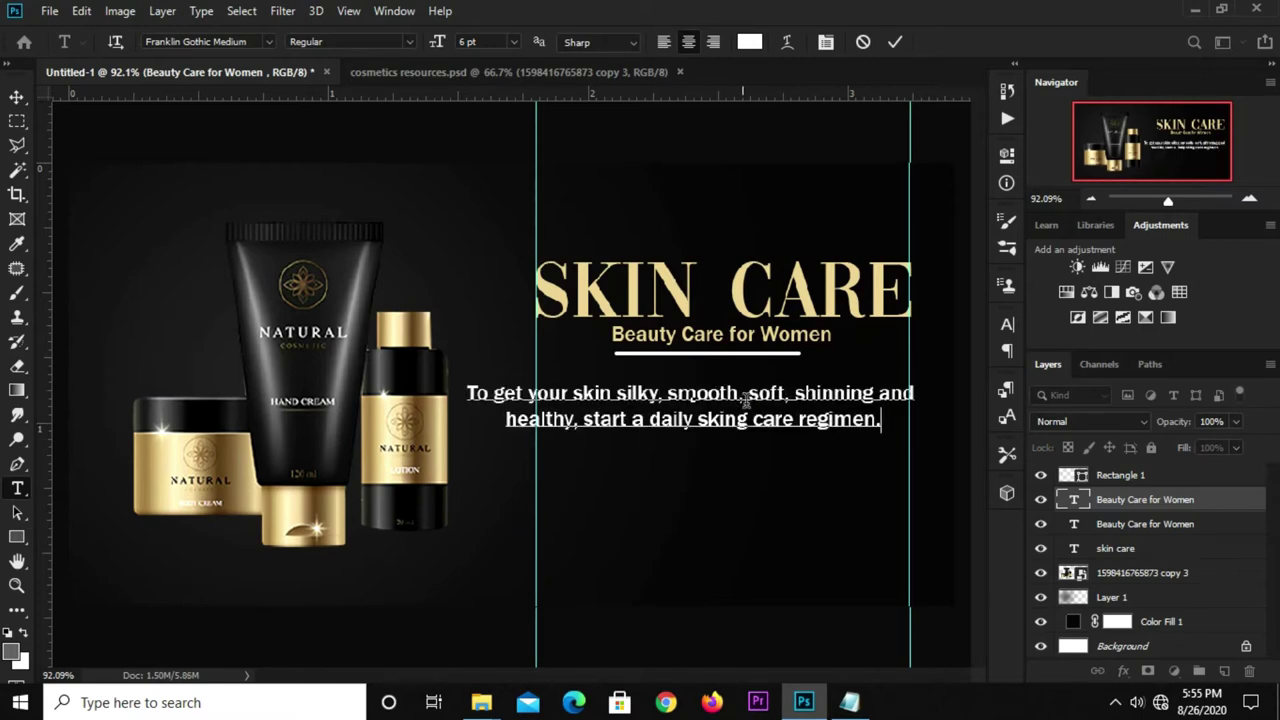
pyautogui.press('Return')
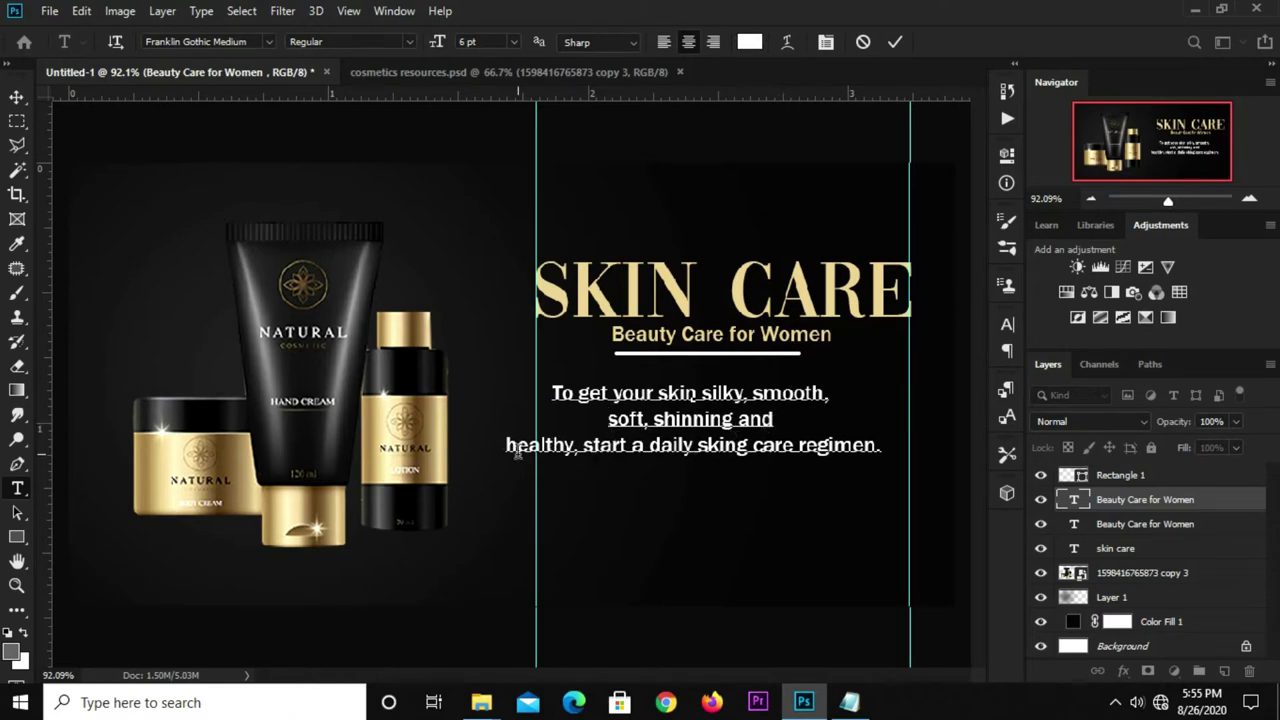
pyautogui.press('BackSpace')
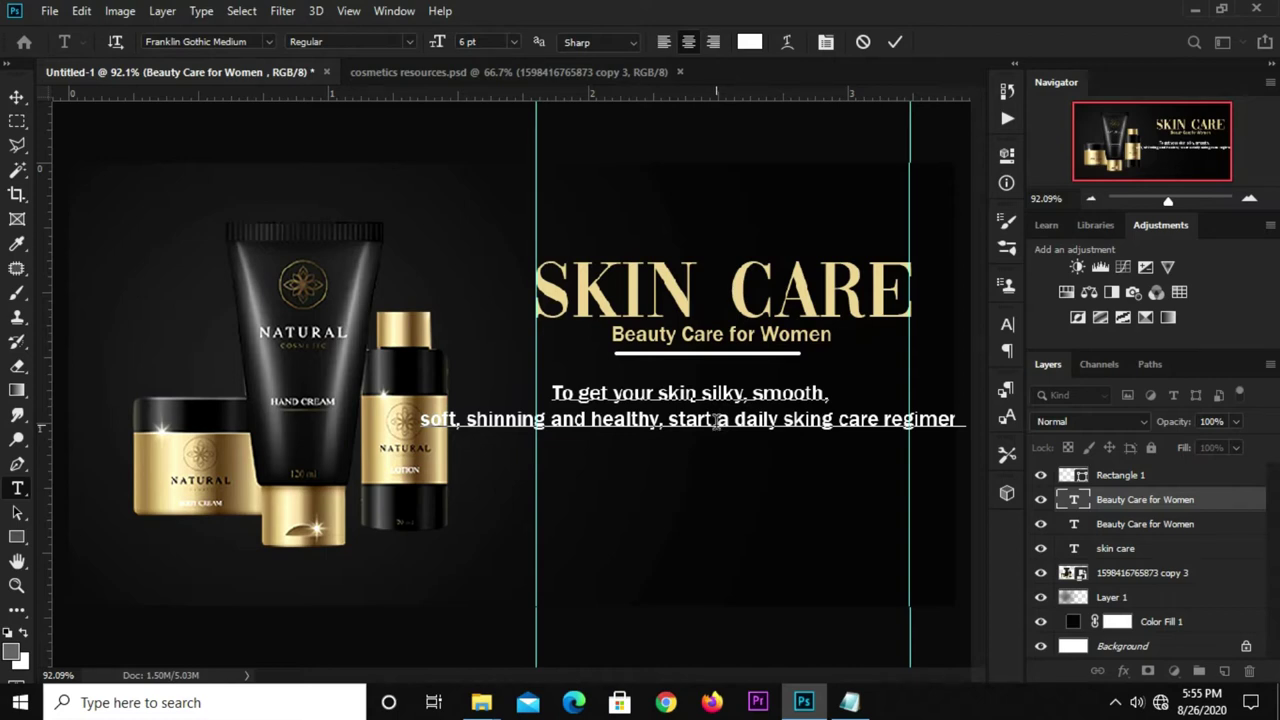
pyautogui.click(716, 422)
pyautogui.press('Return')
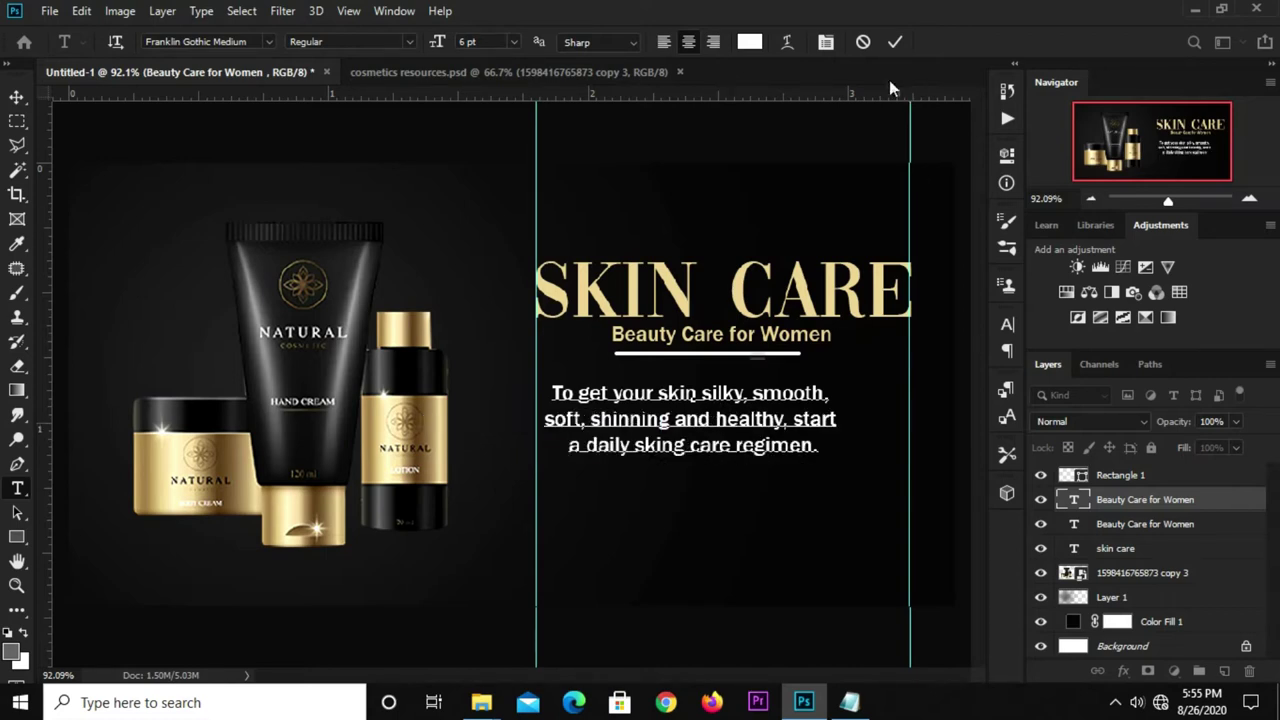
# Step: Commit the paragraph and nudge it right to centre it under the tagline
pyautogui.click(894, 42)
pyautogui.press('v')
pyautogui.moveTo(698, 422)
pyautogui.mouseDown()
pyautogui.moveTo(716, 422)
pyautogui.moveTo(716, 406)
pyautogui.mouseUp()
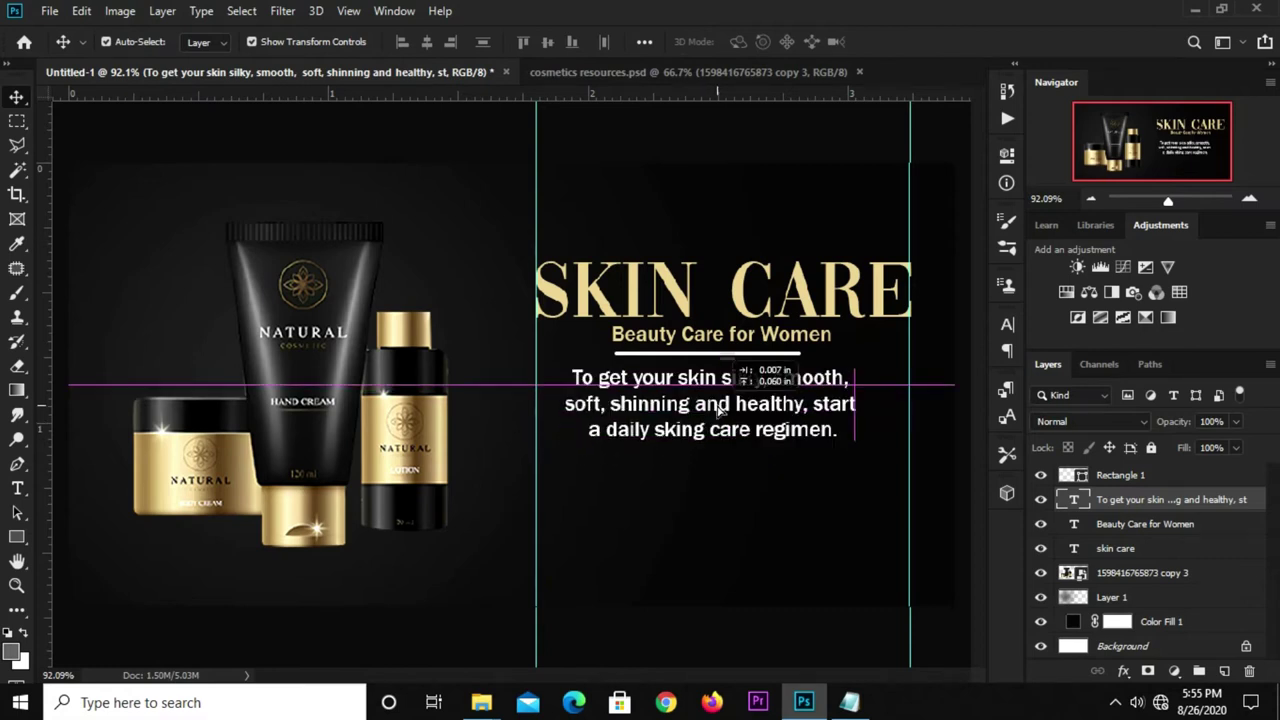
pyautogui.click(716, 140)
# Step: Draw a wide, unfilled rectangle below the paragraph between the two guides
pyautogui.click(17, 537)
pyautogui.moveTo(20, 540); pyautogui.dragTo(90, 541)
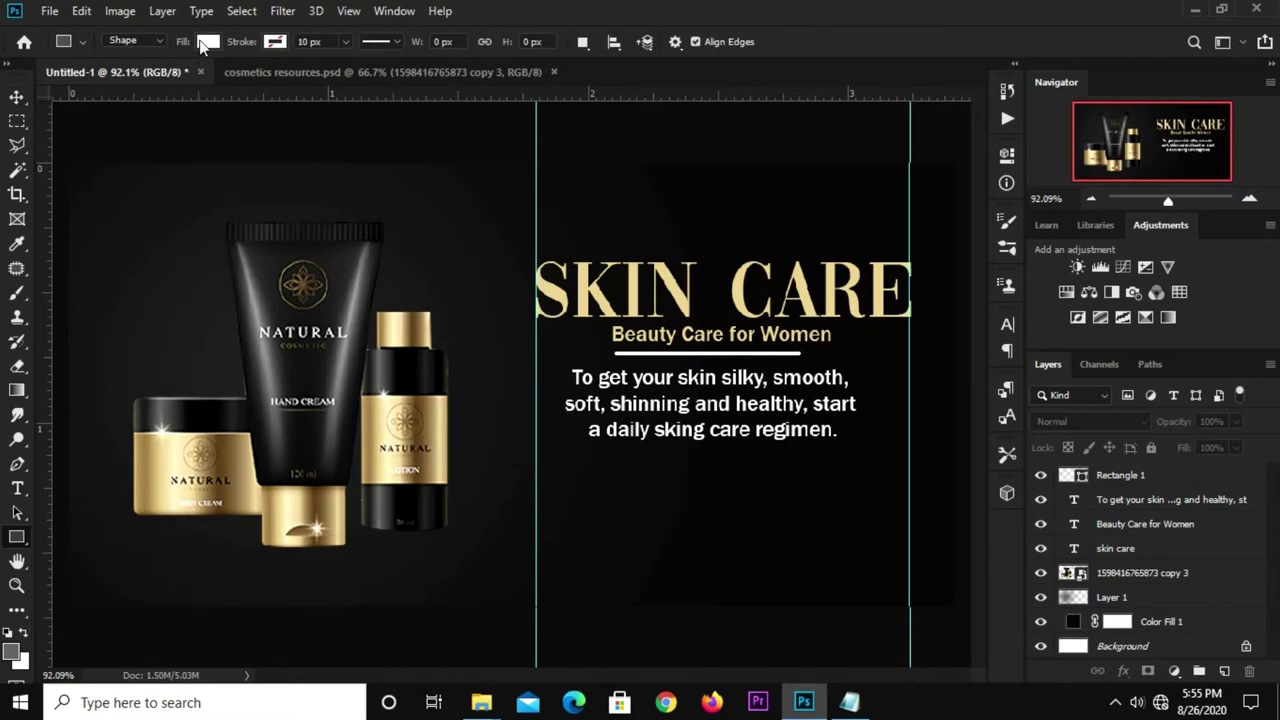
pyautogui.click(207, 42)
pyautogui.click(126, 79)
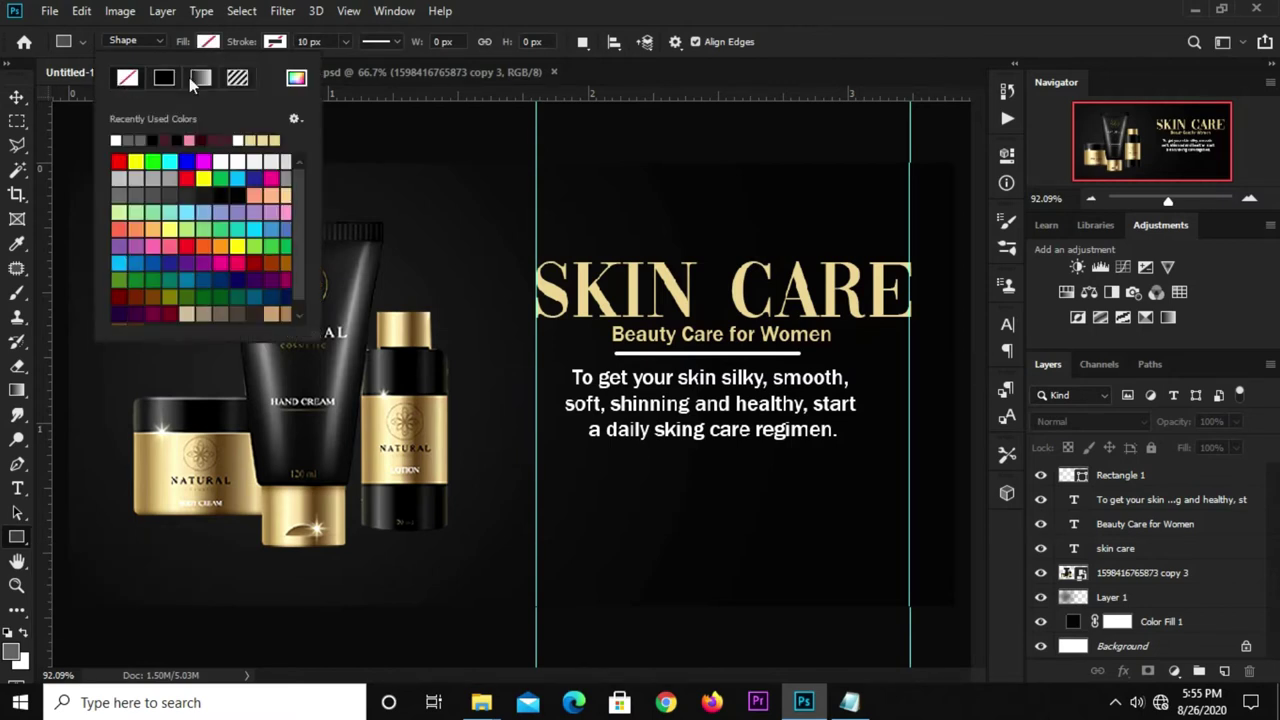
pyautogui.click(814, 56)
pyautogui.moveTo(535, 474); pyautogui.dragTo(907, 505)
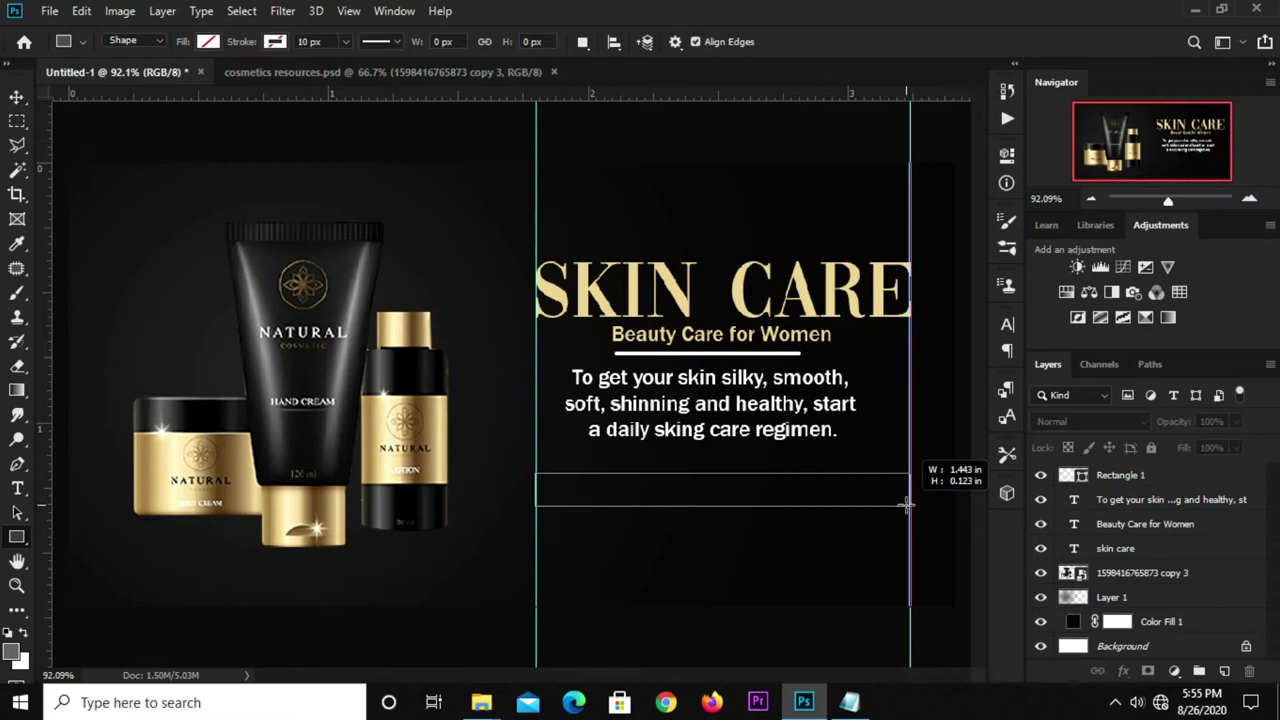
pyautogui.moveTo(907, 505)
pyautogui.mouseDown()
pyautogui.moveTo(907, 493)
pyautogui.moveTo(910, 503)
pyautogui.mouseUp()
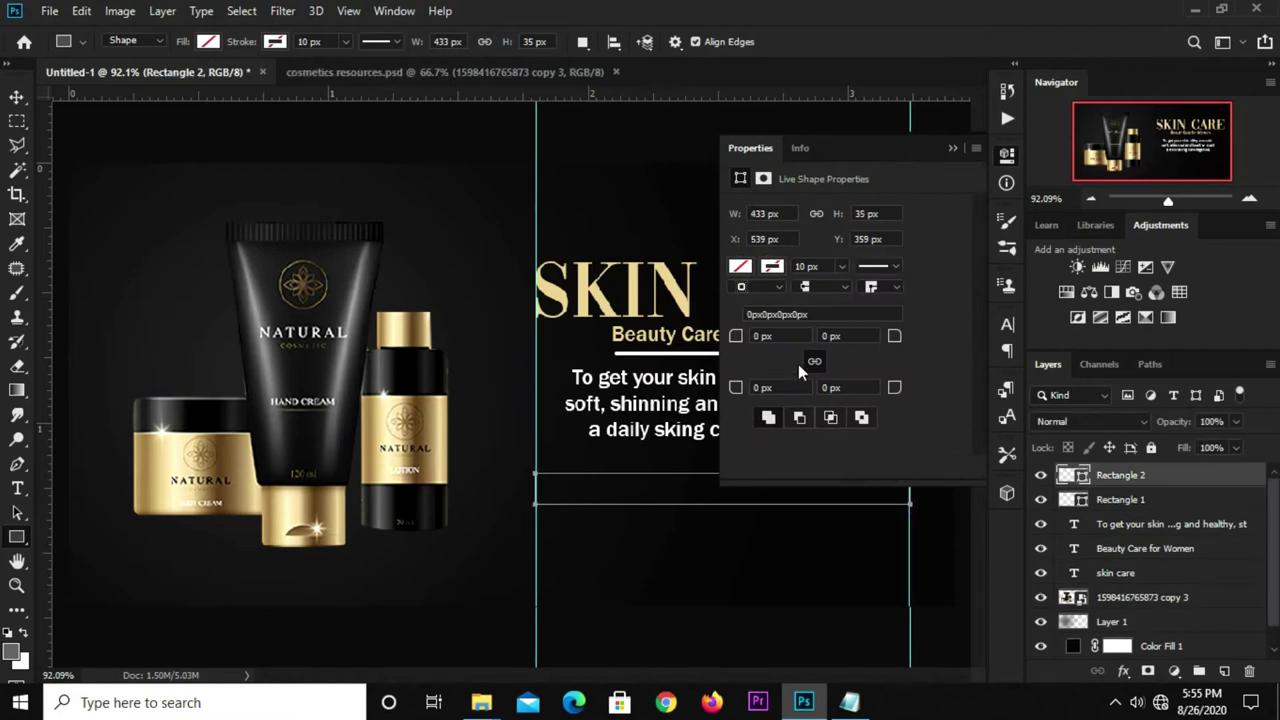
# Step: Set the rectangle's outline colour to #ddc78c, copied from the Notepad notes
pyautogui.click(771, 268)
pyautogui.click(770, 268)
pyautogui.click(778, 276)
pyautogui.click(922, 303)
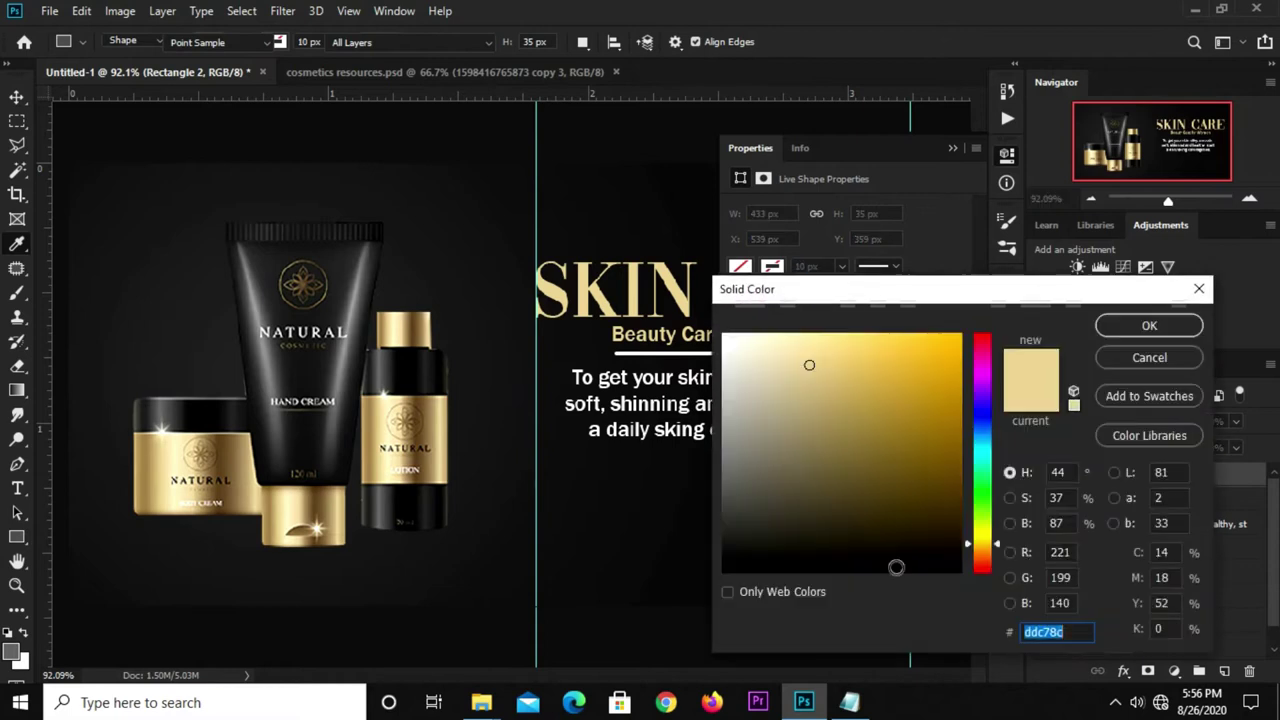
pyautogui.click(849, 702)
pyautogui.click(938, 470)
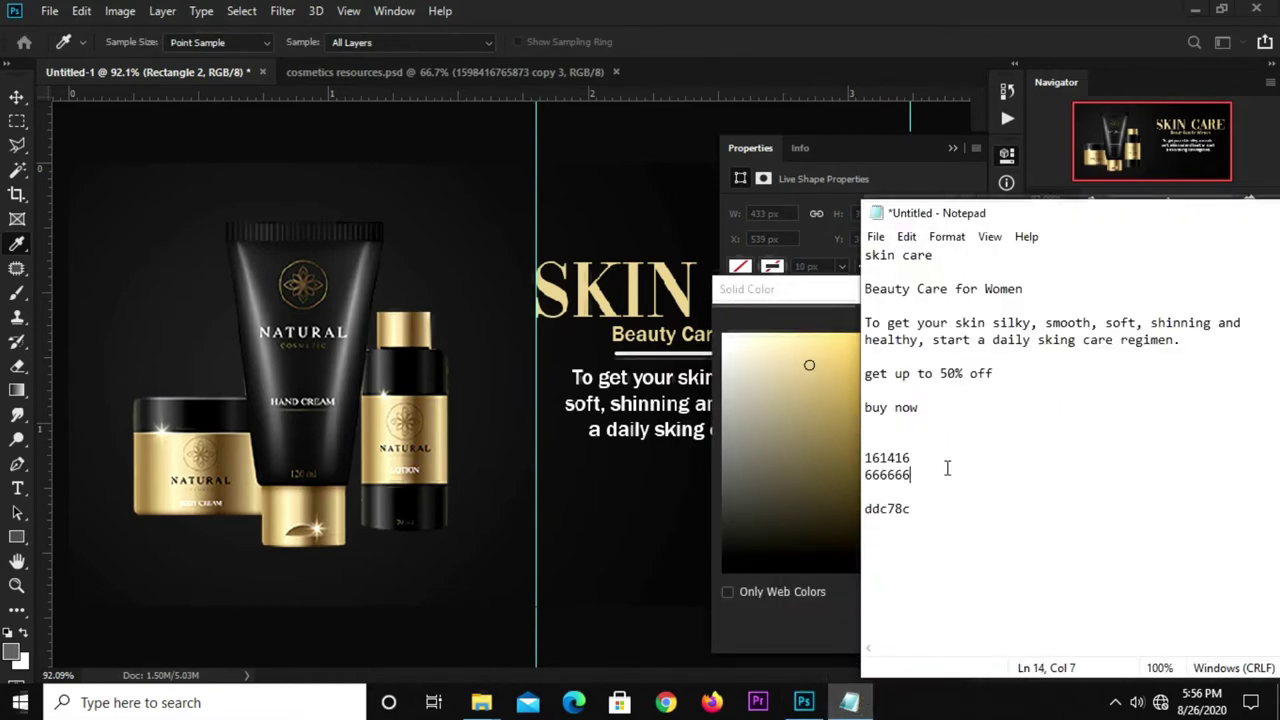
pyautogui.moveTo(939, 511); pyautogui.dragTo(865, 510)
pyautogui.rightClick(866, 510)
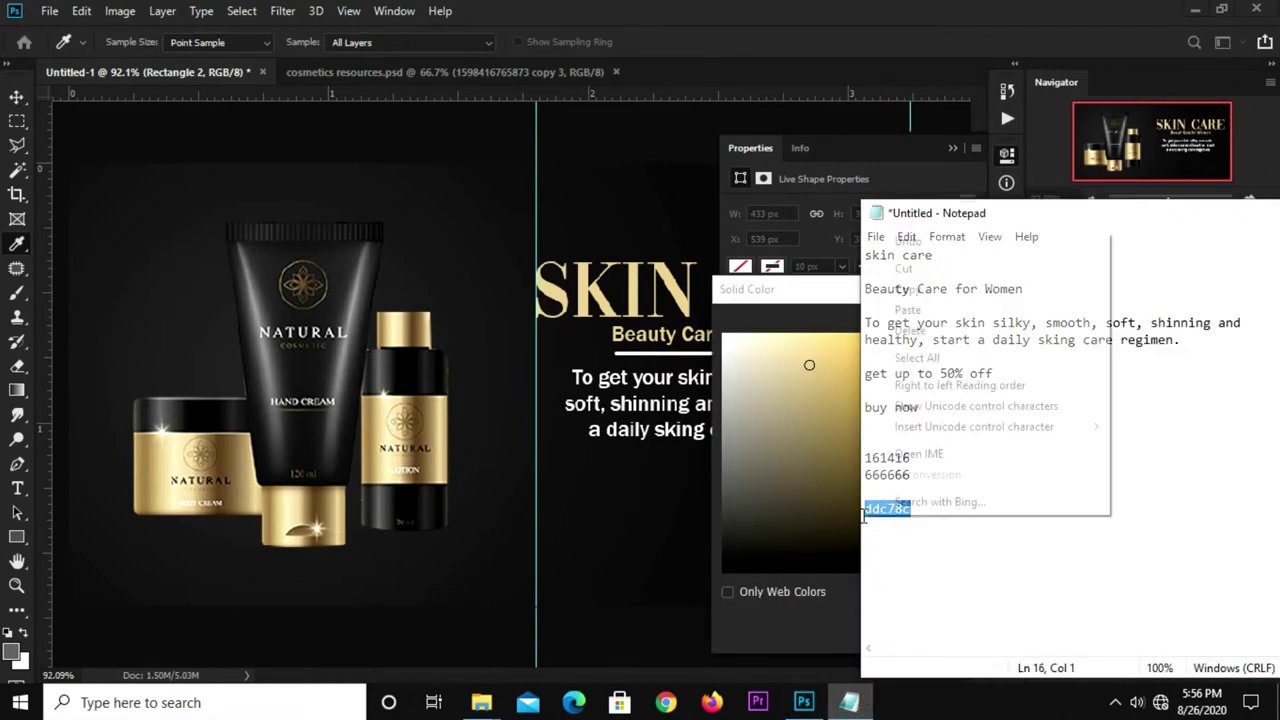
pyautogui.click(912, 289)
pyautogui.click(836, 55)
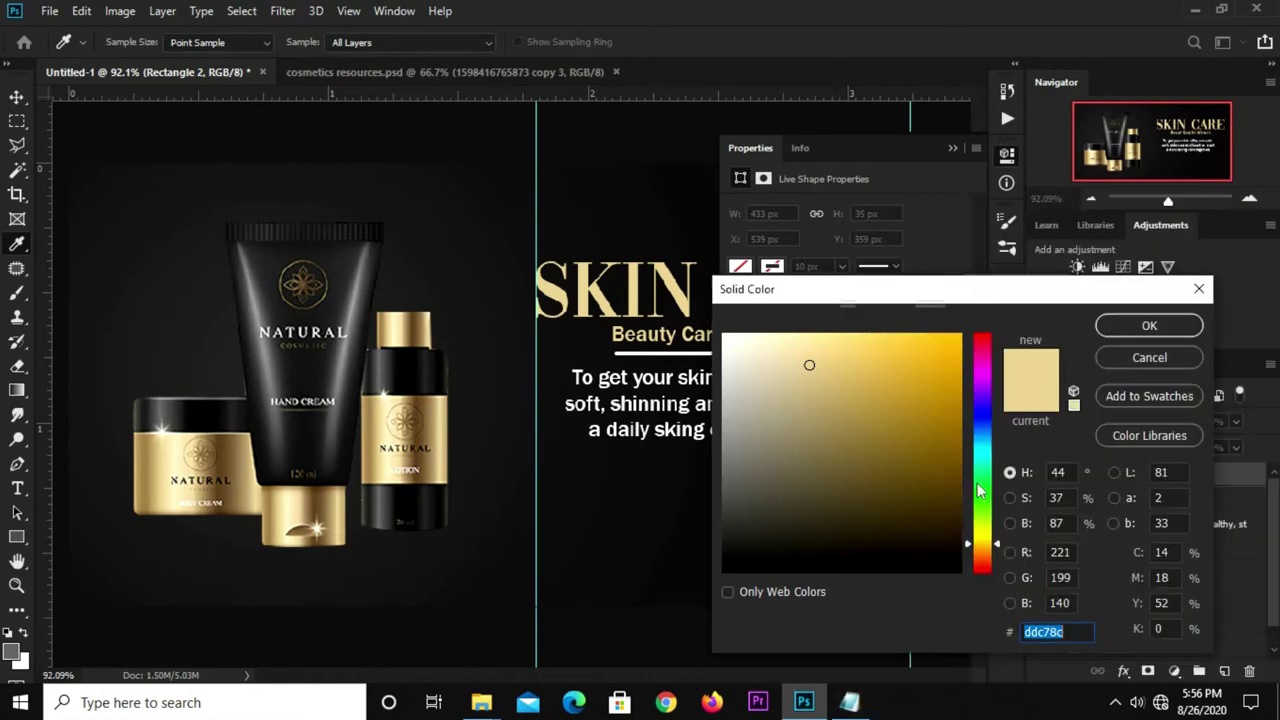
pyautogui.rightClick(1040, 632)
pyautogui.click(1075, 460)
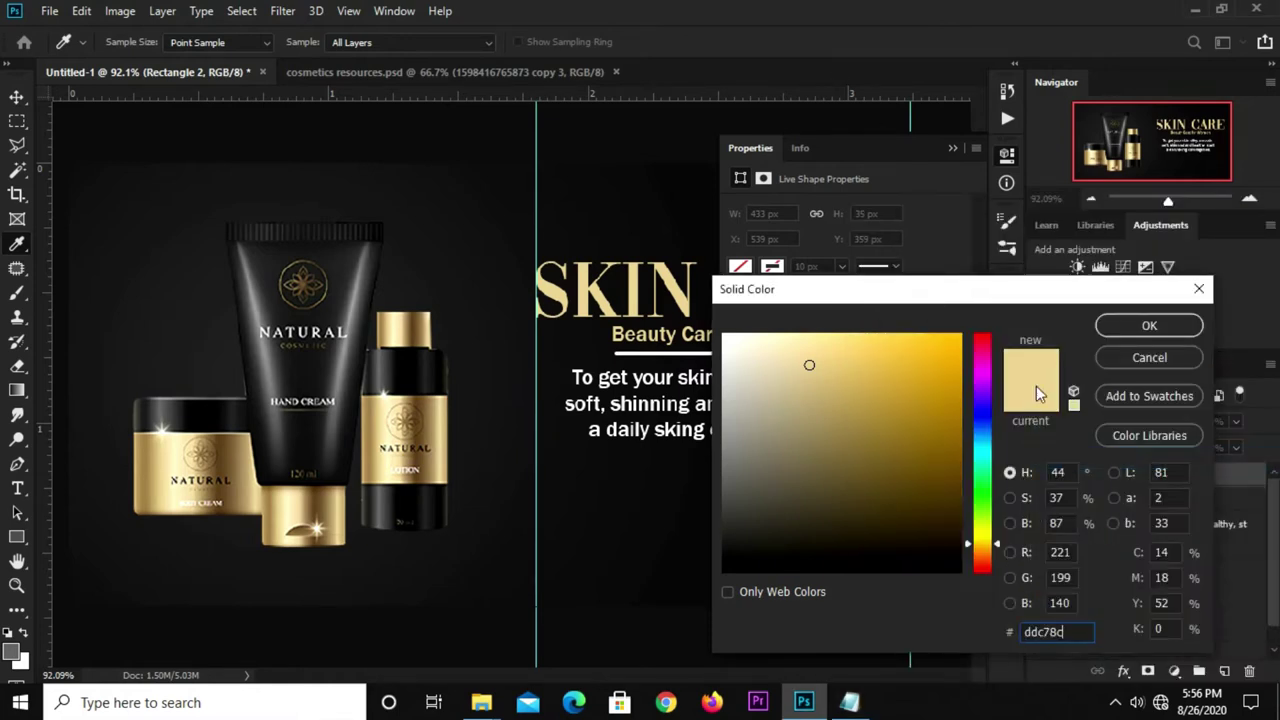
pyautogui.click(1120, 328)
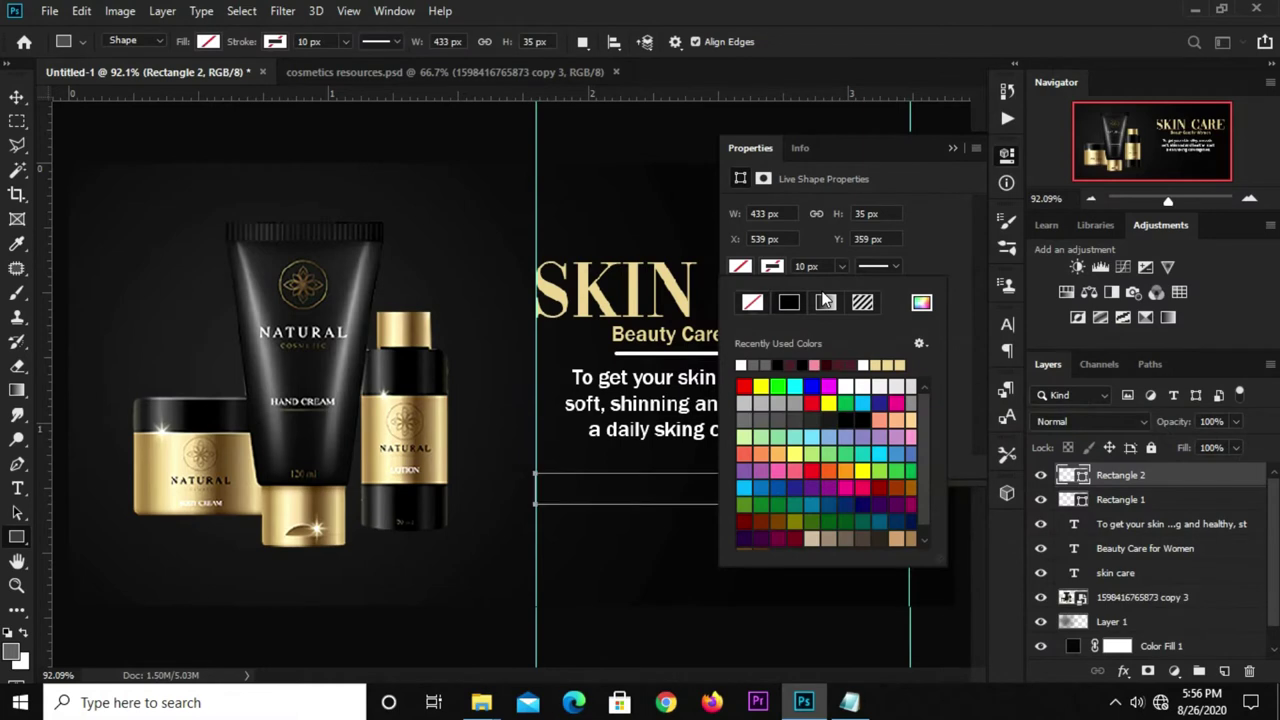
# Step: Set the rectangle's outline width to 2 px
pyautogui.click(817, 262)
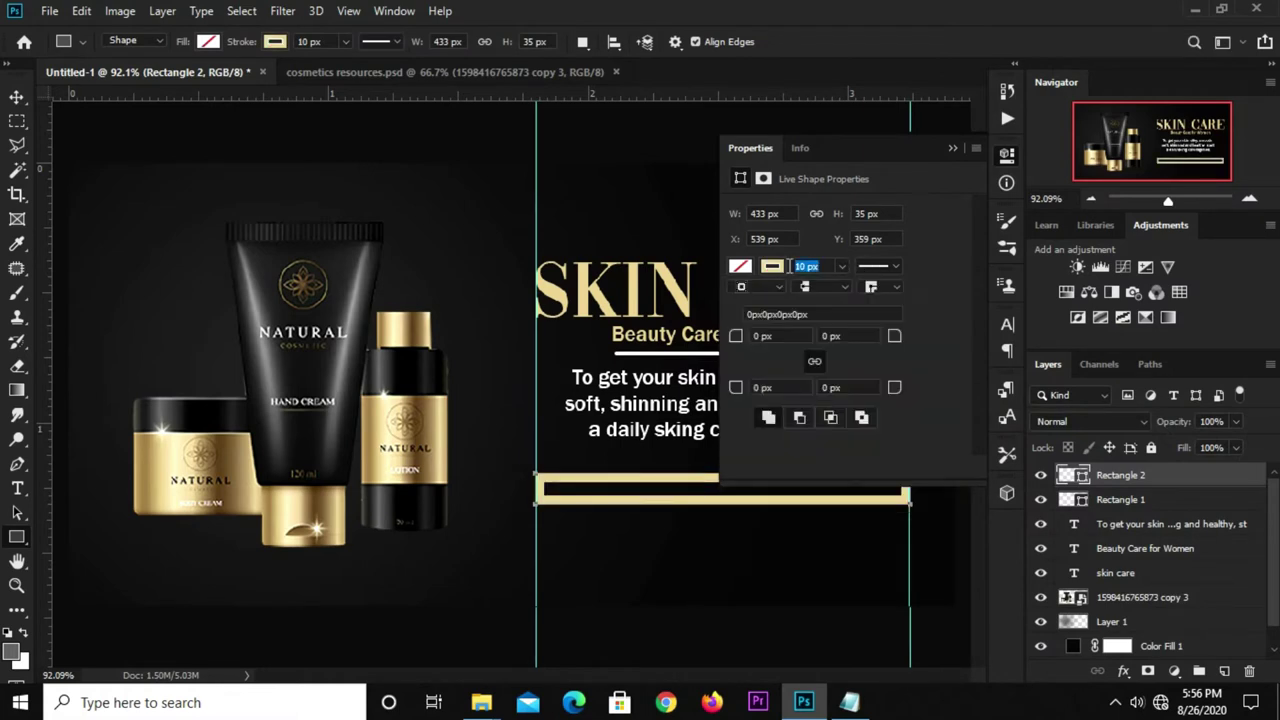
pyautogui.write('3')
pyautogui.press('Return')
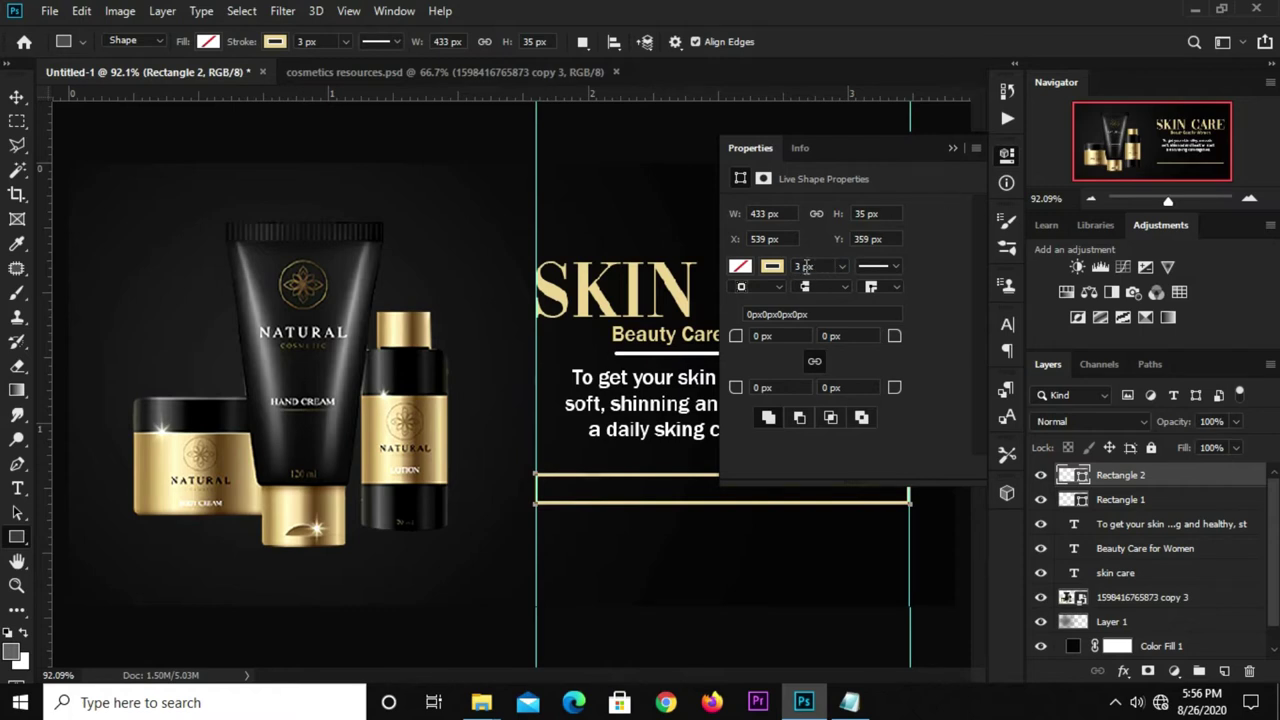
pyautogui.write('2')
pyautogui.press('Return')
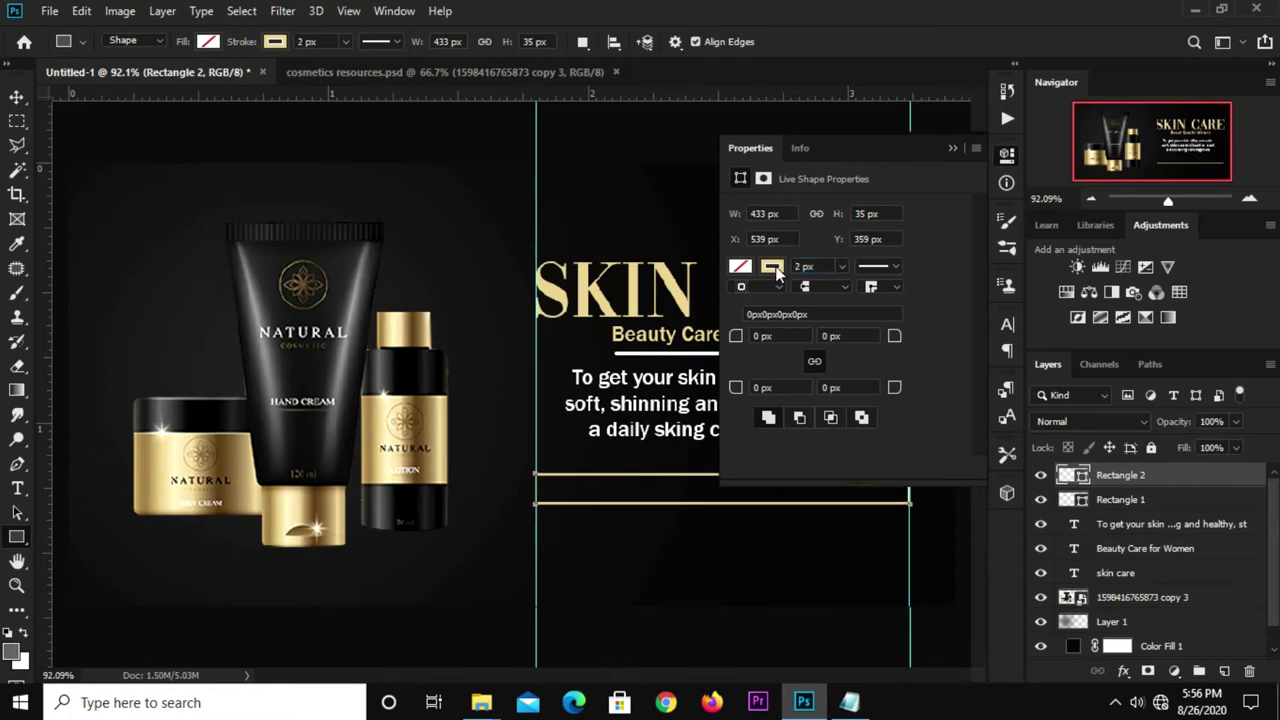
pyautogui.click(953, 148)
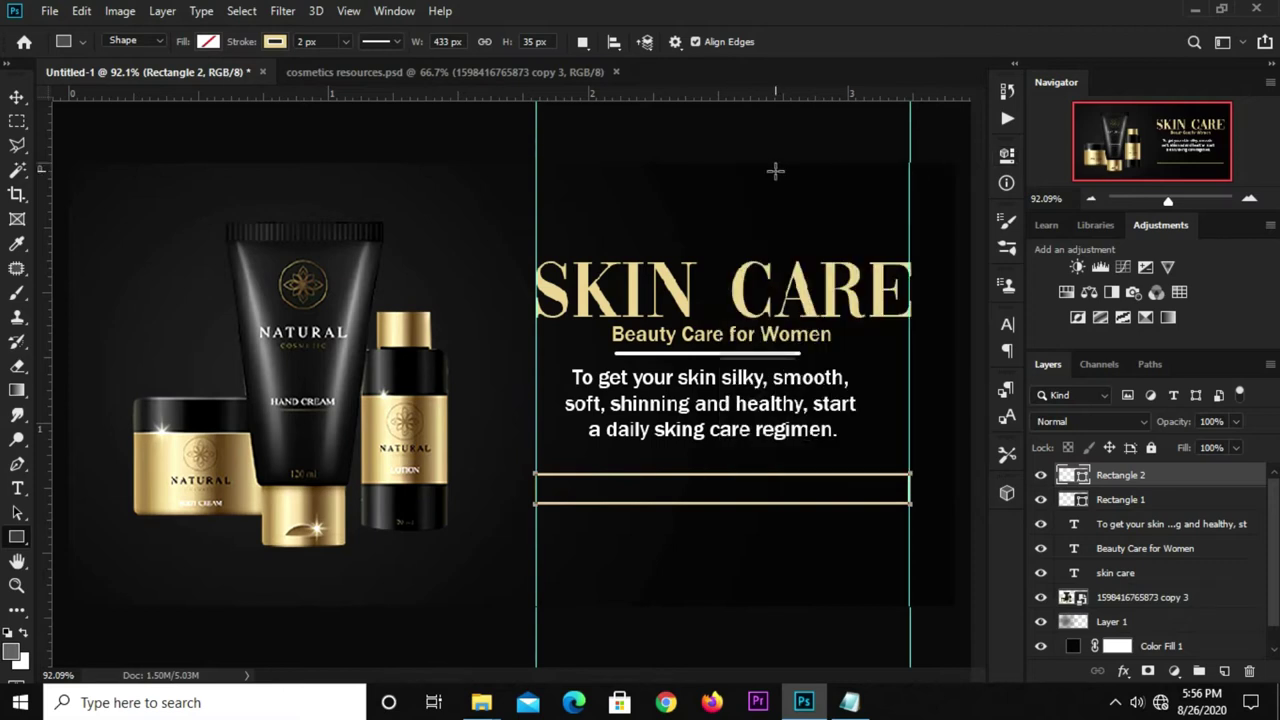
pyautogui.press('v')
pyautogui.click(755, 158)
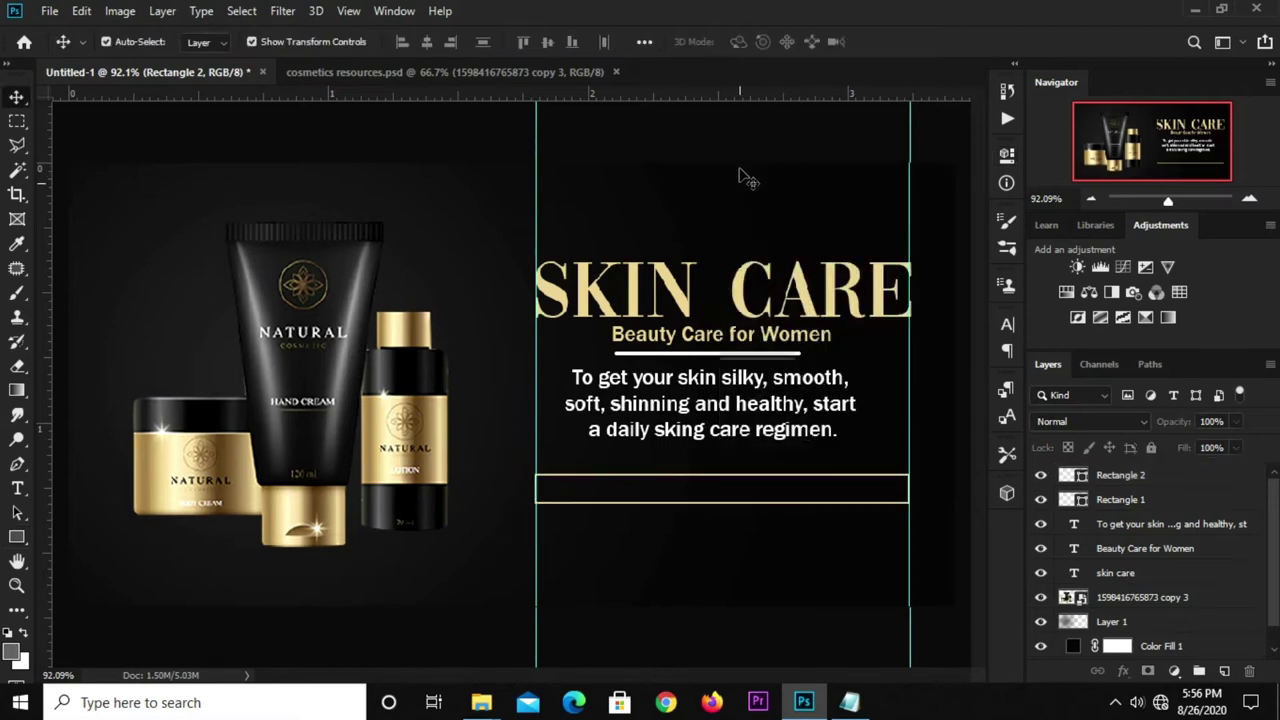
# Step: Duplicate the outlined rectangle and fill the copy with gold
pyautogui.click(703, 504)
pyautogui.hotkey('ctrl', 'j')
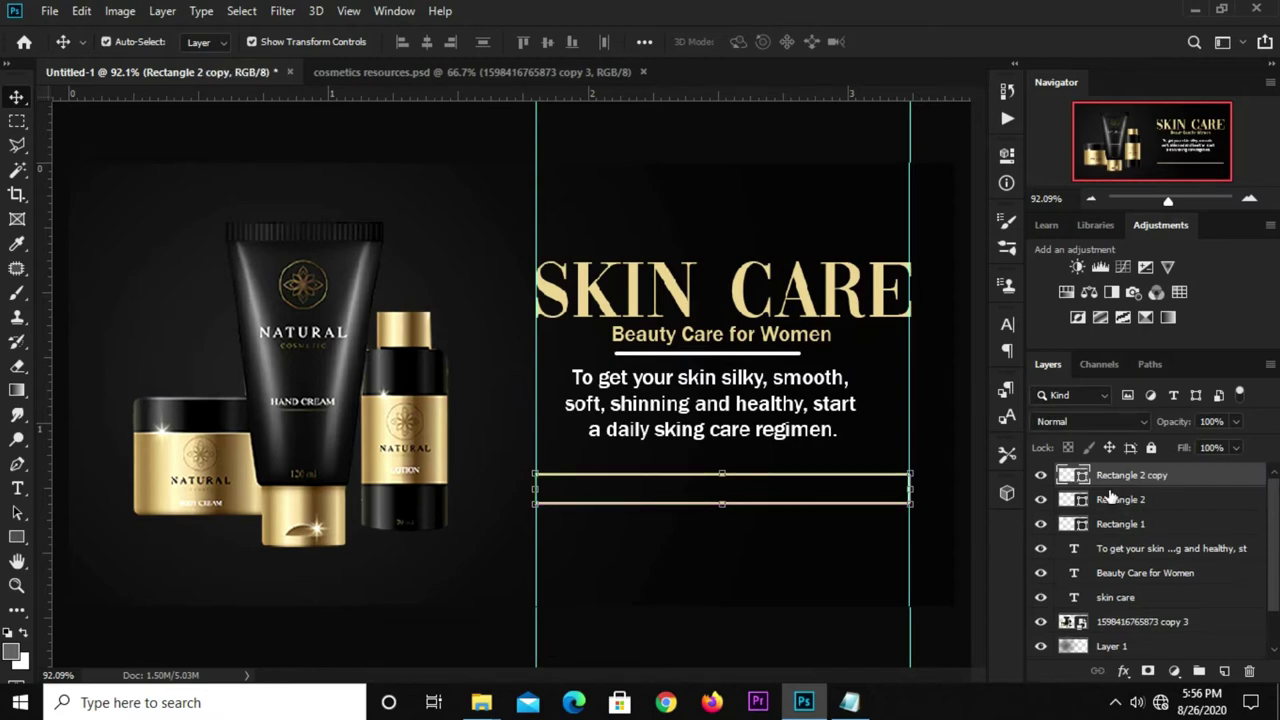
pyautogui.click(1005, 157)
pyautogui.click(740, 266)
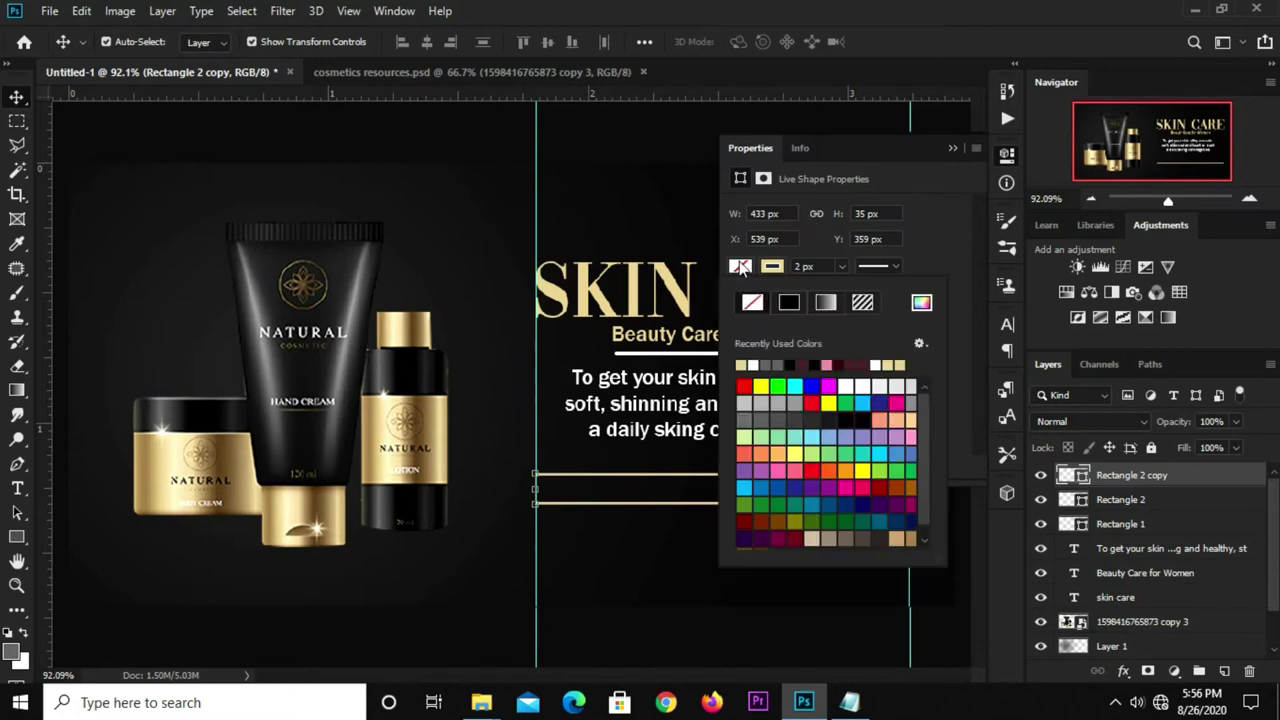
pyautogui.click(748, 362)
pyautogui.click(923, 210)
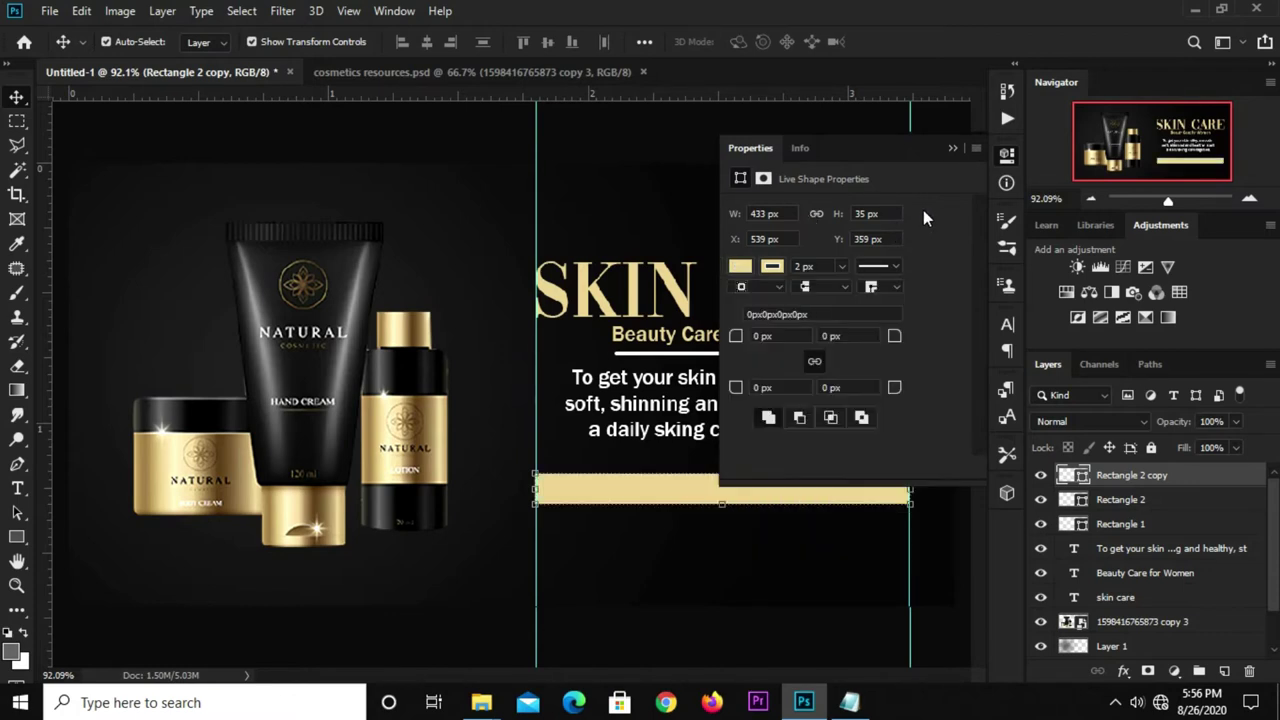
pyautogui.click(951, 149)
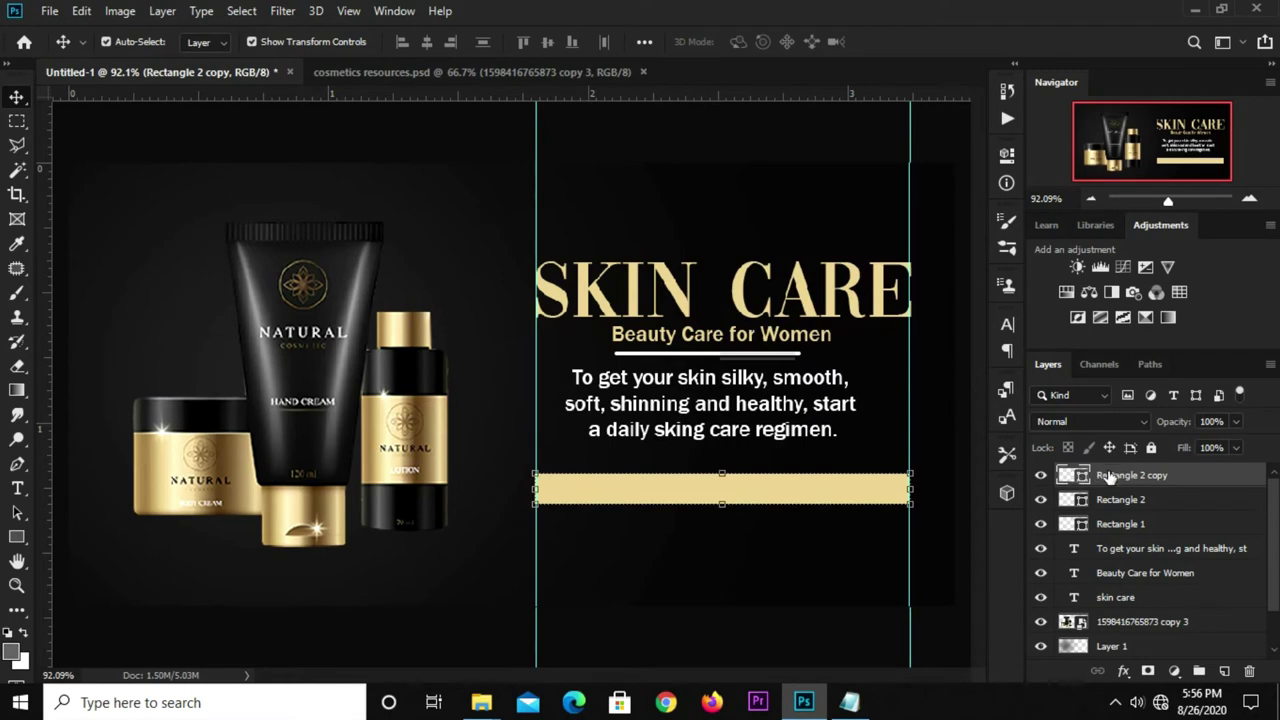
# Step: Rasterize the gold copy and delete most of it with a polygonal lasso selection
pyautogui.rightClick(1119, 478)
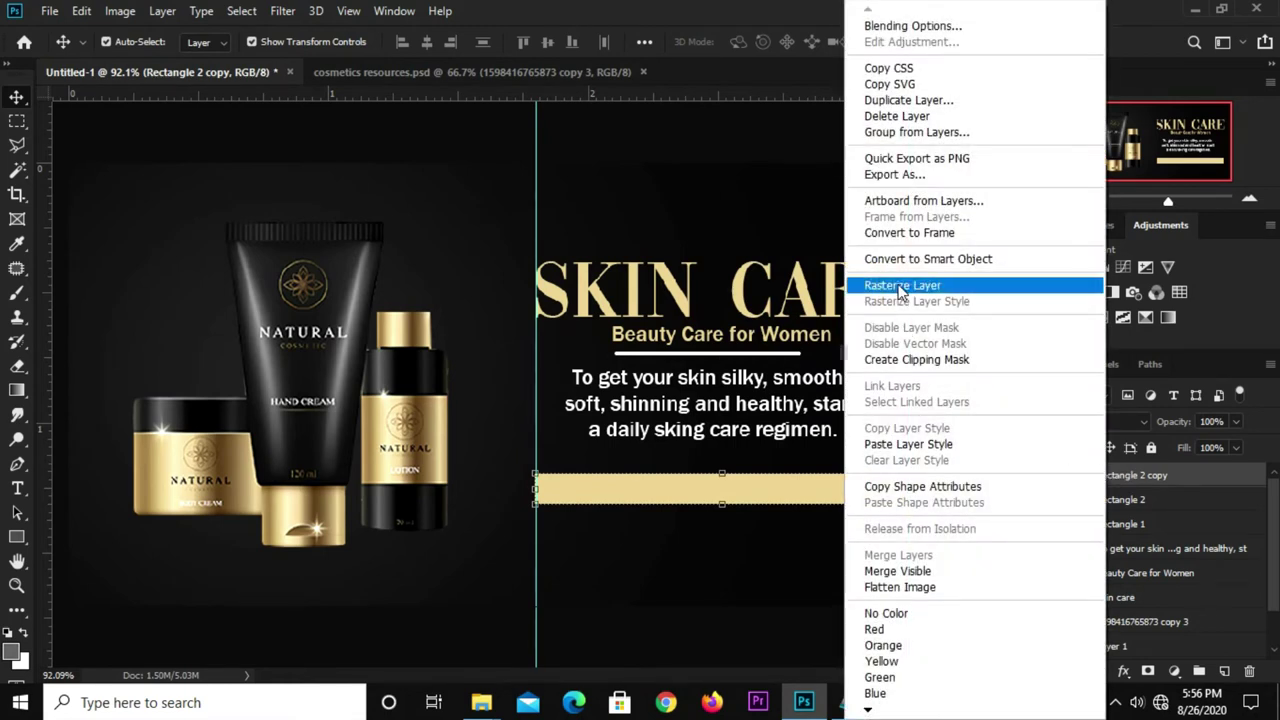
pyautogui.click(900, 284)
pyautogui.click(17, 145)
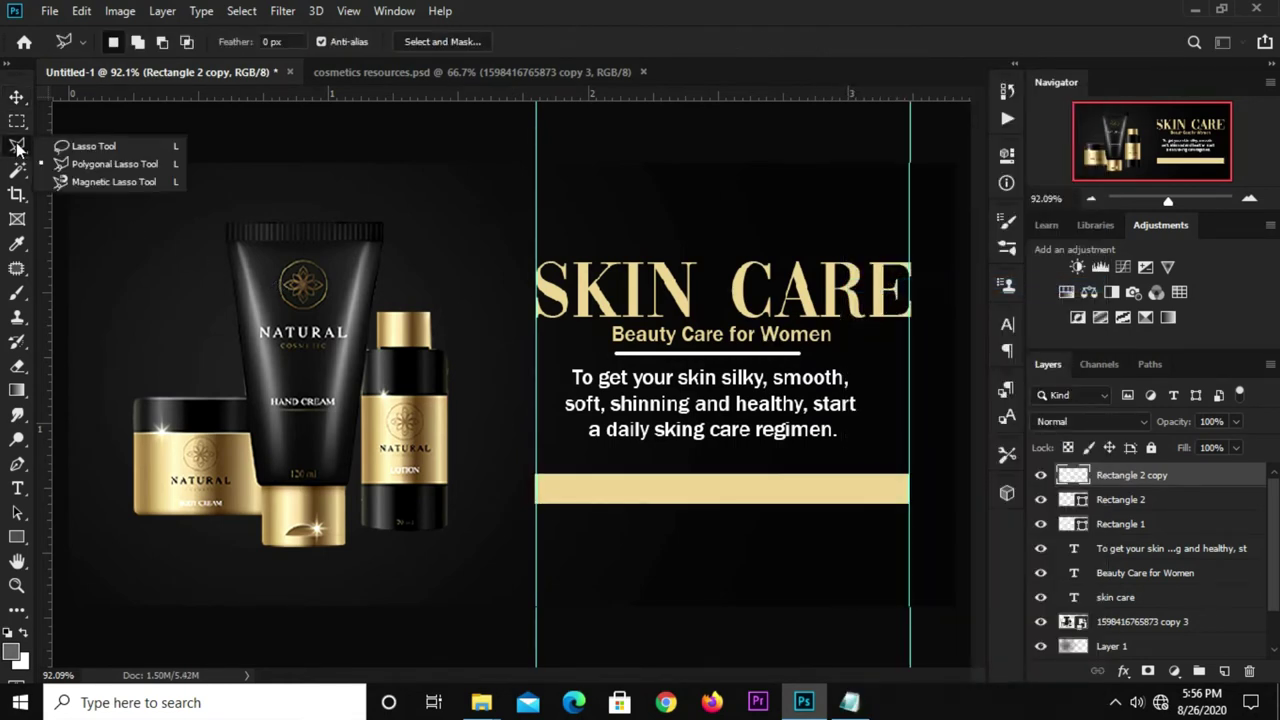
pyautogui.click(71, 164)
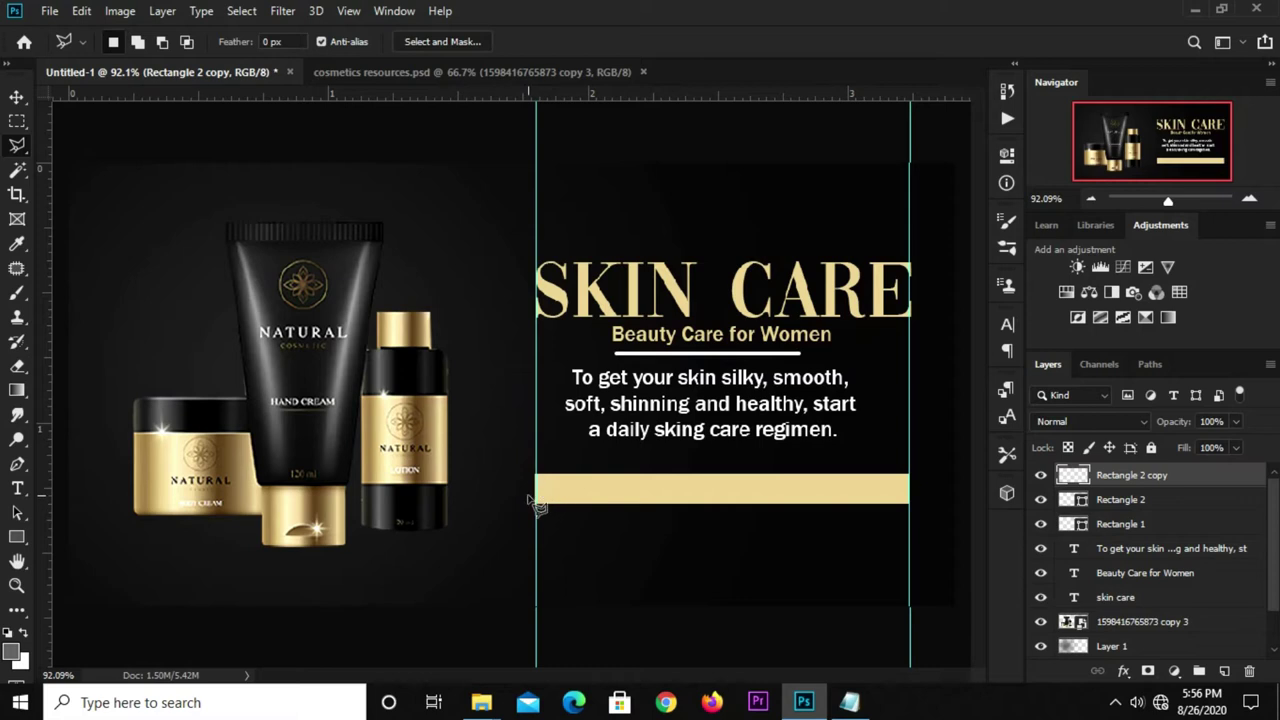
pyautogui.click(528, 495)
pyautogui.click(575, 462)
pyautogui.click(910, 458)
pyautogui.click(926, 558)
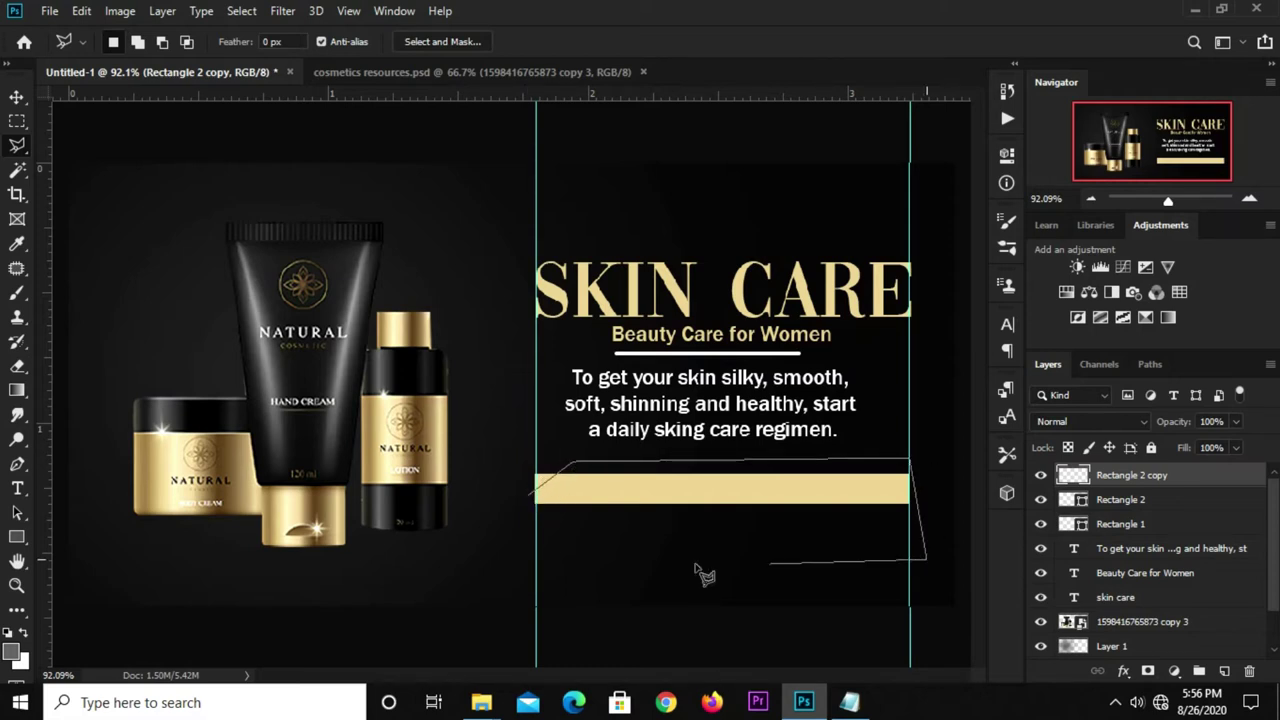
pyautogui.click(489, 527)
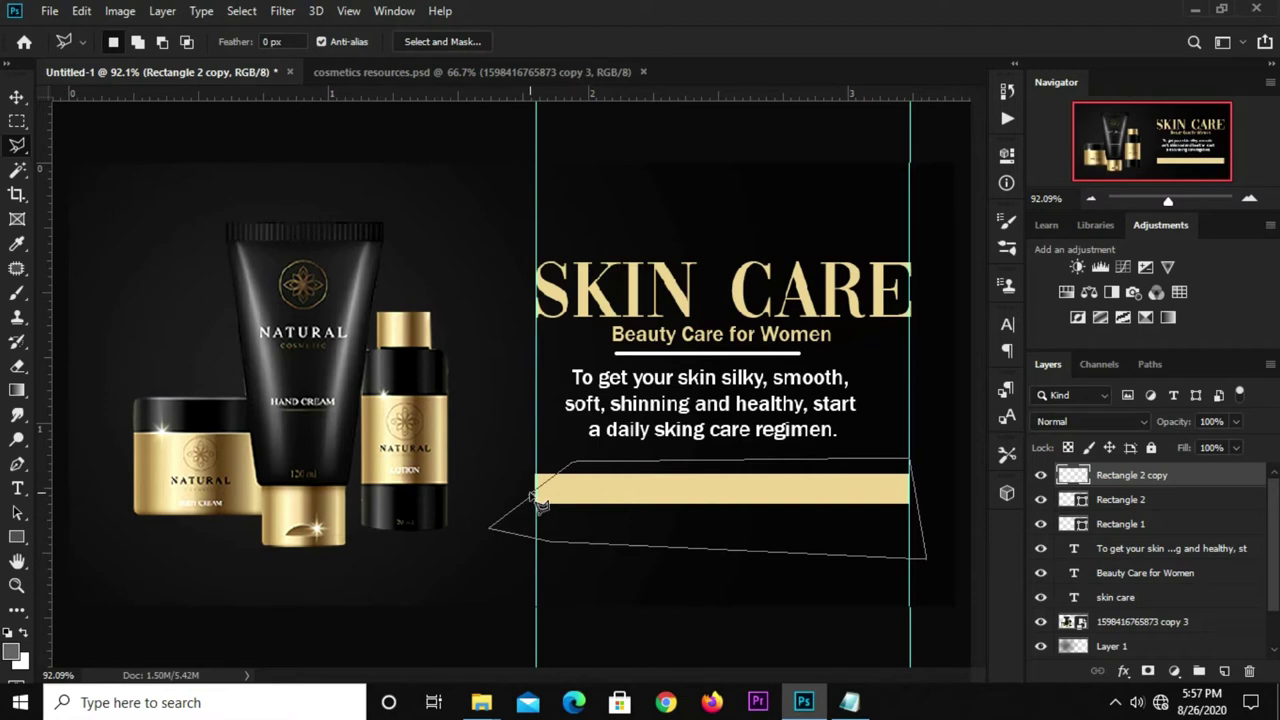
pyautogui.click(532, 500)
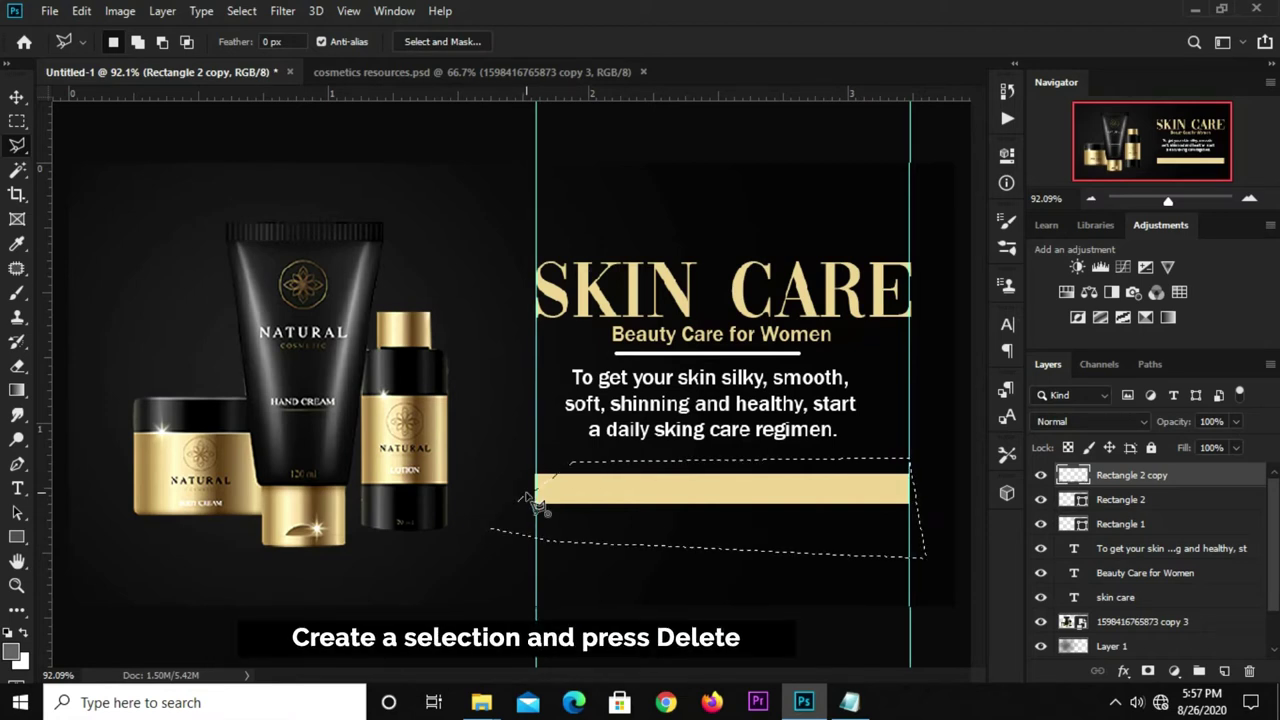
pyautogui.press('Delete')
pyautogui.hotkey('ctrl', 'd')
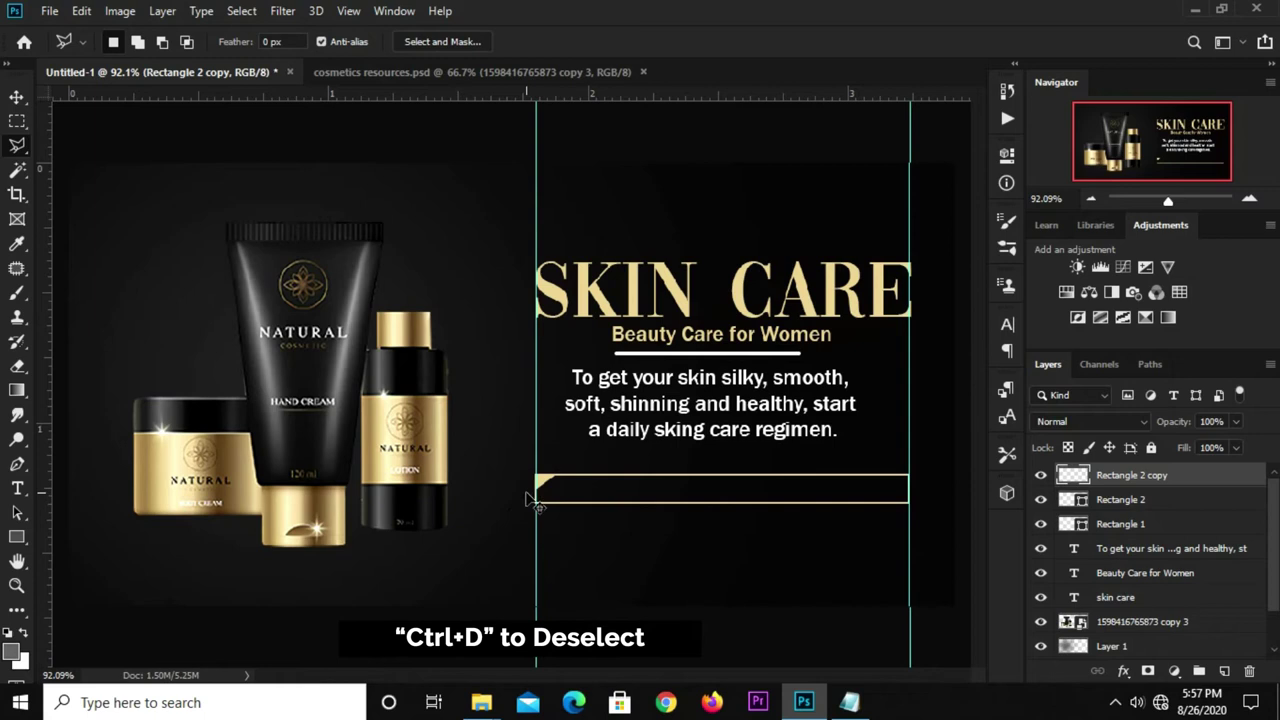
# Step: Duplicate the body paragraph just below the gold-outlined box
pyautogui.press('v')
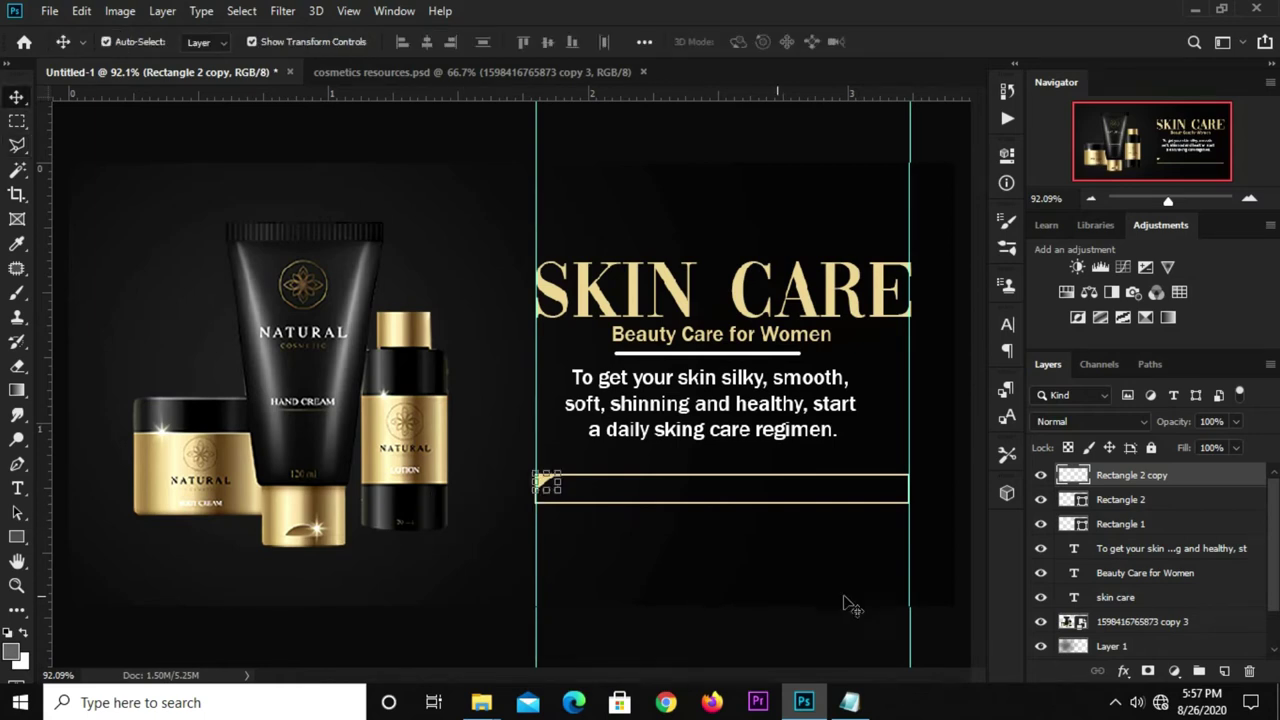
pyautogui.click(716, 210)
pyautogui.hotkey('ctrl', 'z')
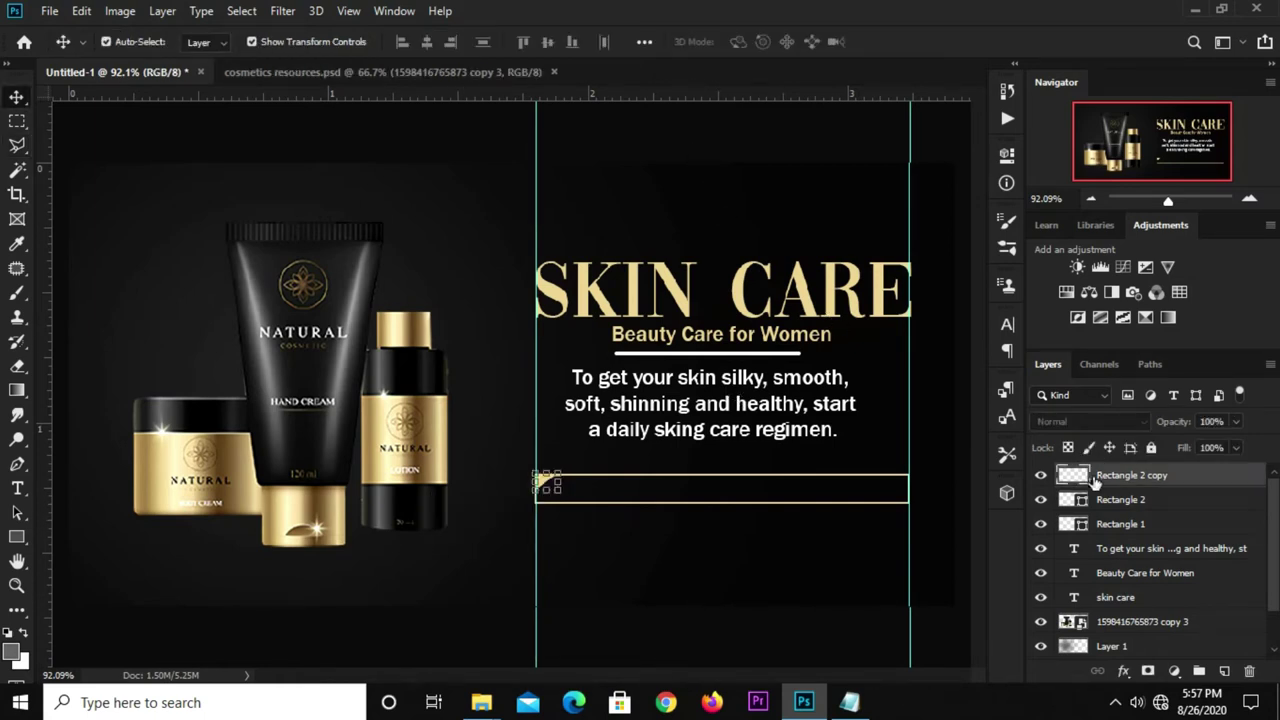
pyautogui.click(719, 174)
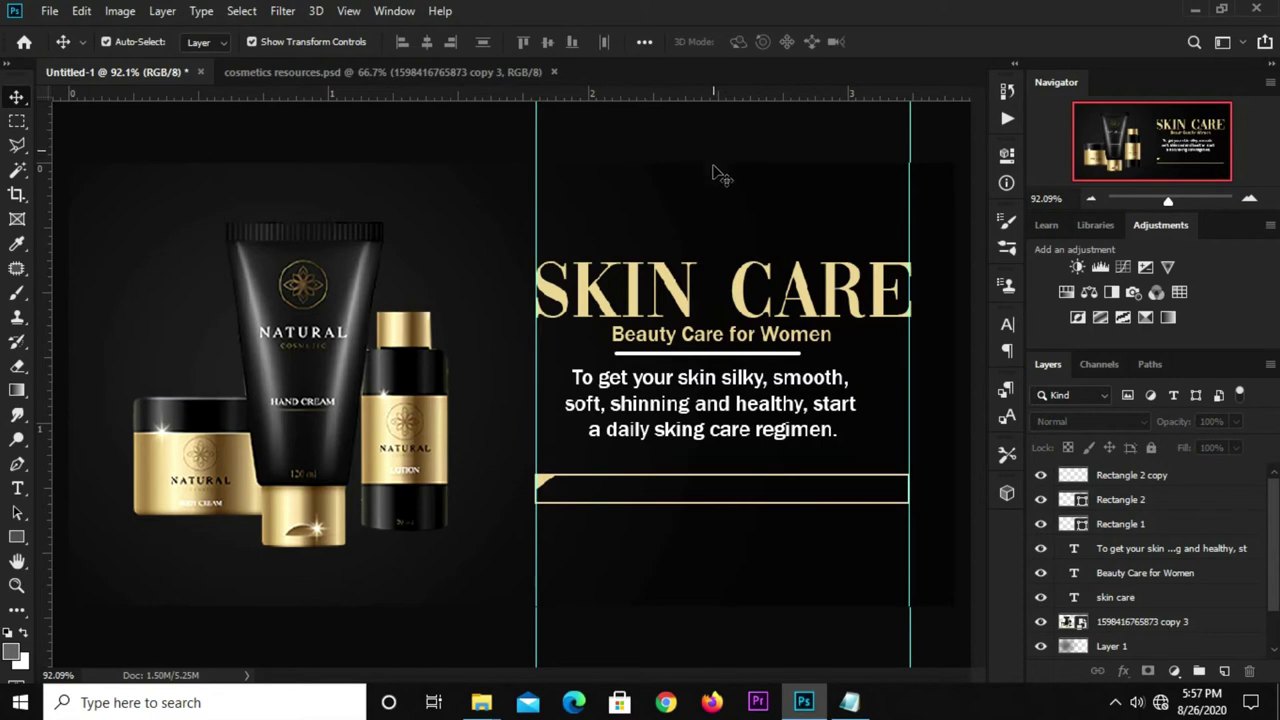
pyautogui.click(683, 393)
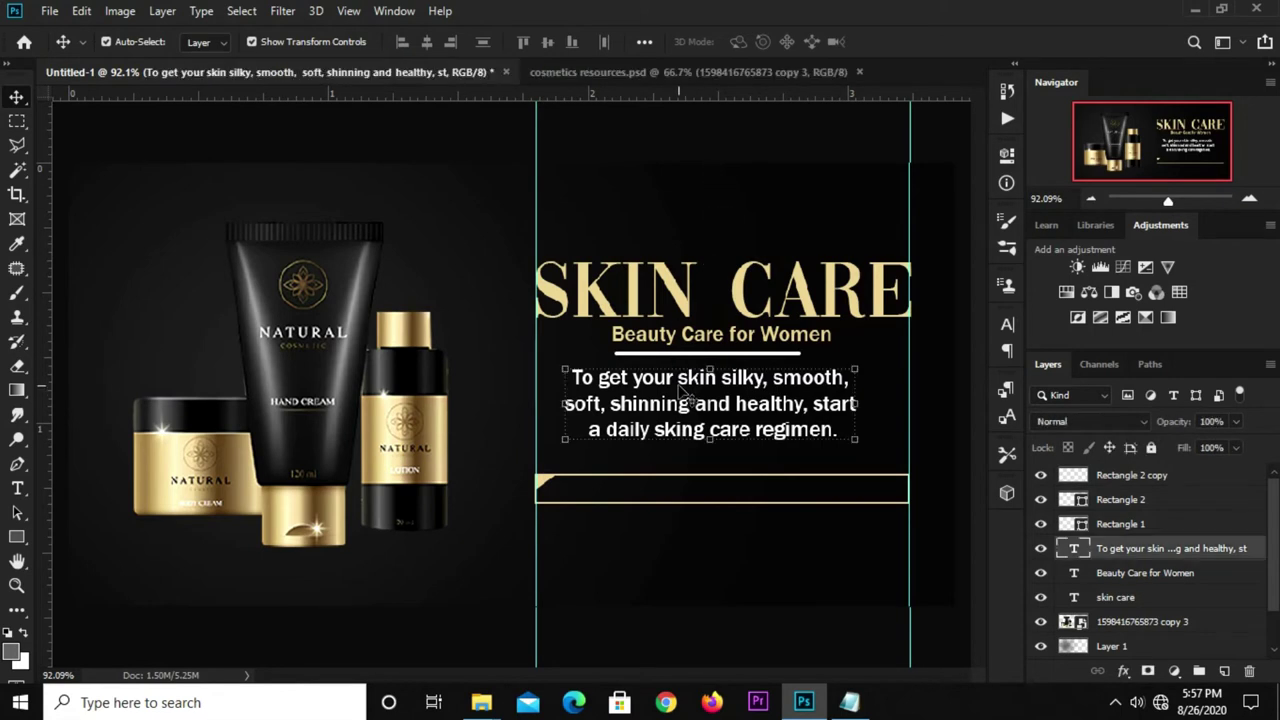
pyautogui.moveTo(686, 361); pyautogui.dragTo(689, 522)
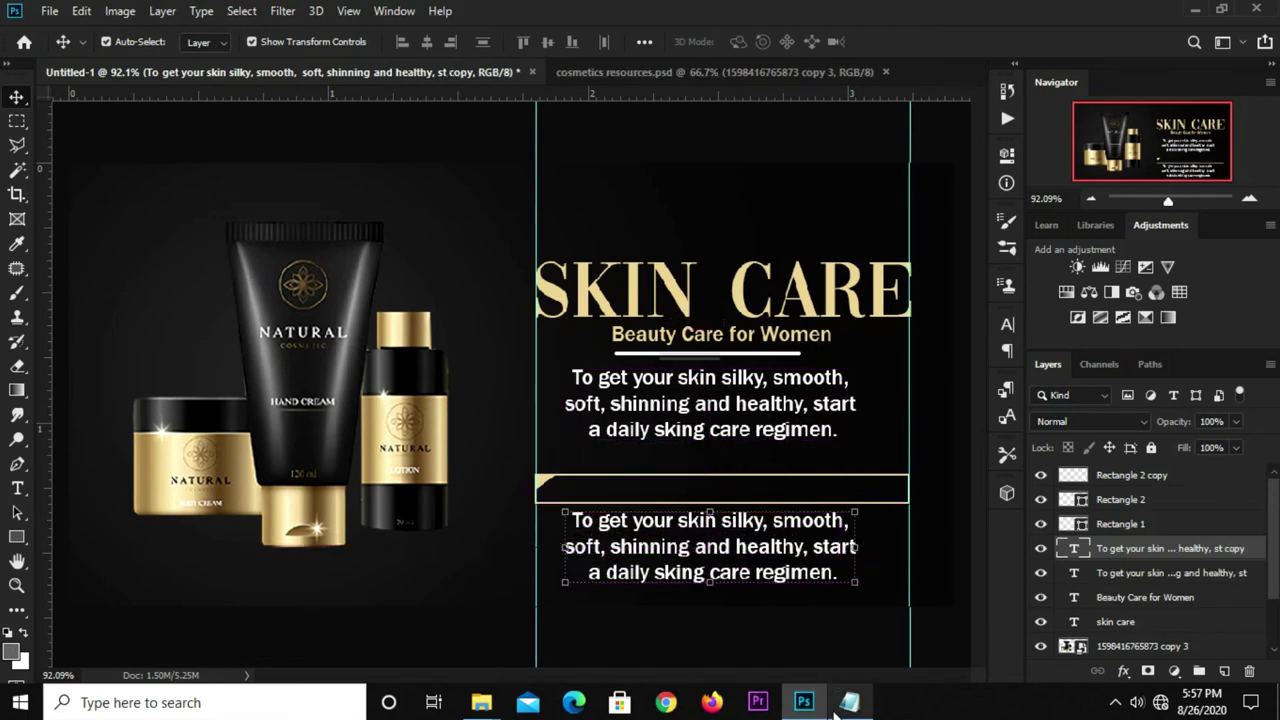
# Step: Copy the 'get up to 50% off' line from the Notepad notes
pyautogui.click(849, 702)
pyautogui.click(870, 388)
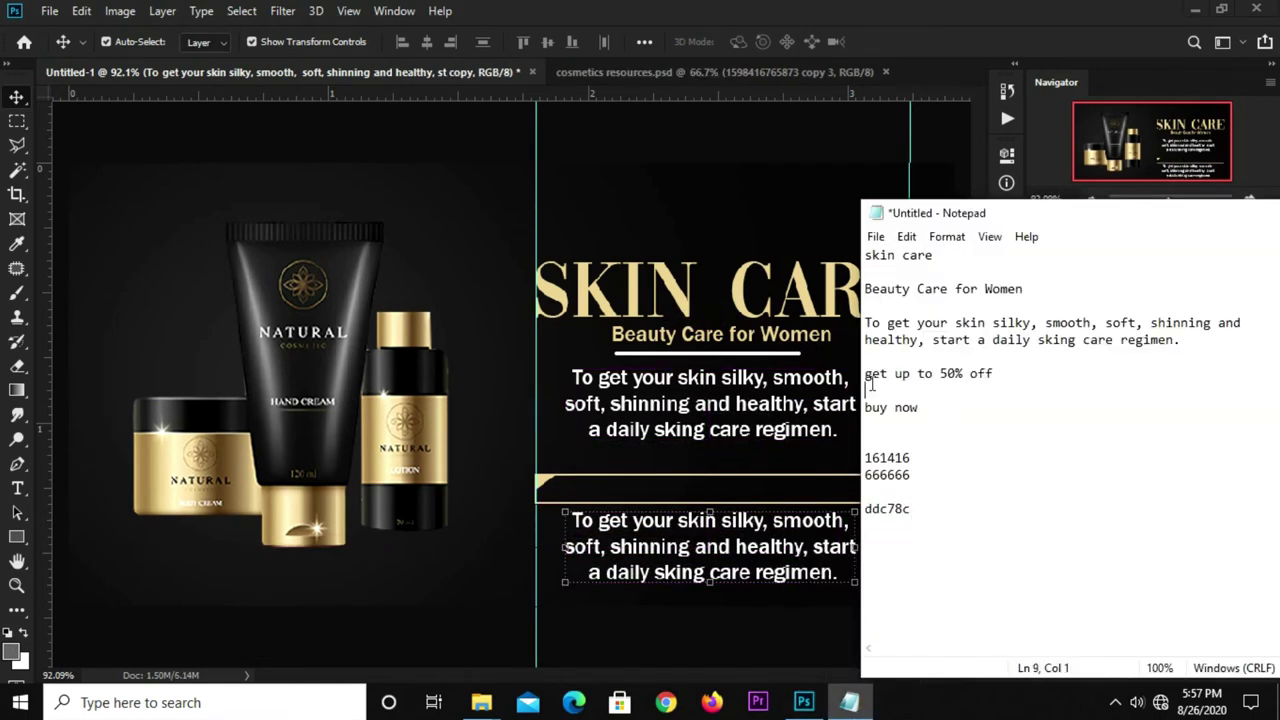
pyautogui.moveTo(1007, 376); pyautogui.dragTo(800, 375)
pyautogui.rightClick(925, 375)
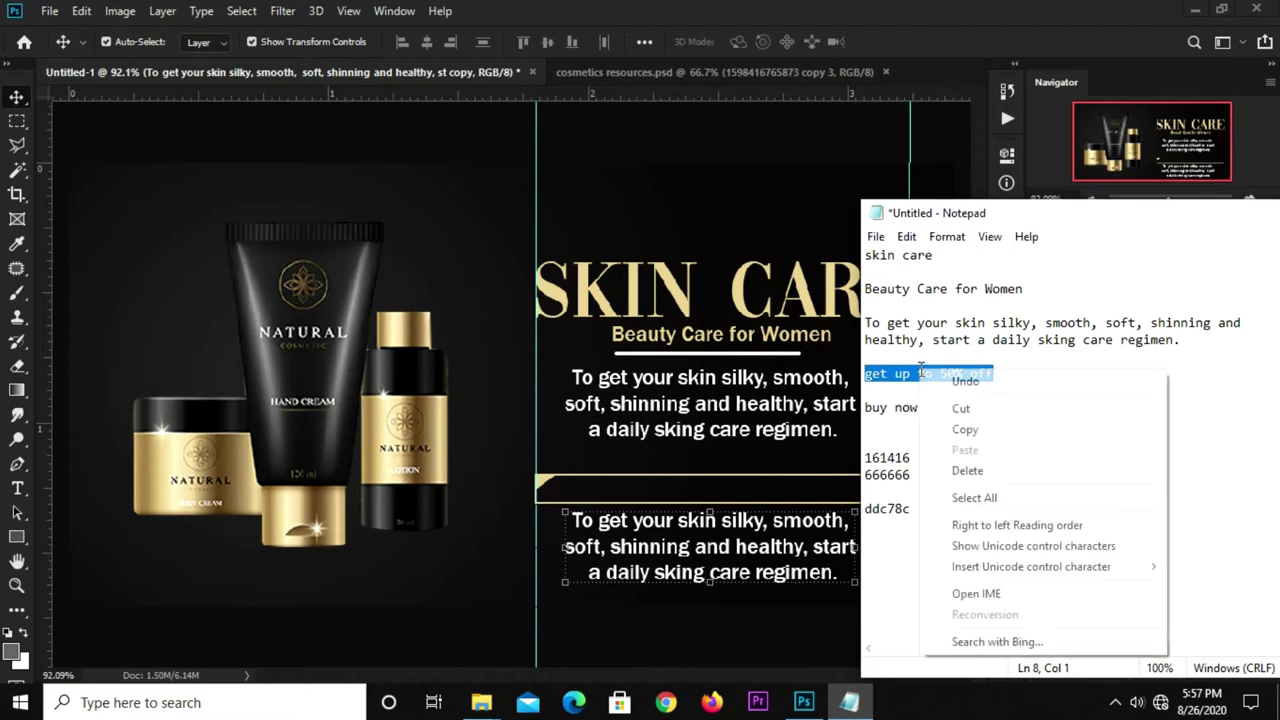
pyautogui.click(950, 431)
pyautogui.click(740, 572)
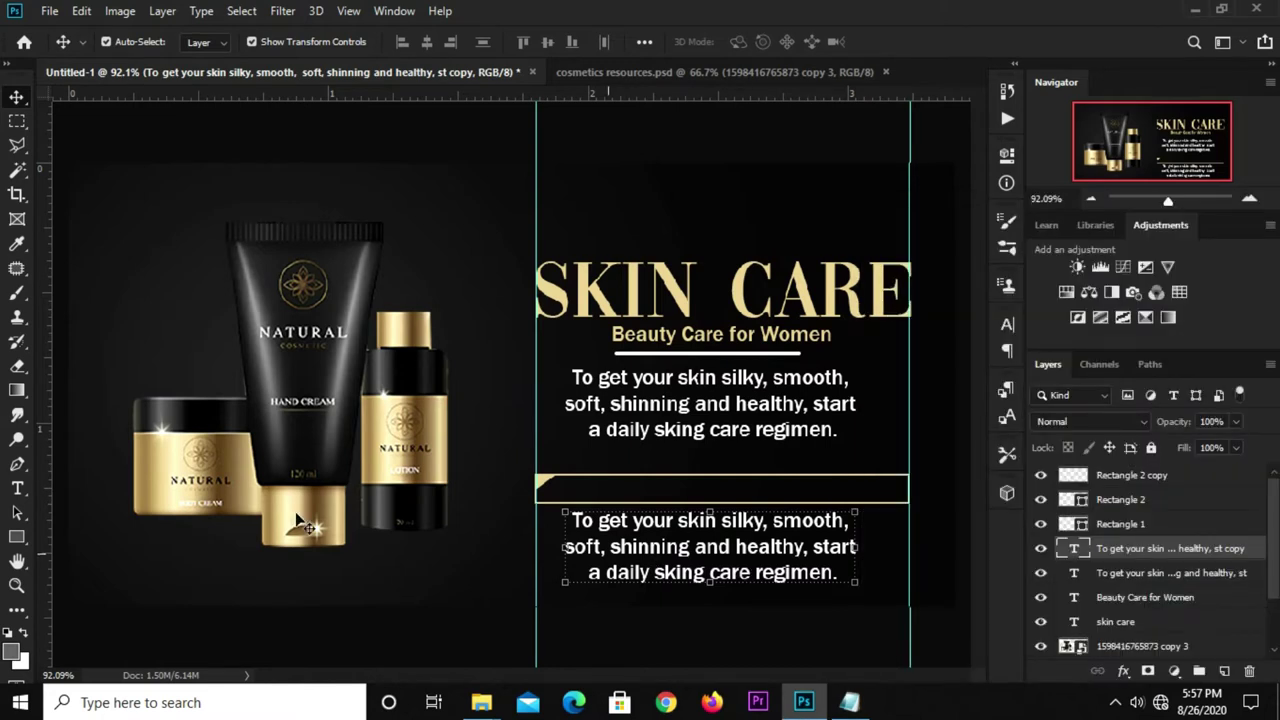
# Step: Replace the copied paragraph's text with the pasted 'get up to 50% off' line
pyautogui.click(31, 488)
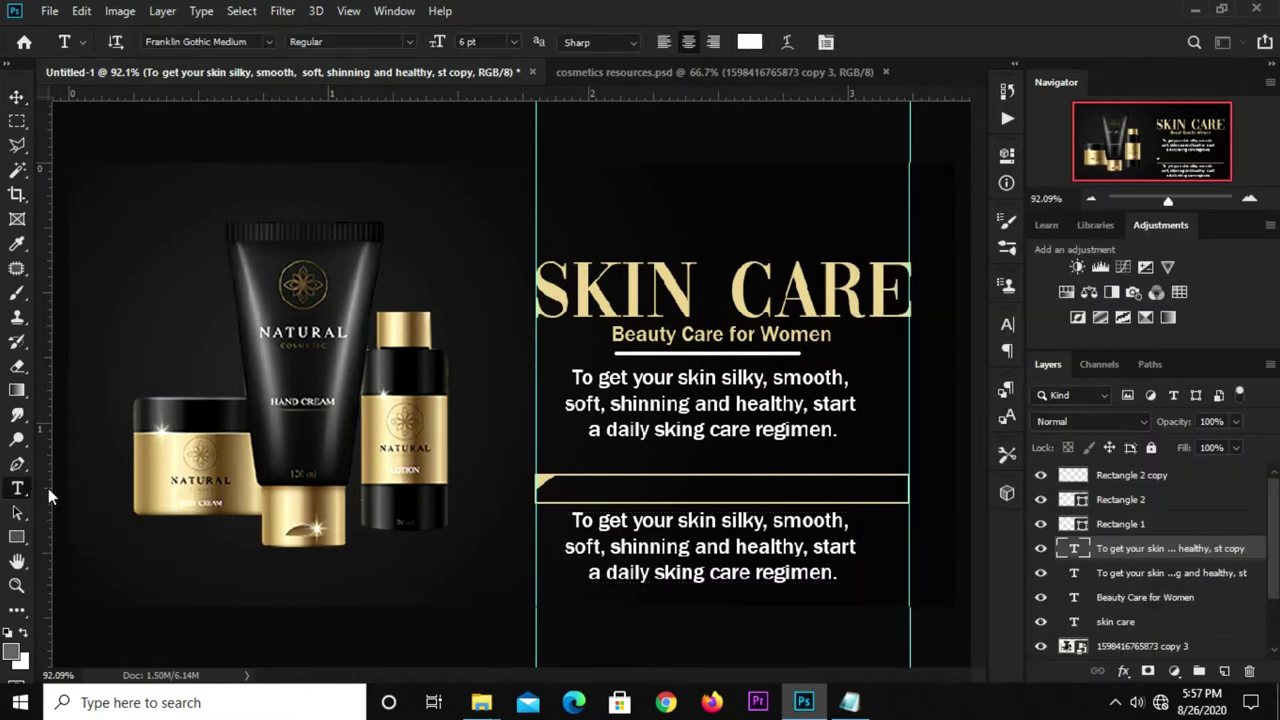
pyautogui.click(577, 521)
pyautogui.hotkey('ctrl', 'a')
pyautogui.hotkey('ctrl', 'v')
pyautogui.click(895, 42)
# Step: Set the offer text to the Gobold font in the headline gold colour
pyautogui.click(1007, 324)
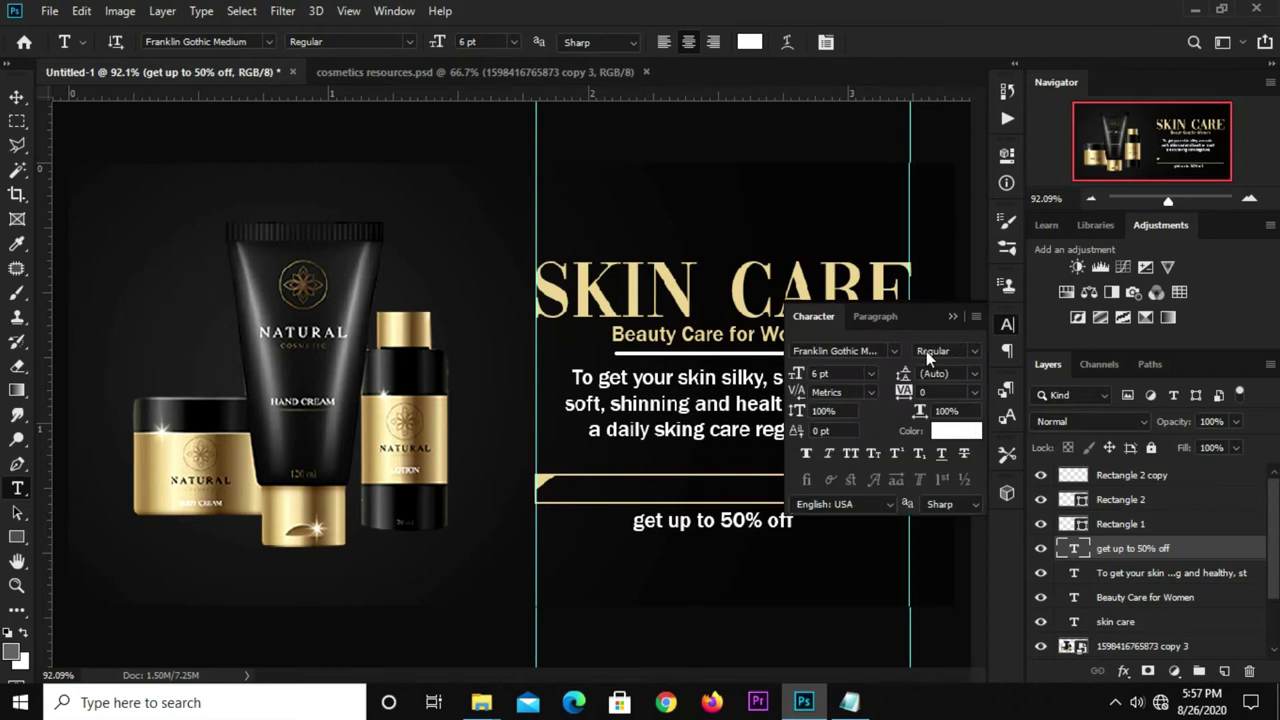
pyautogui.click(895, 352)
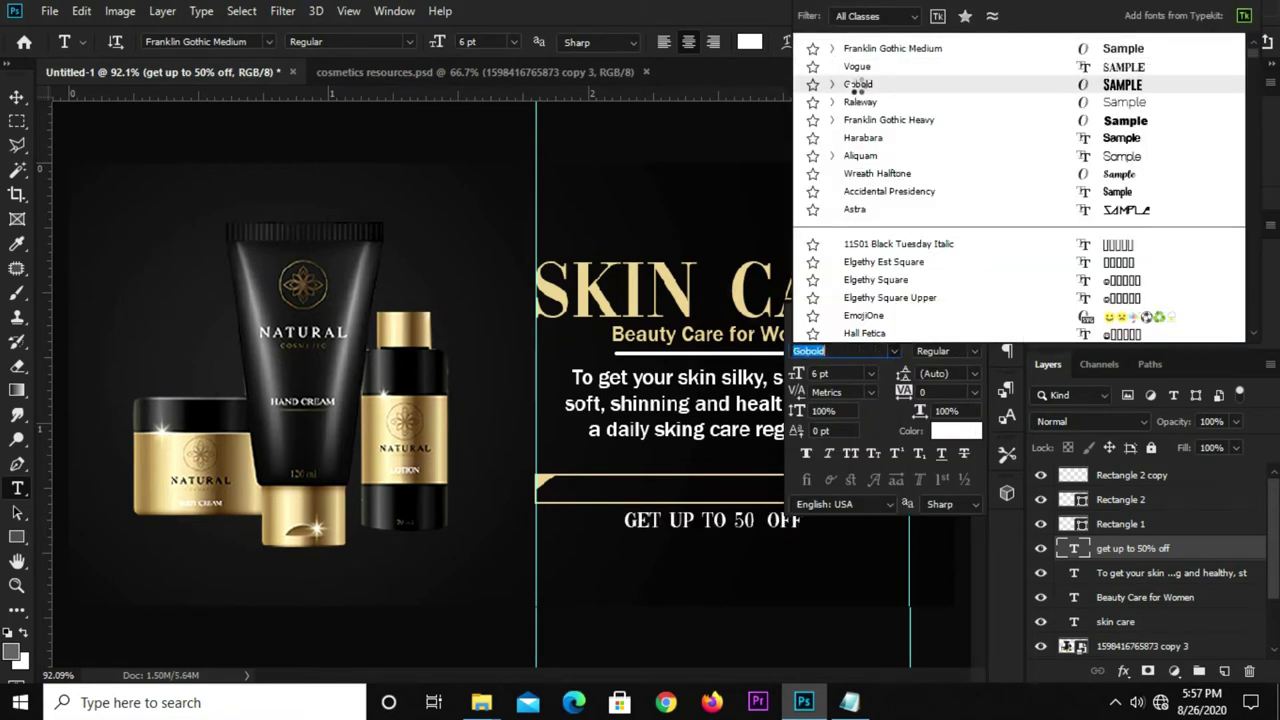
pyautogui.click(857, 84)
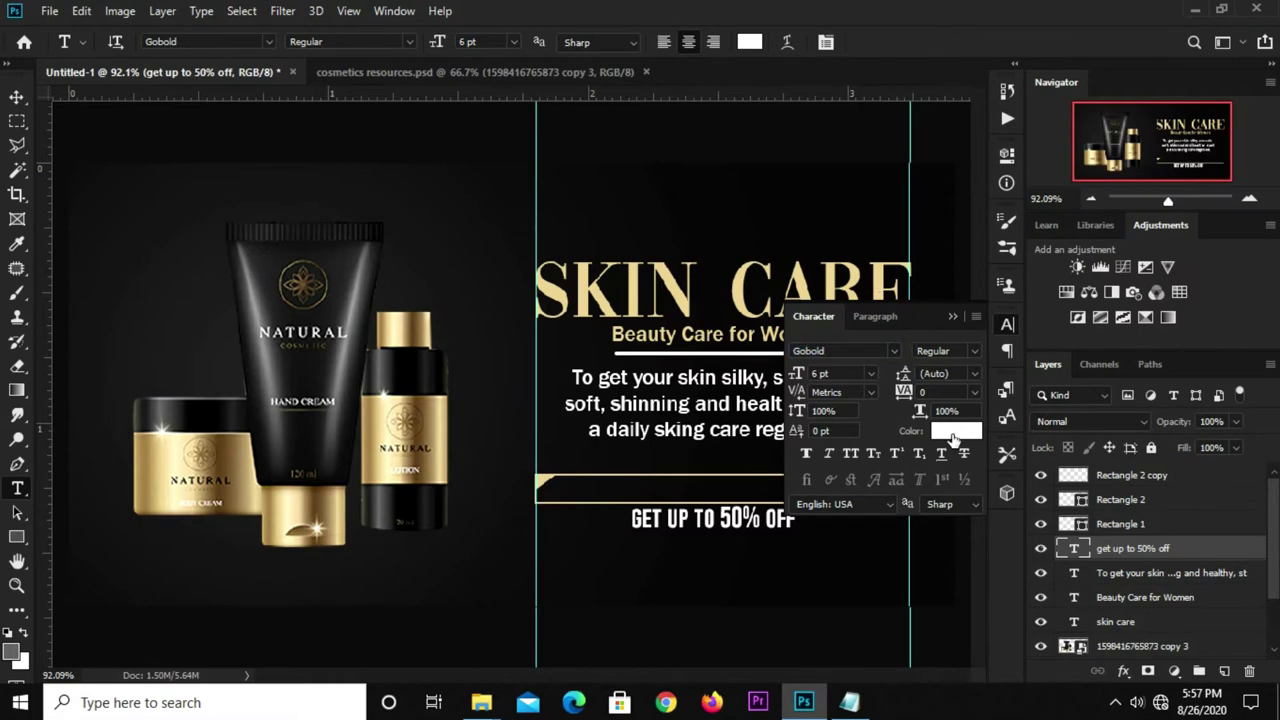
pyautogui.click(953, 436)
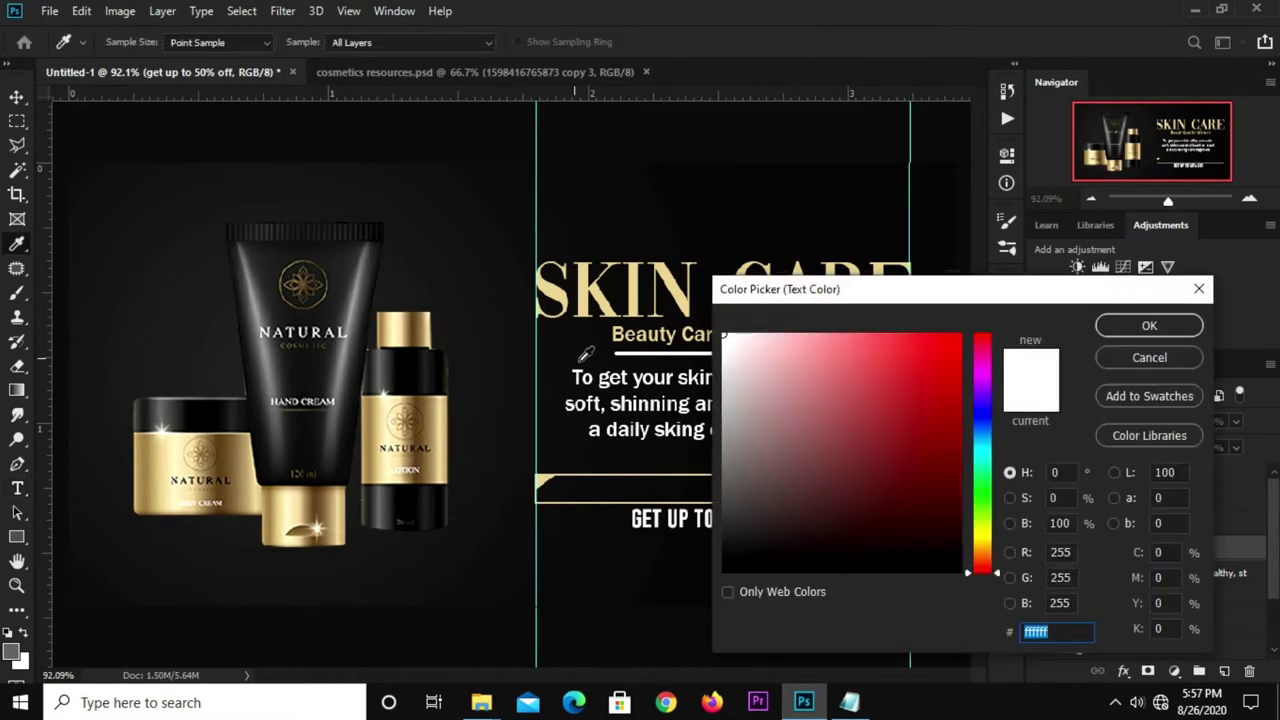
pyautogui.click(593, 284)
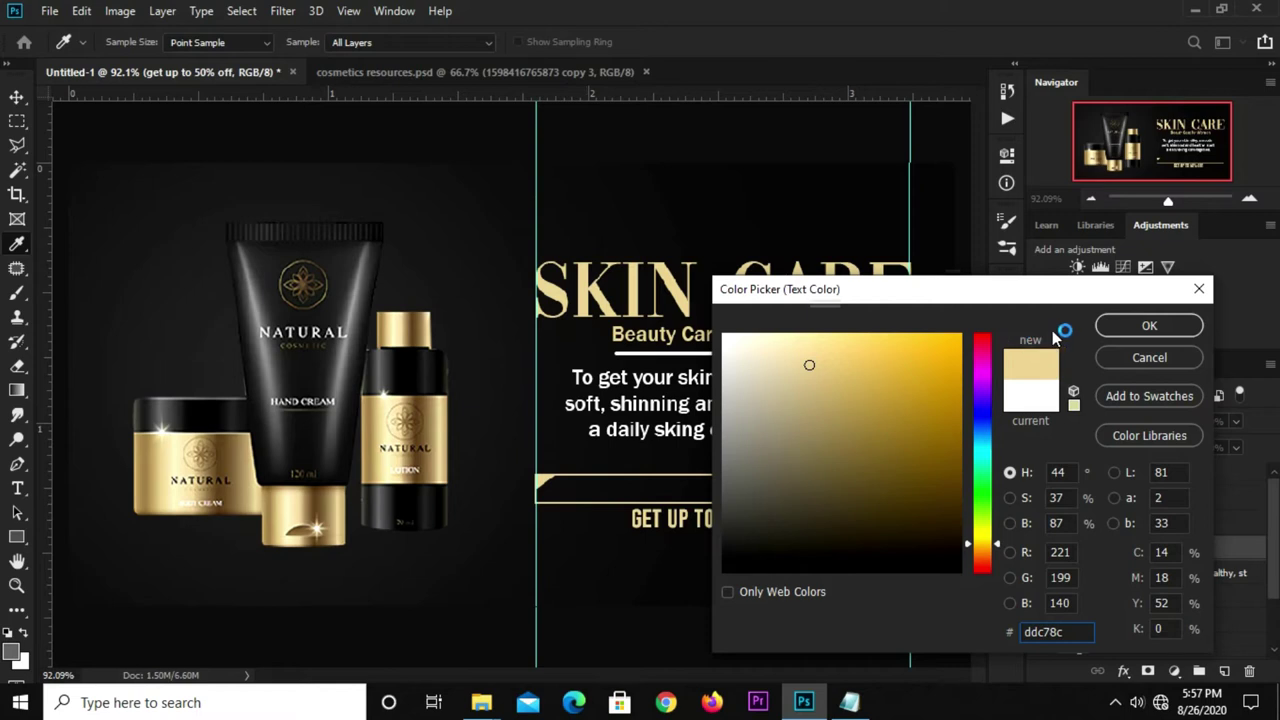
pyautogui.click(1149, 325)
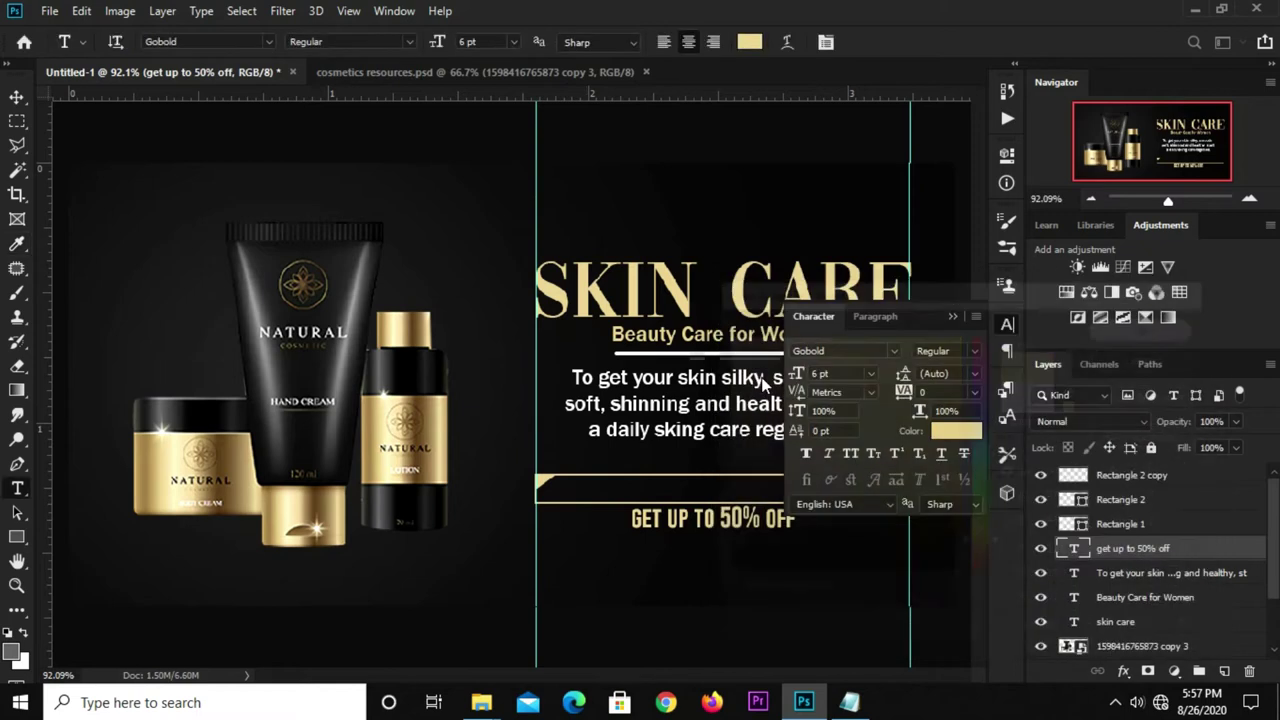
pyautogui.click(953, 316)
# Step: Move the offer text up into the gold bar and enlarge it to about 119%
pyautogui.press('v')
pyautogui.moveTo(741, 520); pyautogui.dragTo(739, 487)
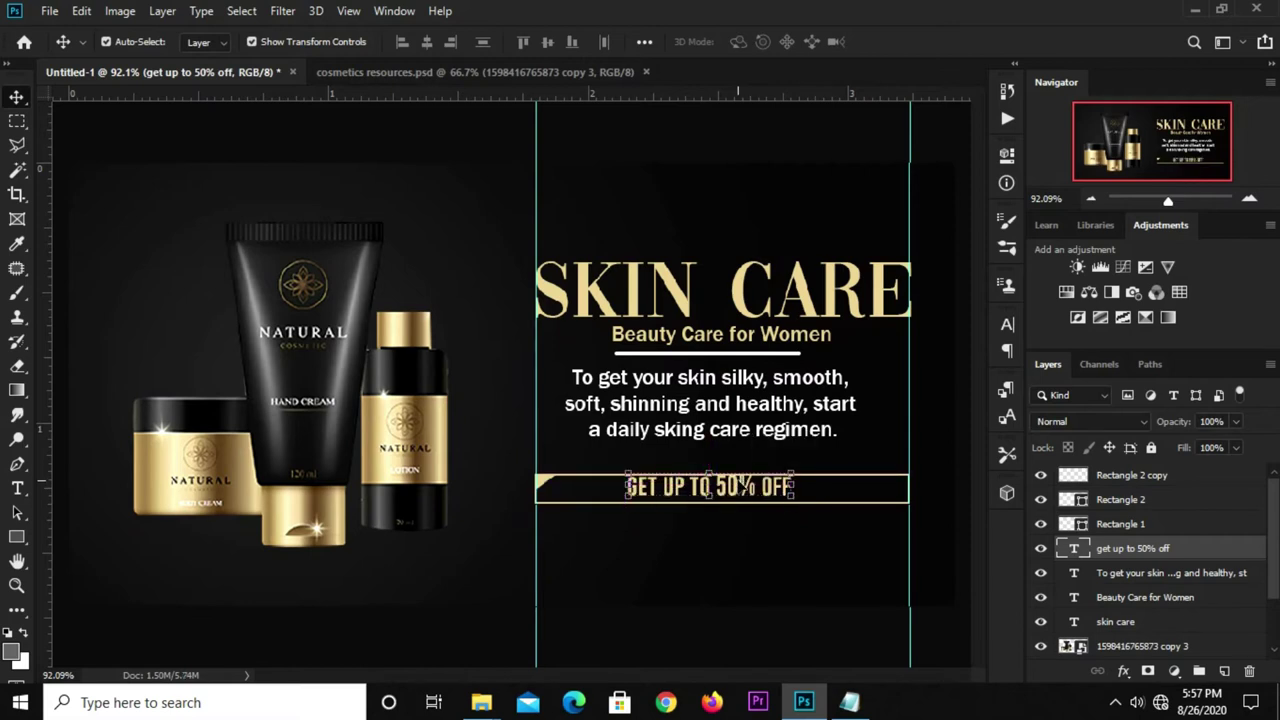
pyautogui.hotkey('ctrl', 't')
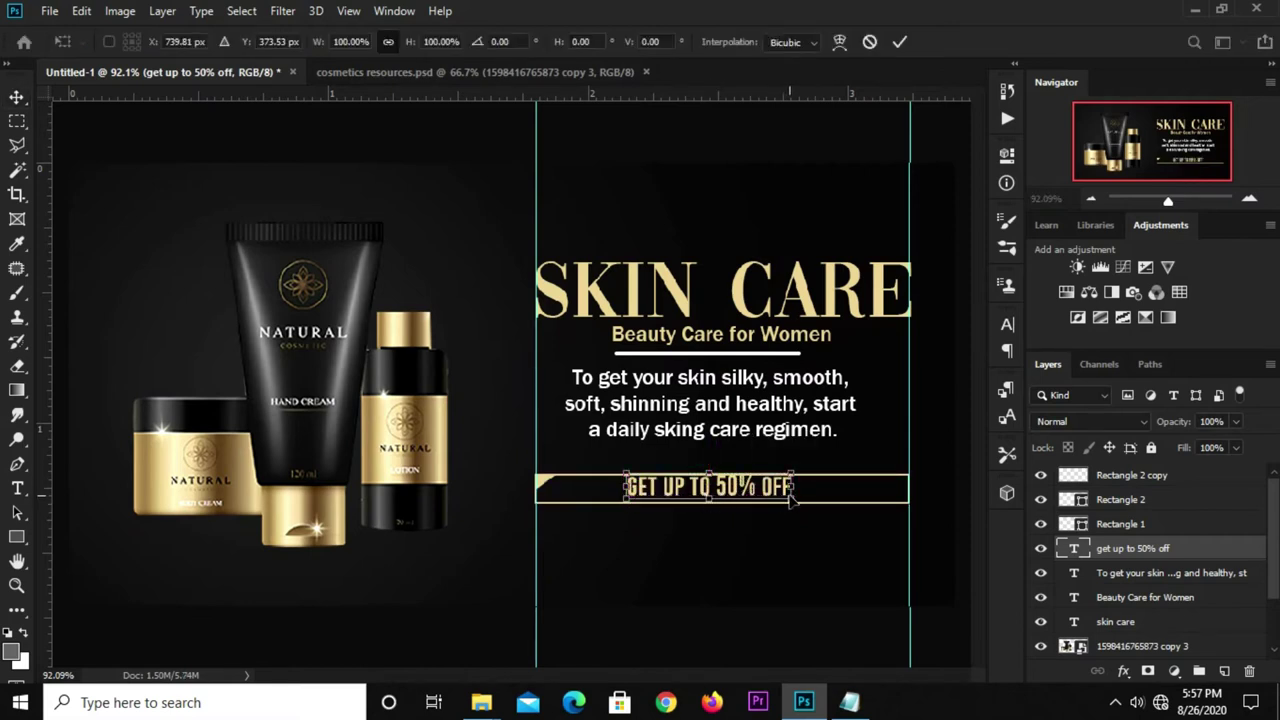
pyautogui.moveTo(791, 503); pyautogui.dragTo(825, 509)
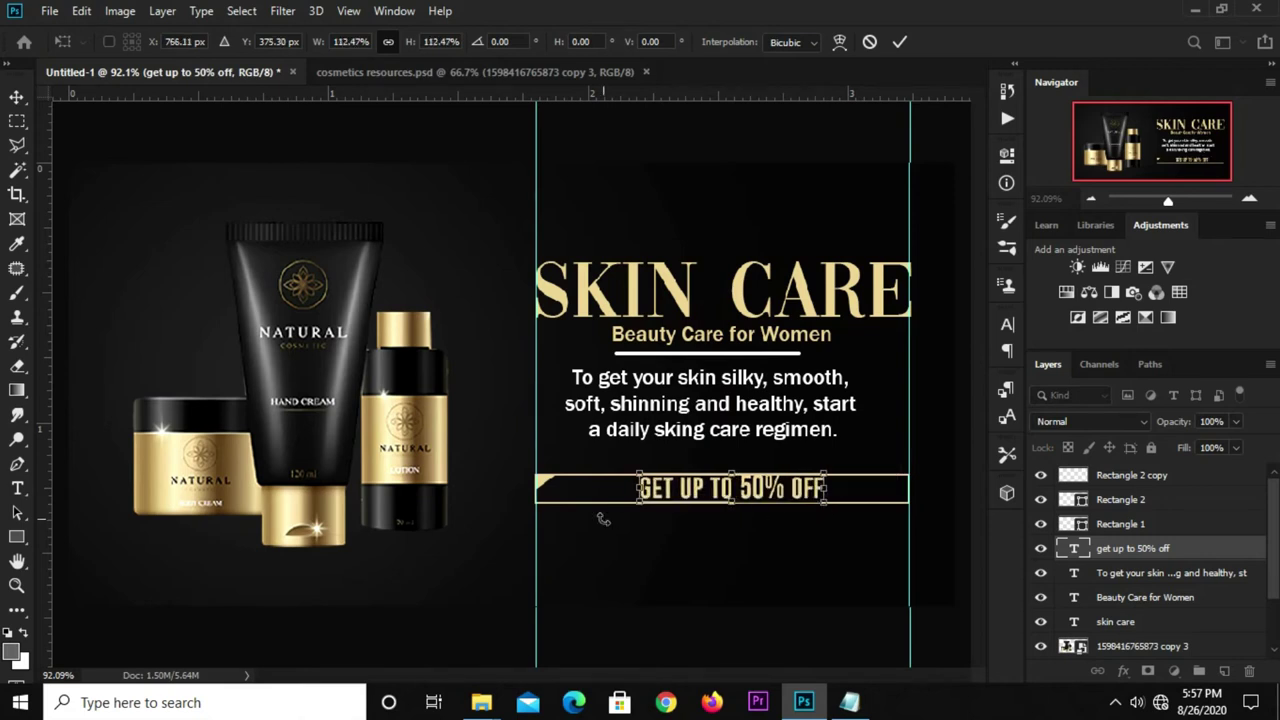
pyautogui.moveTo(644, 508); pyautogui.dragTo(633, 510)
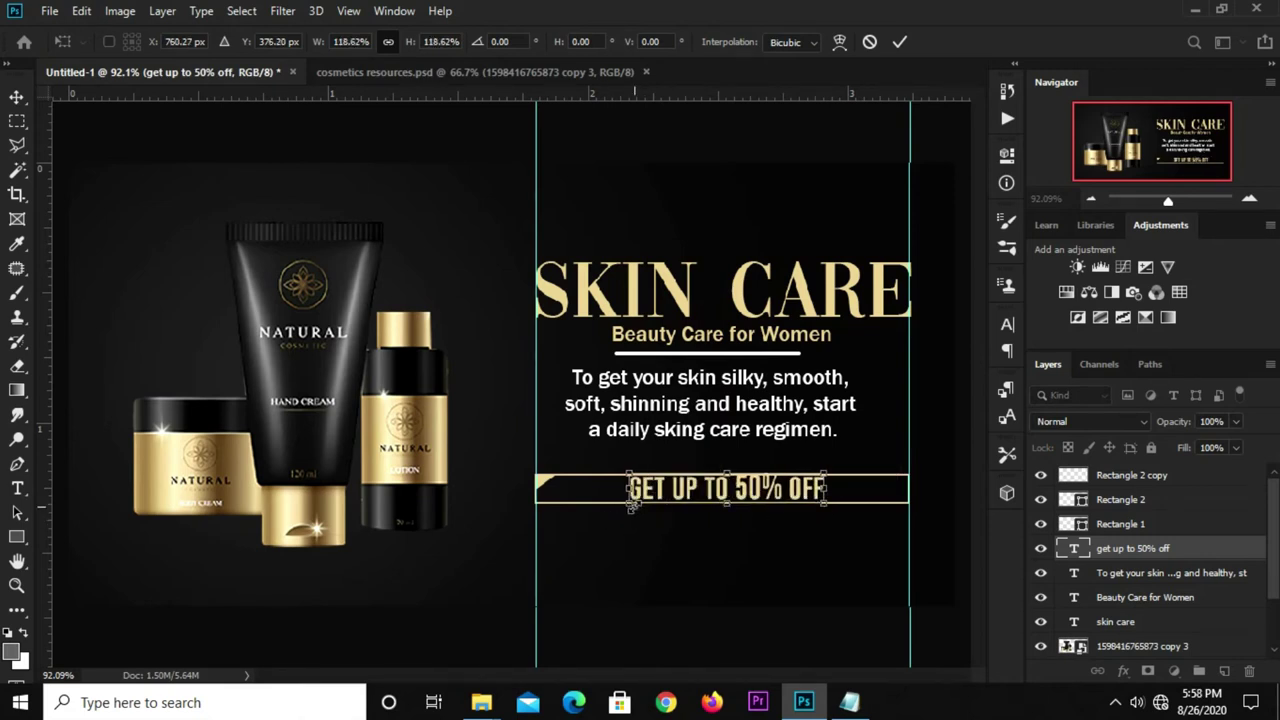
pyautogui.press('Return')
# Step: Shrink the offer text slightly so it fits neatly within the bar
pyautogui.click(750, 175)
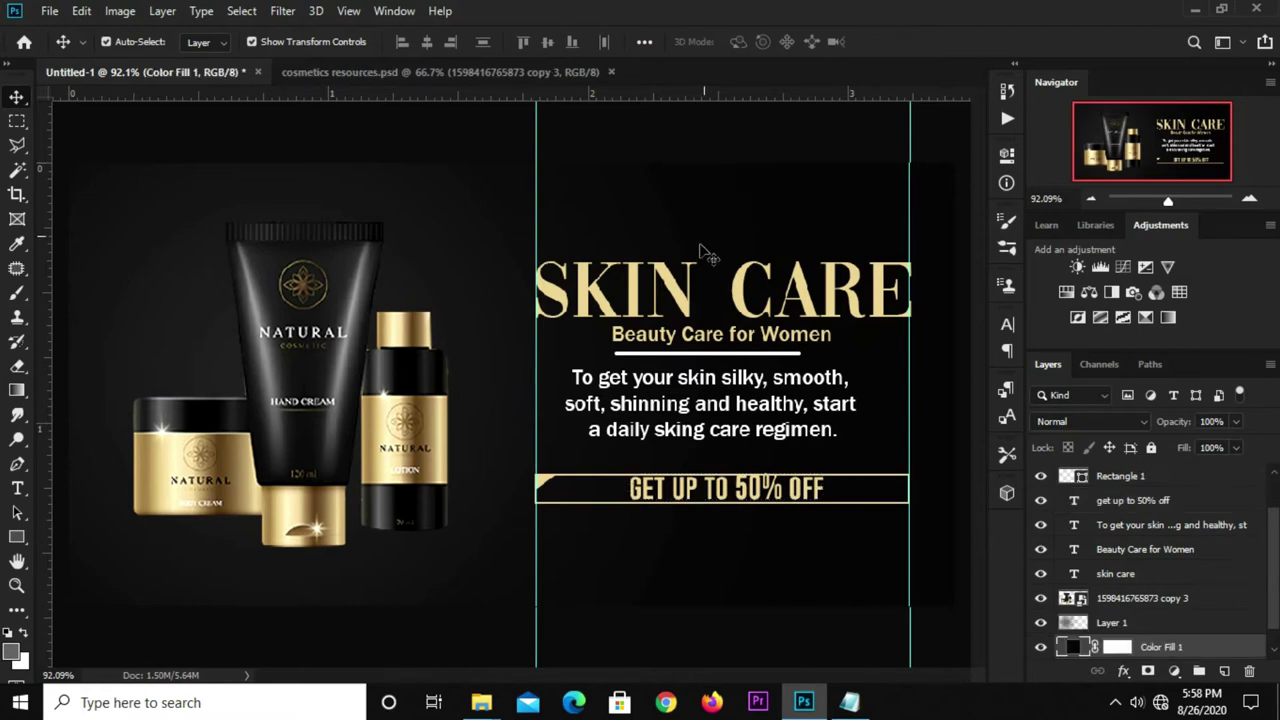
pyautogui.click(757, 495)
pyautogui.hotkey('ctrl', 't')
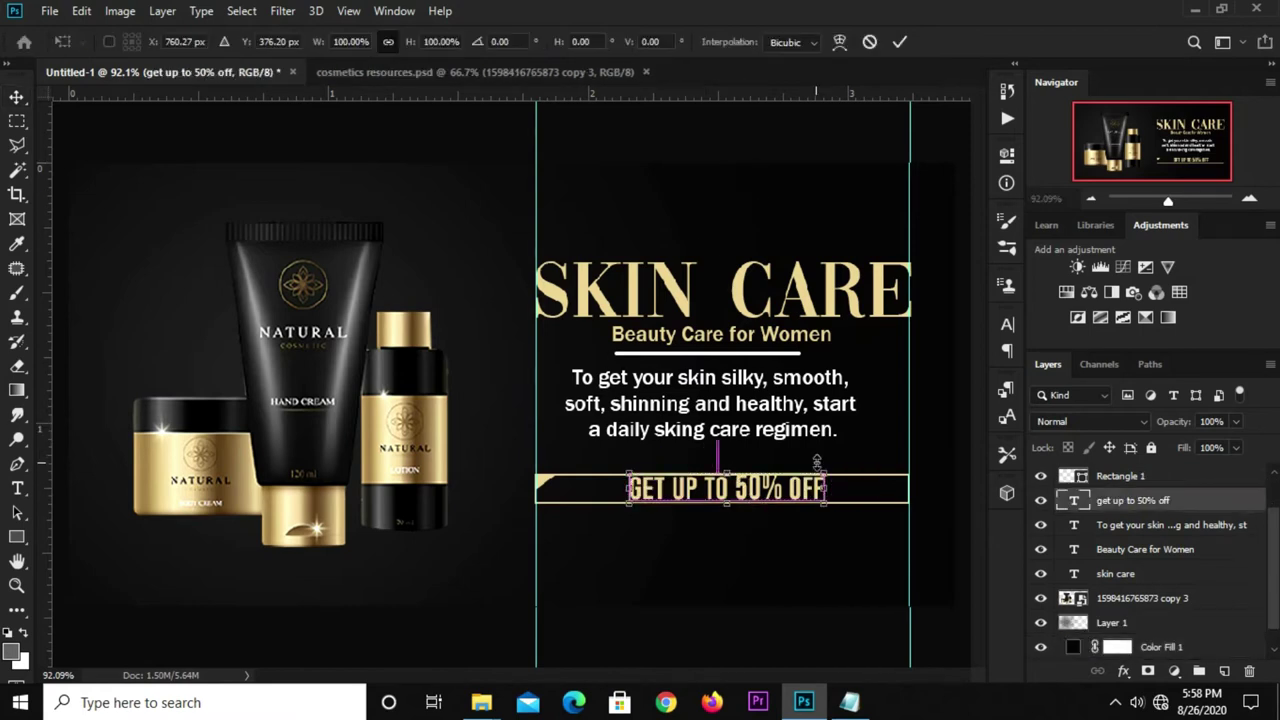
pyautogui.moveTo(824, 470); pyautogui.dragTo(805, 474)
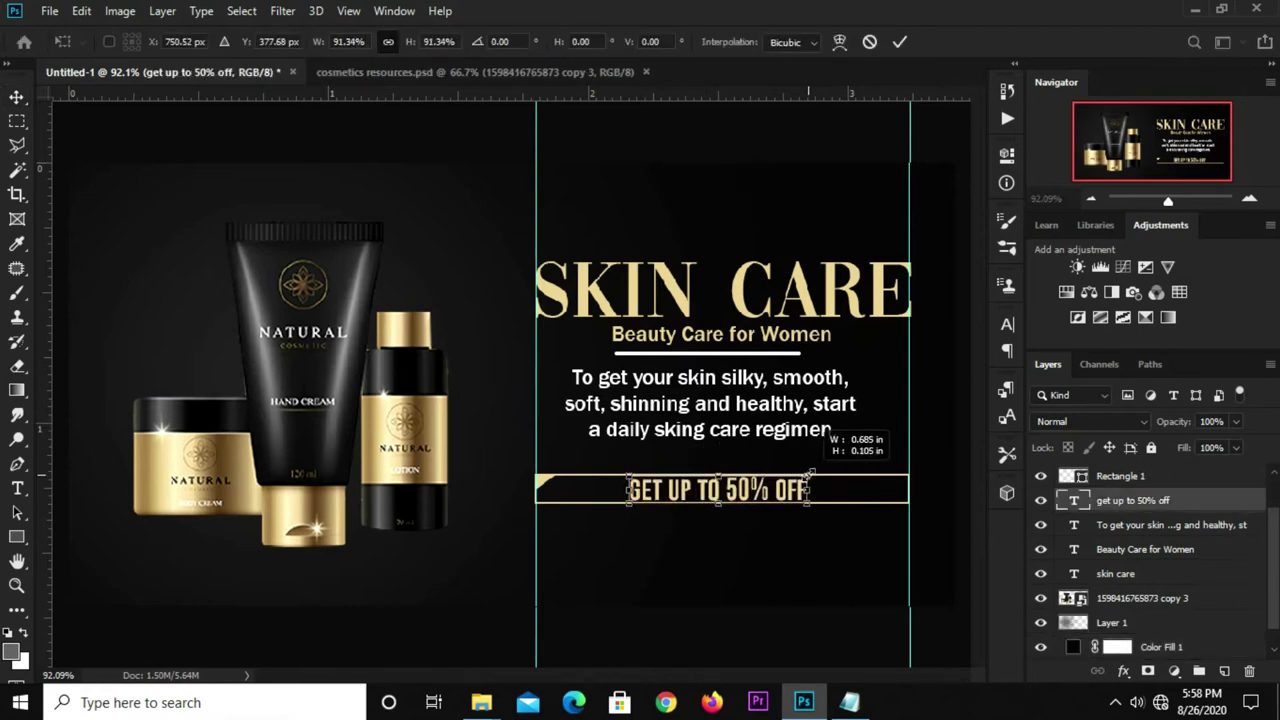
pyautogui.press('Return')
pyautogui.click(736, 160)
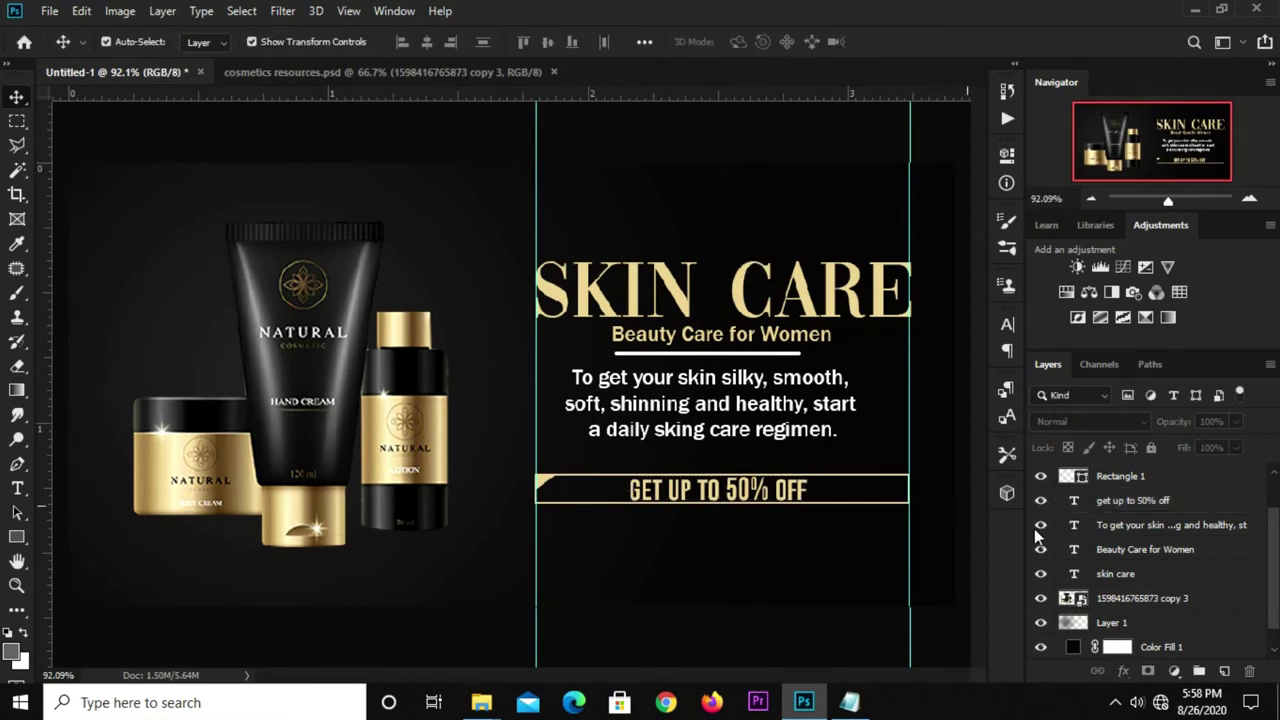
pyautogui.click(799, 505)
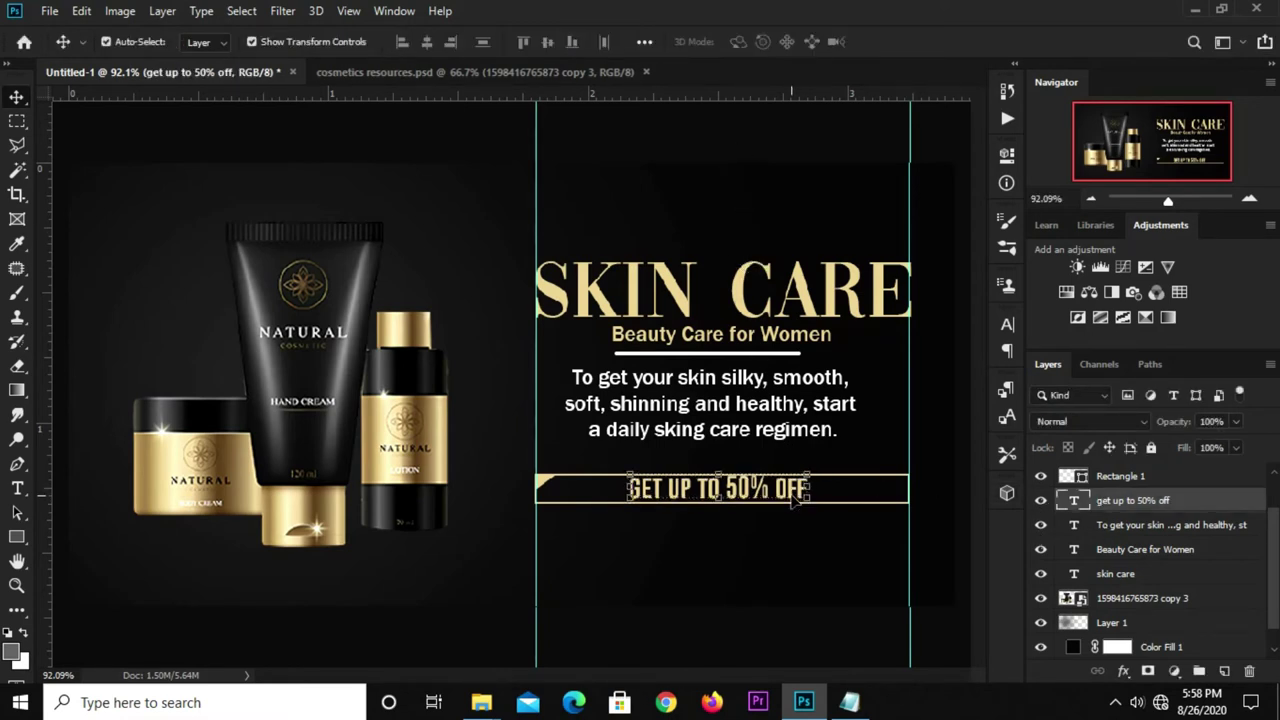
# Step: Select the Rectangle 2 and Rectangle 2 copy accent layers and group them into Group 1
pyautogui.click(775, 157)
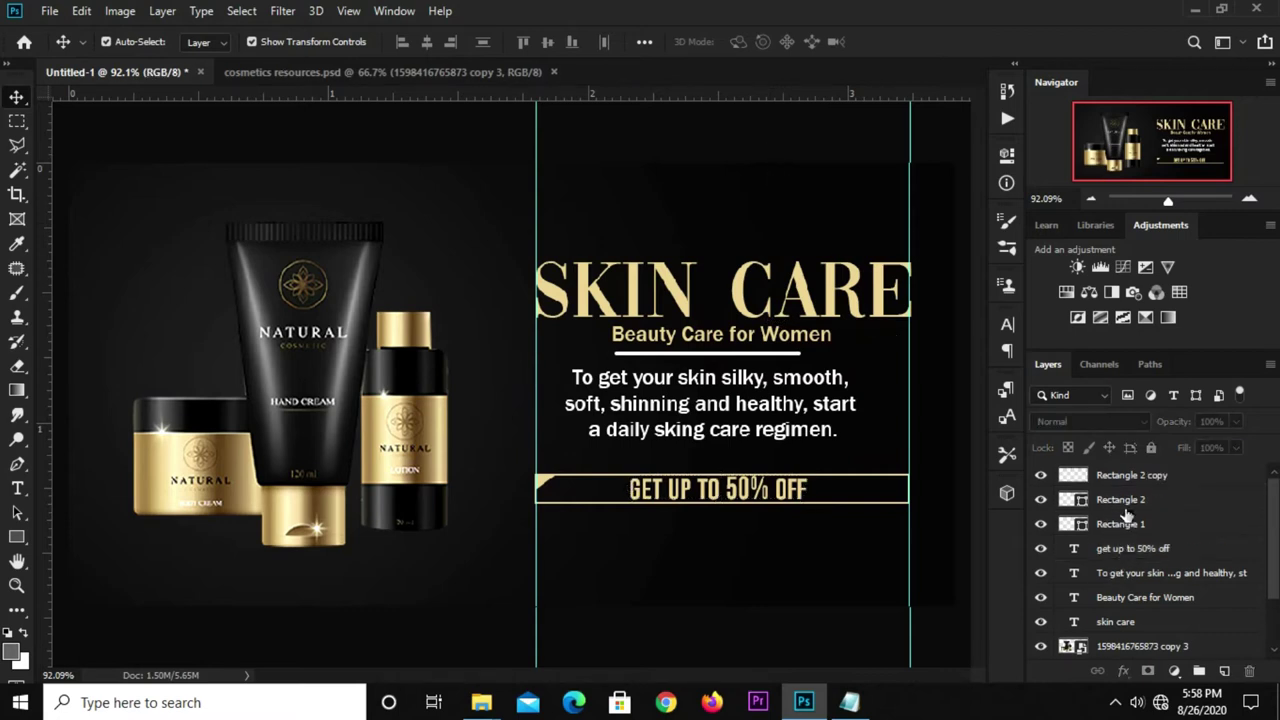
pyautogui.click(1127, 524)
pyautogui.click(1128, 503)
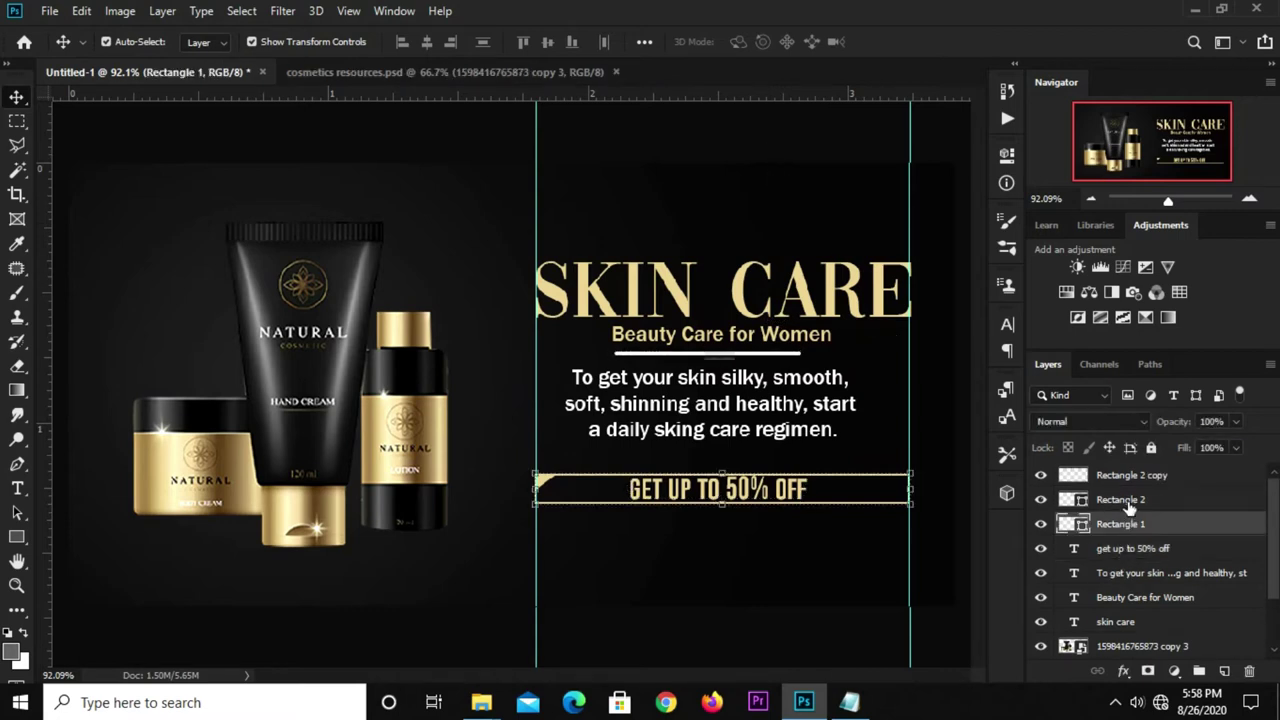
pyautogui.click(1140, 478)
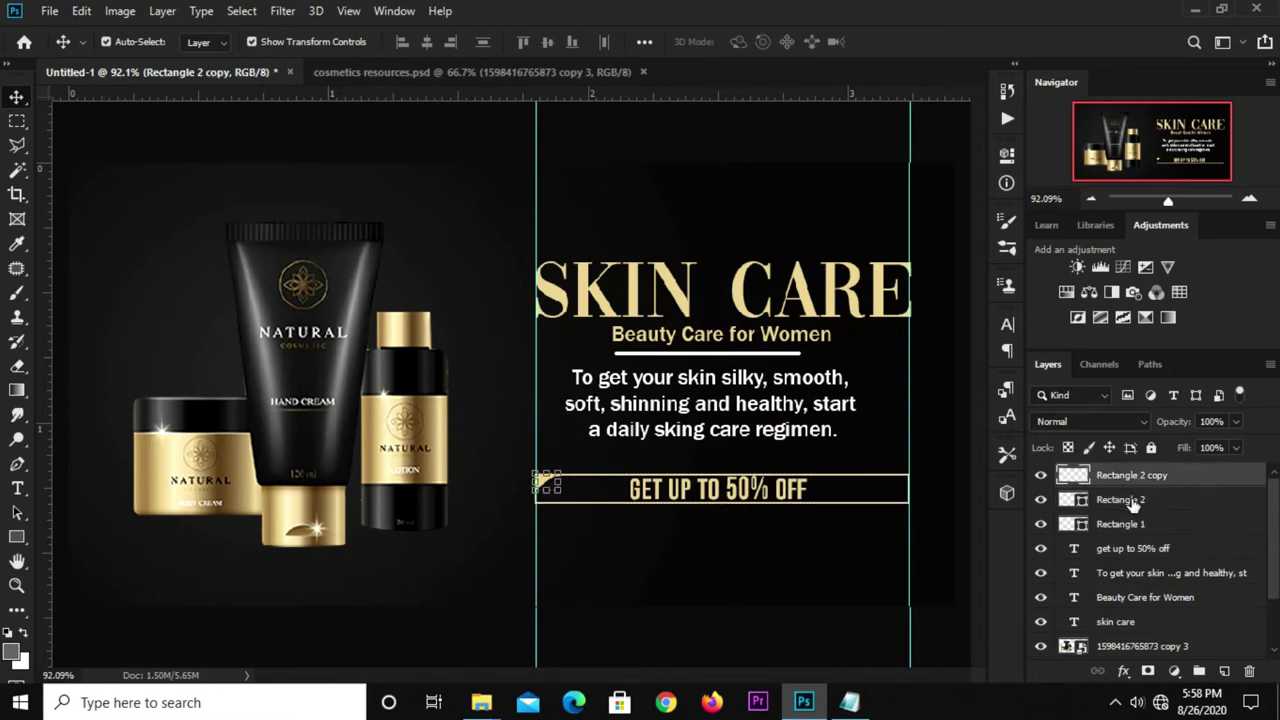
pyautogui.keyDown('shift'); pyautogui.click(1131, 503); pyautogui.keyUp('shift')
pyautogui.hotkey('ctrl', 'g')
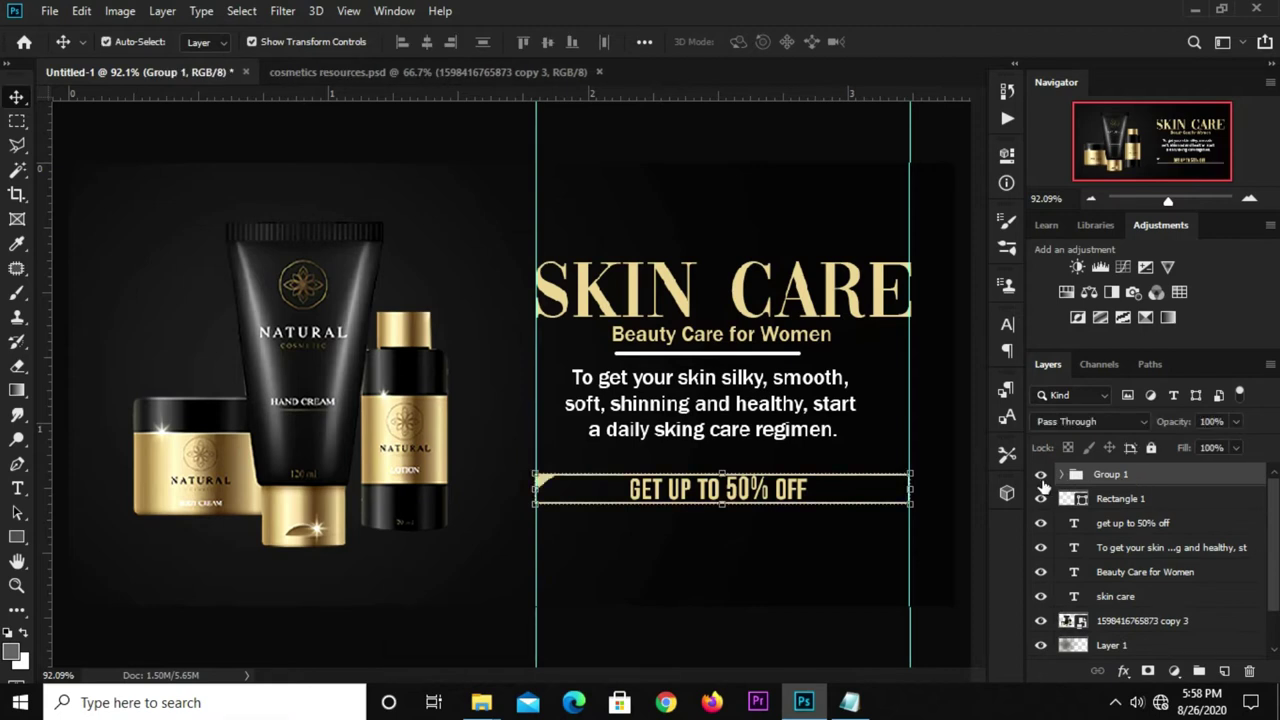
pyautogui.click(700, 145)
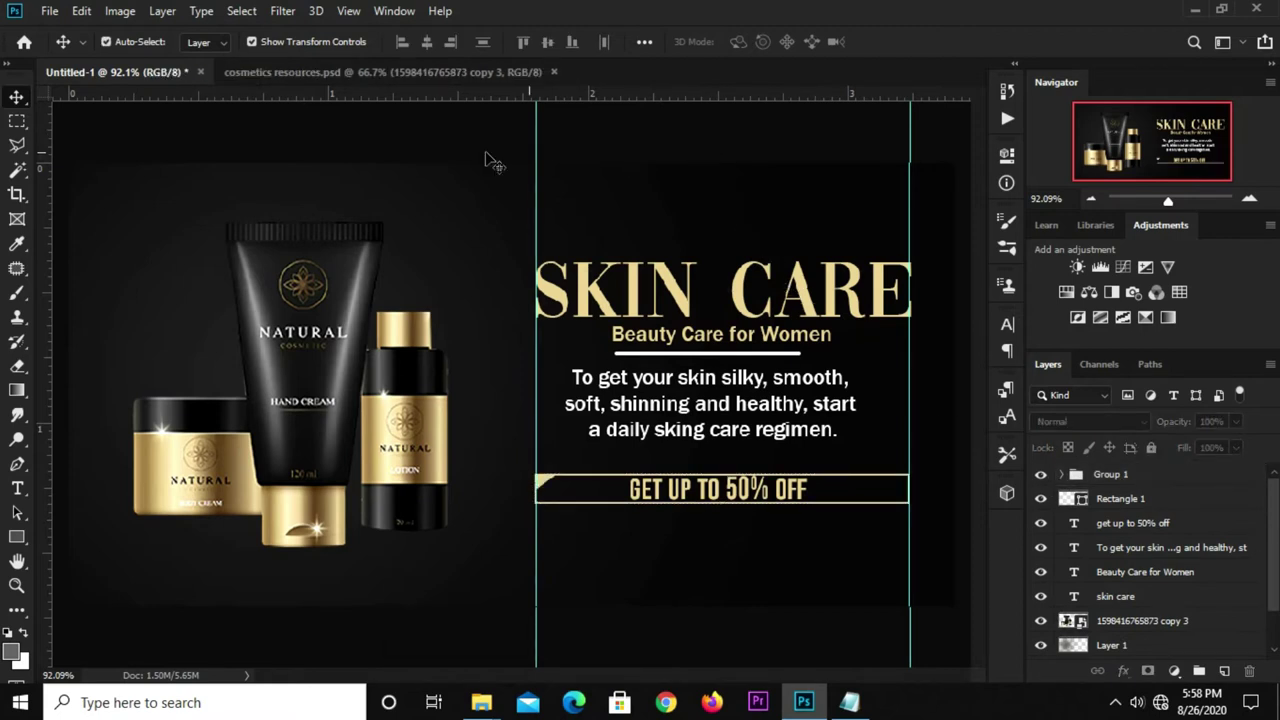
# Step: Marquee-select the right-hand text column area, then return to the Move tool
pyautogui.rightClick(17, 121)
pyautogui.click(60, 123)
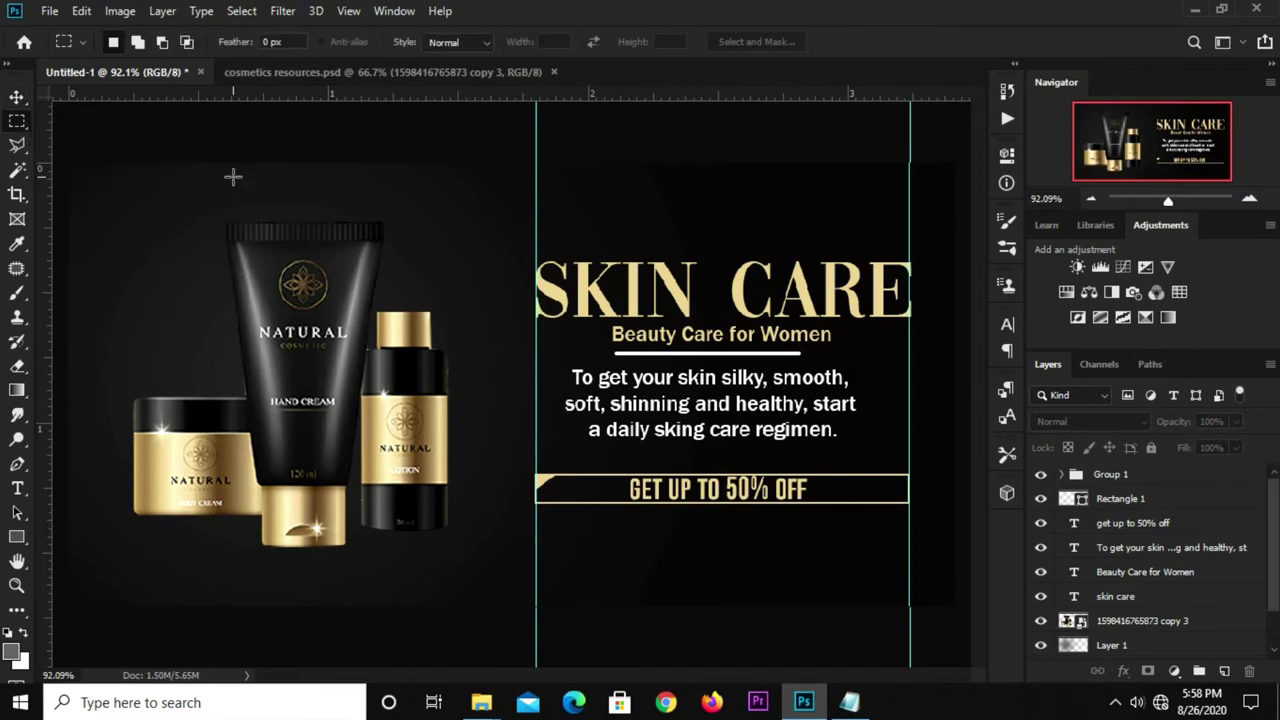
pyautogui.moveTo(536, 213); pyautogui.dragTo(890, 381)
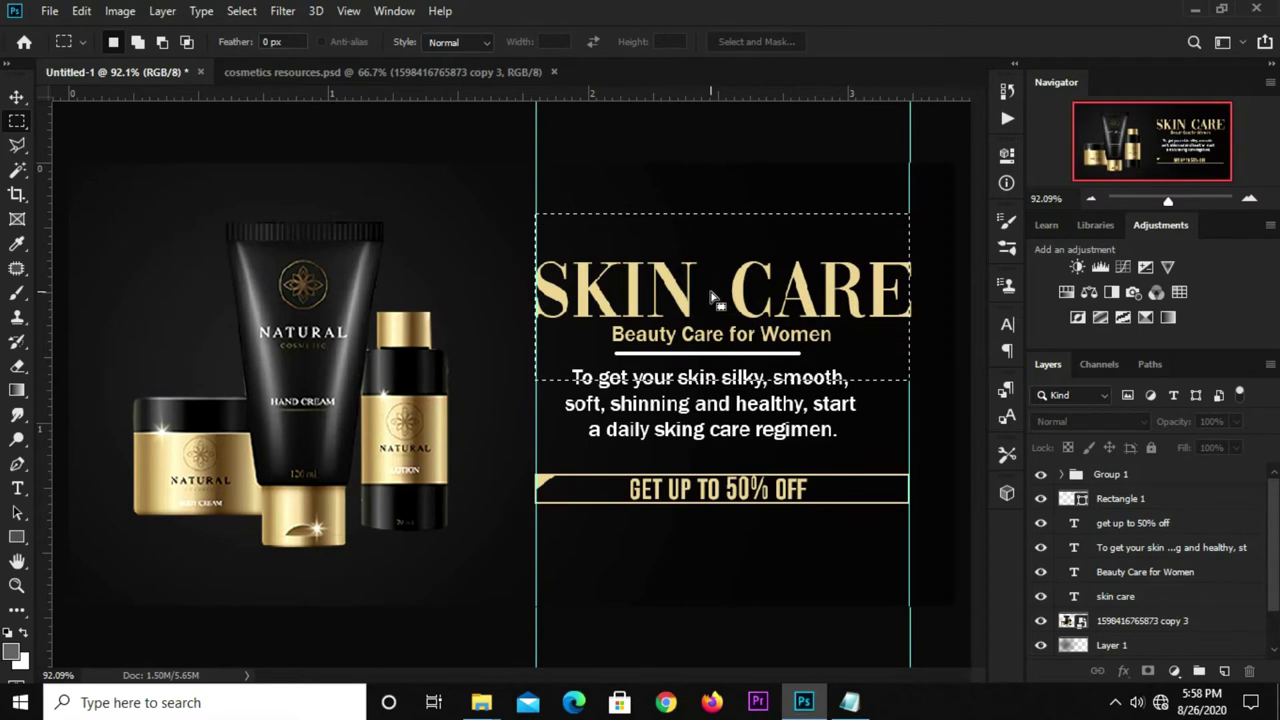
pyautogui.rightClick(17, 97)
pyautogui.click(90, 97)
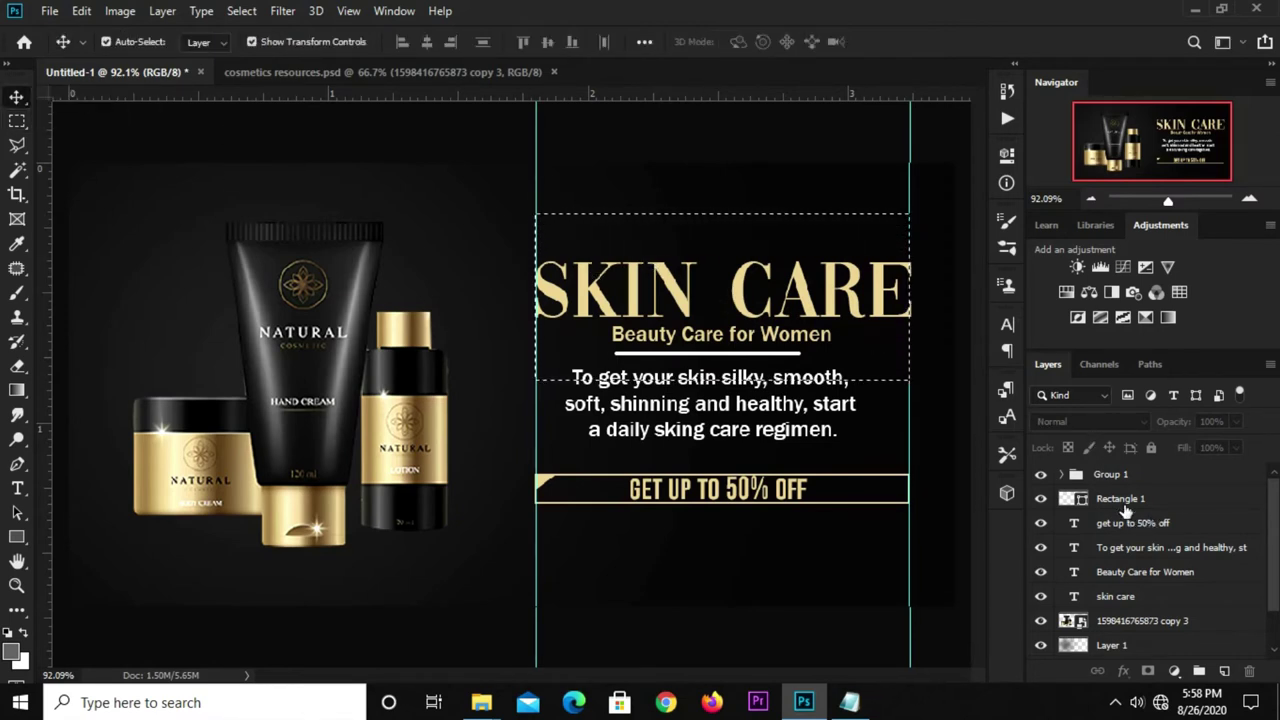
pyautogui.click(1114, 478)
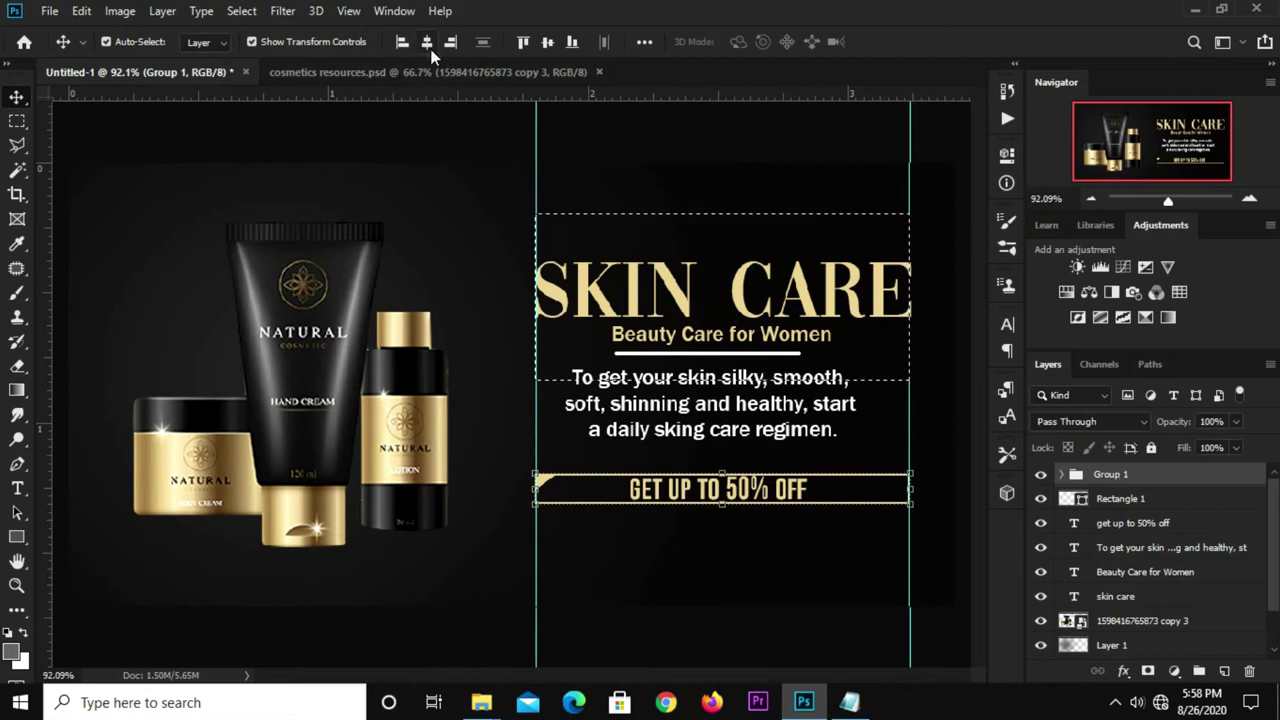
# Step: Centre the GET UP TO 50% OFF offer text and the paragraph horizontally in the column
pyautogui.click(1147, 528)
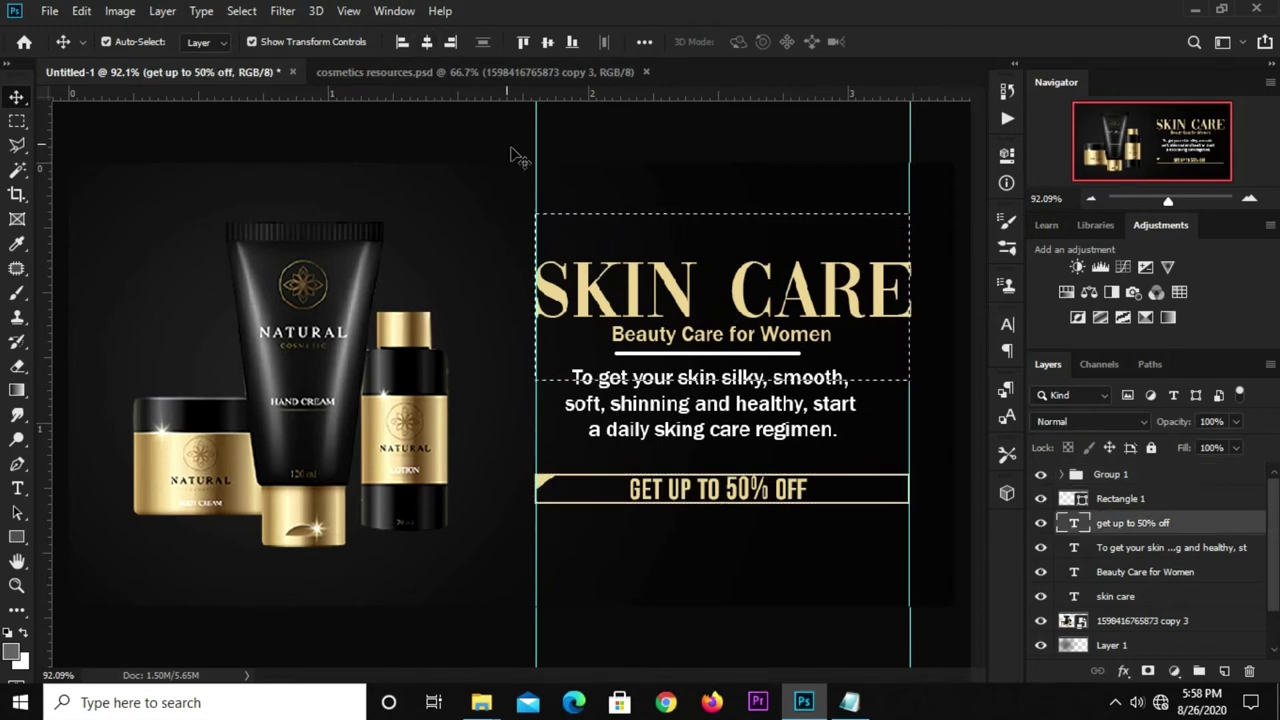
pyautogui.click(429, 38)
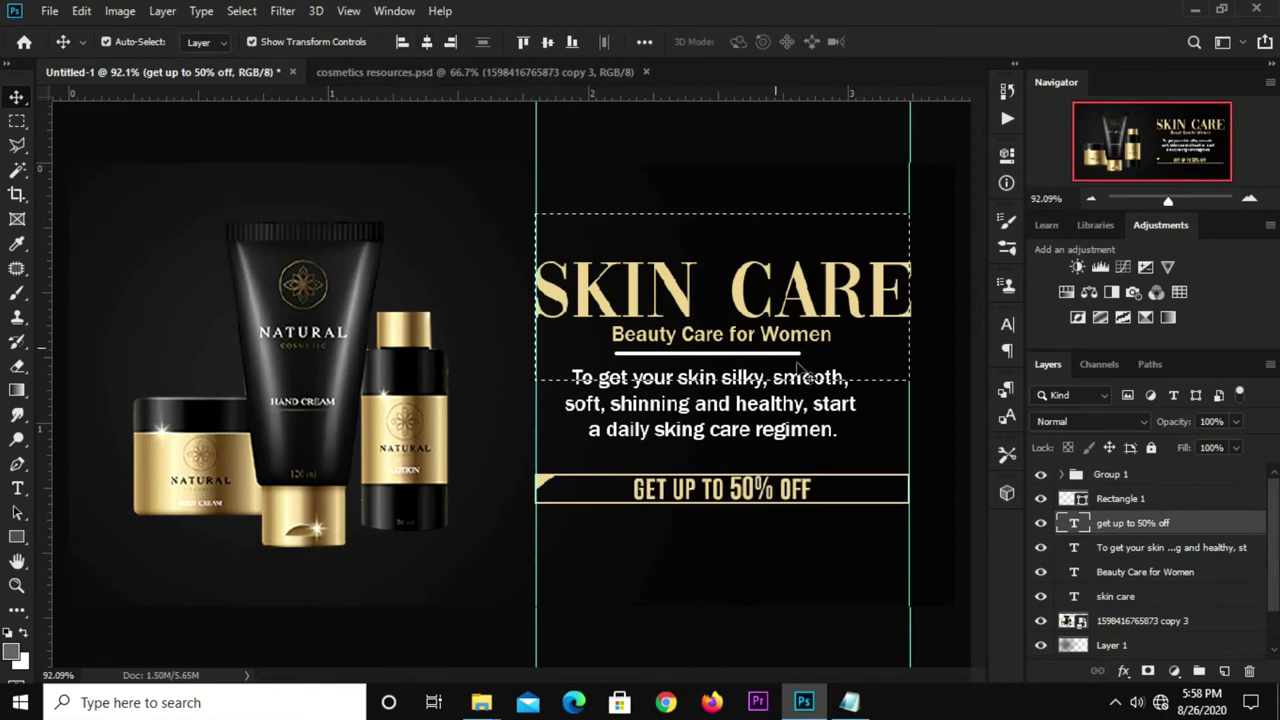
pyautogui.click(1118, 553)
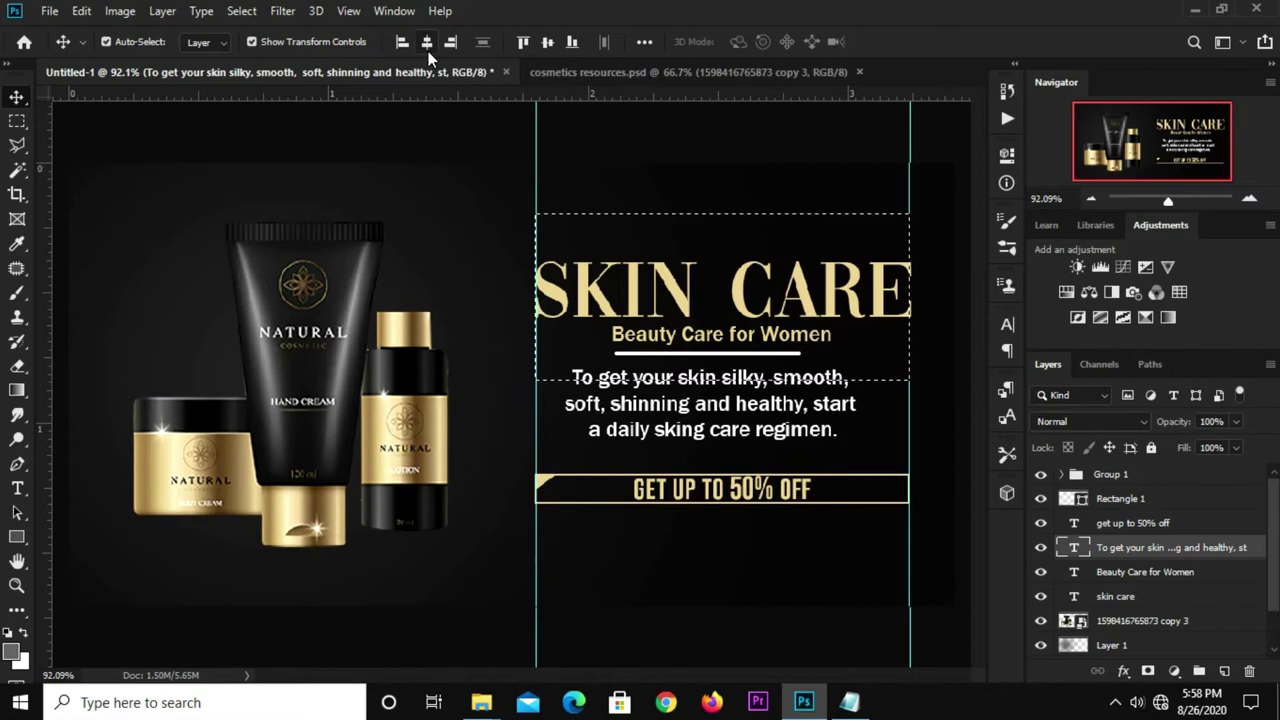
pyautogui.click(428, 47)
# Step: Nudge the Beauty Care for Women subtitle right and centre the white underline, then deselect
pyautogui.click(1145, 578)
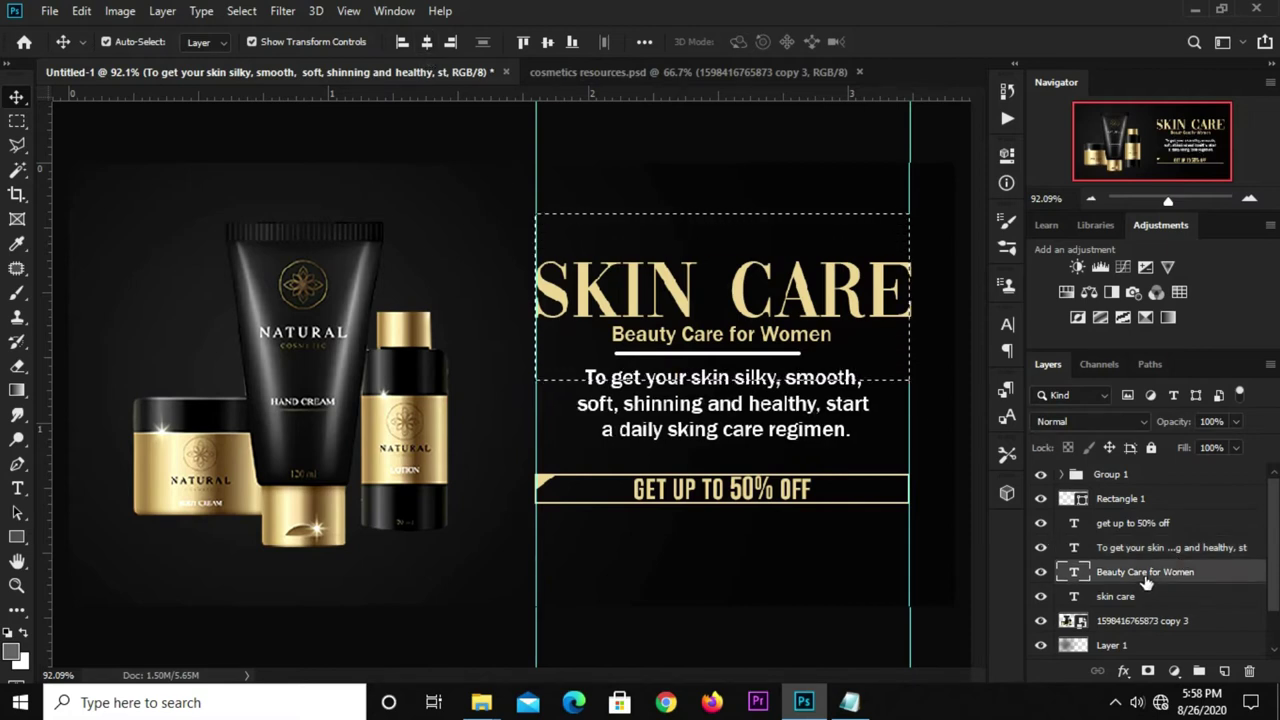
pyautogui.press('Right')
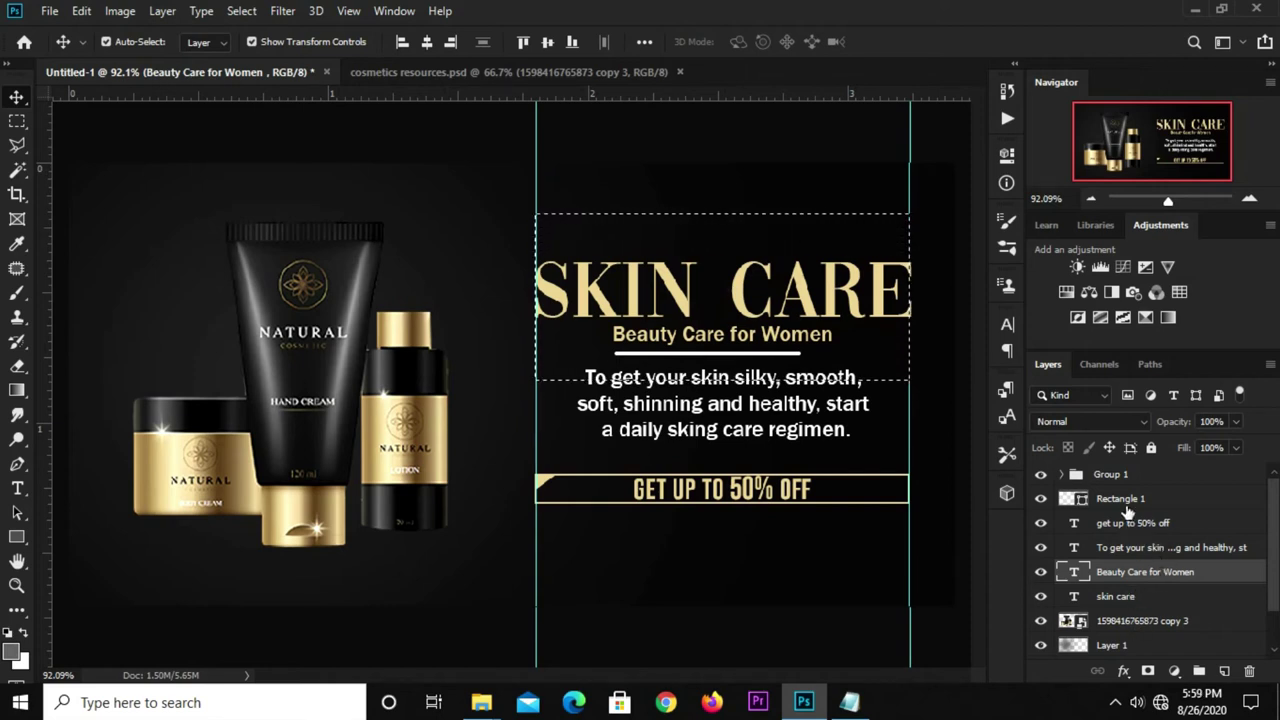
pyautogui.click(1127, 507)
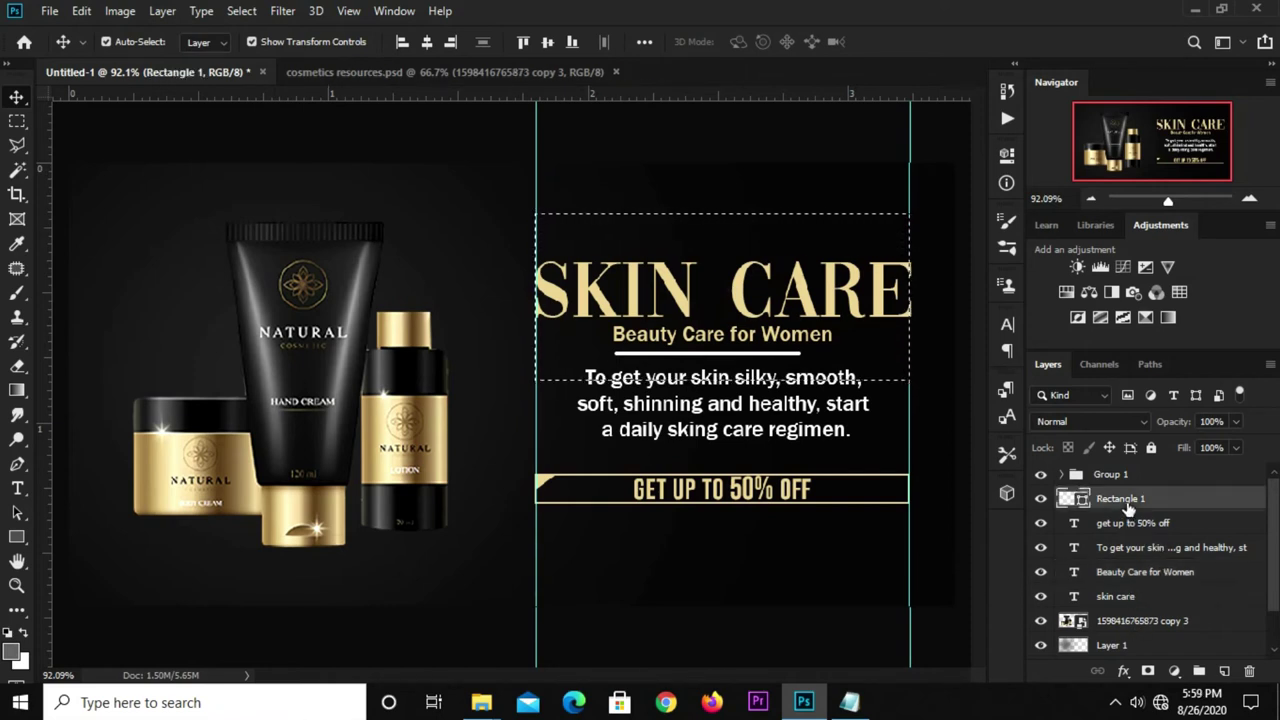
pyautogui.click(433, 42)
pyautogui.hotkey('ctrl', 'd')
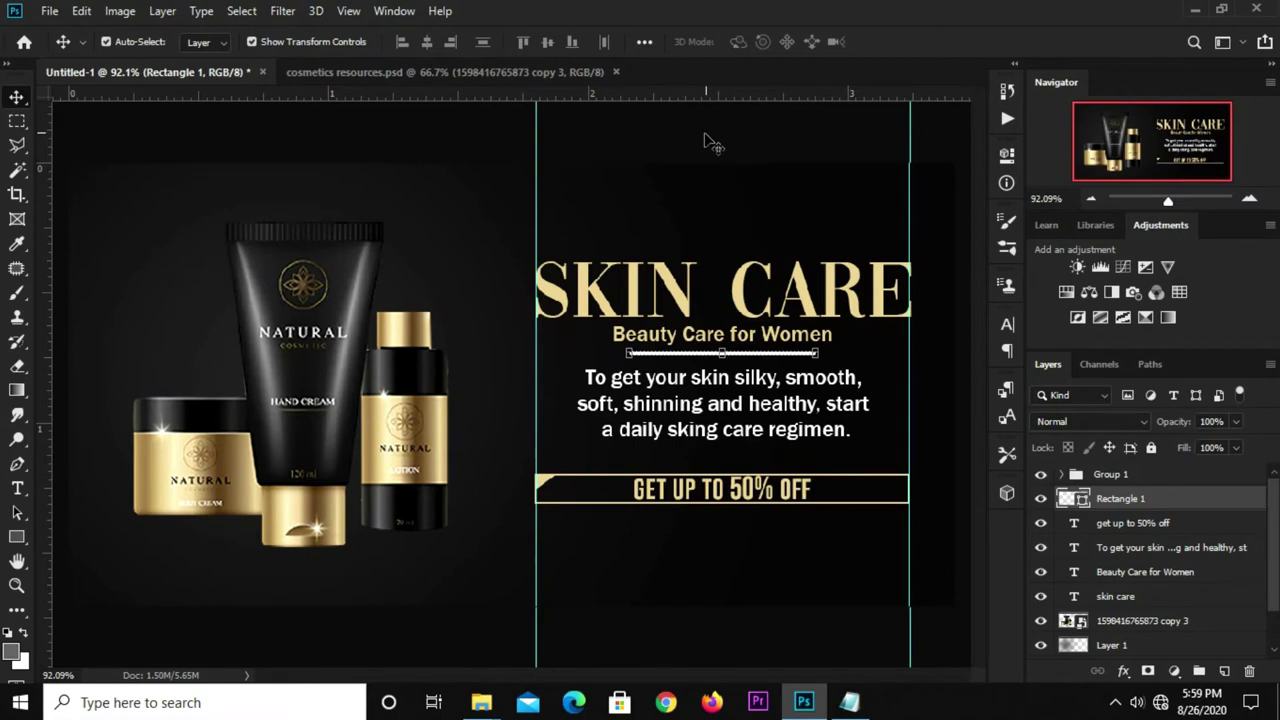
# Step: Move the paragraph text and the white underline a few pixels lower
pyautogui.click(712, 143)
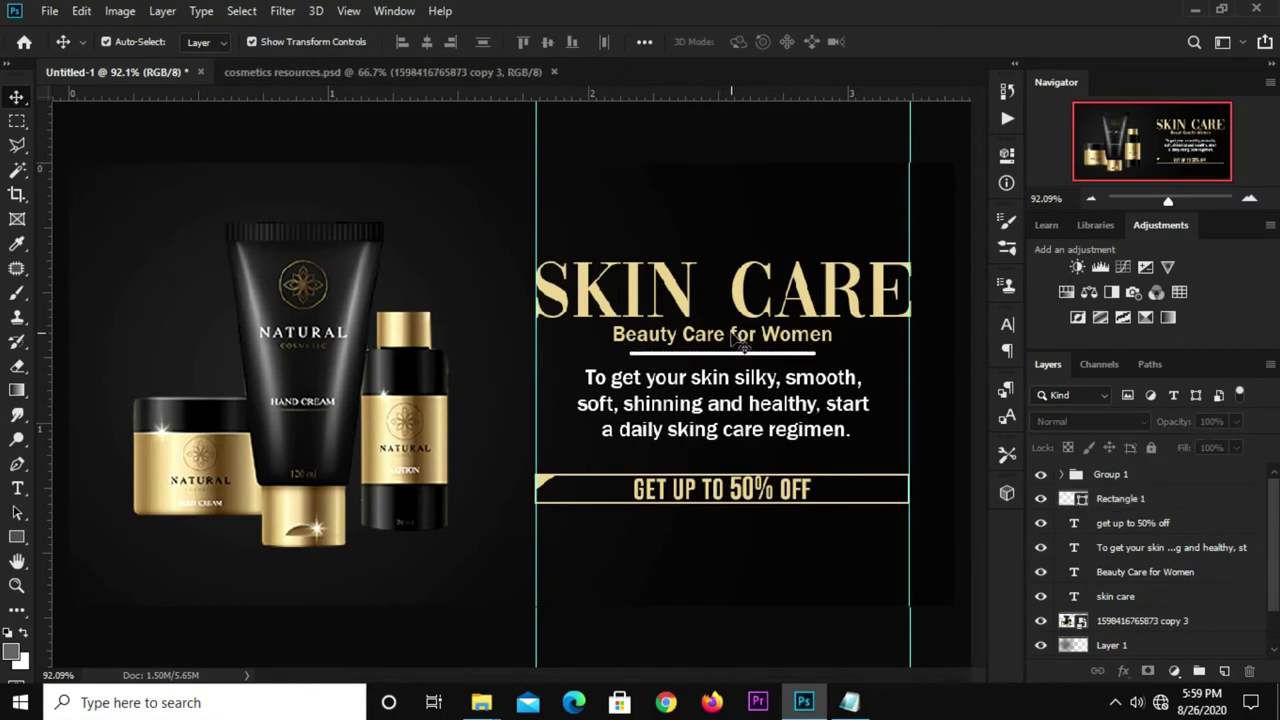
pyautogui.click(756, 422)
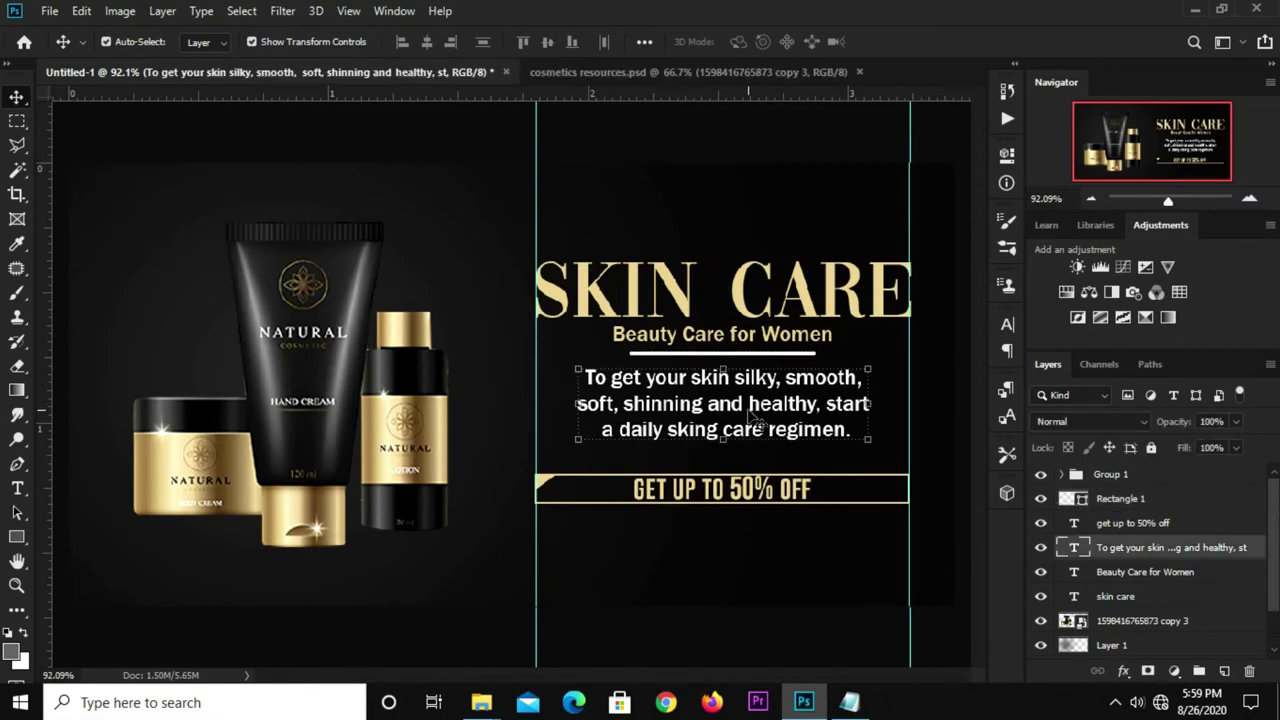
pyautogui.moveTo(756, 422); pyautogui.dragTo(756, 430)
pyautogui.click(711, 149)
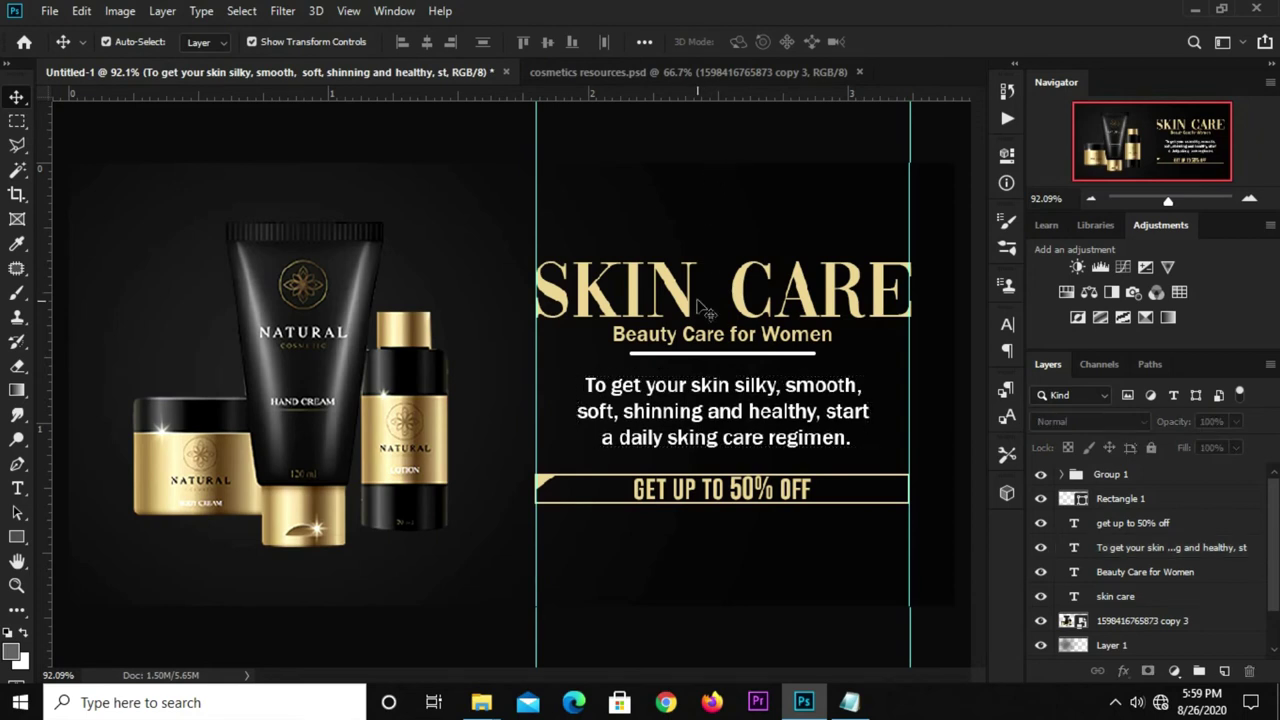
pyautogui.moveTo(714, 351); pyautogui.dragTo(716, 357)
pyautogui.click(709, 149)
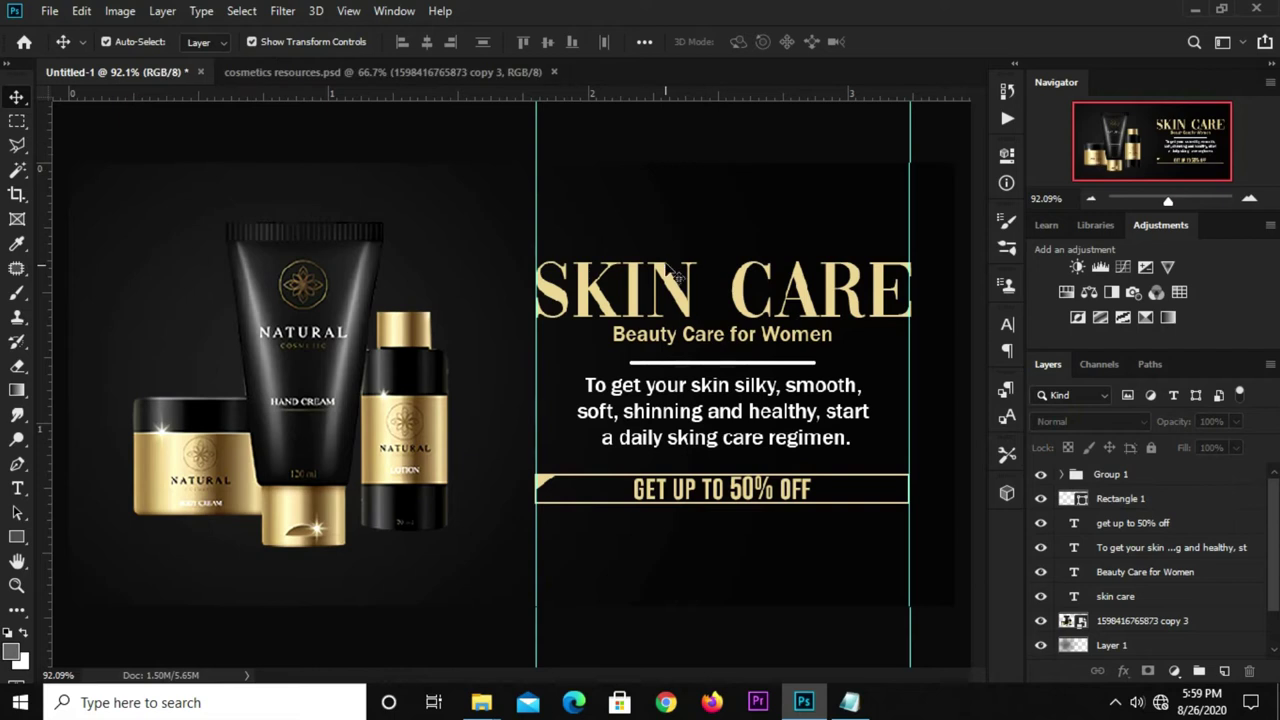
# Step: Enter and confirm a text edit on the Beauty Care for Women subtitle
pyautogui.click(705, 345)
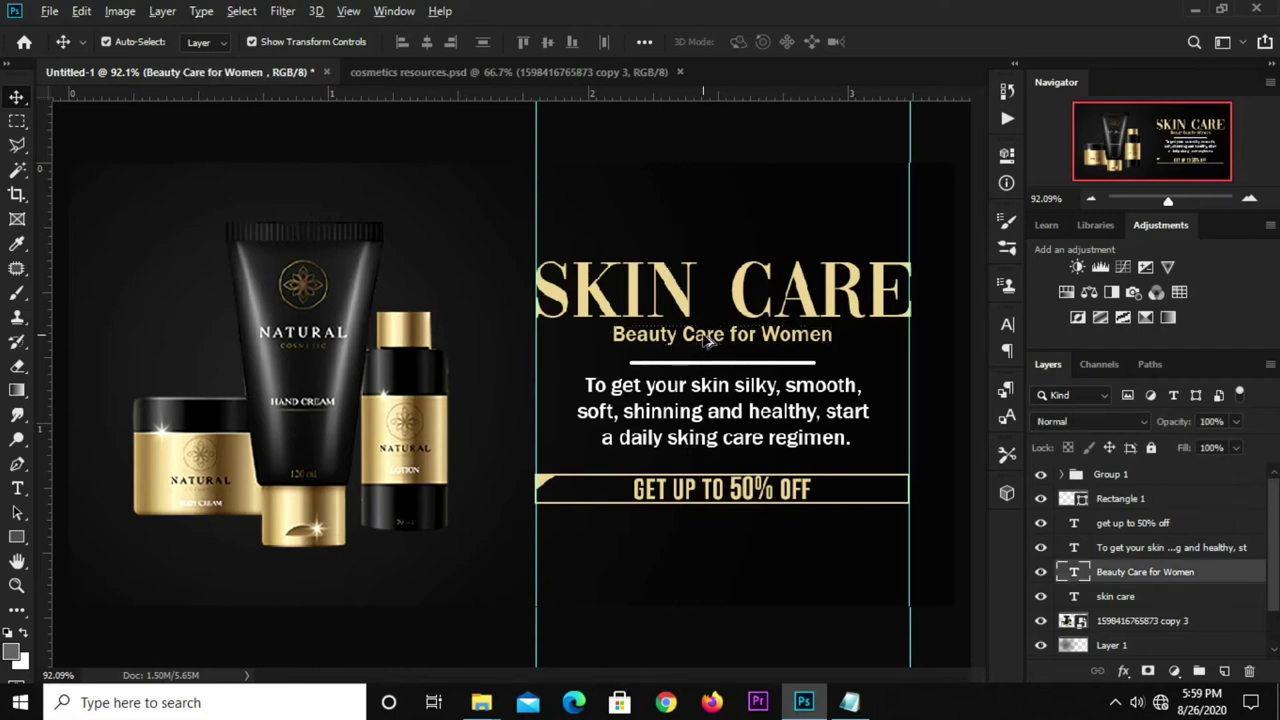
pyautogui.doubleClick(703, 343)
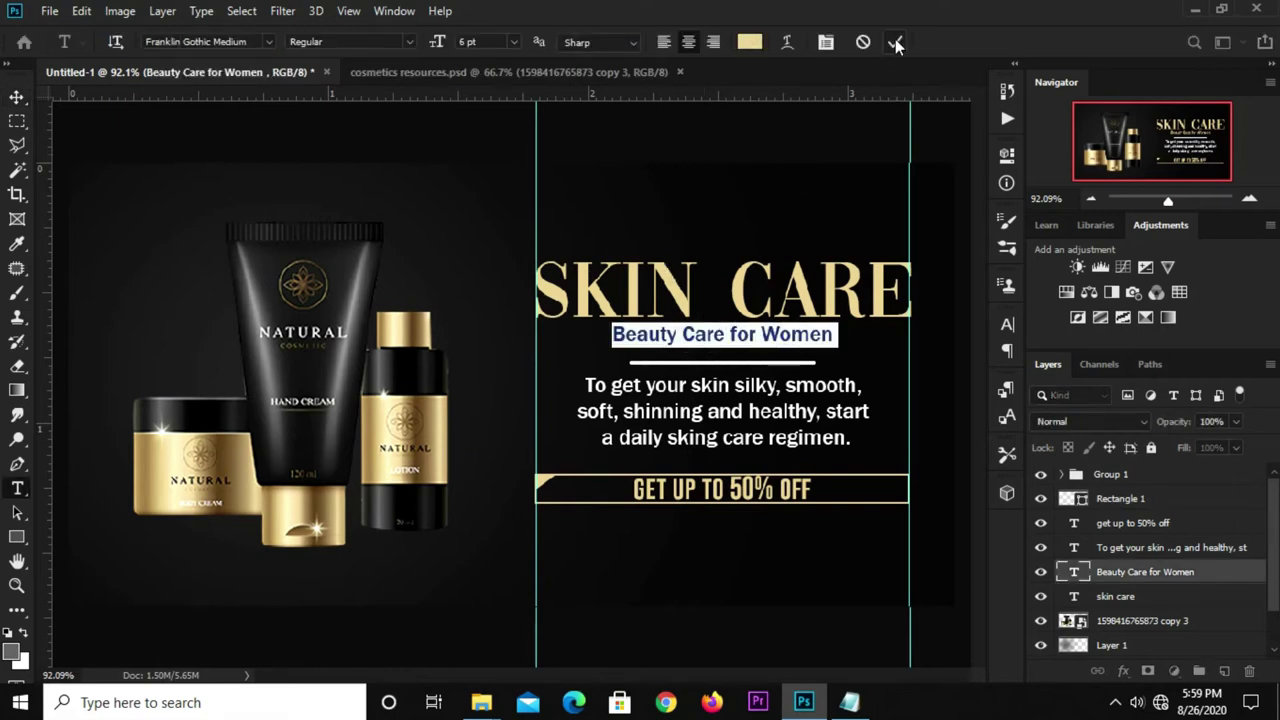
pyautogui.click(894, 41)
# Step: Duplicate the subtitle above SKIN CARE and retype the copy as 'Brand Here'
pyautogui.moveTo(711, 342); pyautogui.dragTo(714, 216)
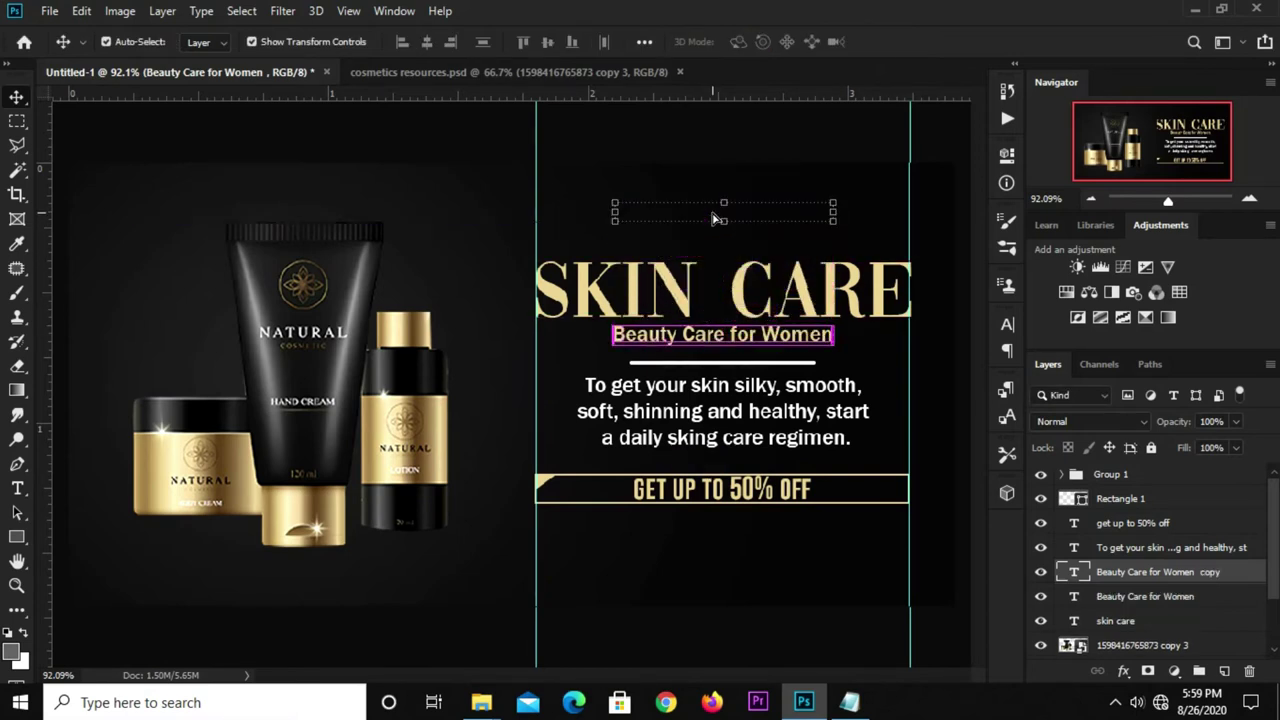
pyautogui.press('t')
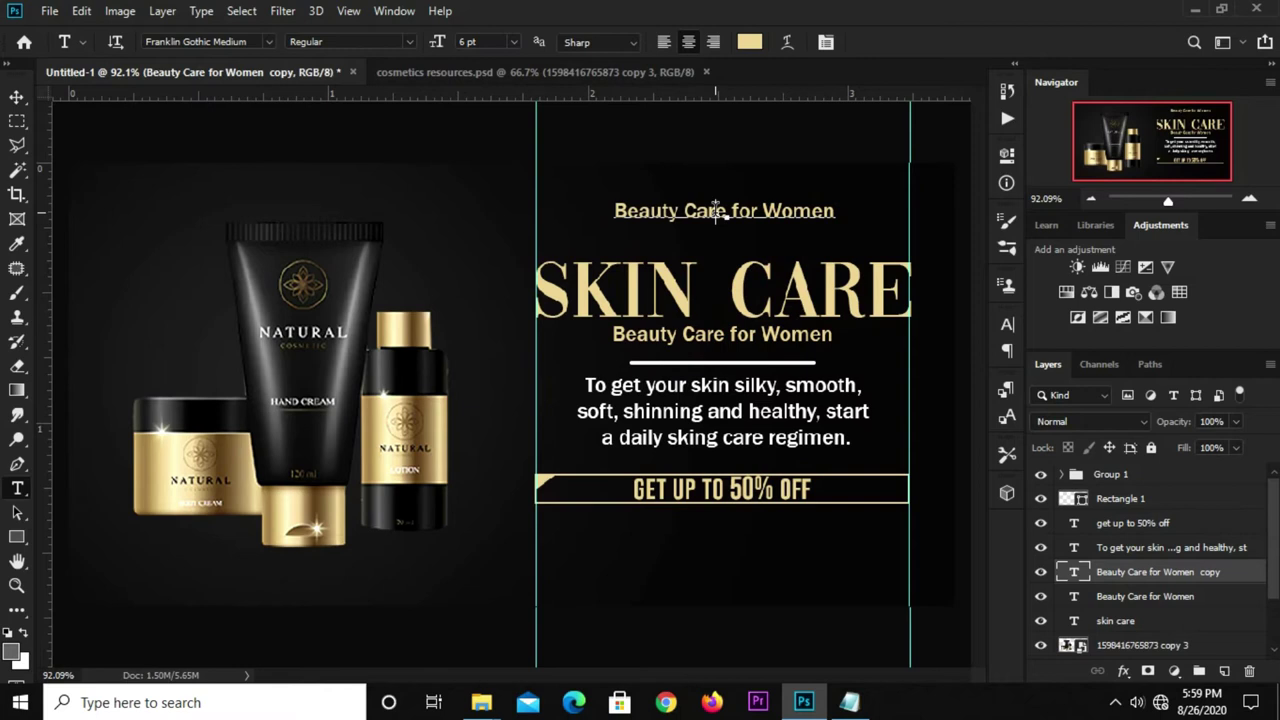
pyautogui.tripleClick(716, 210)
pyautogui.write('Br')
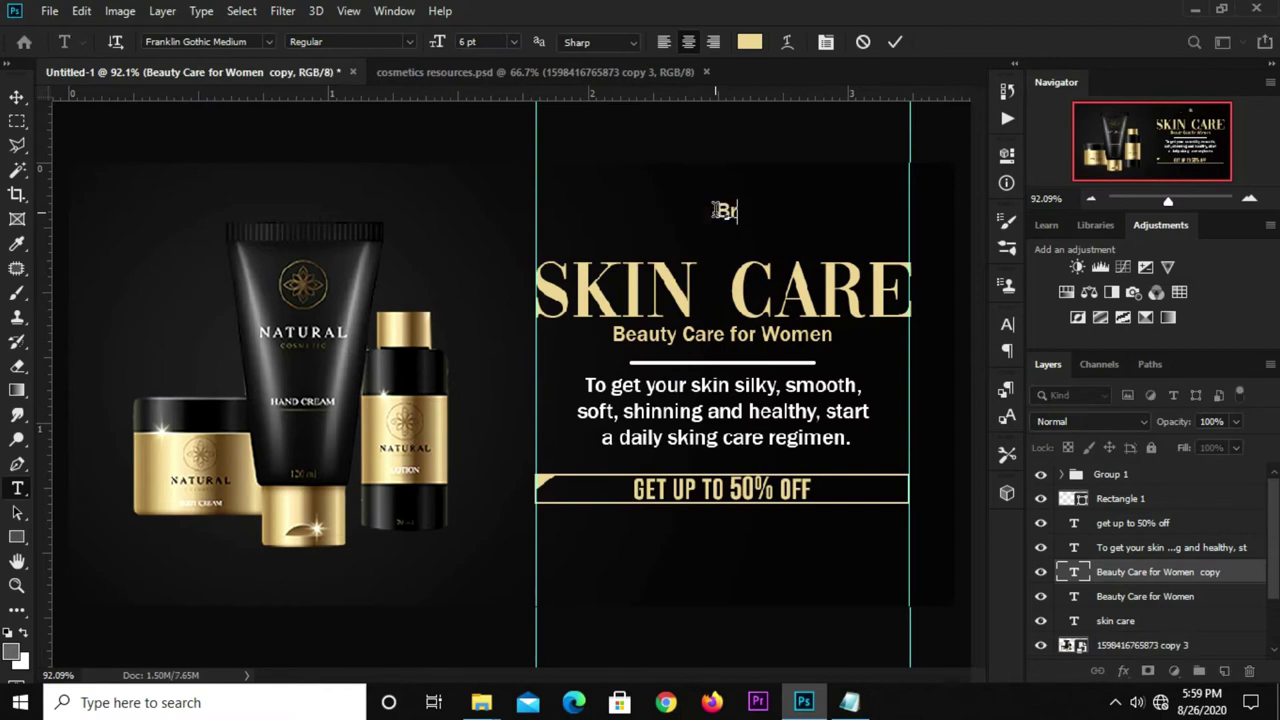
pyautogui.write('and Here')
pyautogui.hotkey('ctrl', 'Return')
pyautogui.press('v')
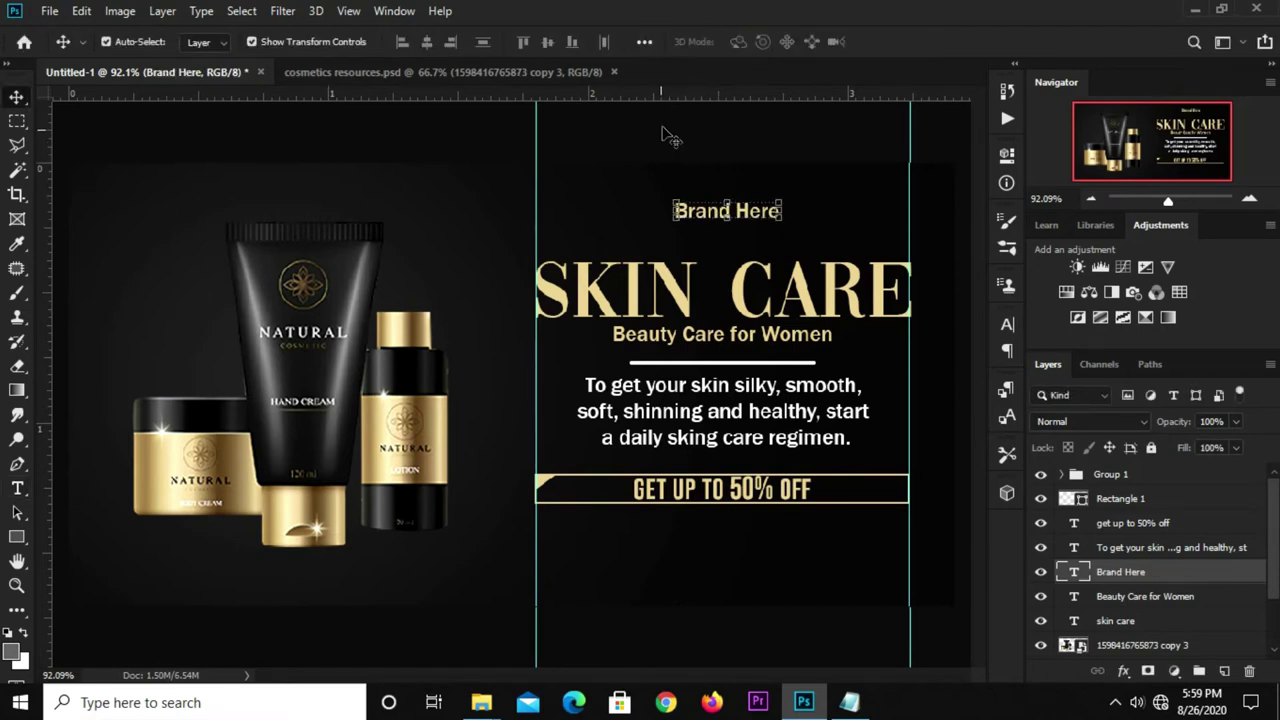
pyautogui.click(674, 143)
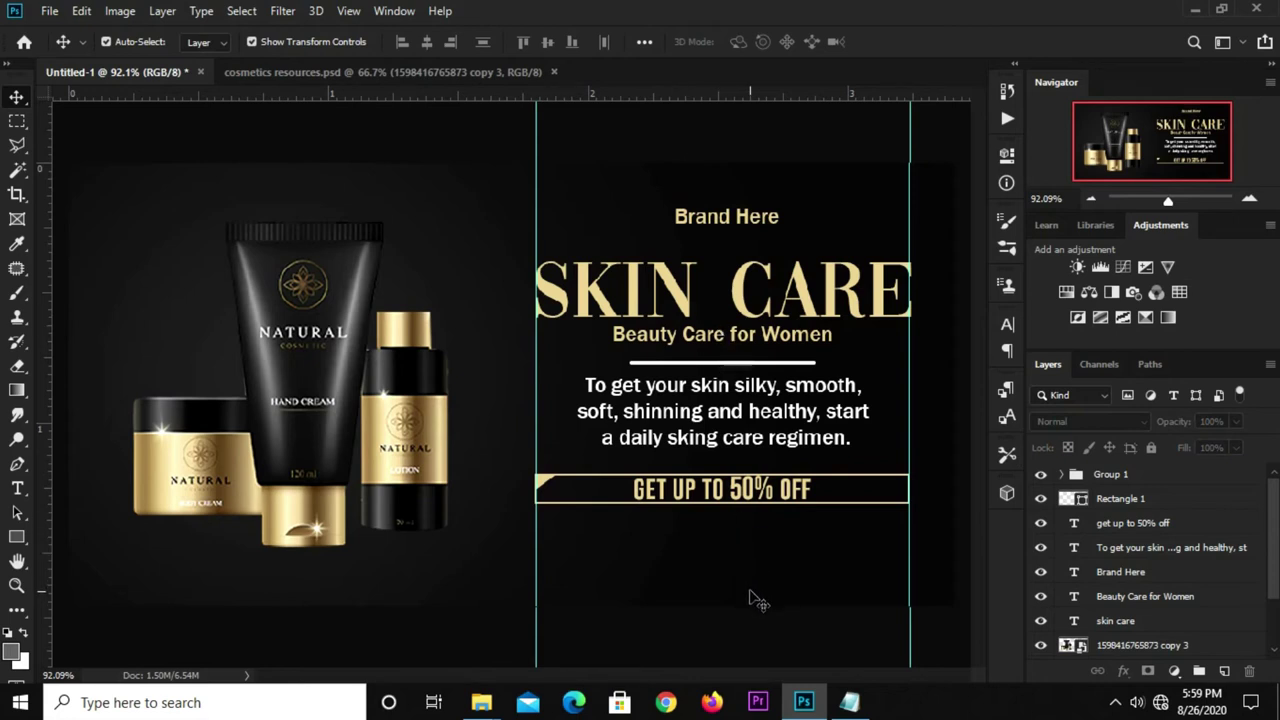
# Step: Draw a rectangle with the recent gold fill just below the offer box
pyautogui.click(16, 537)
pyautogui.rightClick(16, 537)
pyautogui.click(63, 537)
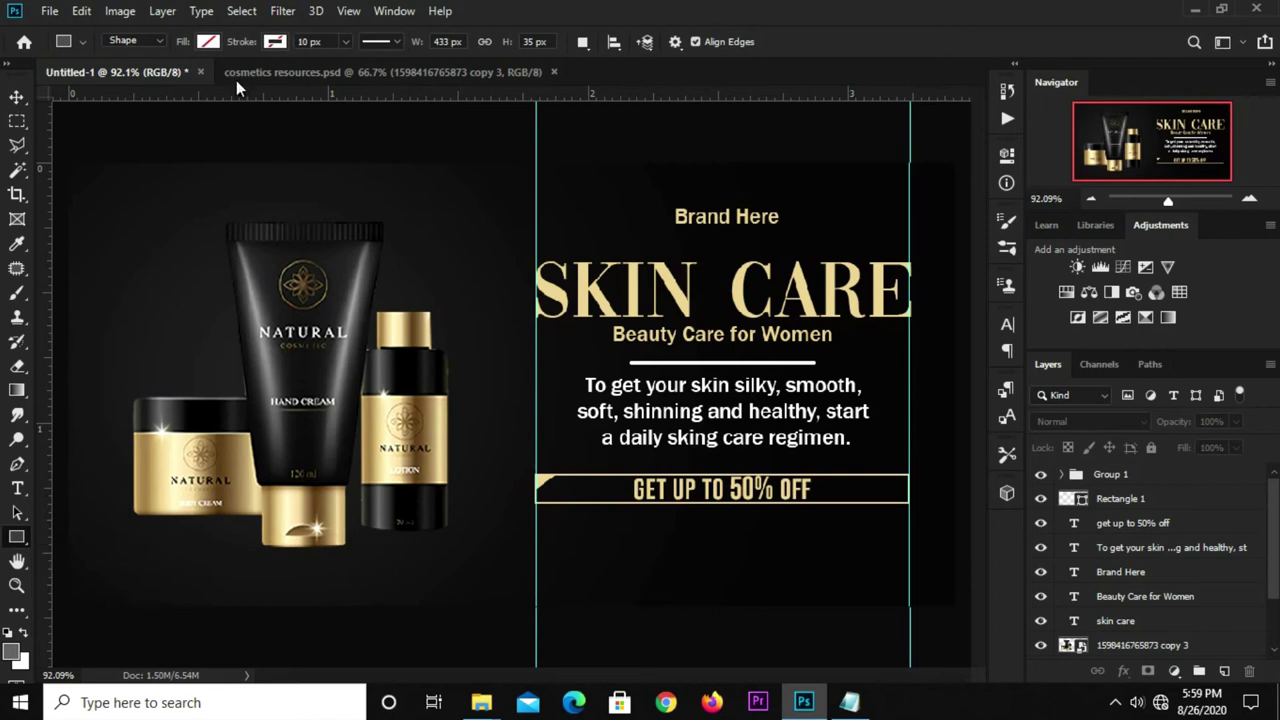
pyautogui.click(208, 42)
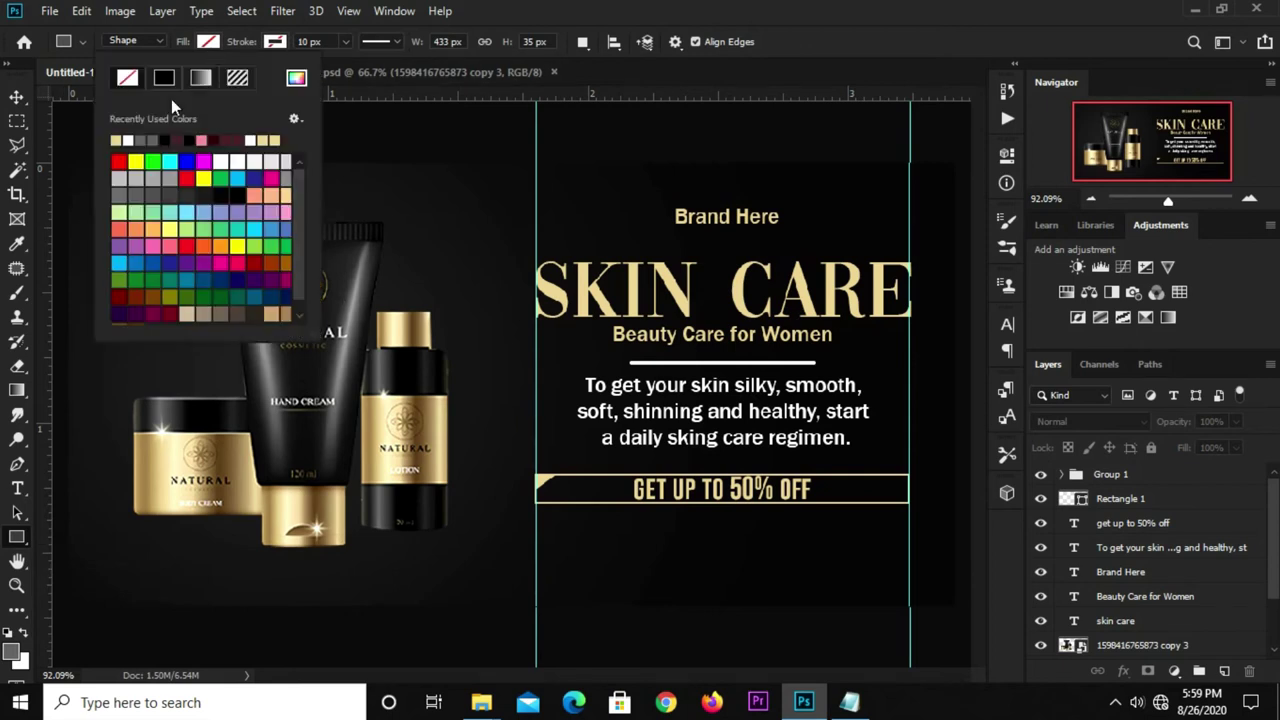
pyautogui.click(116, 139)
pyautogui.click(823, 55)
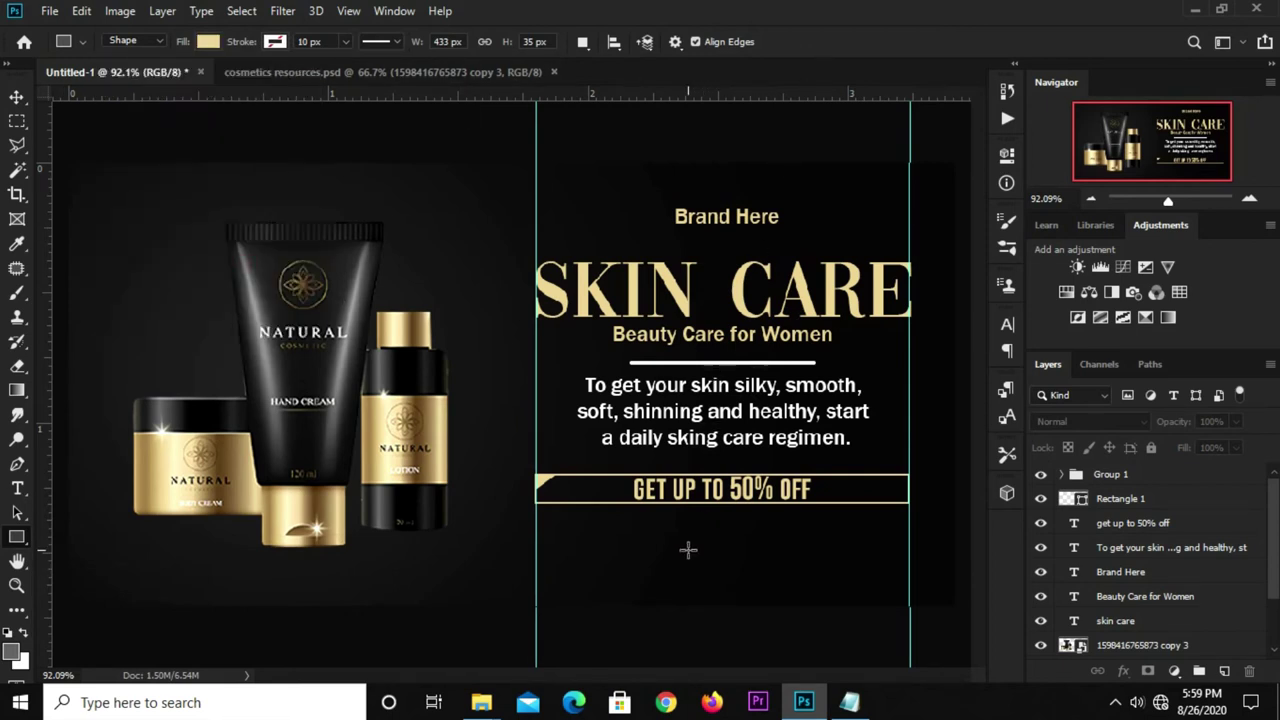
pyautogui.moveTo(645, 558)
pyautogui.mouseDown()
pyautogui.moveTo(798, 587)
pyautogui.moveTo(722, 581)
pyautogui.mouseUp()
# Step: Narrow the gold rectangle to about 152 px wide with Free Transform
pyautogui.press('v')
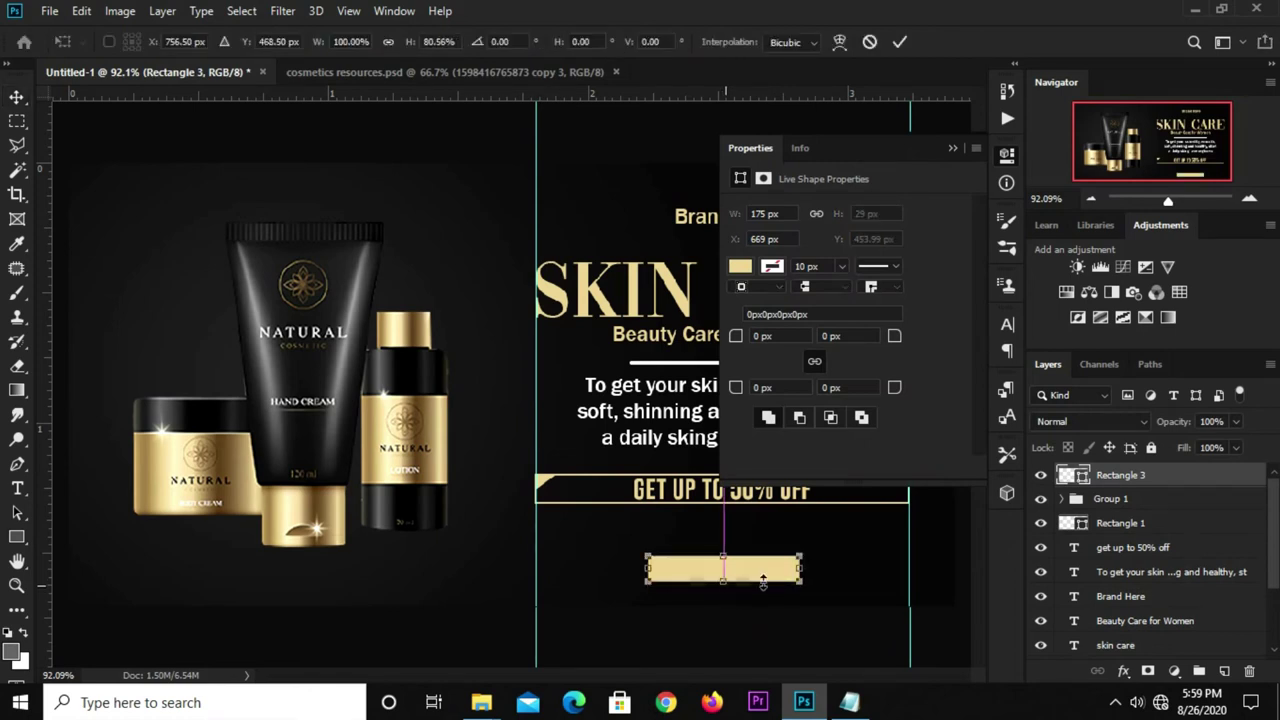
pyautogui.moveTo(800, 569); pyautogui.dragTo(782, 569)
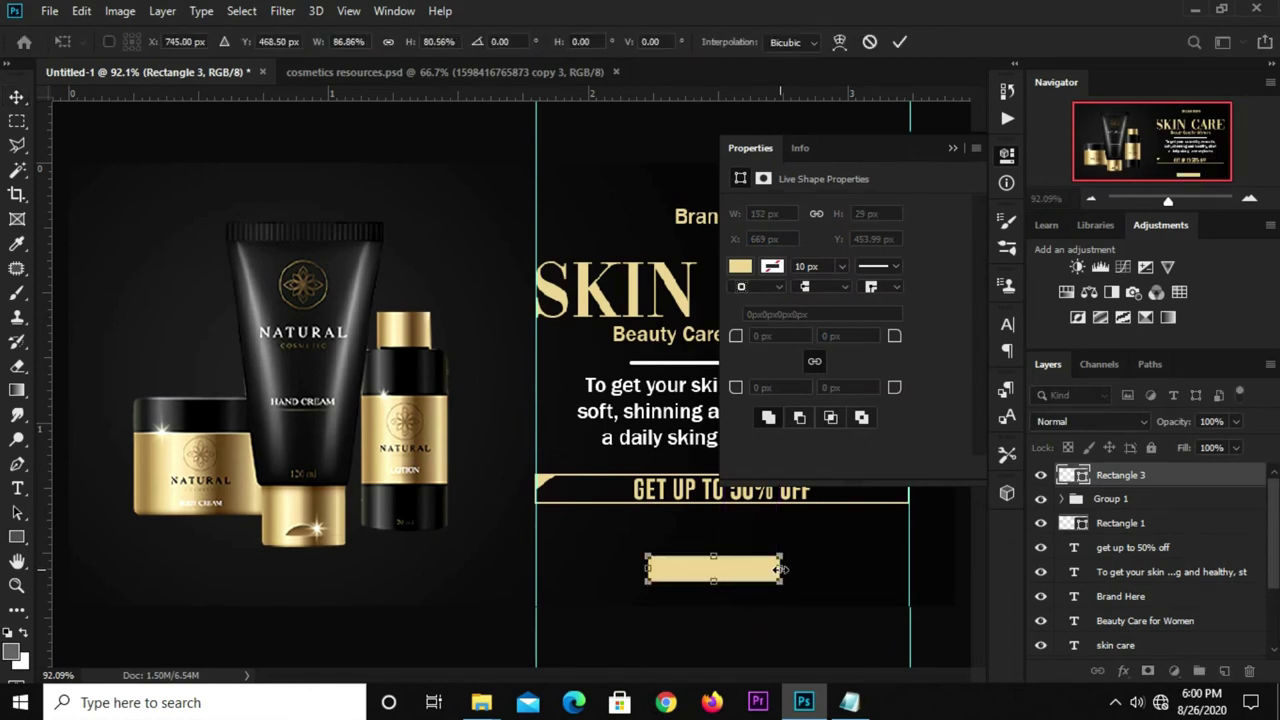
pyautogui.press('Return')
pyautogui.click(952, 148)
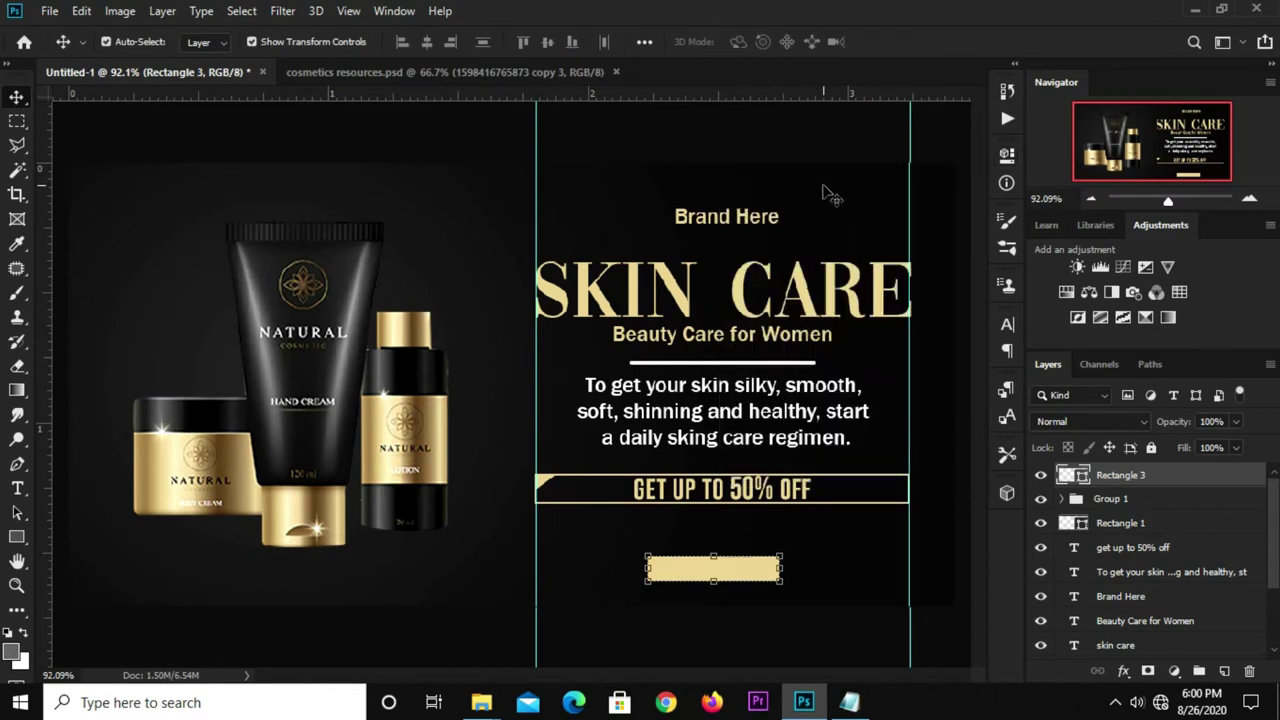
# Step: Marquee-select the area covering the heading and body text block
pyautogui.moveTo(22, 121); pyautogui.dragTo(65, 119)
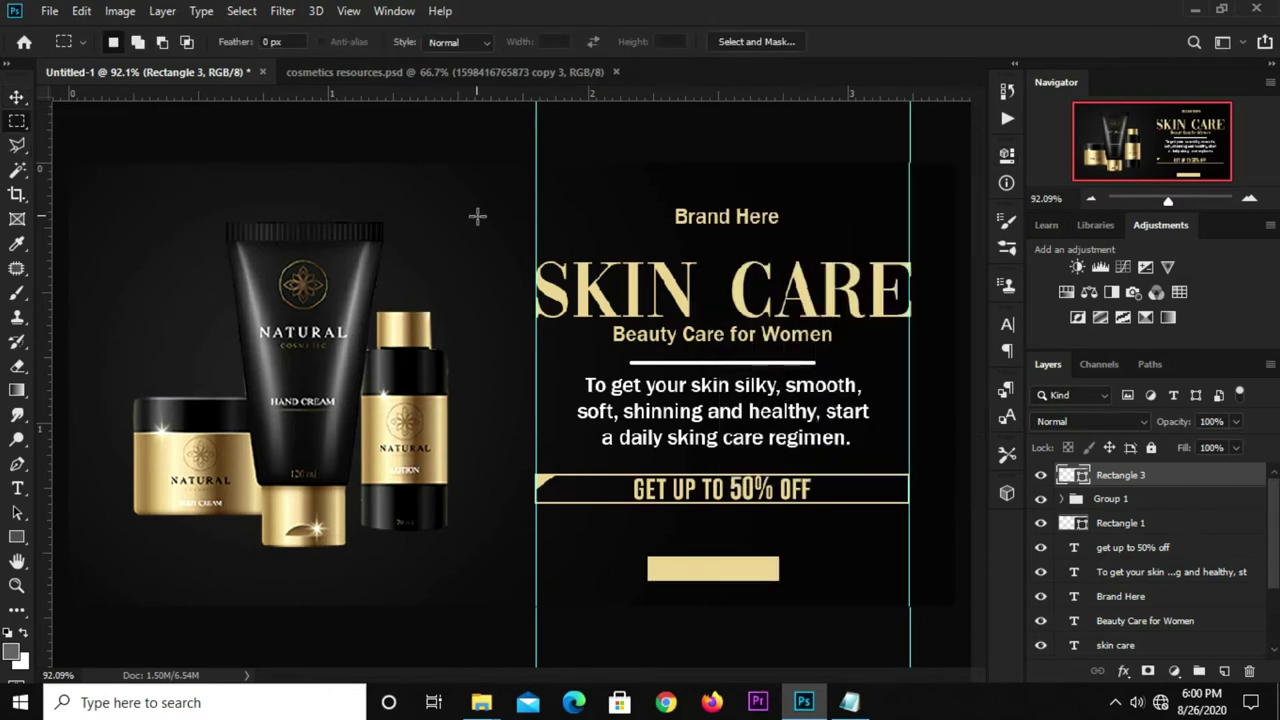
pyautogui.moveTo(535, 255); pyautogui.dragTo(910, 434)
pyautogui.click(18, 97)
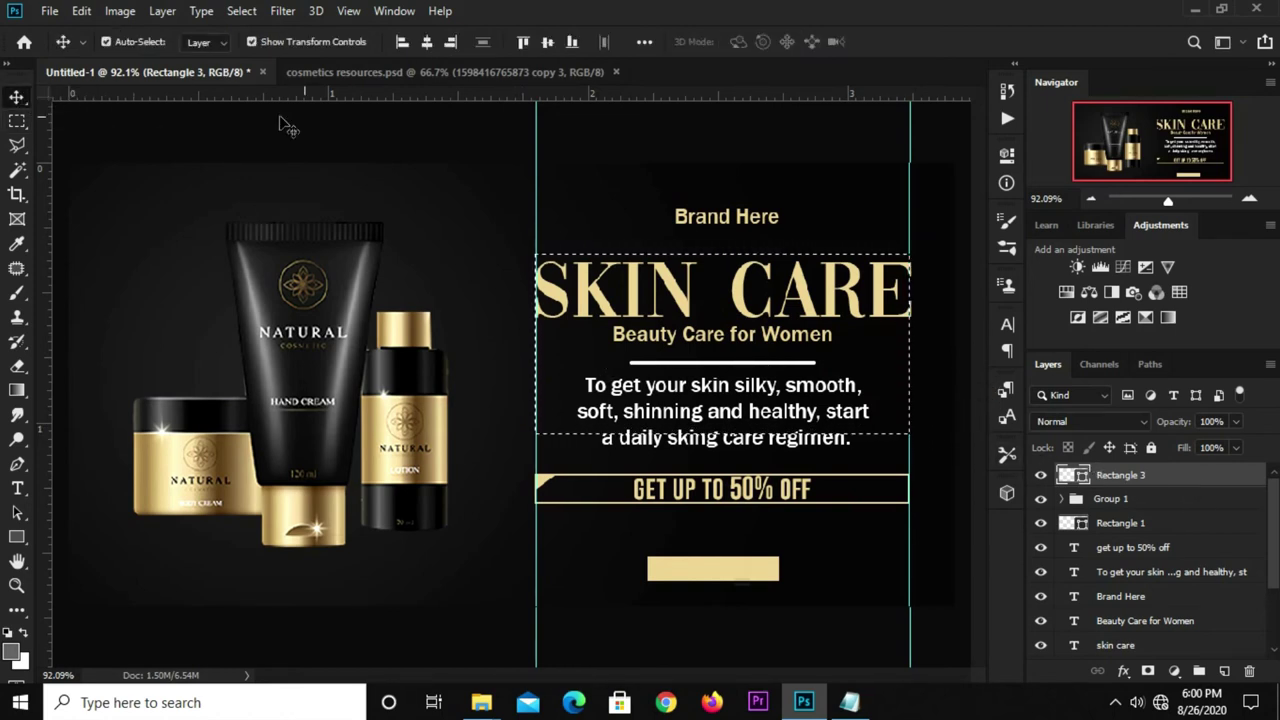
# Step: Centre the gold button rectangle horizontally on the text block and clear the selection
pyautogui.click(427, 43)
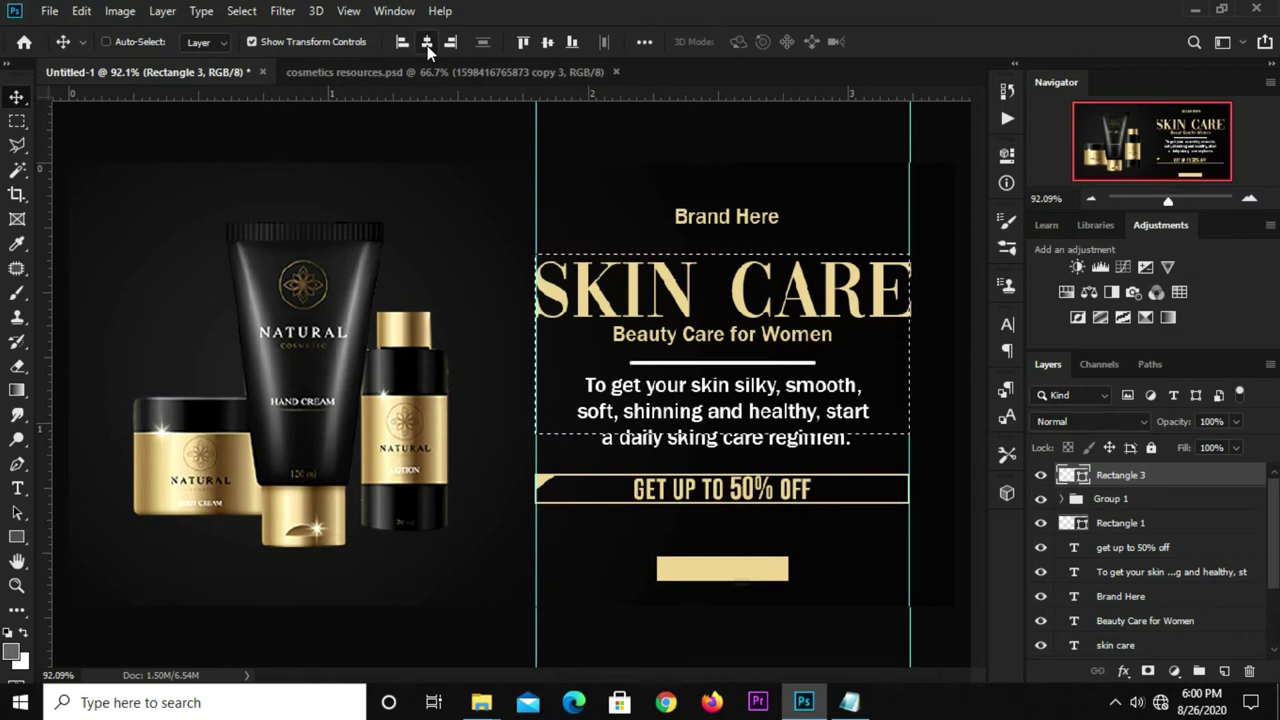
pyautogui.hotkey('ctrl', 'd')
pyautogui.click(447, 140)
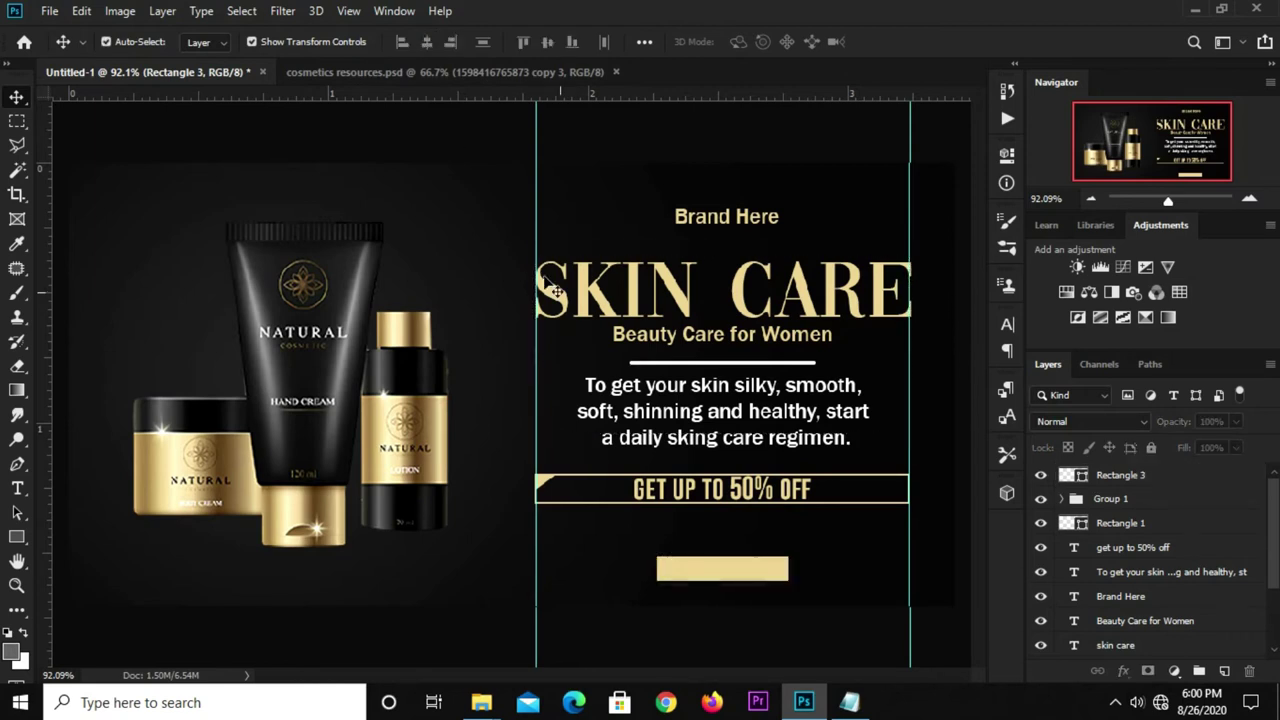
# Step: Duplicate the paragraph text toward the button and retype it as 'BUY NOW'
pyautogui.click(744, 429)
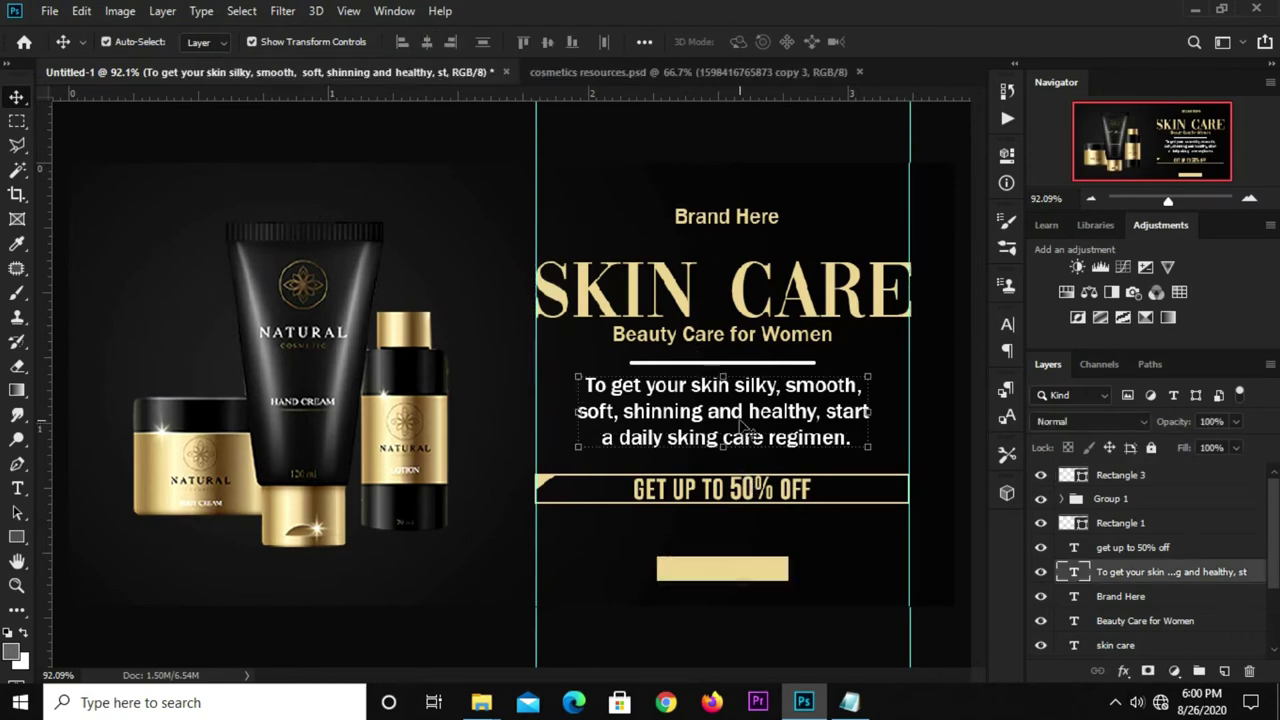
pyautogui.moveTo(754, 424); pyautogui.dragTo(572, 540)
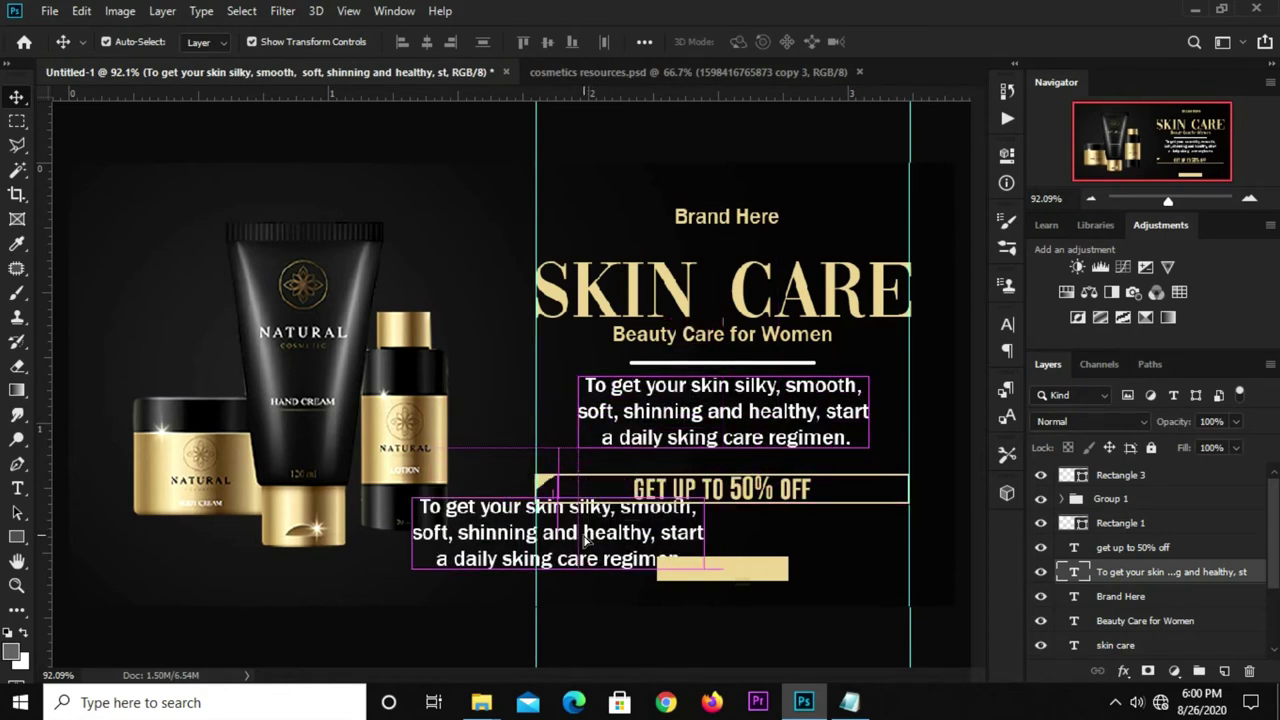
pyautogui.press('t')
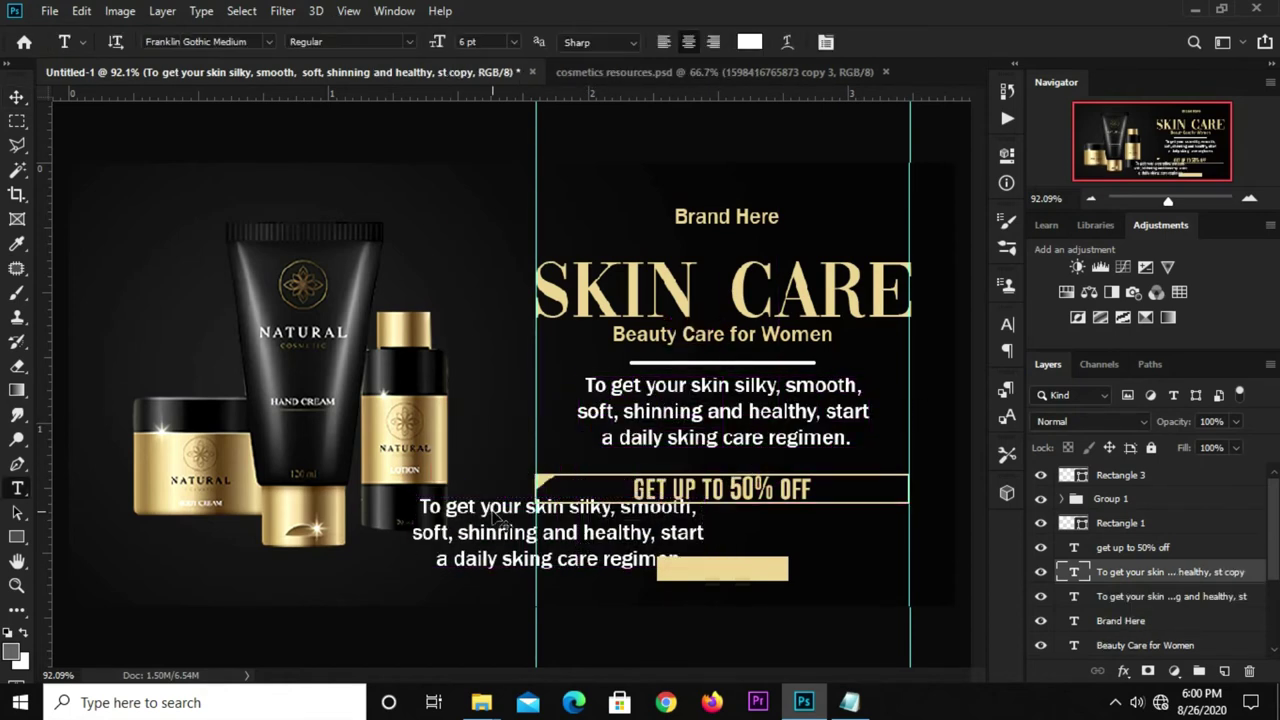
pyautogui.press('b')
pyautogui.hotkey('ctrl', 'a')
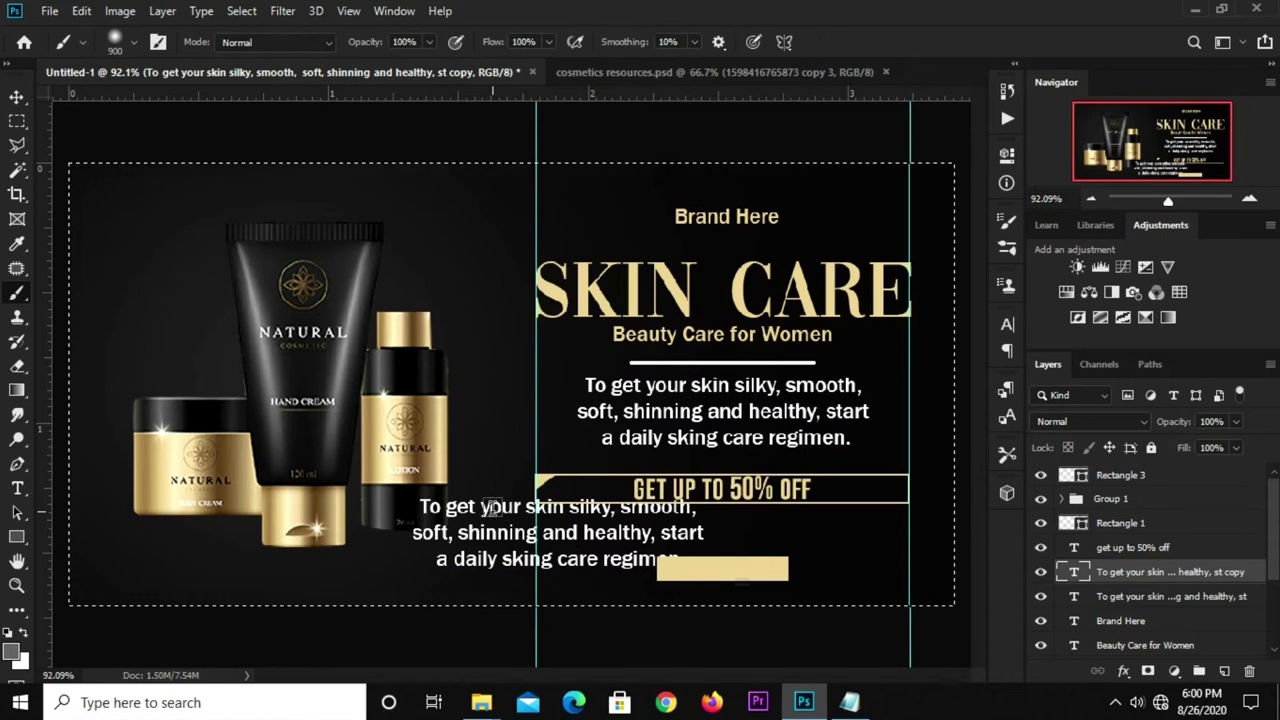
pyautogui.press('v')
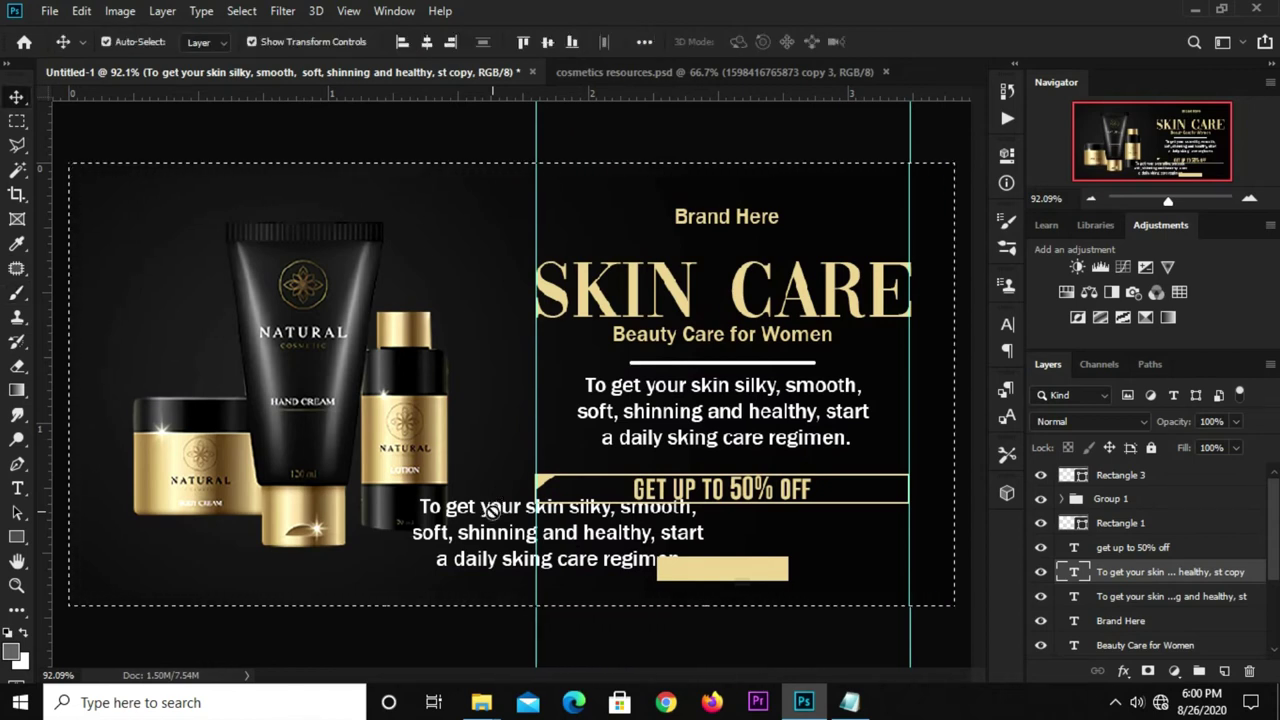
pyautogui.hotkey('ctrl', 'd')
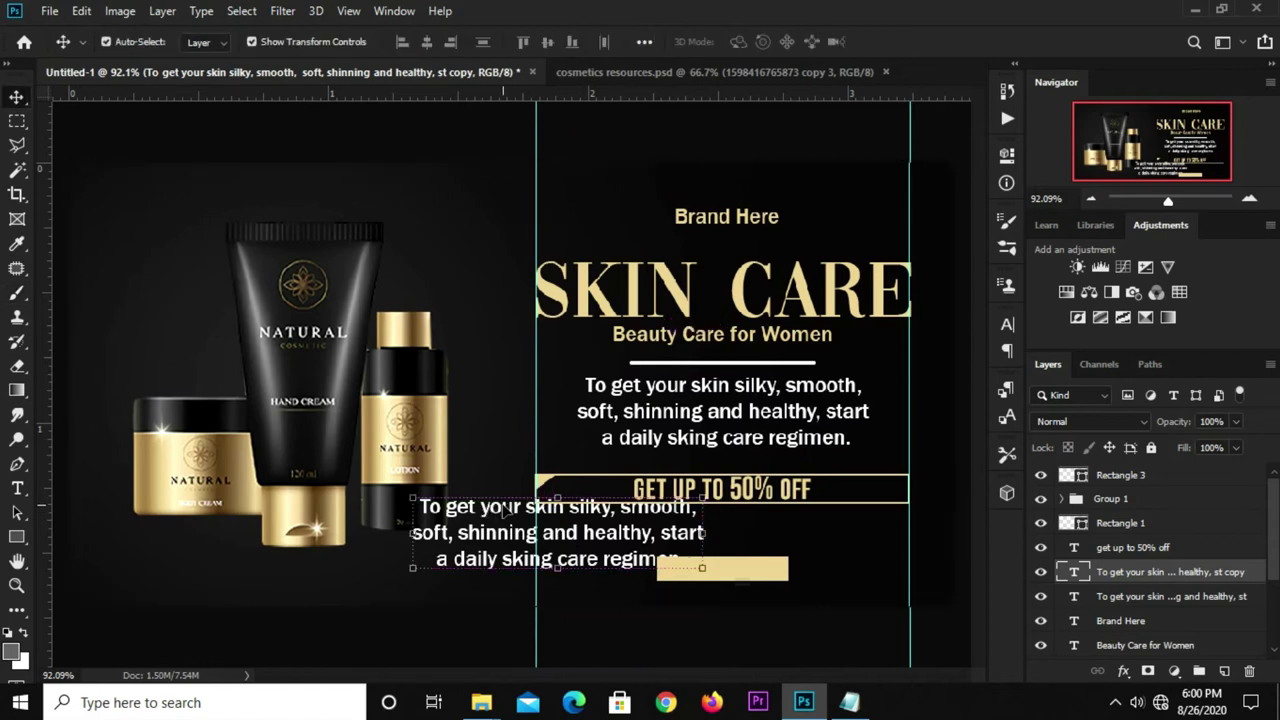
pyautogui.doubleClick(505, 510)
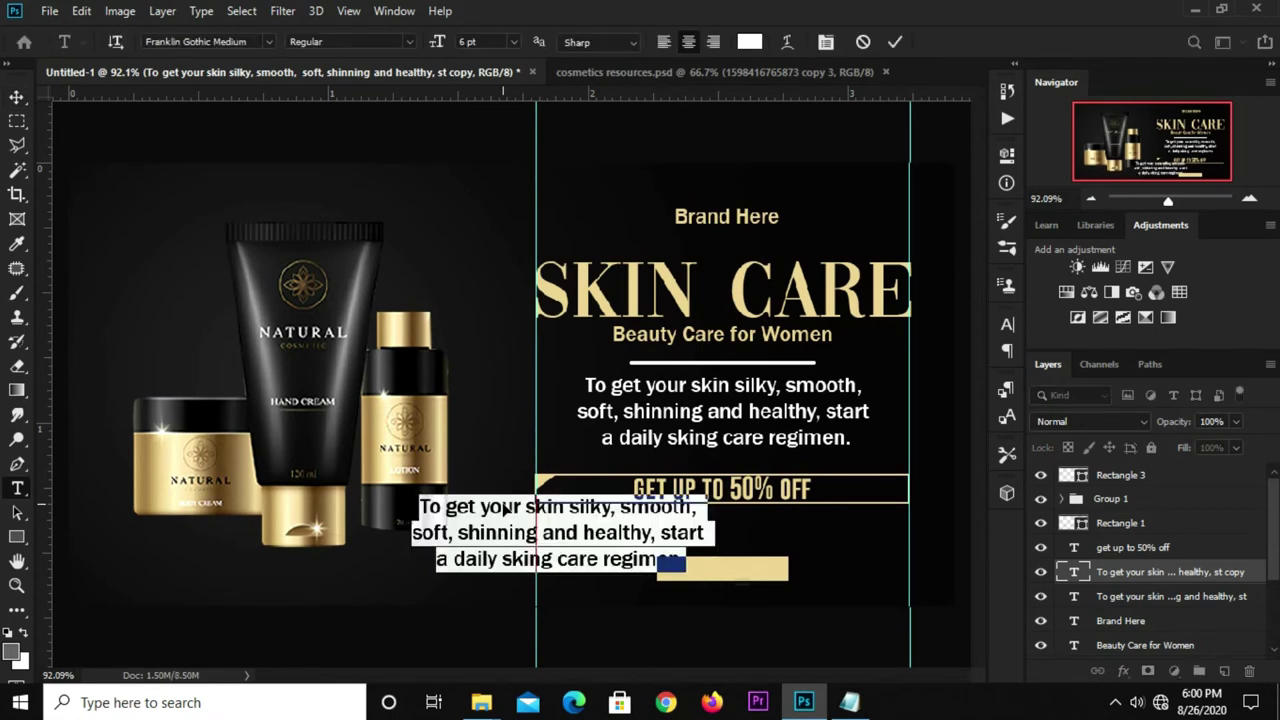
pyautogui.write('BUY')
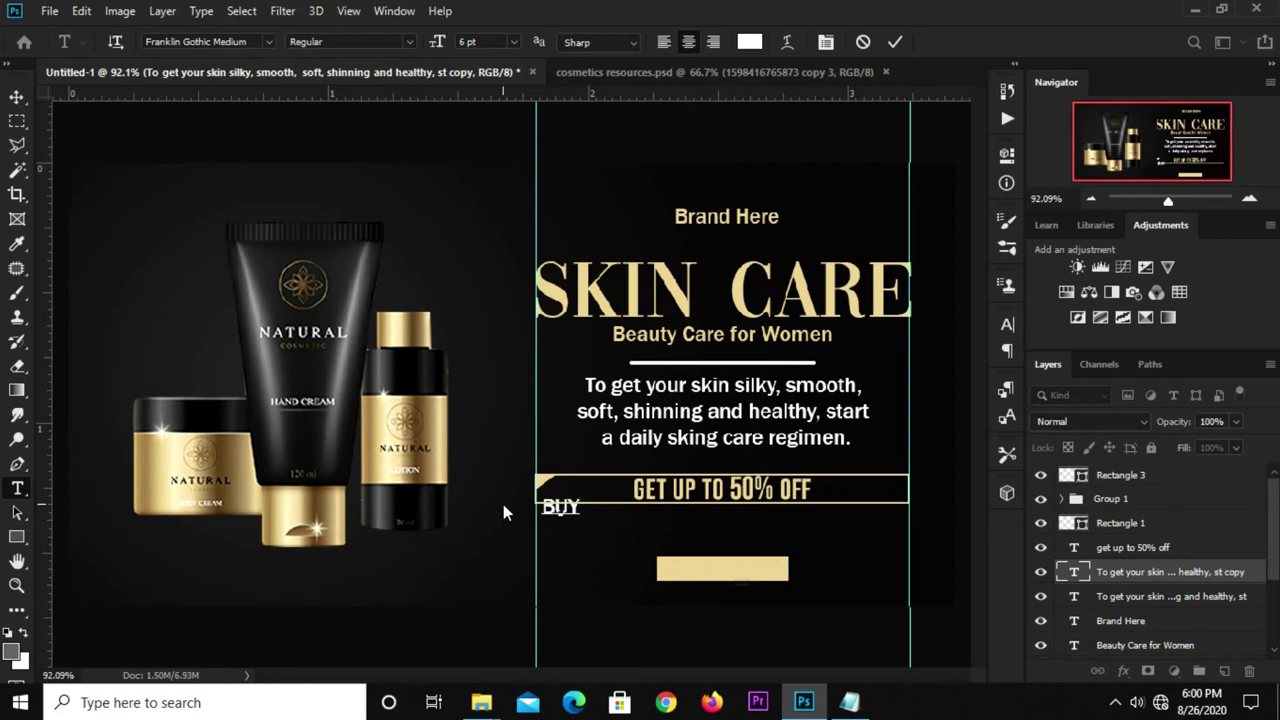
pyautogui.write(' NOW')
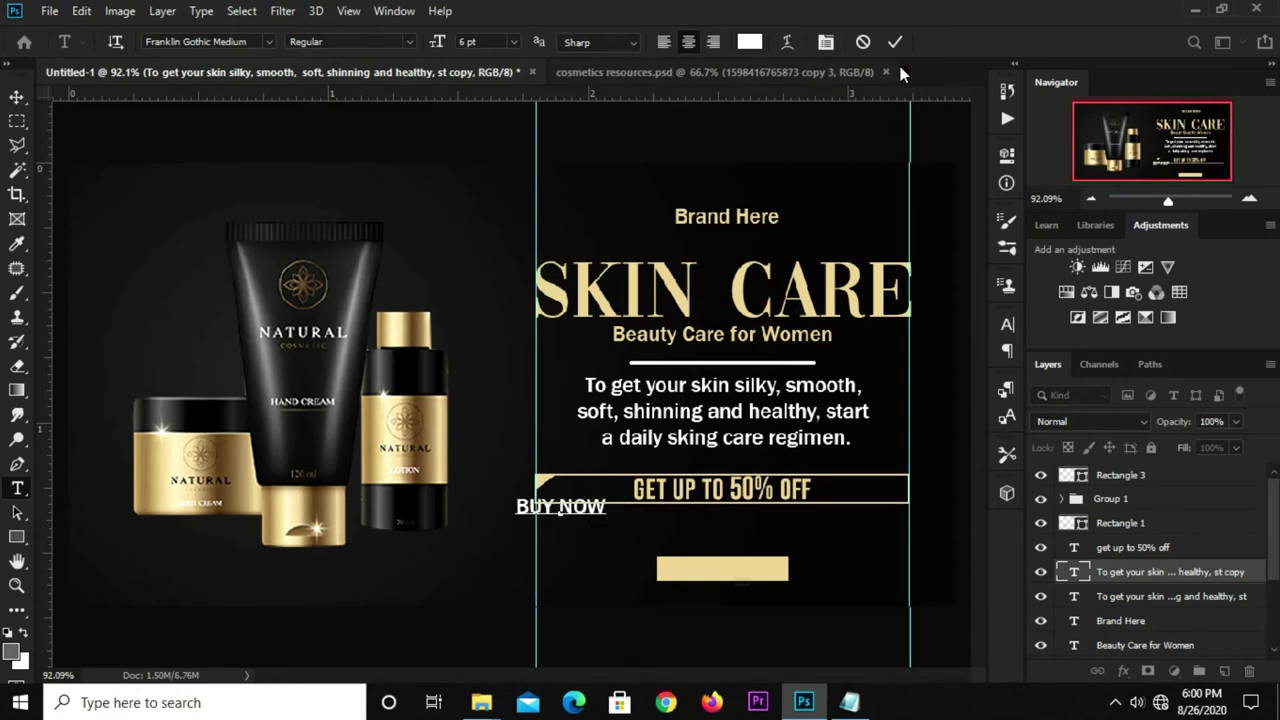
# Step: Set the BUY NOW text colour to the dark background colour in the Character panel
pyautogui.click(1006, 326)
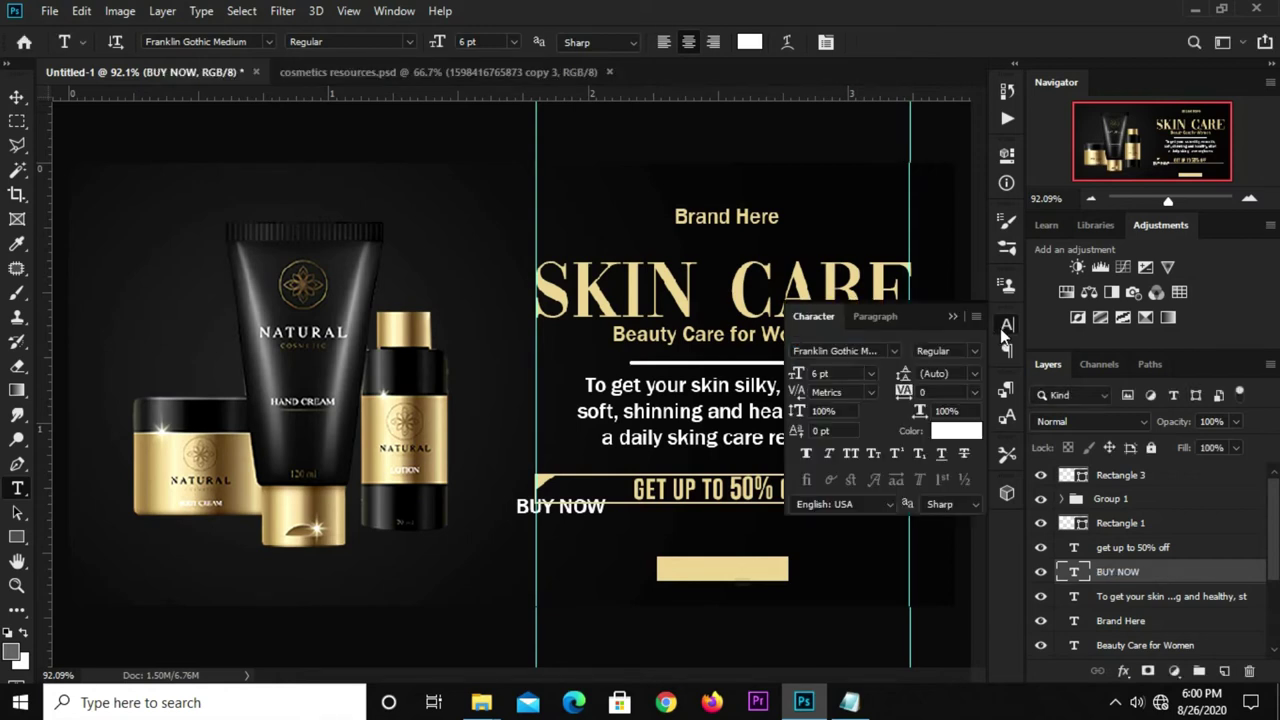
pyautogui.click(948, 436)
pyautogui.click(938, 198)
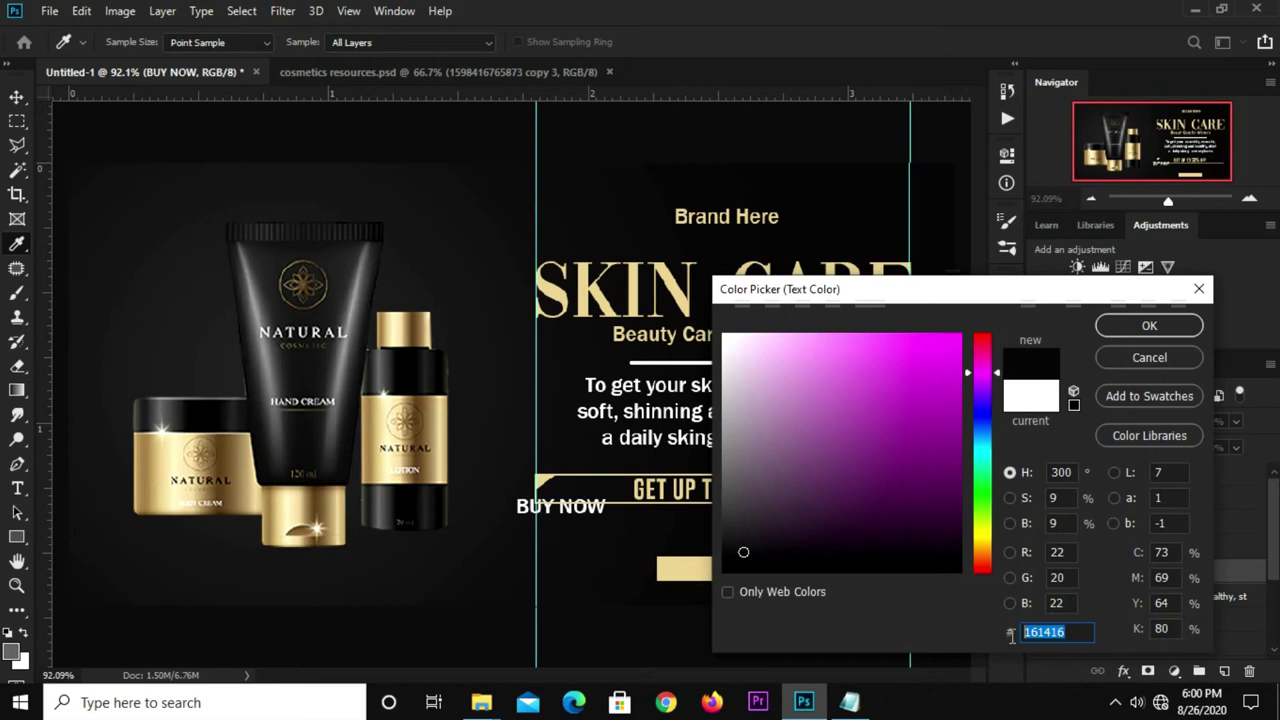
pyautogui.click(1149, 325)
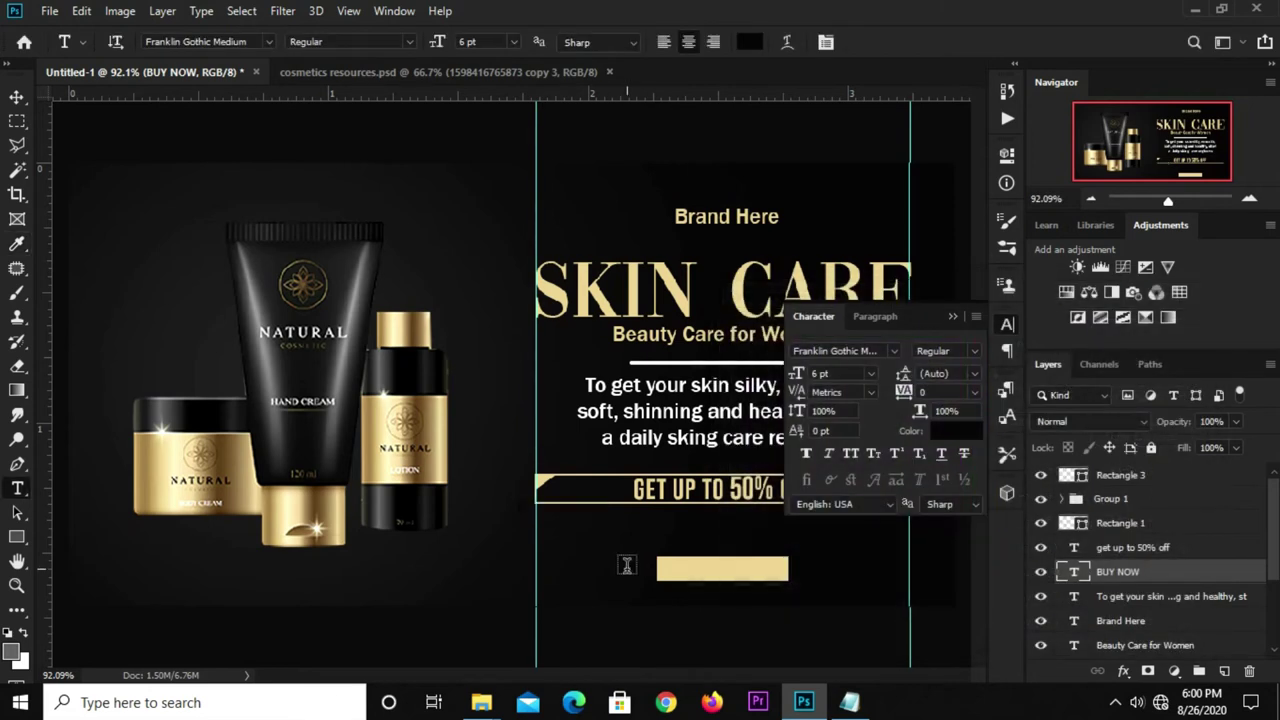
pyautogui.click(952, 317)
# Step: Move BUY NOW onto the gold button and stack its layer above the rectangle
pyautogui.press('v')
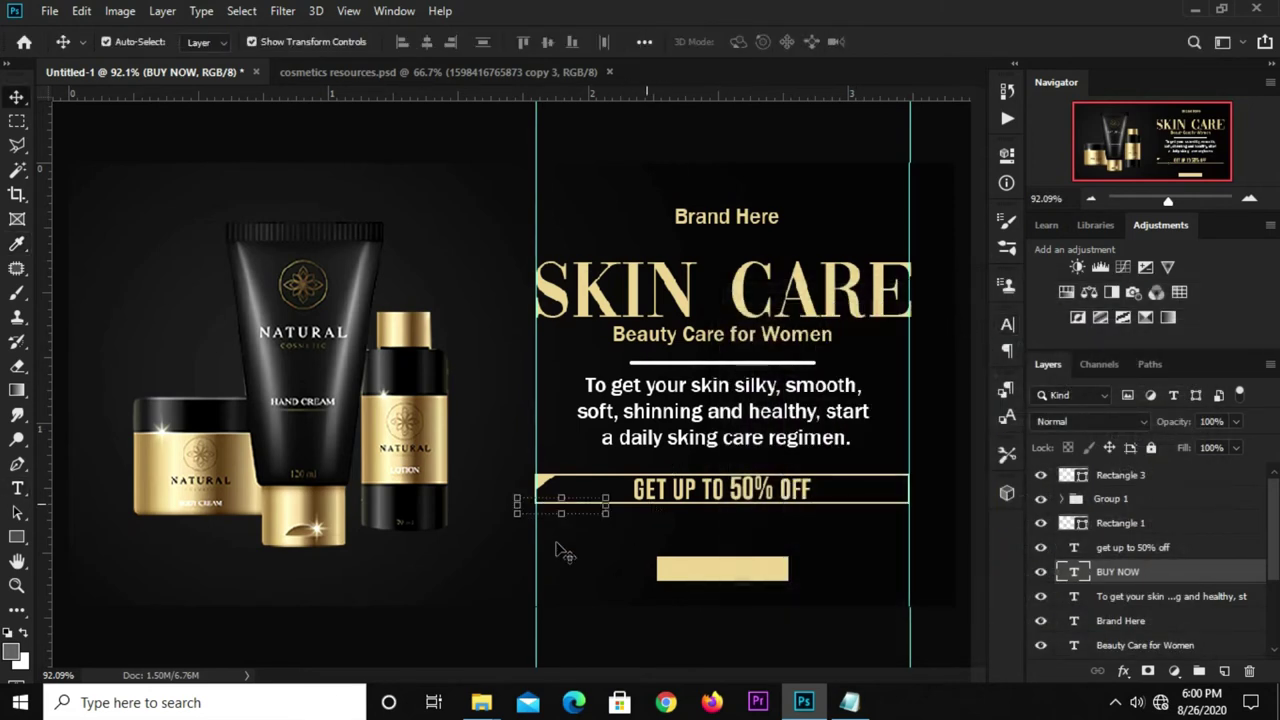
pyautogui.moveTo(584, 514); pyautogui.dragTo(749, 580)
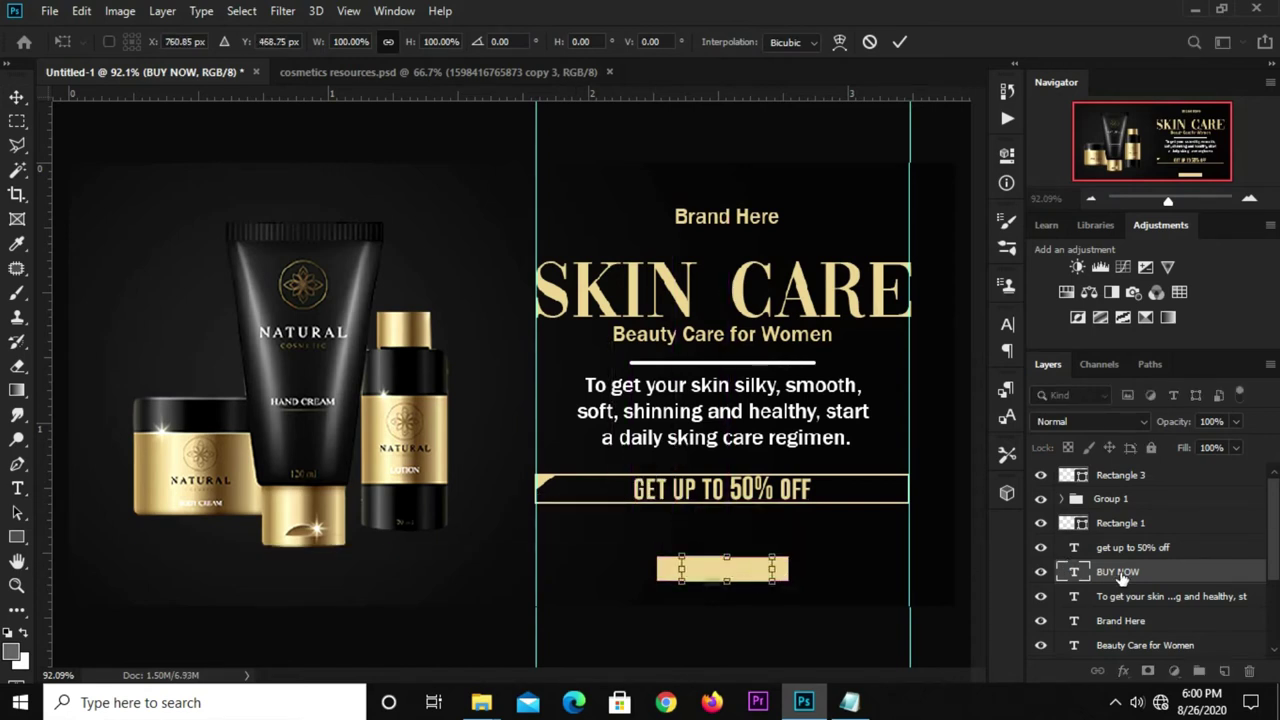
pyautogui.moveTo(1120, 578); pyautogui.dragTo(1110, 450)
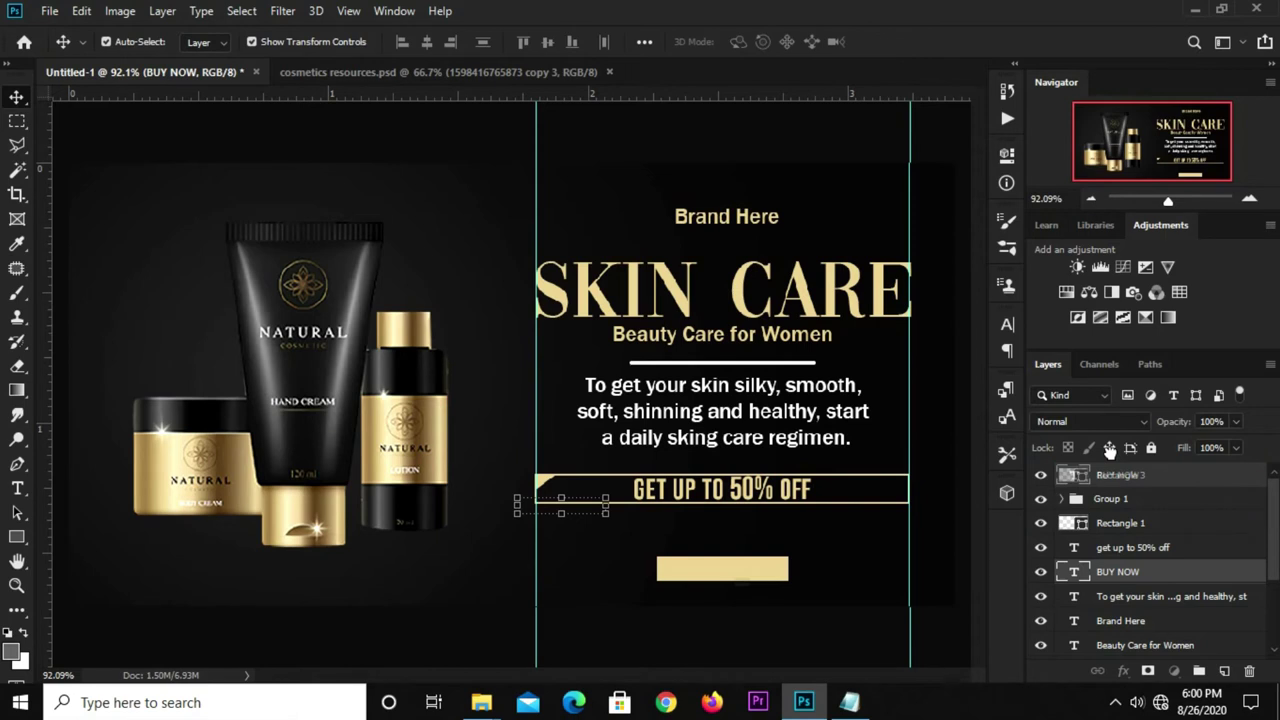
pyautogui.moveTo(1110, 450); pyautogui.dragTo(1100, 478)
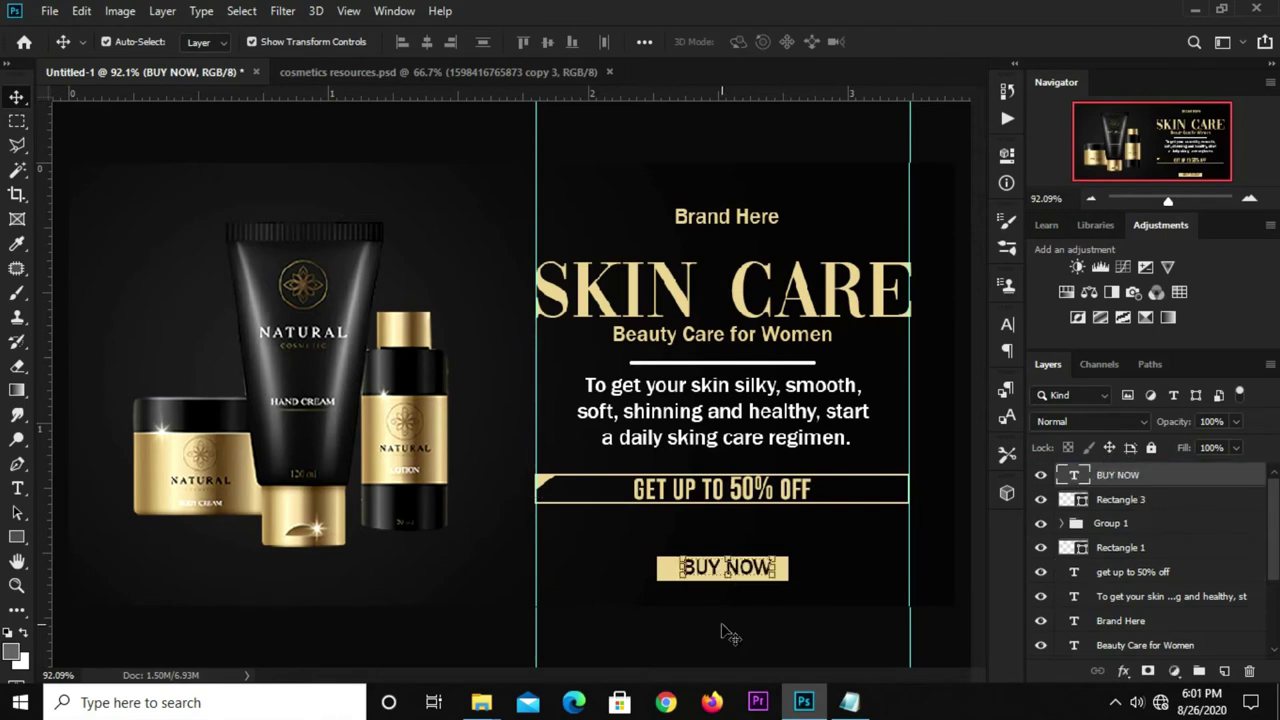
# Step: Enlarge BUY NOW to about 117% and select the gold button rectangle layer
pyautogui.hotkey('ctrl', 't')
pyautogui.moveTo(679, 588); pyautogui.dragTo(671, 595)
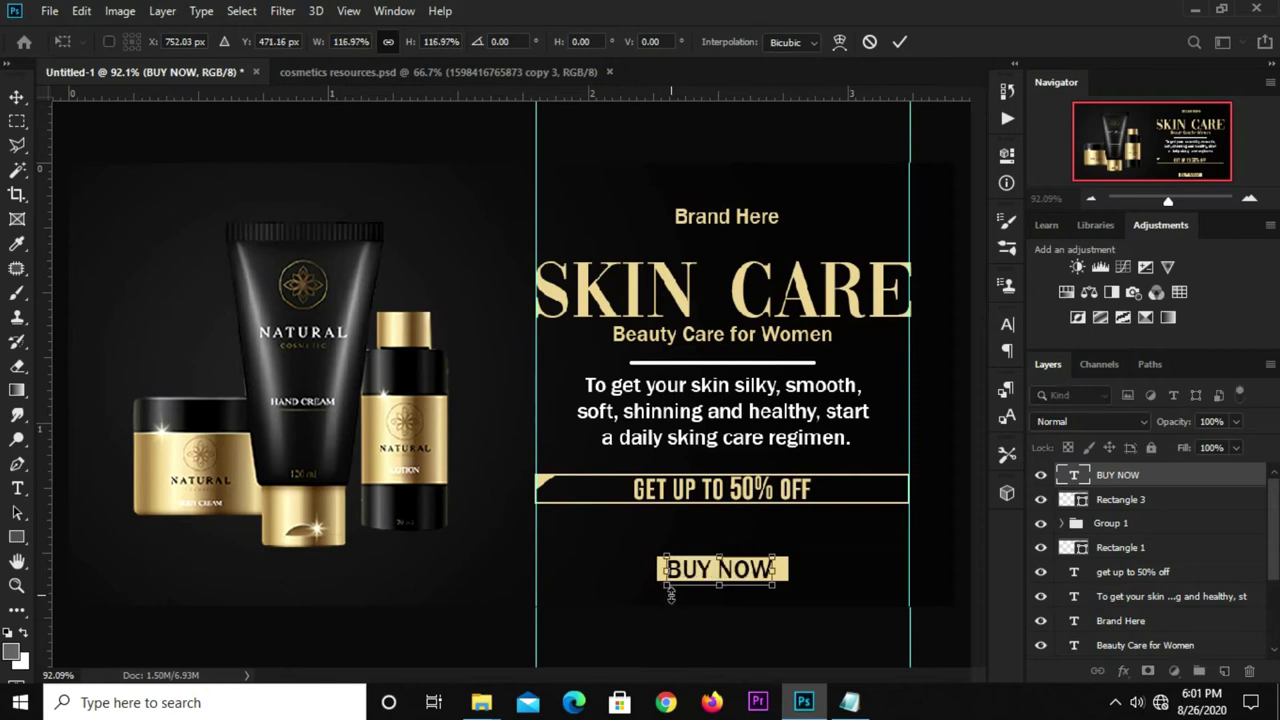
pyautogui.press('Return')
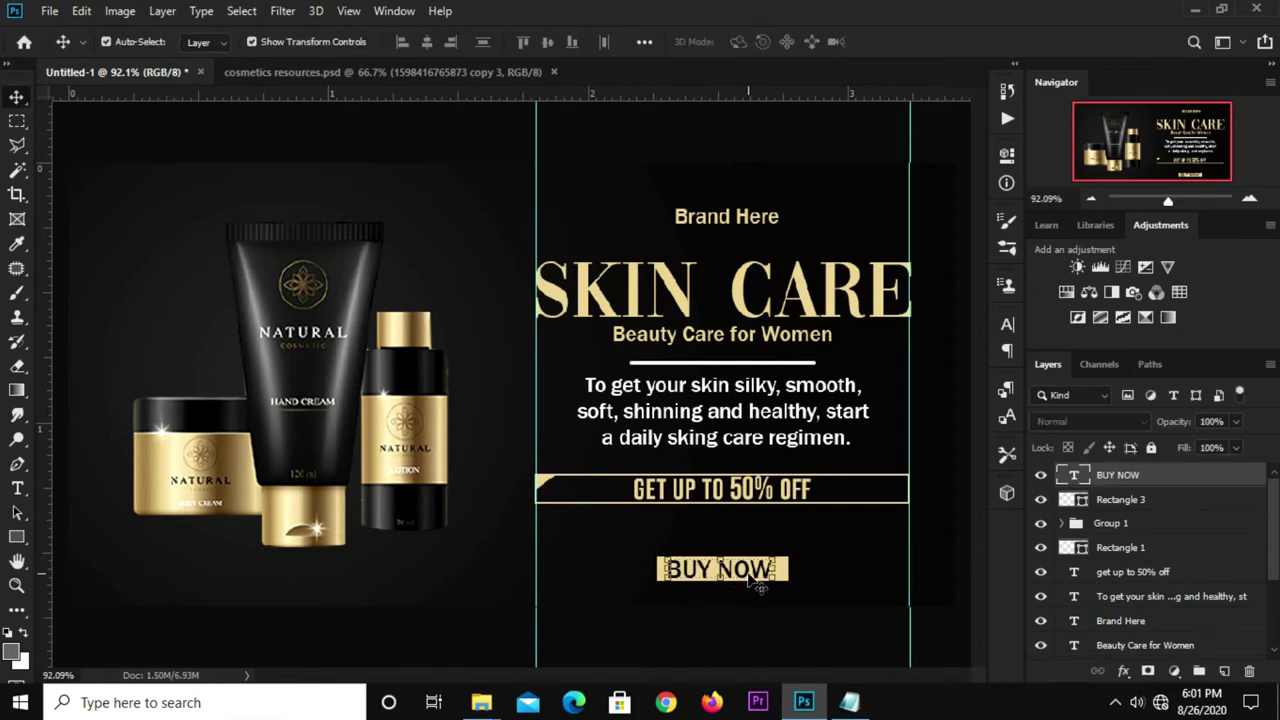
pyautogui.click(757, 585)
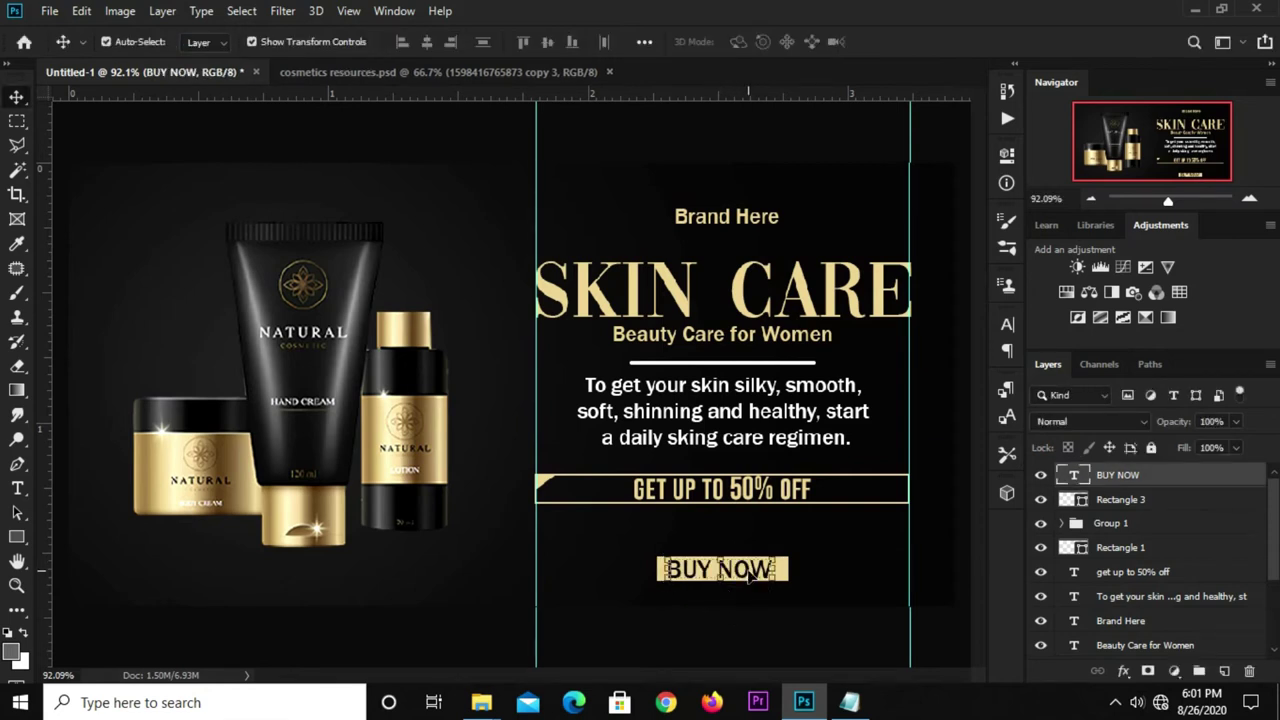
pyautogui.click(925, 577)
pyautogui.click(1125, 502)
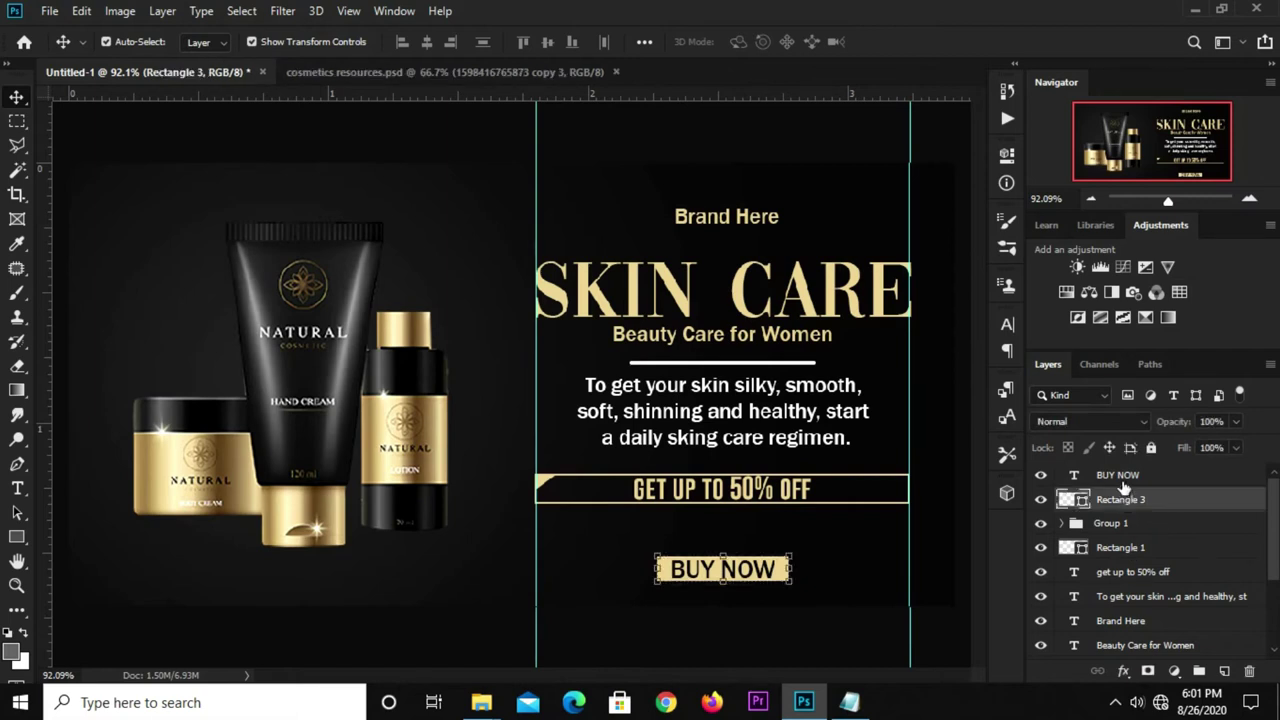
# Step: Group the BUY NOW text with its gold box and nudge the group slightly upward
pyautogui.keyDown('shift'); pyautogui.click(1121, 478); pyautogui.keyUp('shift')
pyautogui.hotkey('ctrl', 'g')
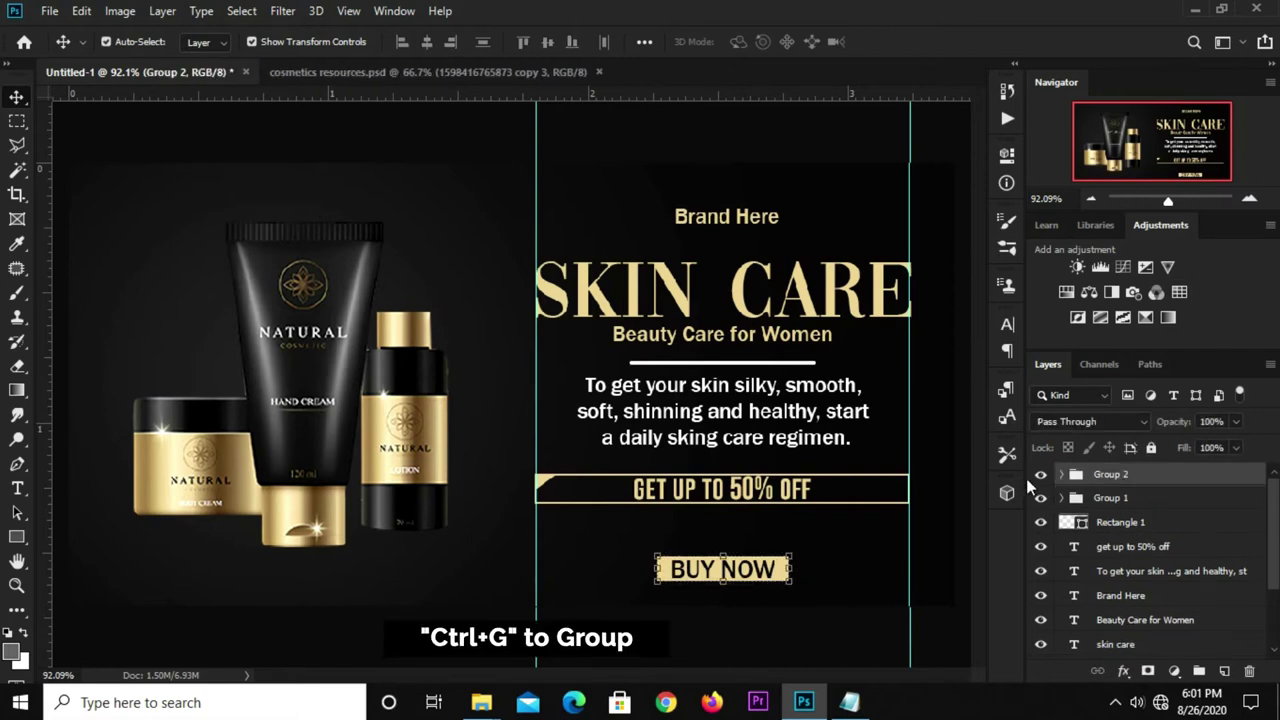
pyautogui.click(1040, 474)
pyautogui.press('Up')
pyautogui.press('Up')
pyautogui.press('Up')
pyautogui.press('Up')
pyautogui.press('Up')
pyautogui.press('Up')
pyautogui.press('Up')
pyautogui.press('Up')
pyautogui.press('Up')
pyautogui.press('Down')
pyautogui.press('Down')
pyautogui.press('Down')
pyautogui.press('Down')
pyautogui.press('Down')
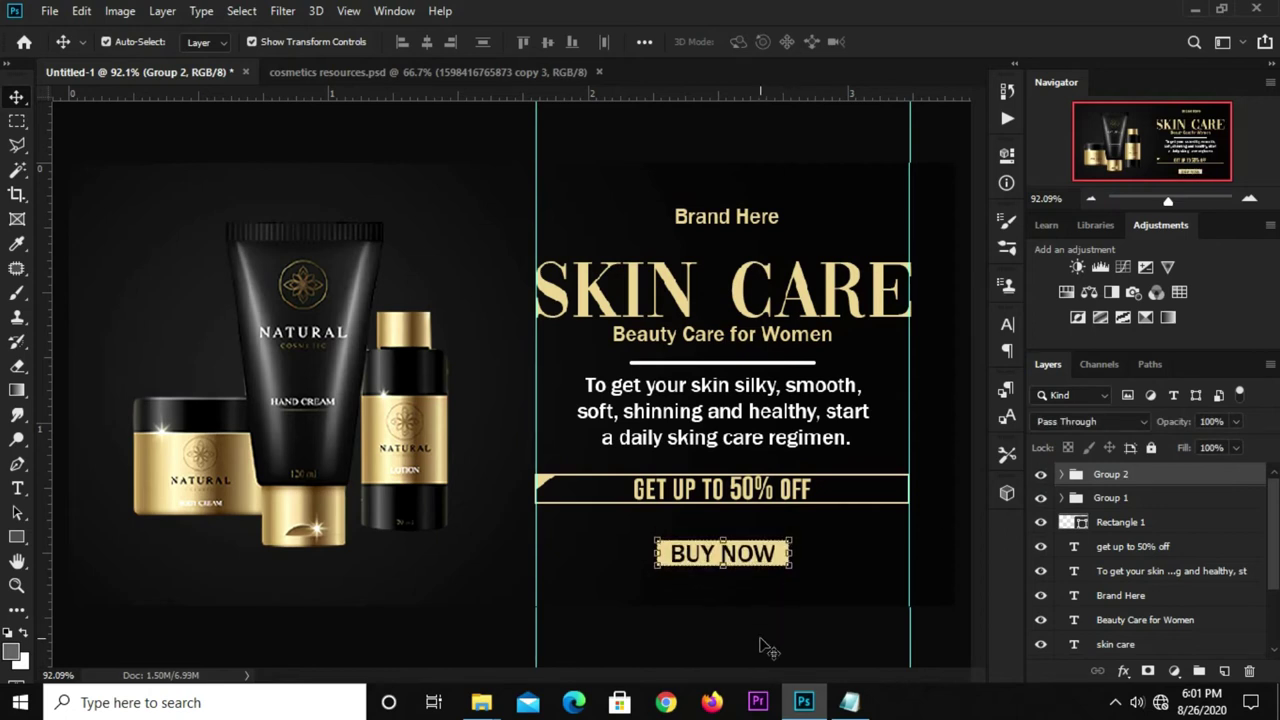
pyautogui.click(760, 648)
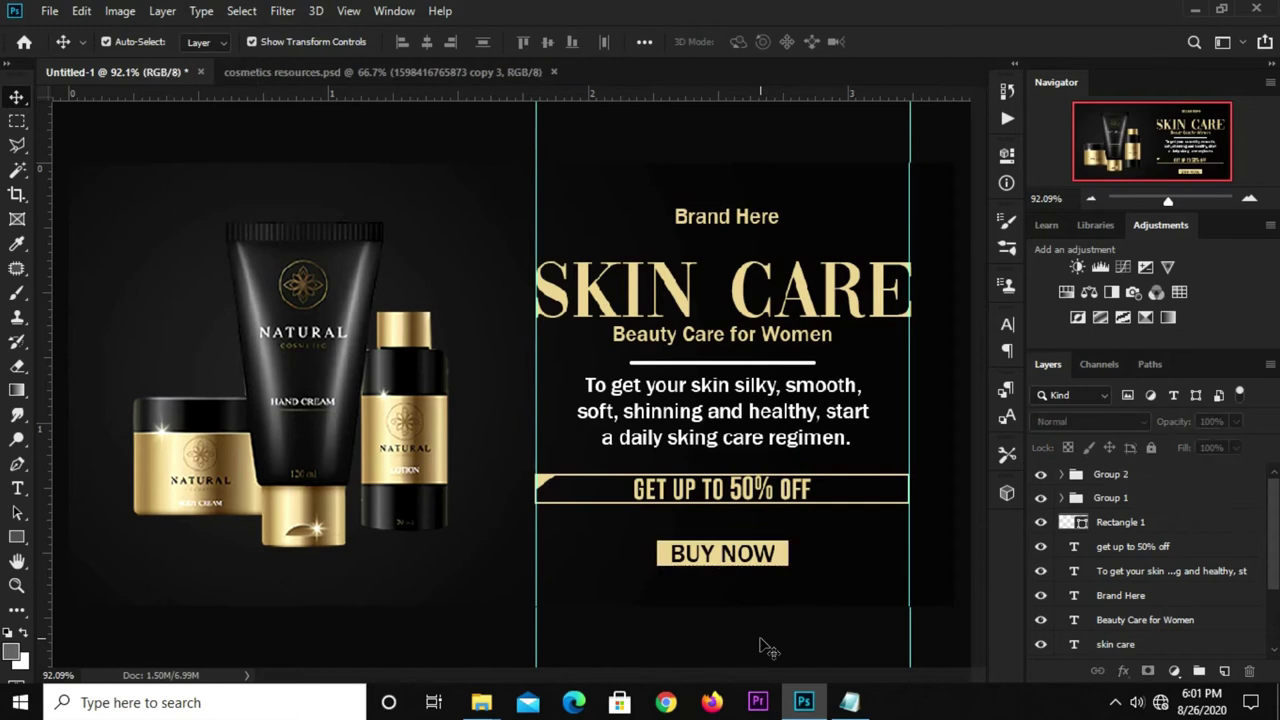
# Step: Zoom out to the whole banner and clear all guides
pyautogui.hotkey('ctrl', '-')
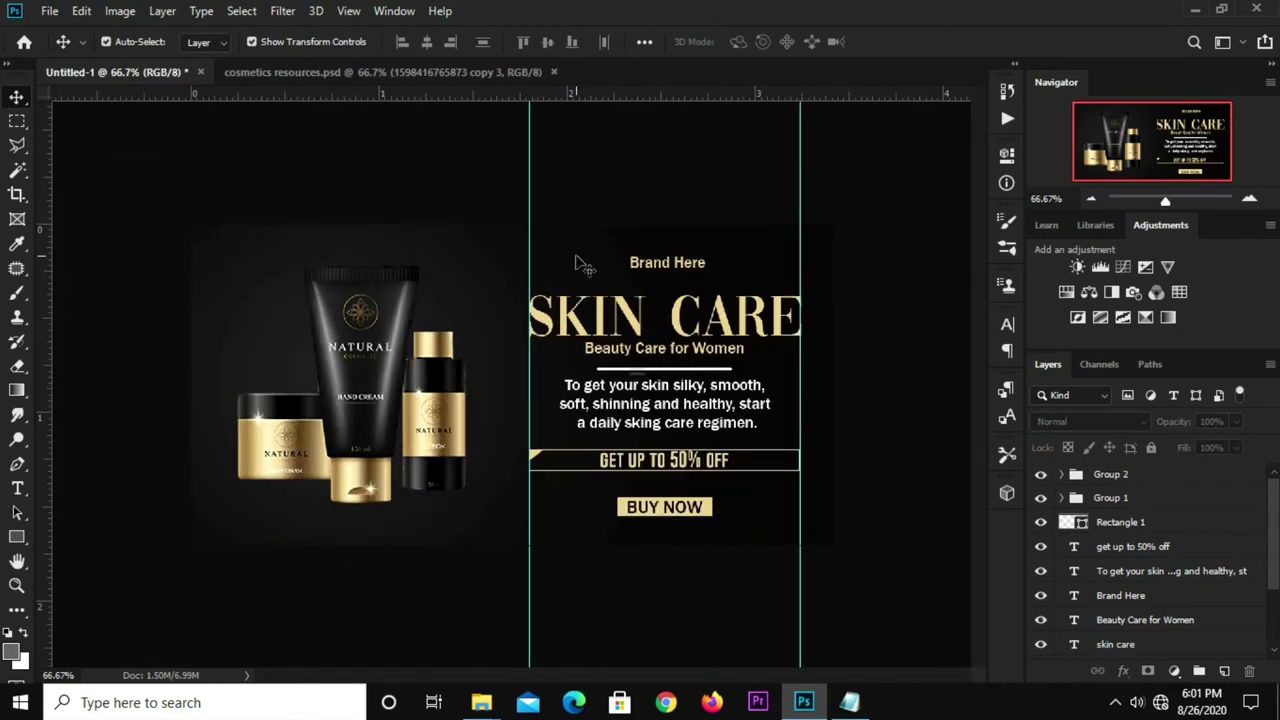
pyautogui.click(348, 12)
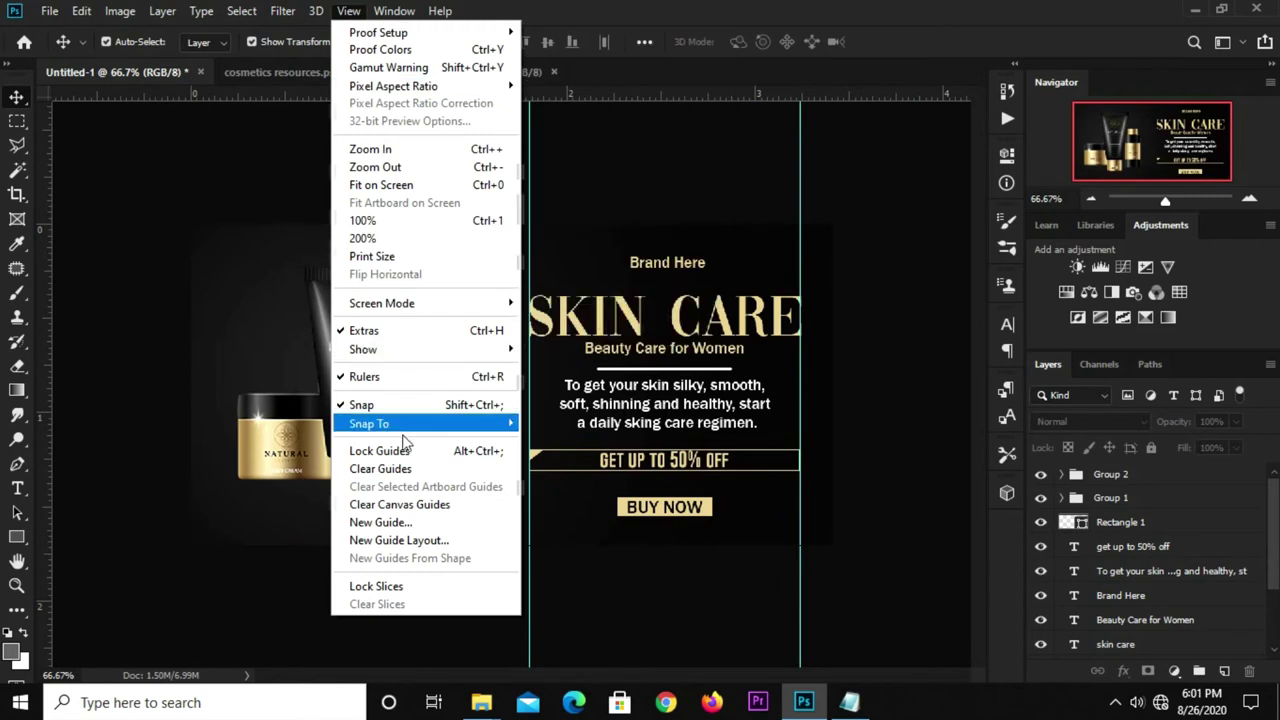
pyautogui.click(408, 470)
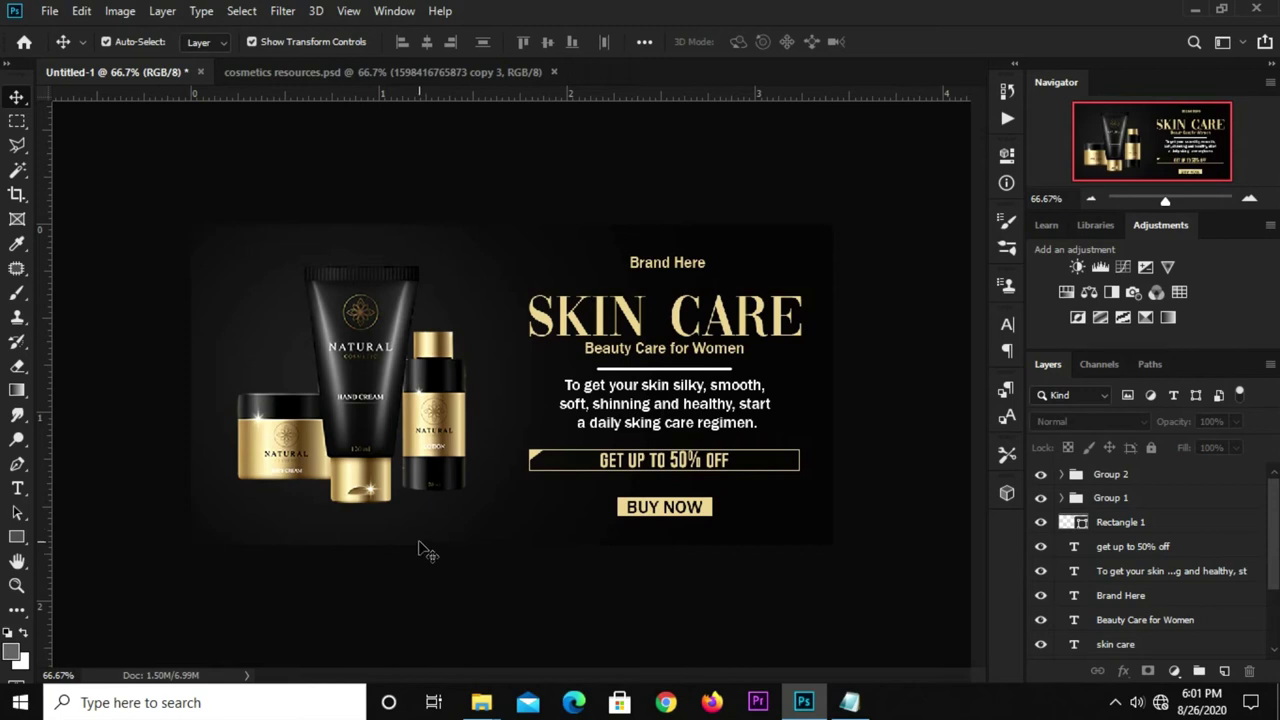
# Step: Choose the Ellipse Tool and bring up its fill colour choices
pyautogui.click(20, 537)
pyautogui.rightClick(24, 549)
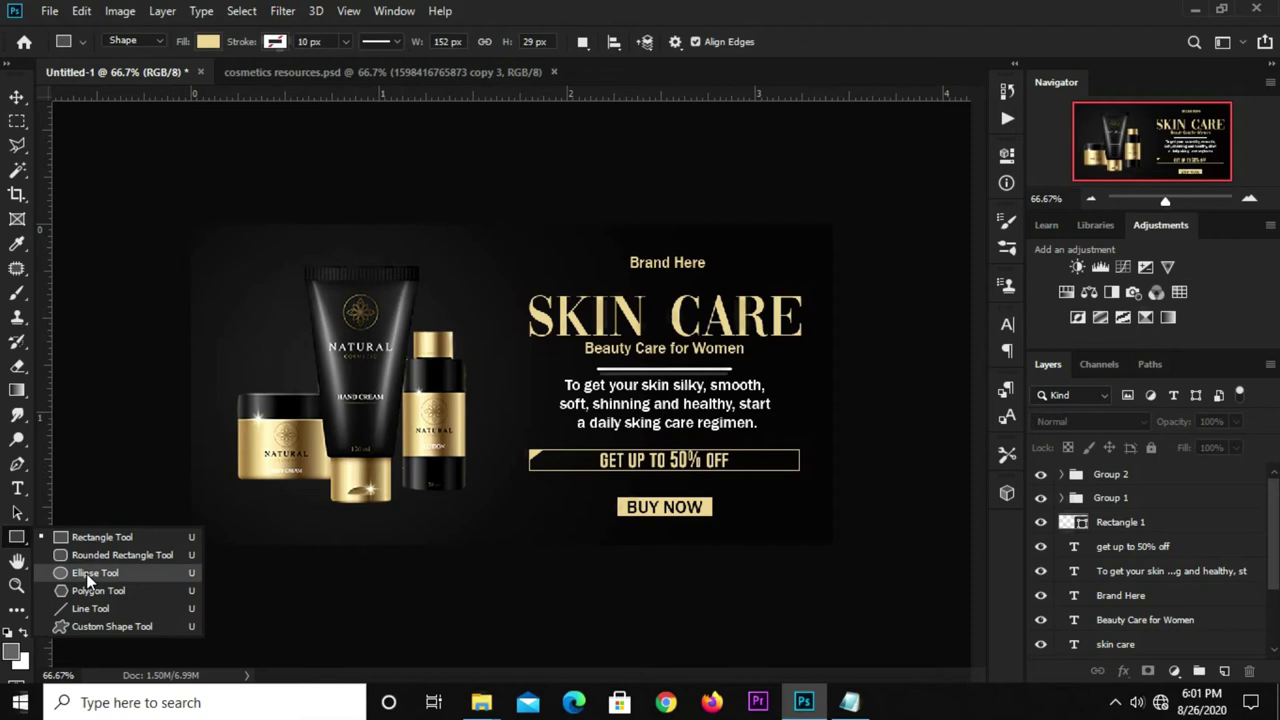
pyautogui.click(86, 573)
pyautogui.click(208, 42)
# Step: Draw a #ddc78c gold circle left of the tube and scale it to 42 × 42 px
pyautogui.click(298, 79)
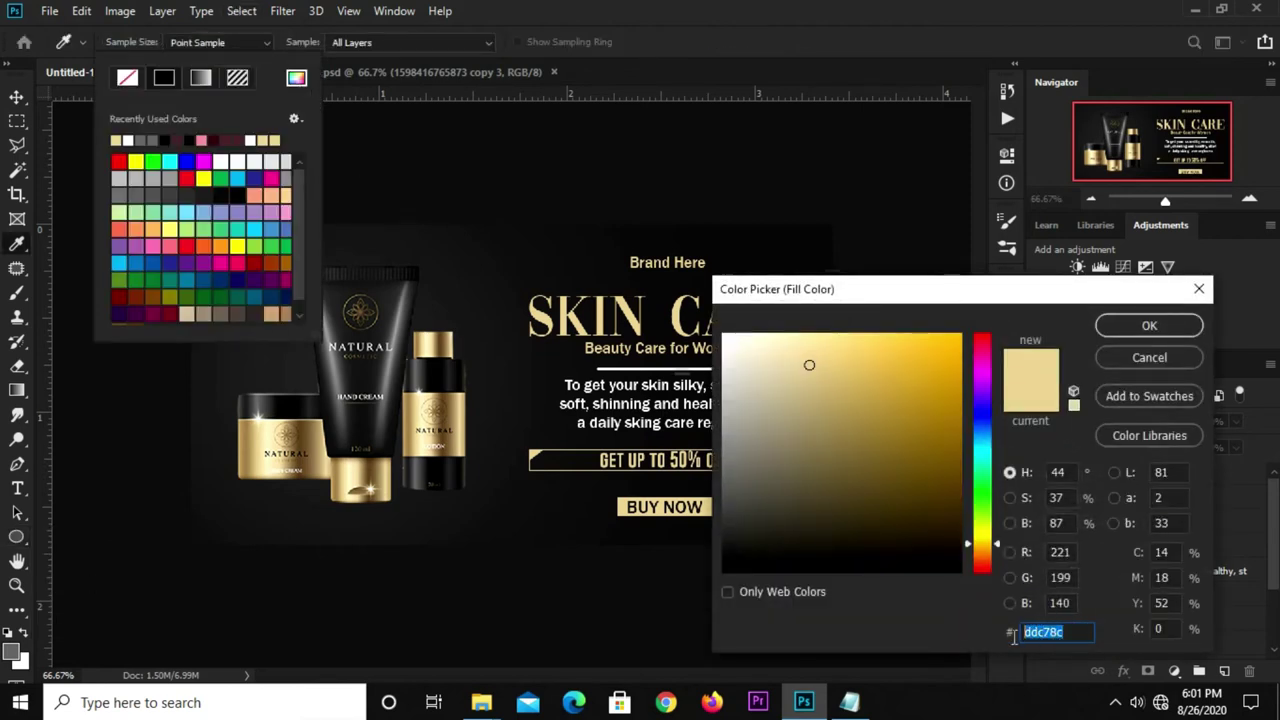
pyautogui.click(1121, 325)
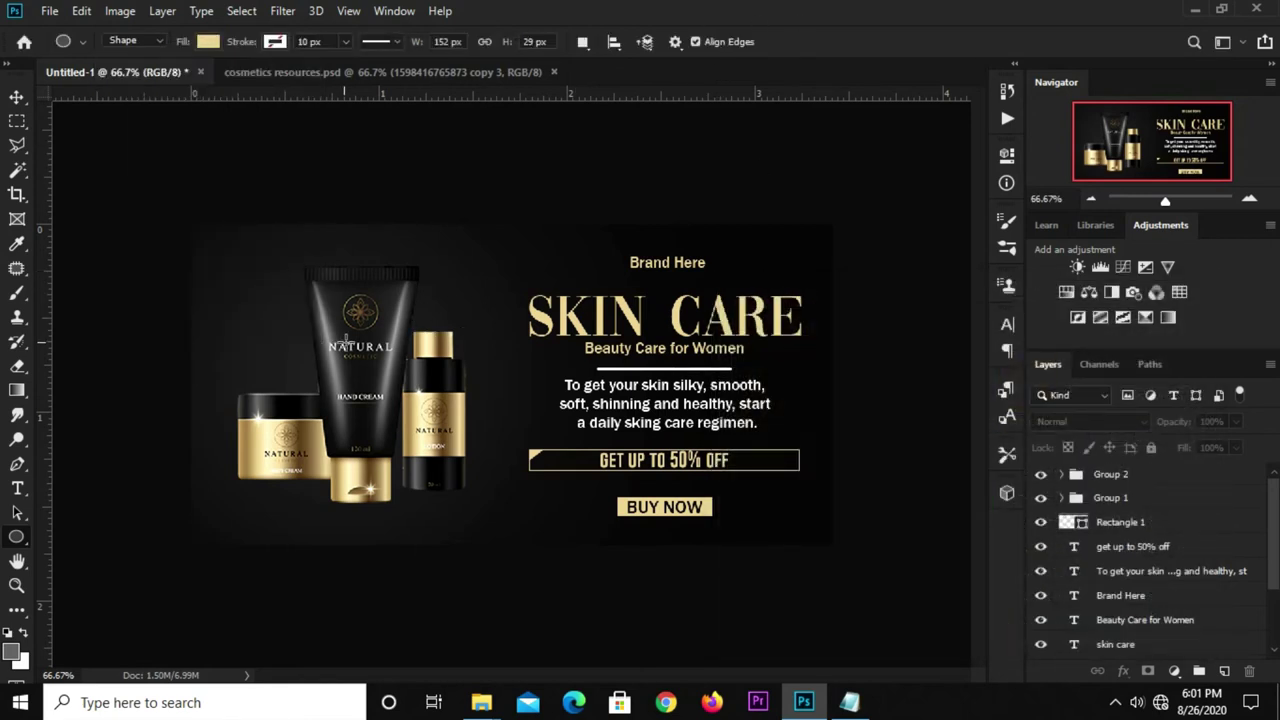
pyautogui.moveTo(261, 273); pyautogui.dragTo(302, 315)
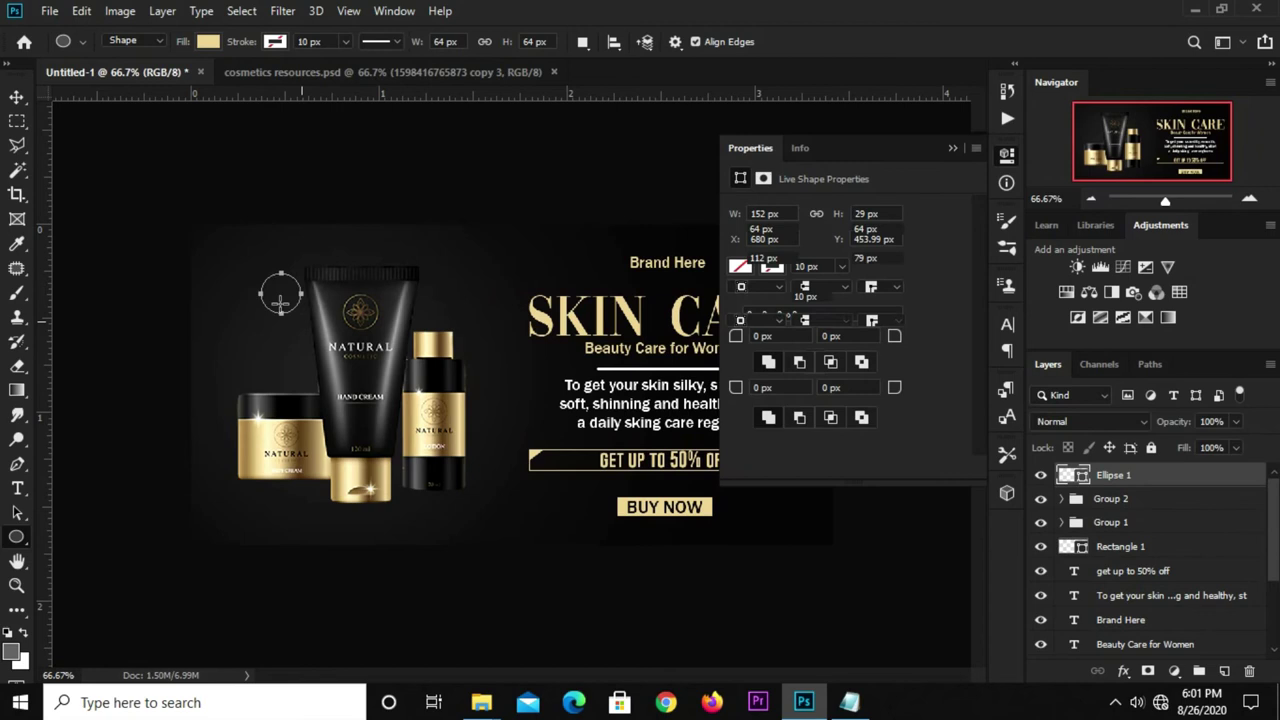
pyautogui.press('v')
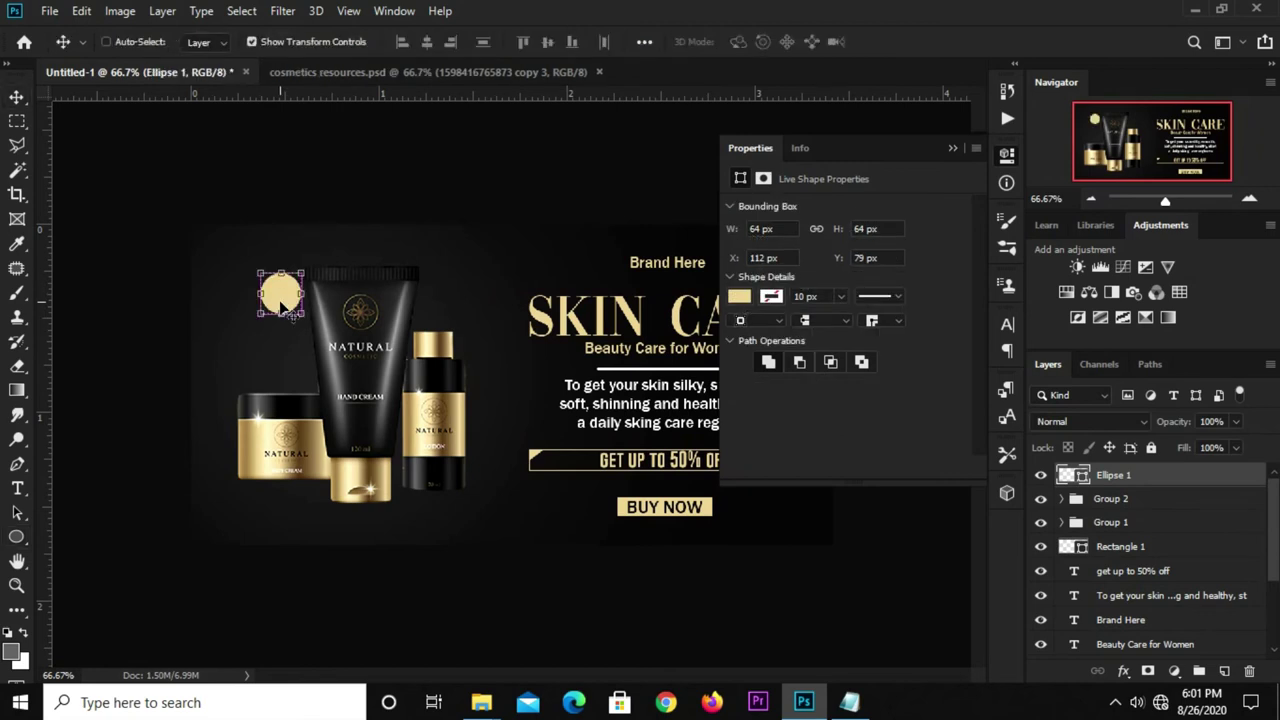
pyautogui.hotkey('ctrl', 't')
pyautogui.moveTo(301, 270); pyautogui.dragTo(285, 283)
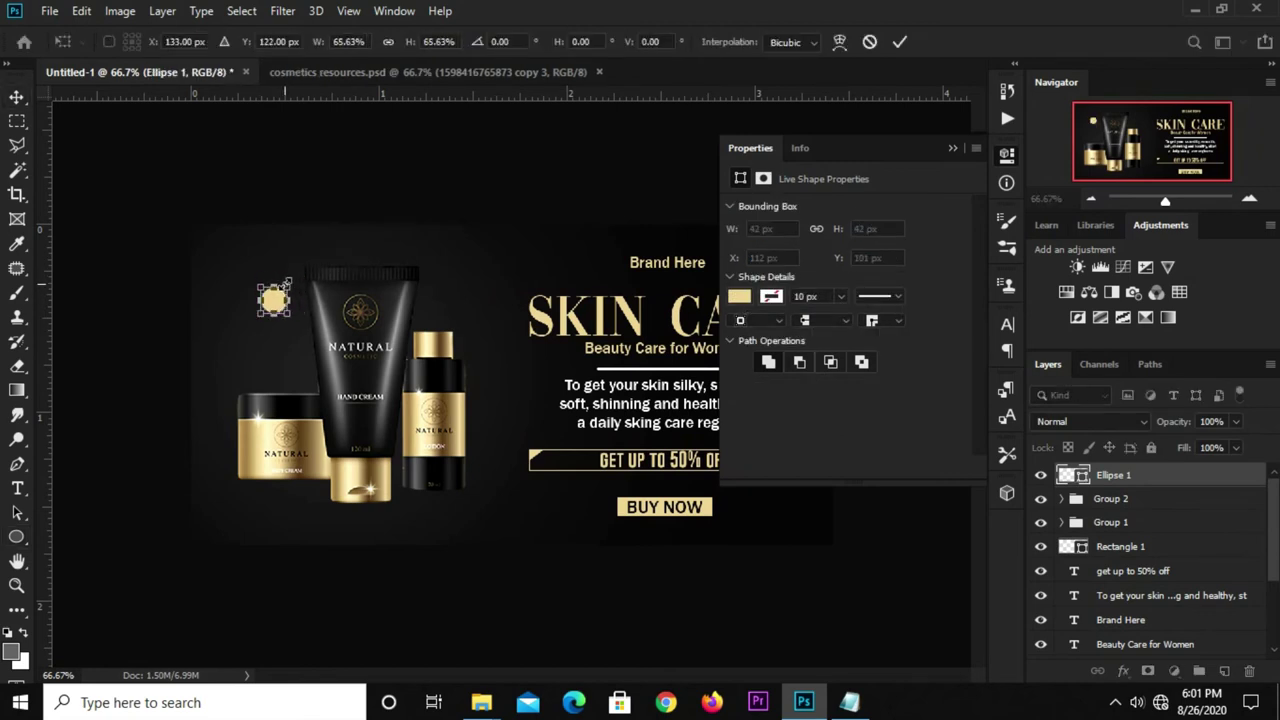
pyautogui.press('Return')
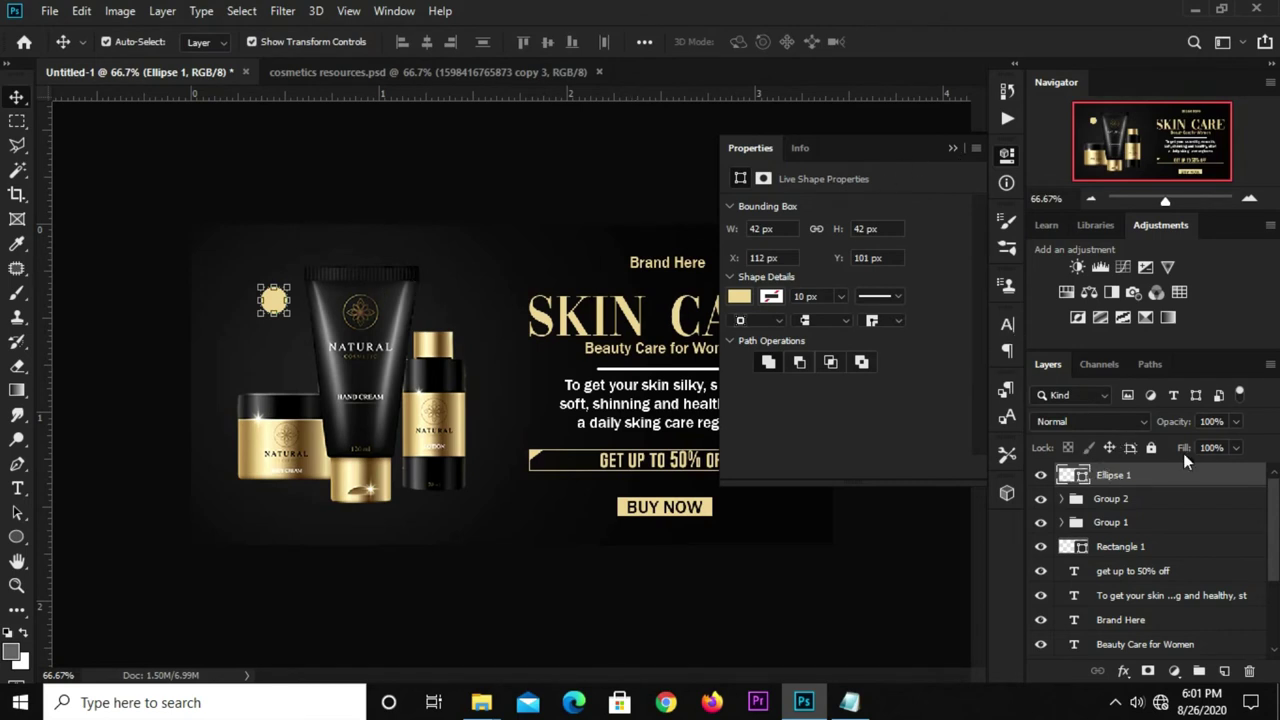
# Step: Convert Ellipse 1 to a smart object and apply an 18 px Gaussian Blur
pyautogui.rightClick(1174, 477)
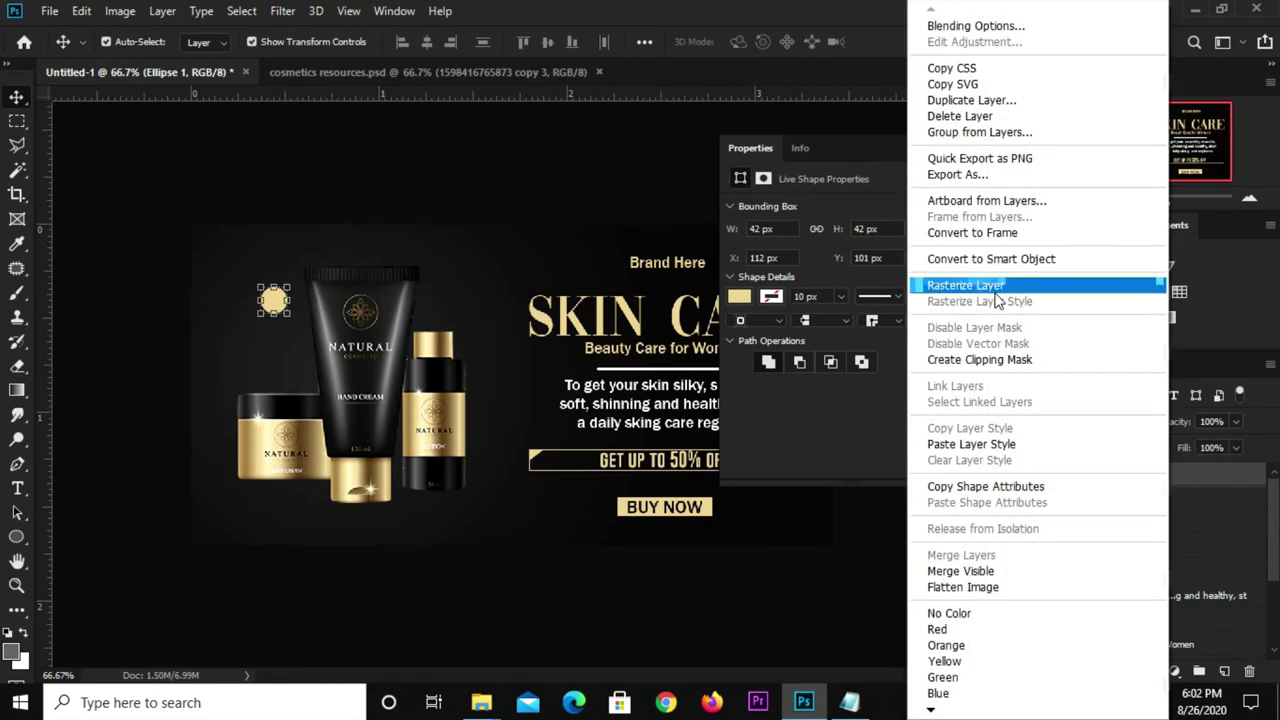
pyautogui.click(966, 281)
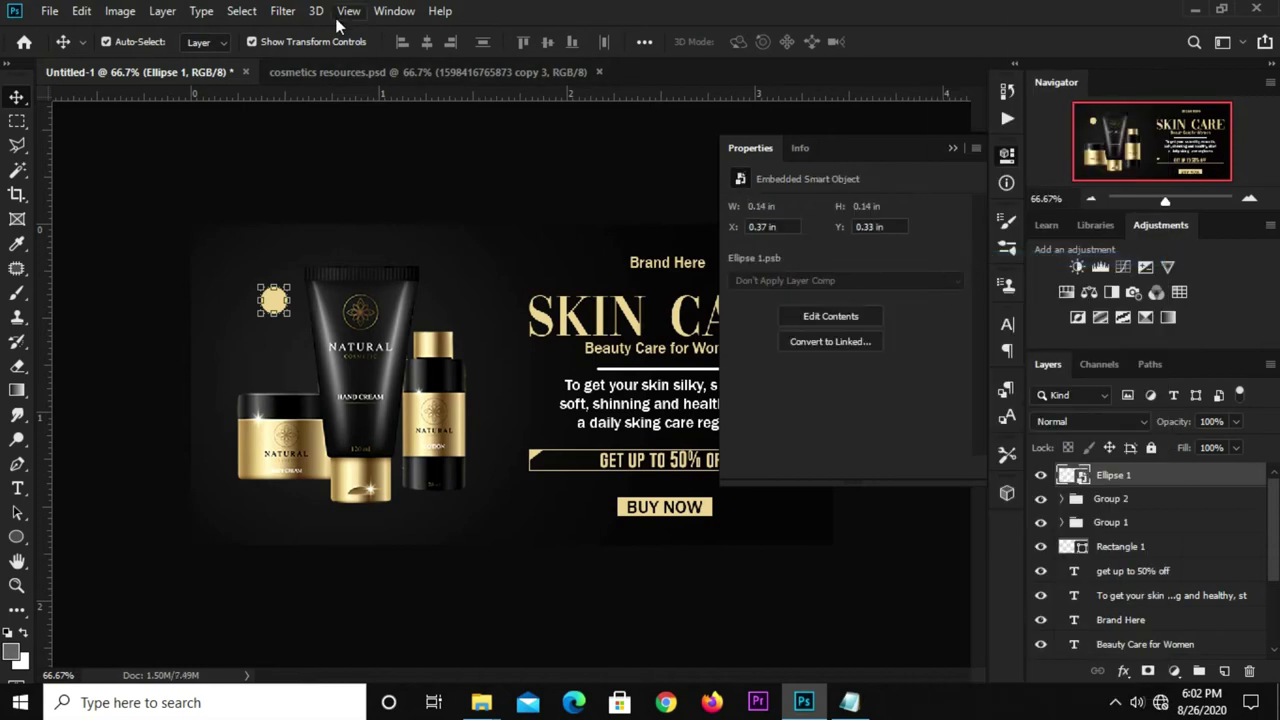
pyautogui.click(282, 11)
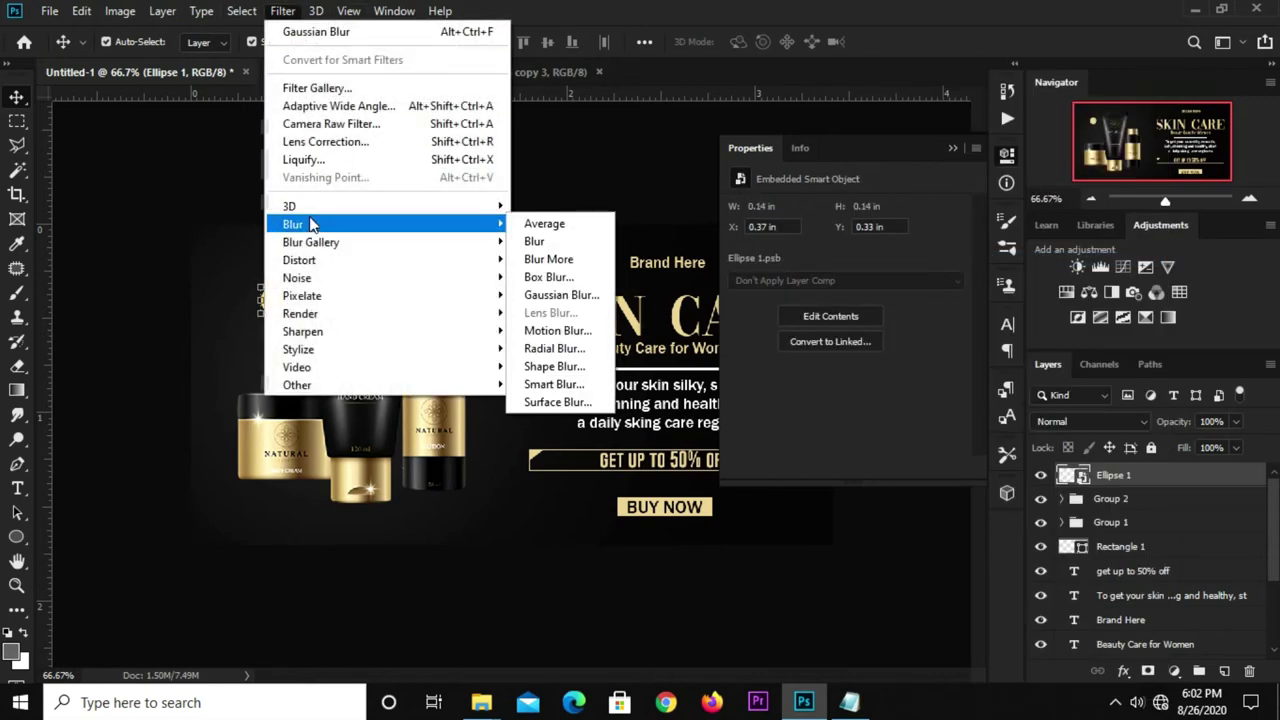
pyautogui.moveTo(390, 224)
pyautogui.click(561, 295)
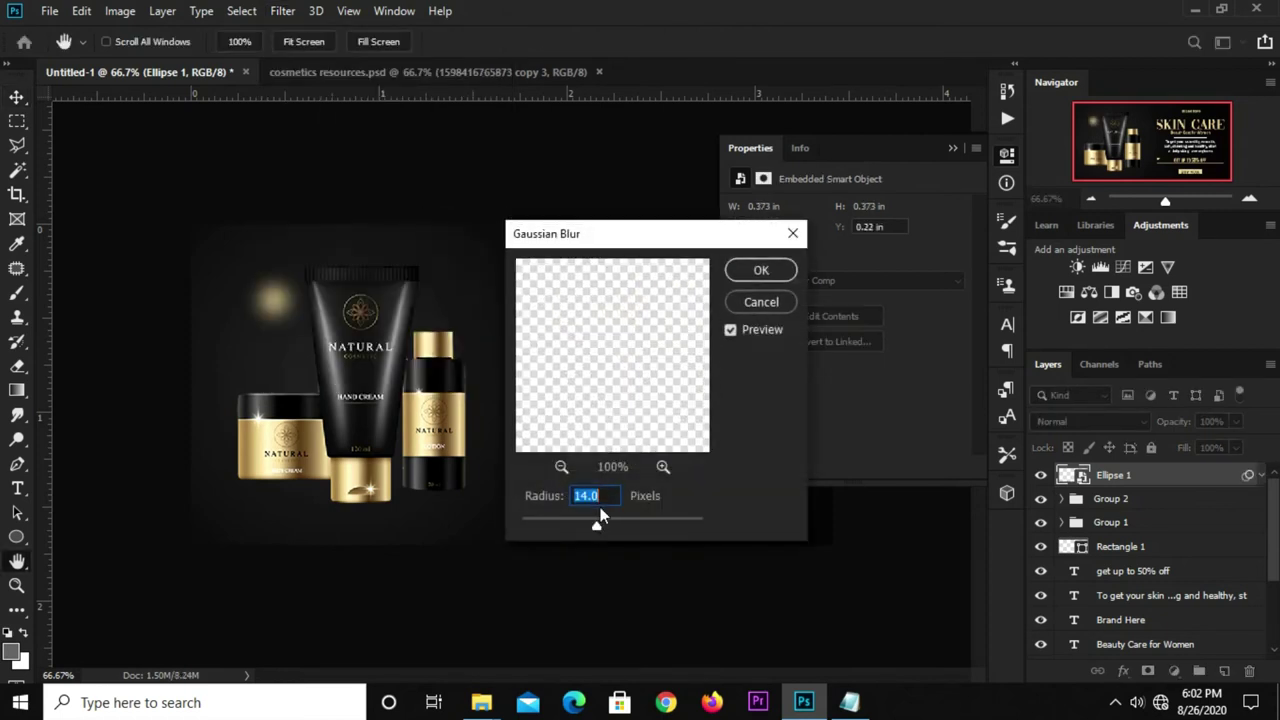
pyautogui.write('18')
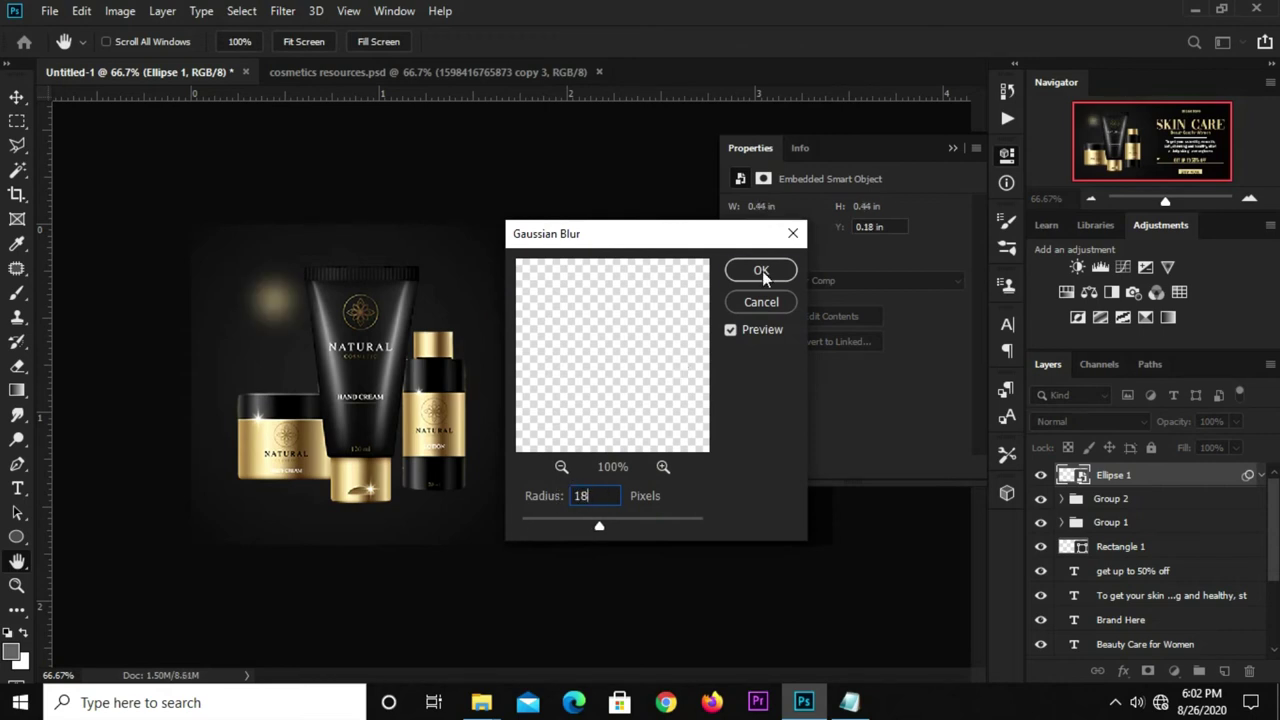
pyautogui.click(762, 271)
pyautogui.click(955, 146)
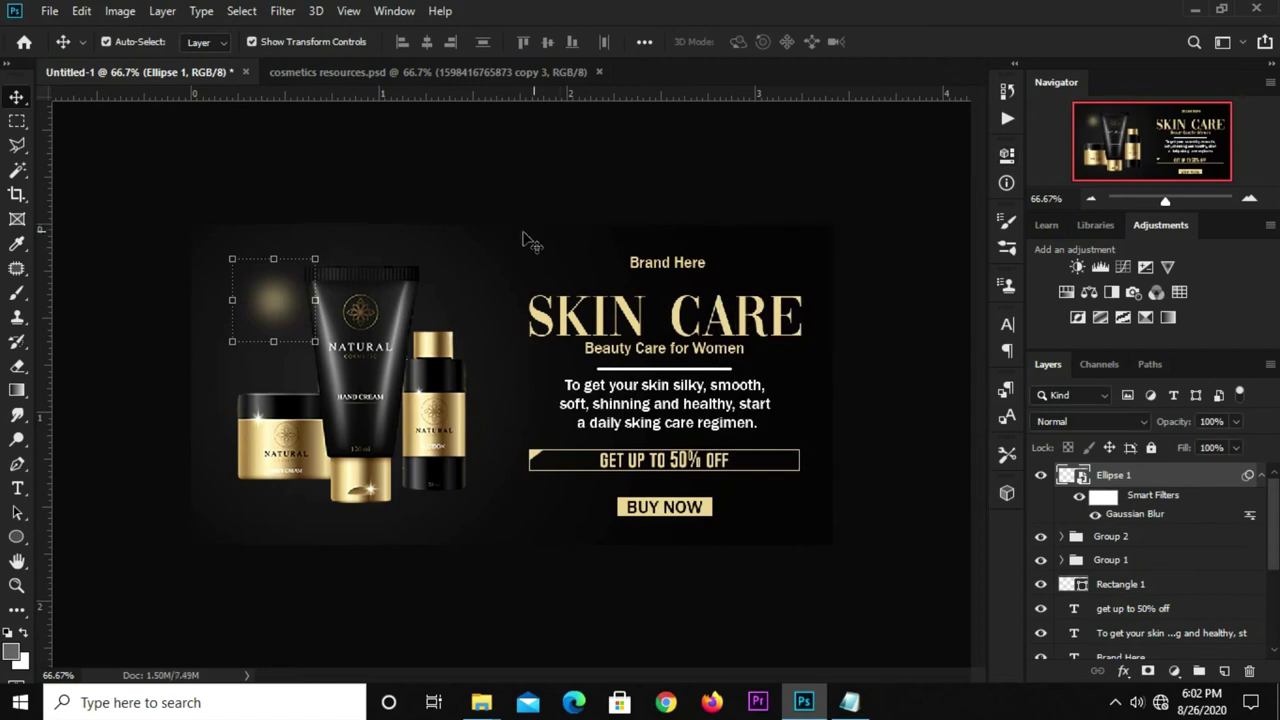
# Step: Duplicate the glow spot, move the copy right of the tube, and keep the product image above both glows
pyautogui.hotkey('ctrl', 'j')
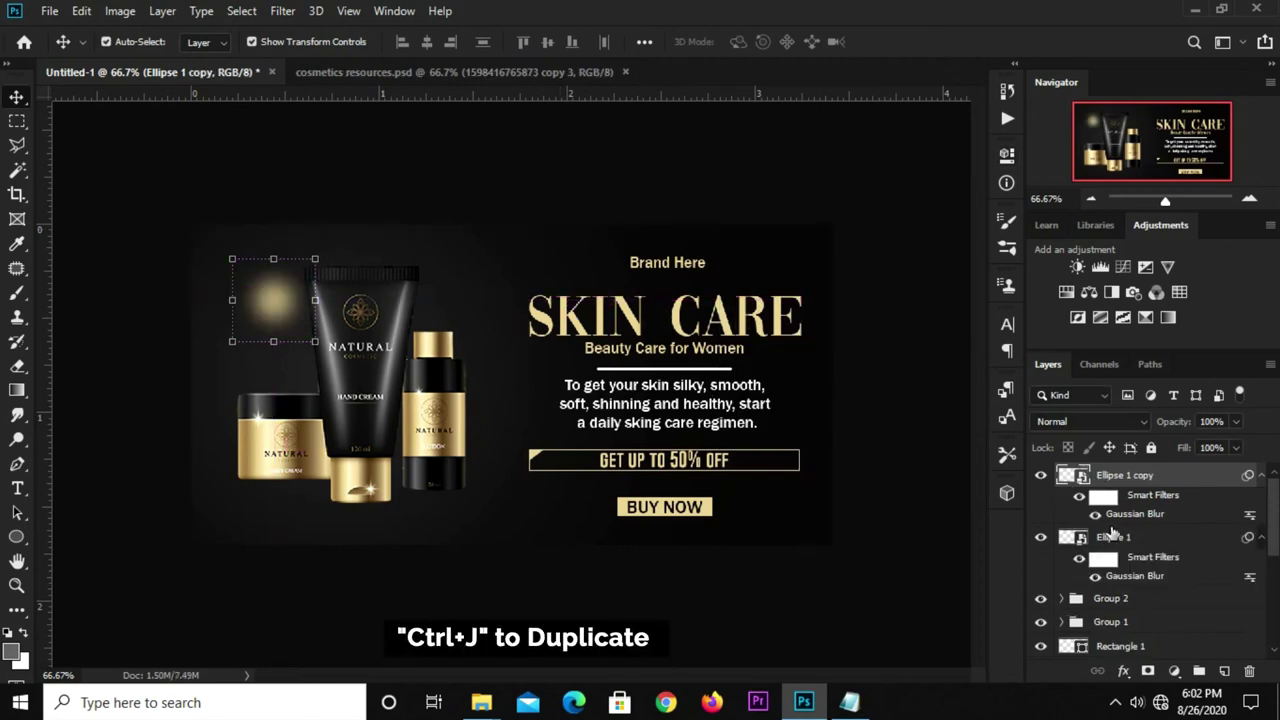
pyautogui.moveTo(270, 307); pyautogui.dragTo(422, 297)
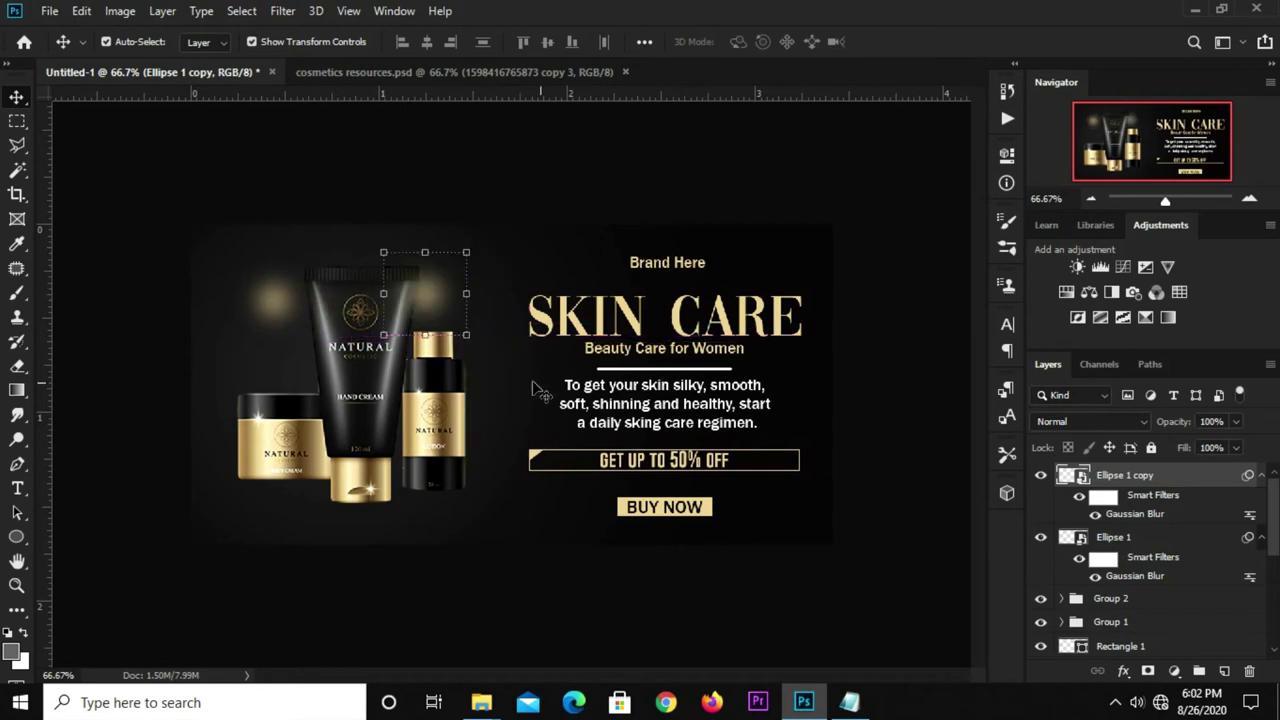
pyautogui.keyDown('shift'); pyautogui.click(1135, 540); pyautogui.keyUp('shift')
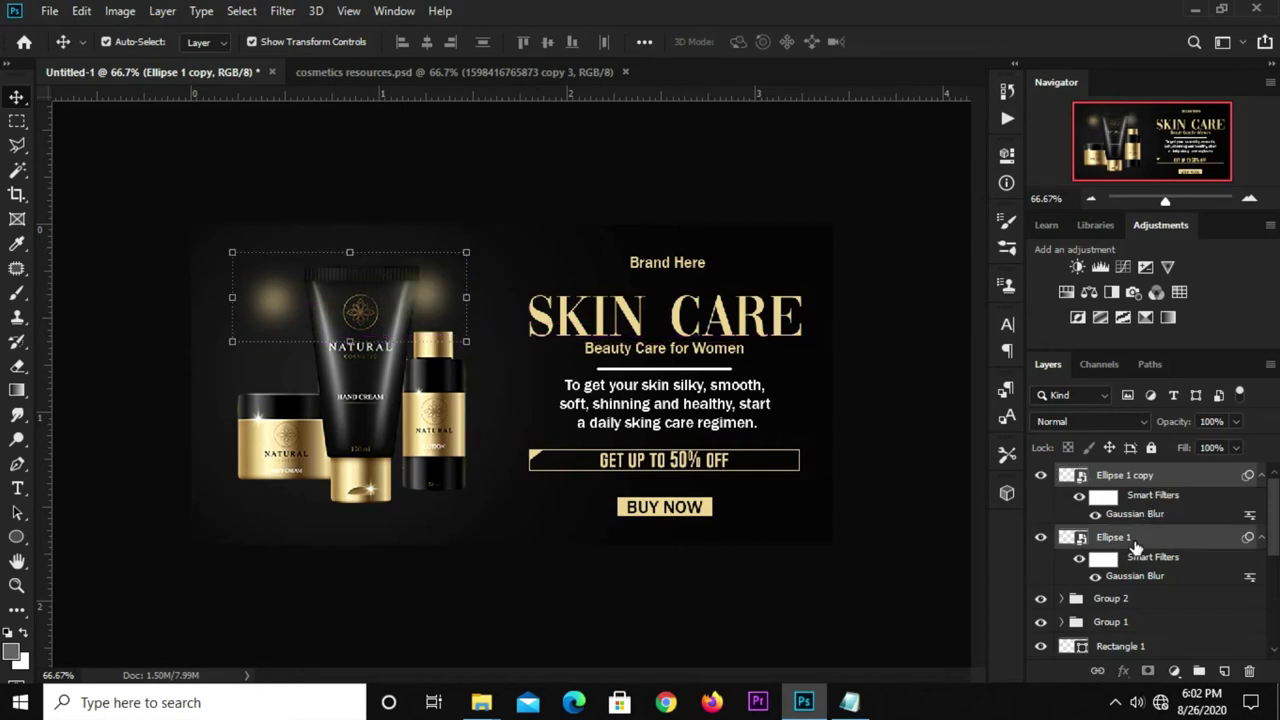
pyautogui.click(362, 438)
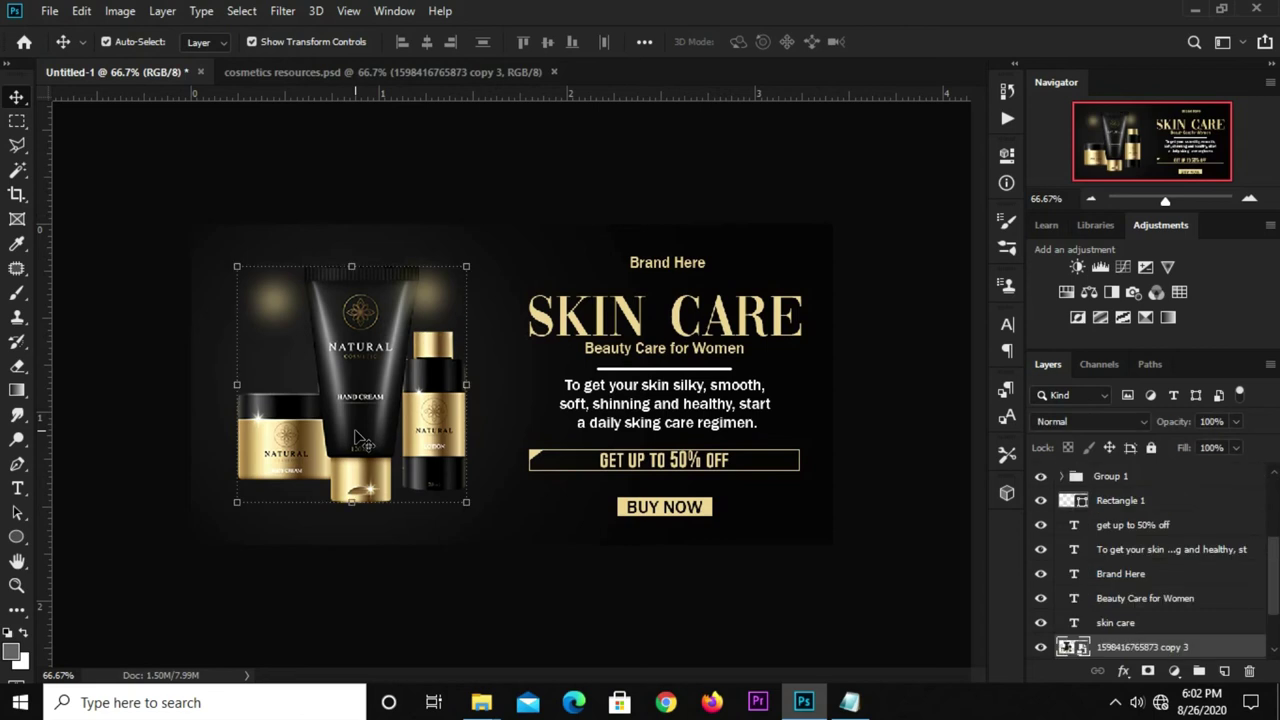
pyautogui.moveTo(1133, 648)
pyautogui.mouseDown()
pyautogui.moveTo(1133, 437)
pyautogui.moveTo(1125, 468)
pyautogui.mouseUp()
# Step: Resize the copied glow spot with Free Transform and apply it
pyautogui.click(1127, 505)
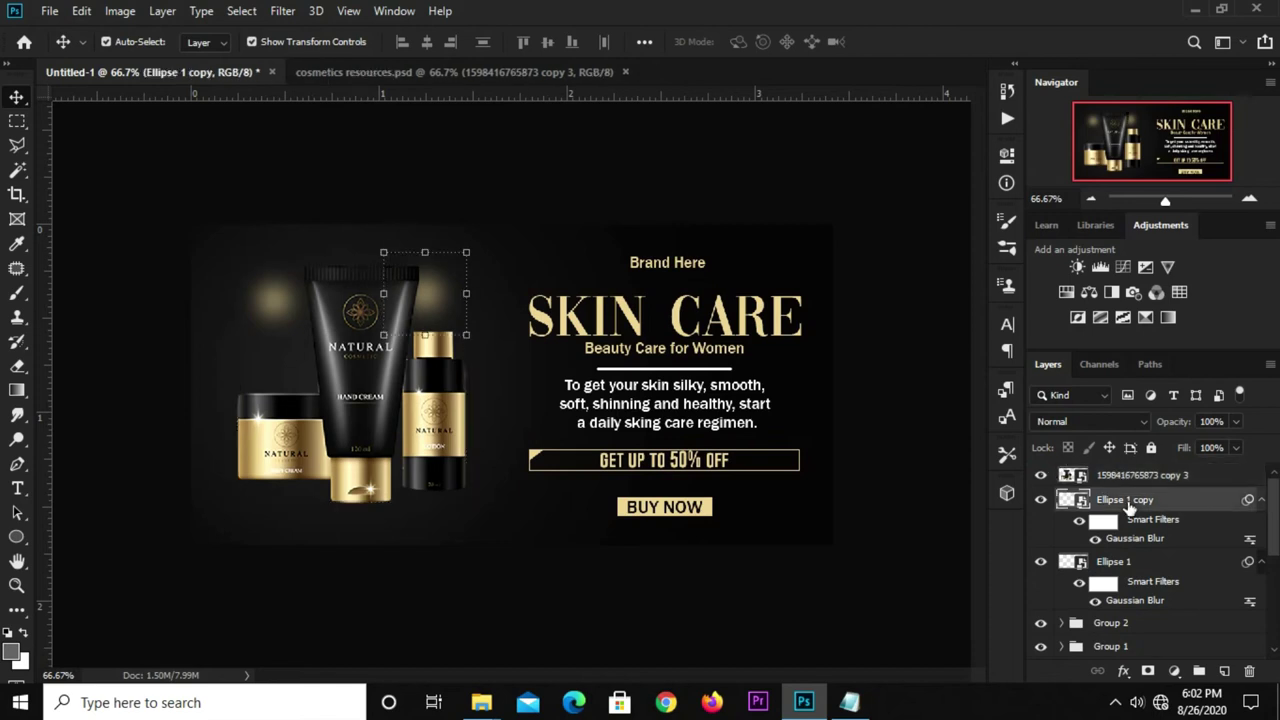
pyautogui.click(467, 253)
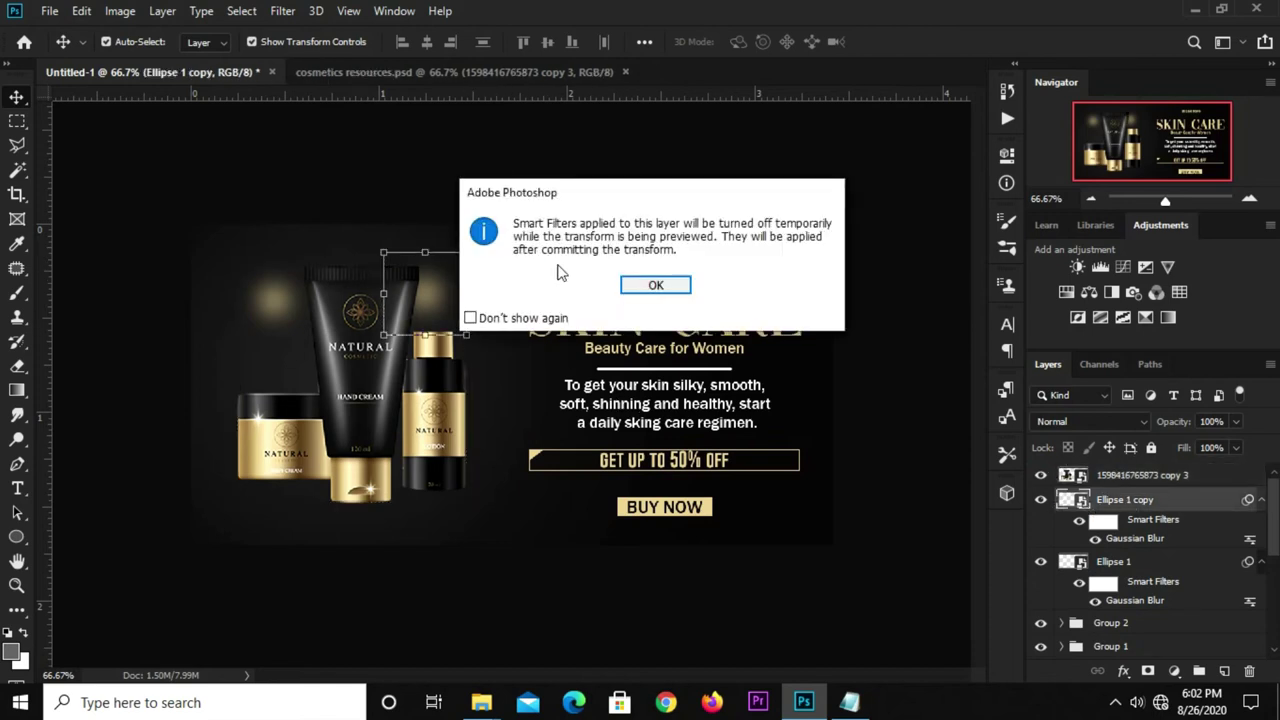
pyautogui.click(641, 285)
pyautogui.moveTo(440, 280); pyautogui.dragTo(452, 266)
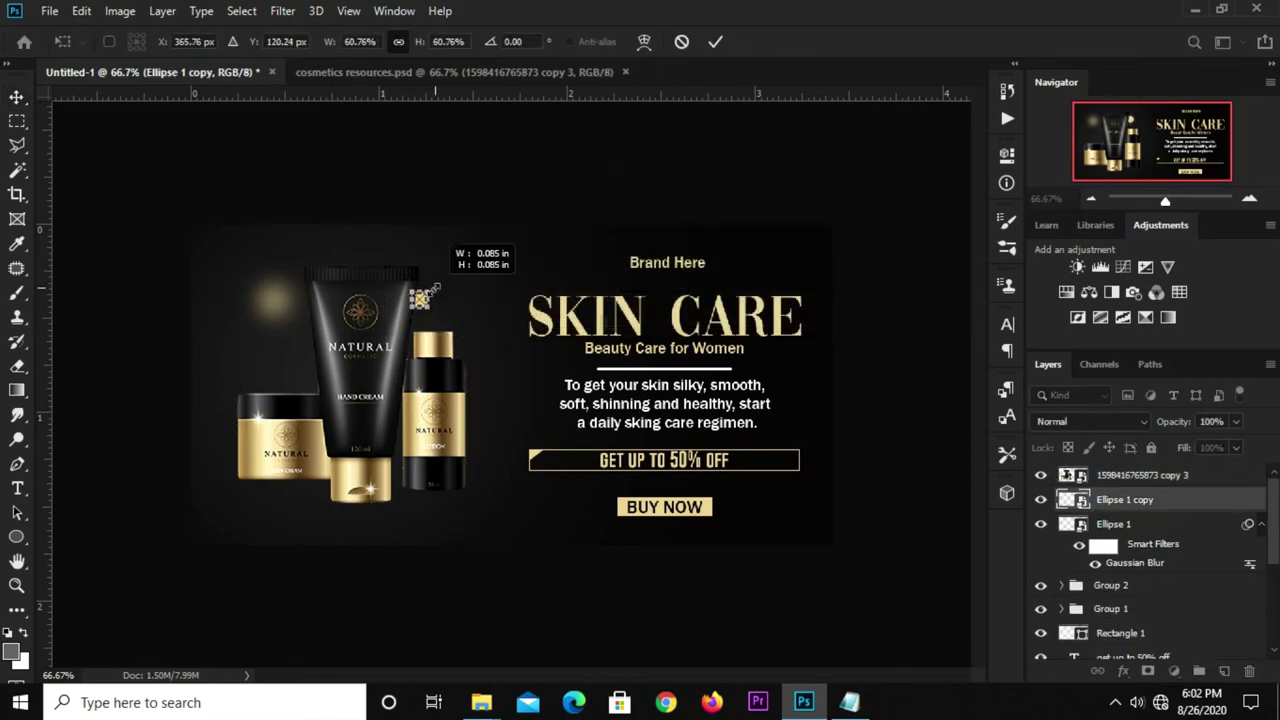
pyautogui.press('Return')
# Step: Duplicate the original glow again and enlarge the new copy up beside Brand Here
pyautogui.keyDown('ctrl'); pyautogui.click(266, 293); pyautogui.keyUp('ctrl')
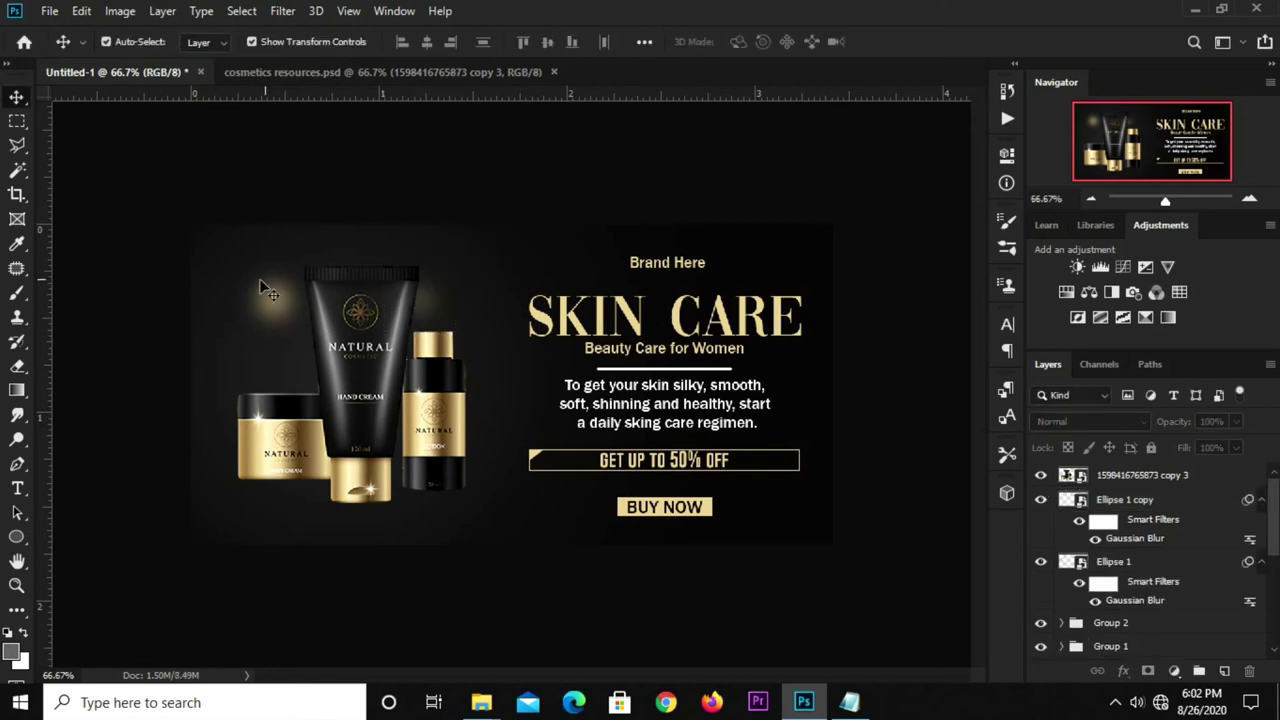
pyautogui.hotkey('ctrl', 'j')
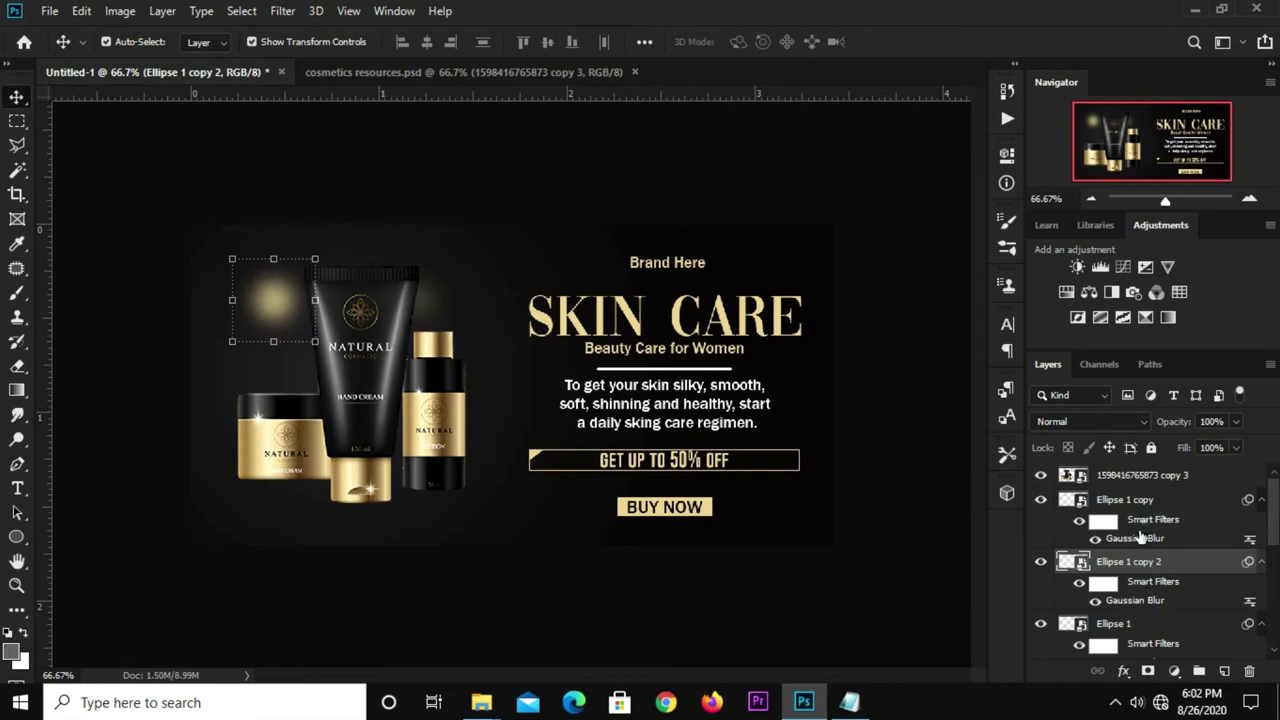
pyautogui.hotkey('ctrl', 't')
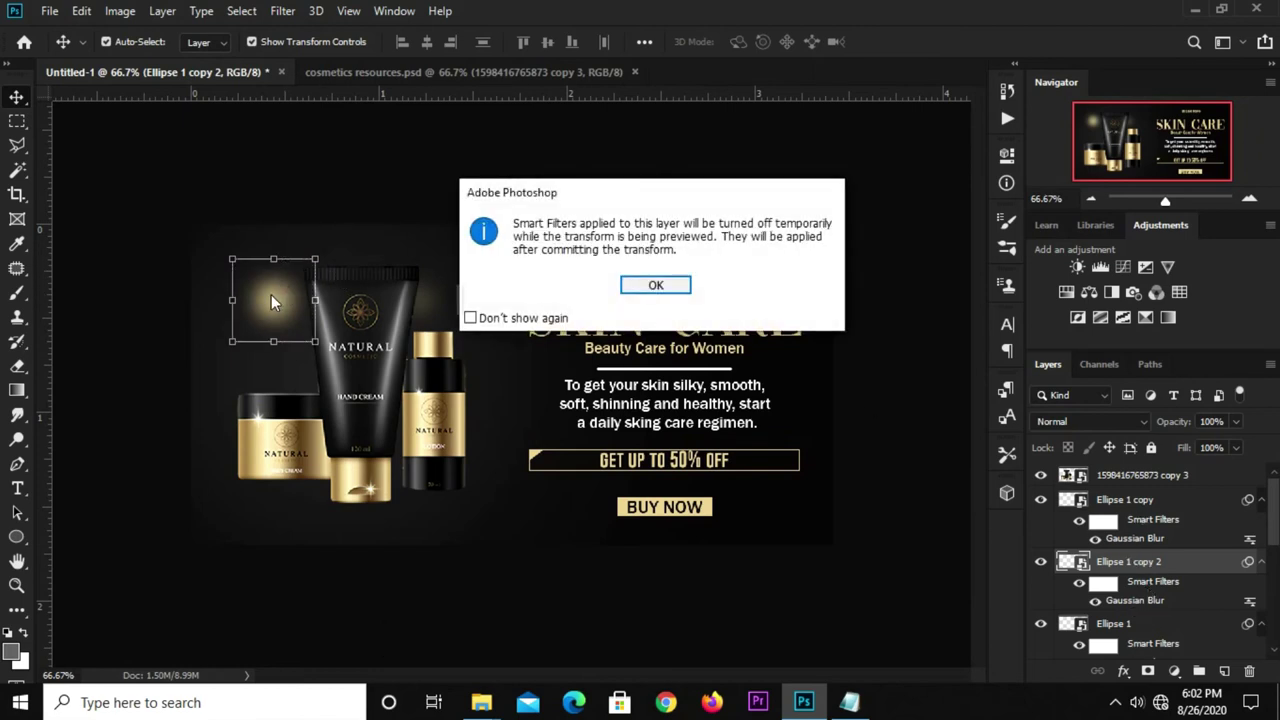
pyautogui.press('Return')
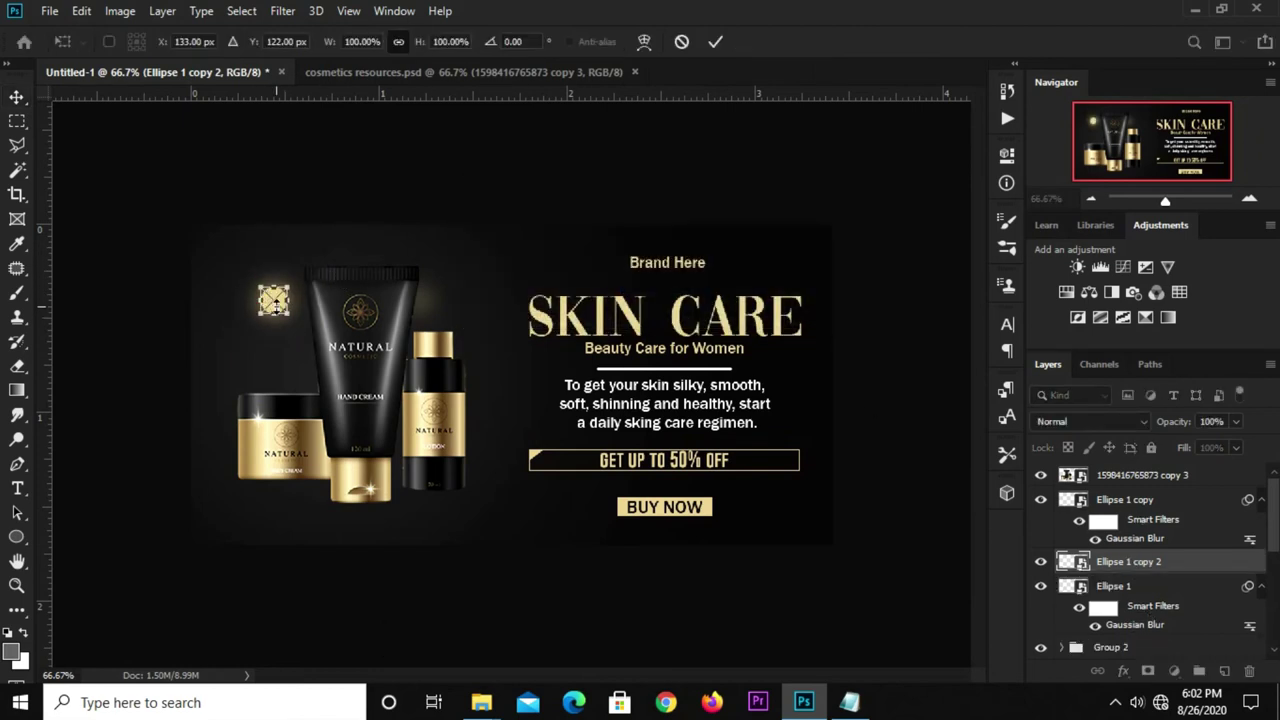
pyautogui.scroll(1, 273, 299)
pyautogui.moveTo(239, 267)
pyautogui.mouseDown()
pyautogui.moveTo(858, 249)
pyautogui.moveTo(849, 255)
pyautogui.moveTo(836, 222)
pyautogui.moveTo(884, 192)
pyautogui.mouseUp()
# Step: Commit the top-right glow, then place a copy beside BUY NOW dimmed to 65% opacity
pyautogui.press('Return')
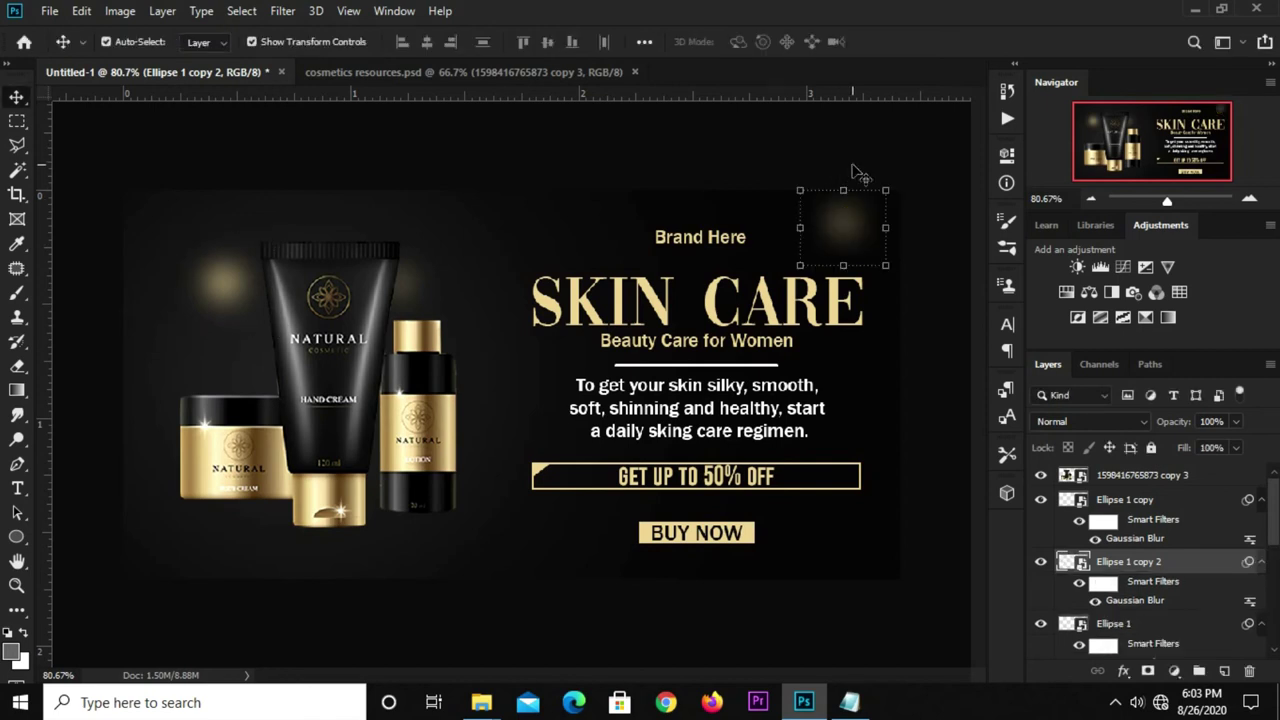
pyautogui.hotkey('ctrl', 'j')
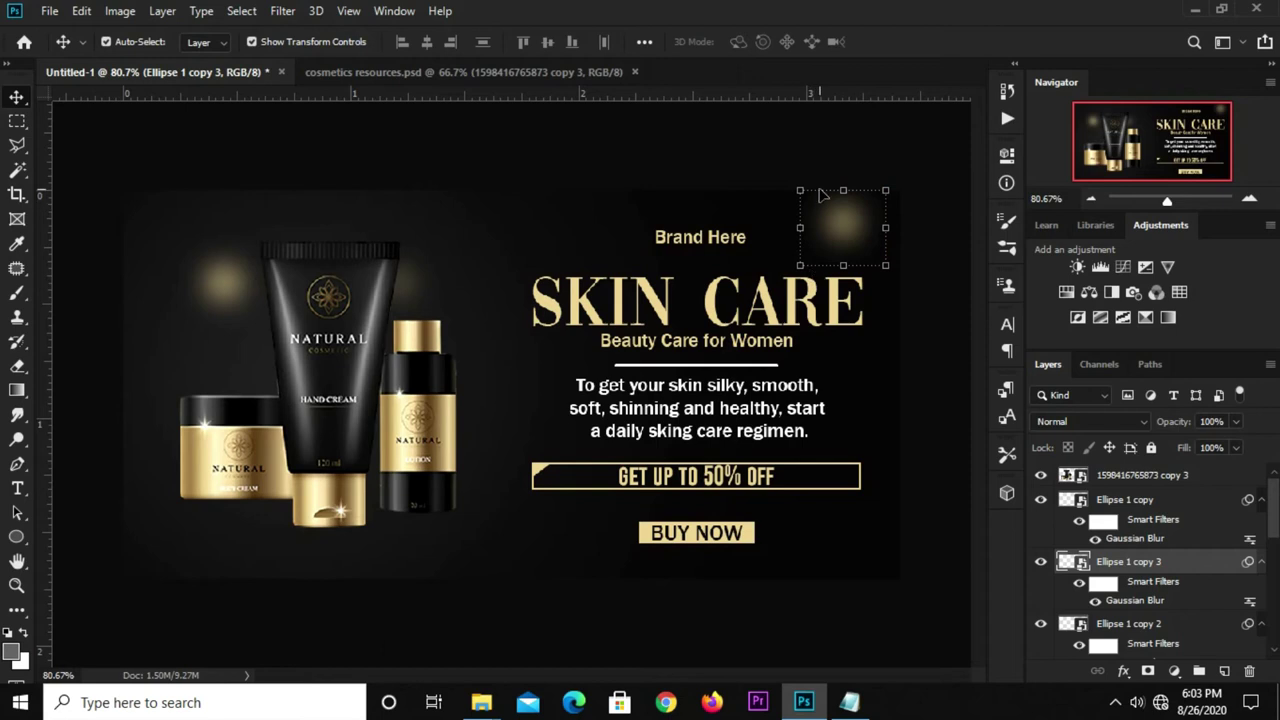
pyautogui.moveTo(845, 235); pyautogui.dragTo(790, 547)
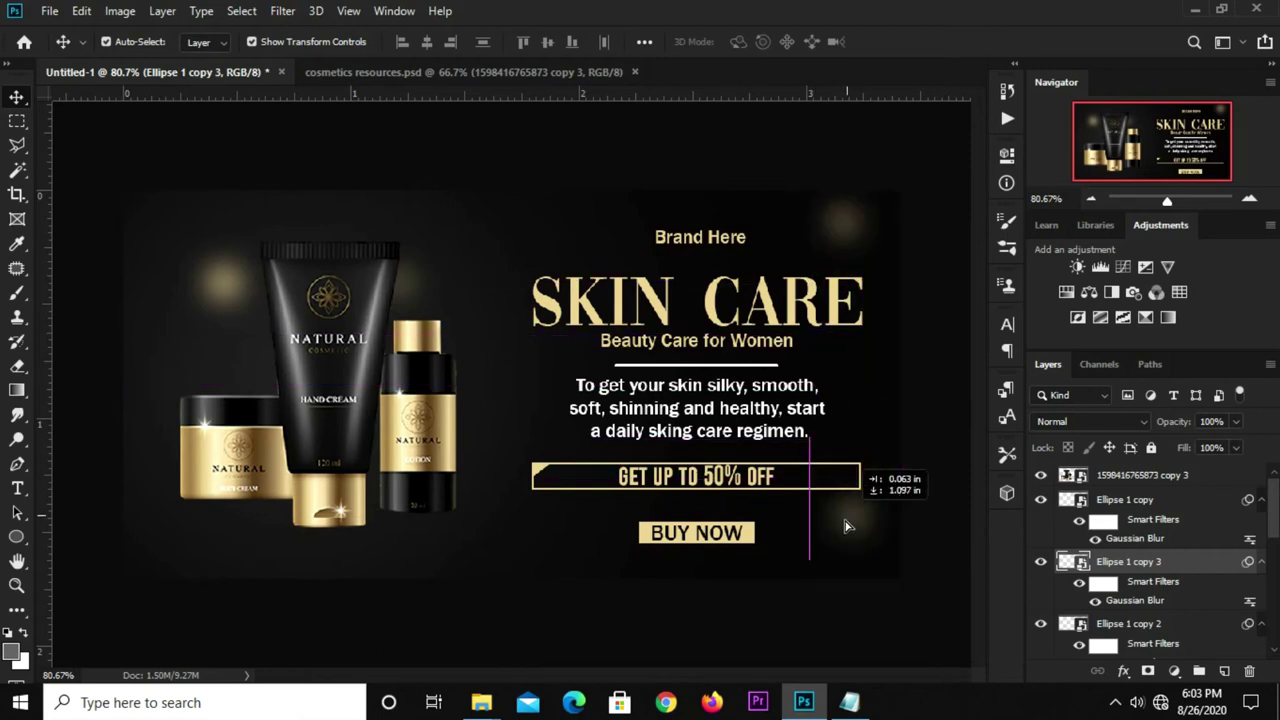
pyautogui.moveTo(790, 547); pyautogui.dragTo(791, 545)
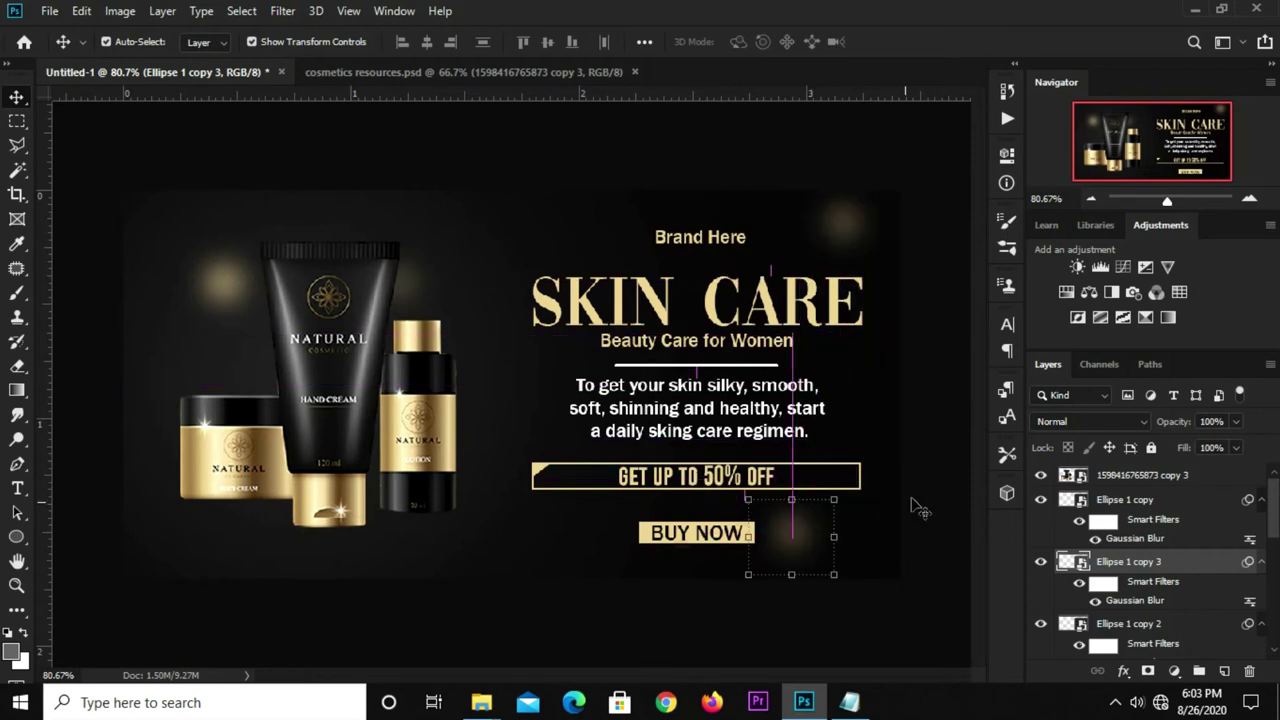
pyautogui.click(1236, 421)
pyautogui.moveTo(1220, 442); pyautogui.dragTo(1207, 443)
pyautogui.click(910, 625)
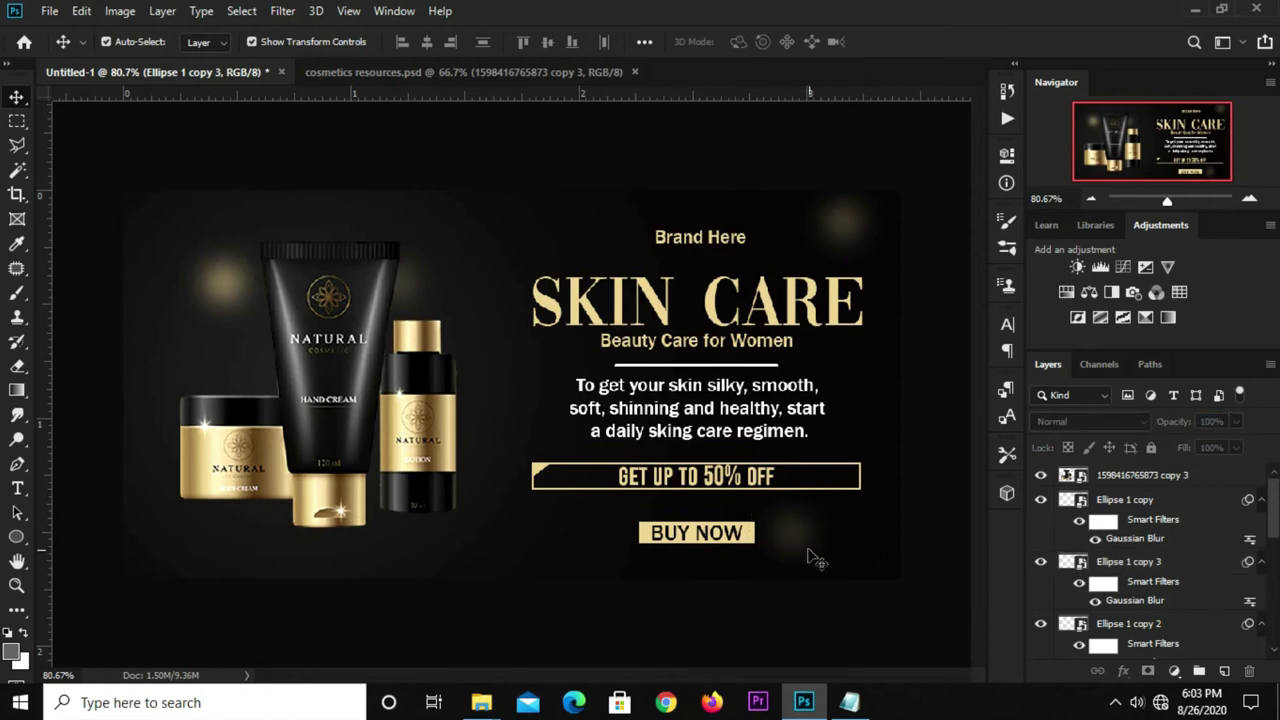
# Step: Alt-drag another glow copy and move it near the offer bar's left end
pyautogui.moveTo(812, 557); pyautogui.dragTo(826, 549)
pyautogui.hotkey('ctrl', 't')
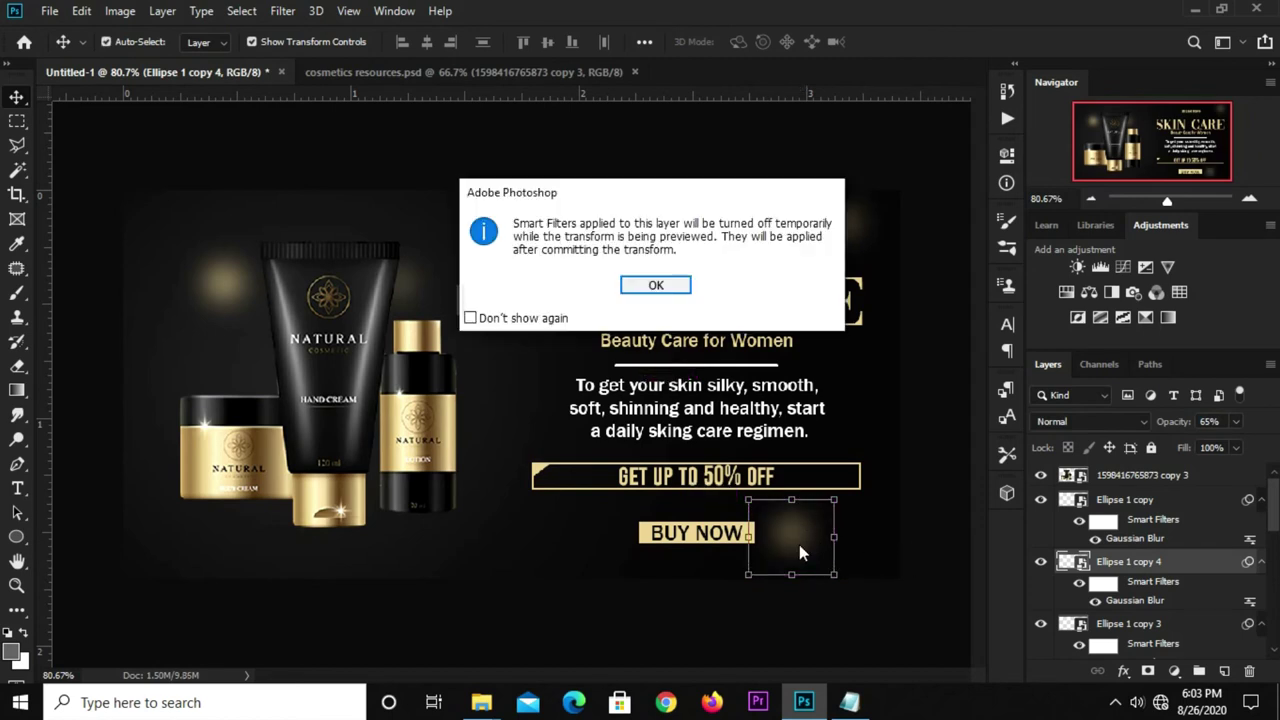
pyautogui.press('Return')
pyautogui.moveTo(792, 535)
pyautogui.mouseDown()
pyautogui.moveTo(570, 455)
pyautogui.moveTo(536, 418)
pyautogui.mouseUp()
pyautogui.press('Return')
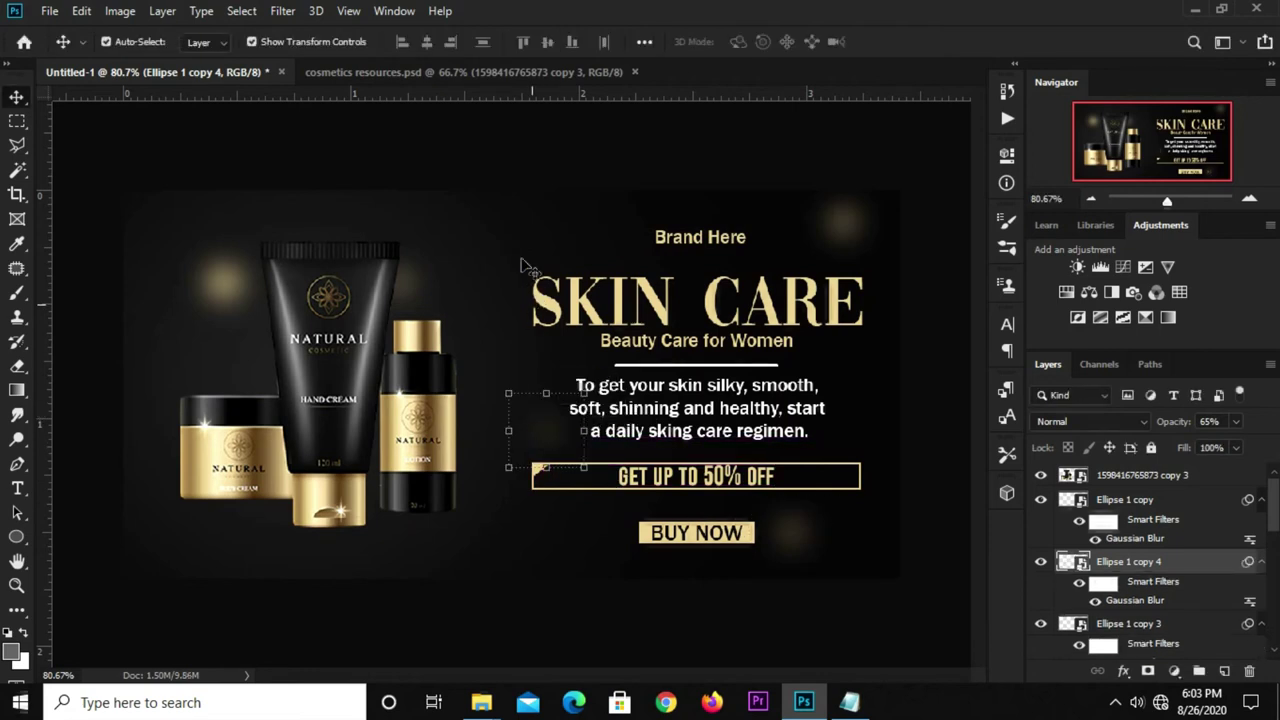
pyautogui.click(541, 438)
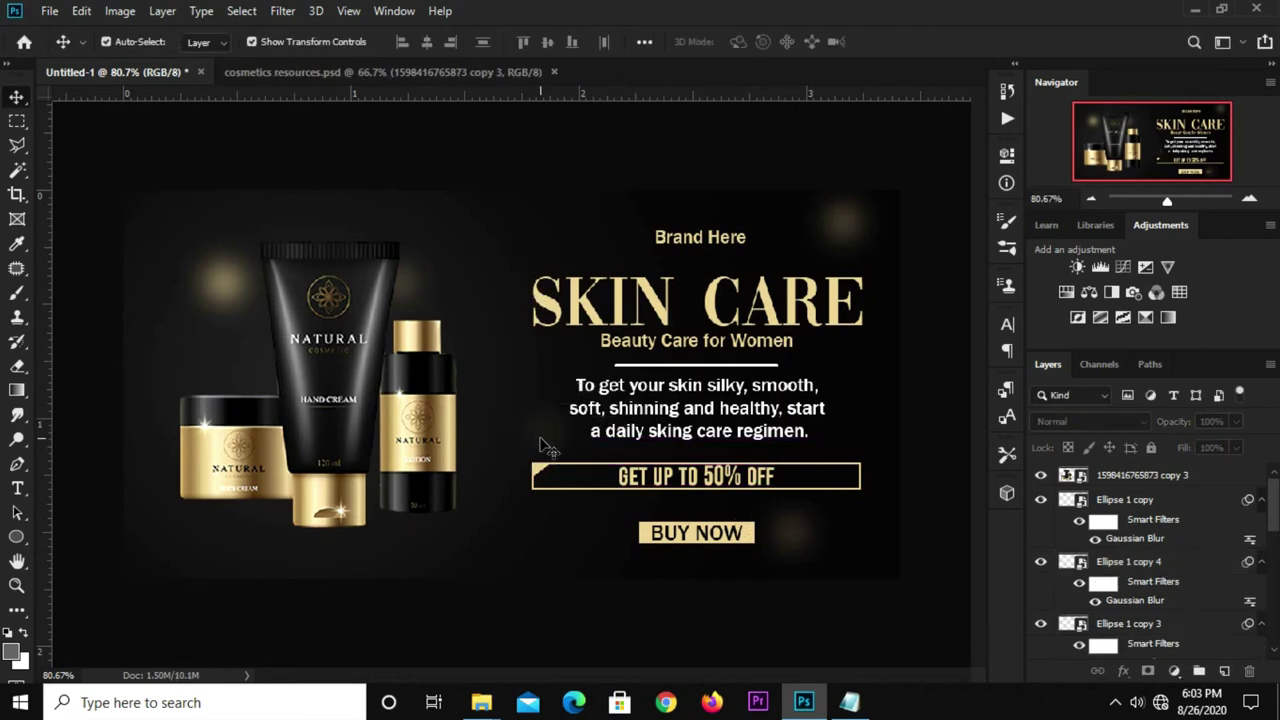
# Step: Duplicate the upper-left Ellipse 1 glow and shrink the copy to about 41% beside the tube
pyautogui.click(540, 440)
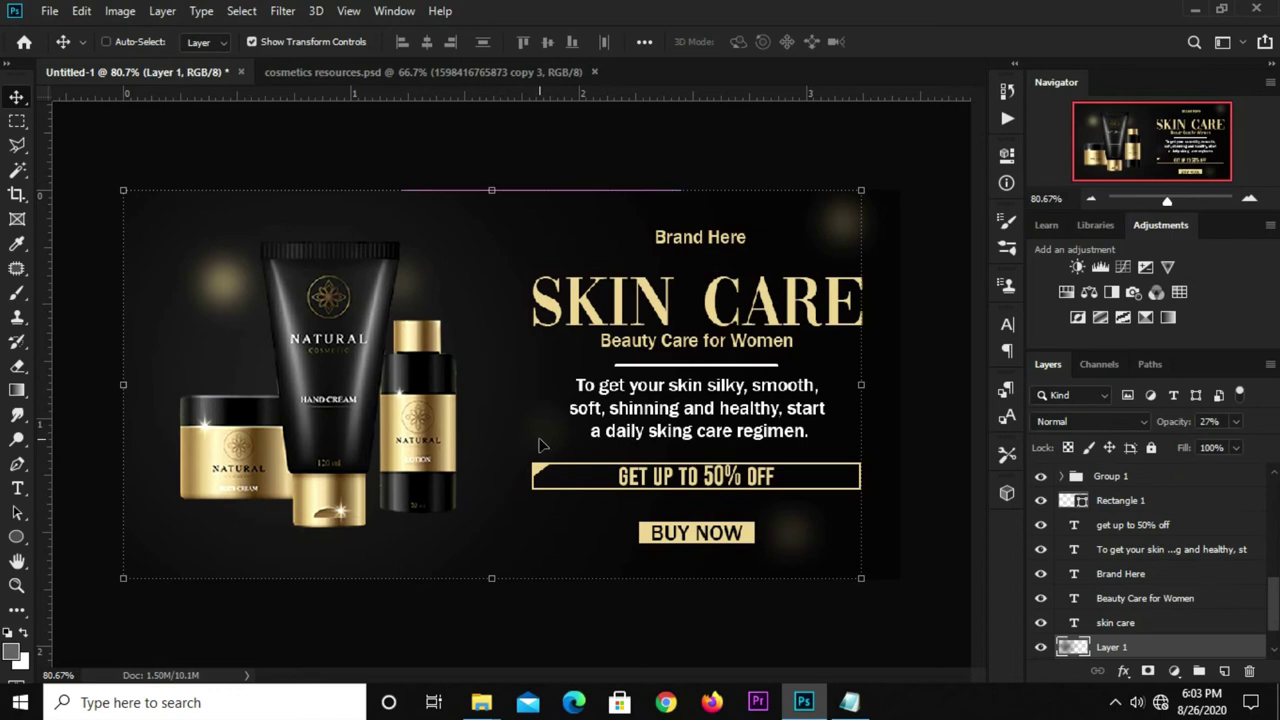
pyautogui.click(228, 298)
pyautogui.hotkey('ctrl', 'j')
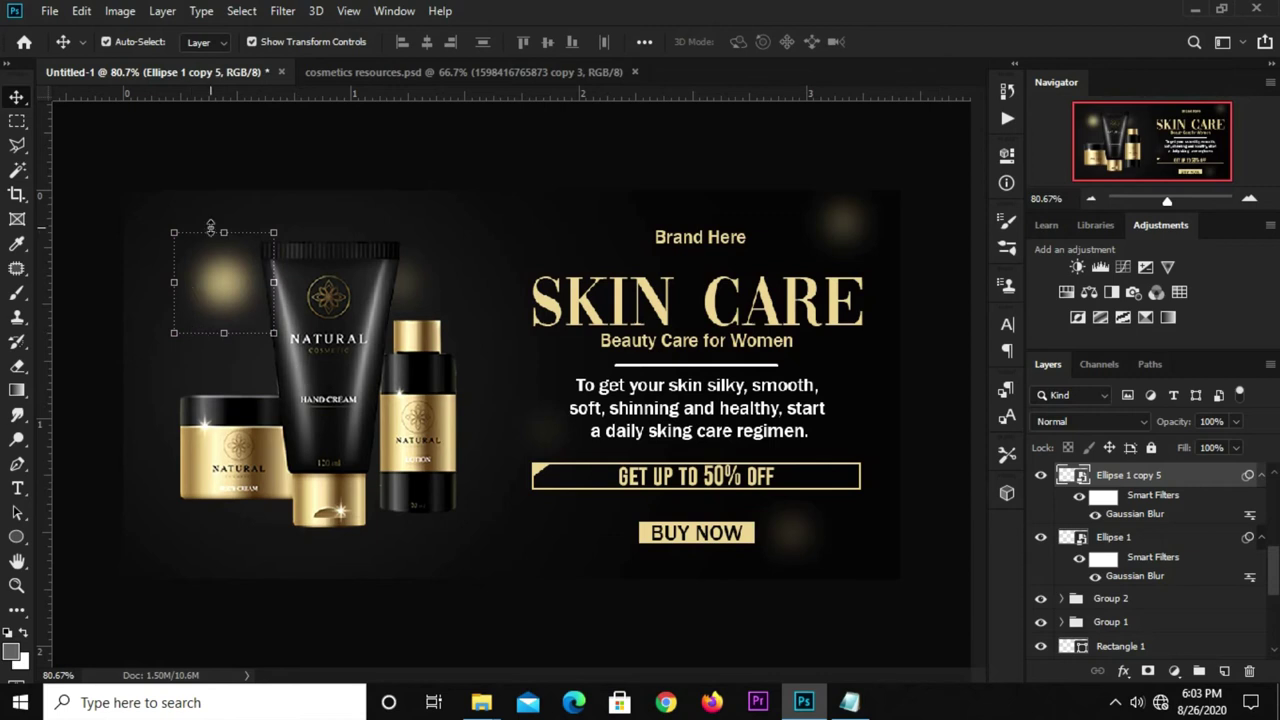
pyautogui.click(210, 228)
pyautogui.click(655, 283)
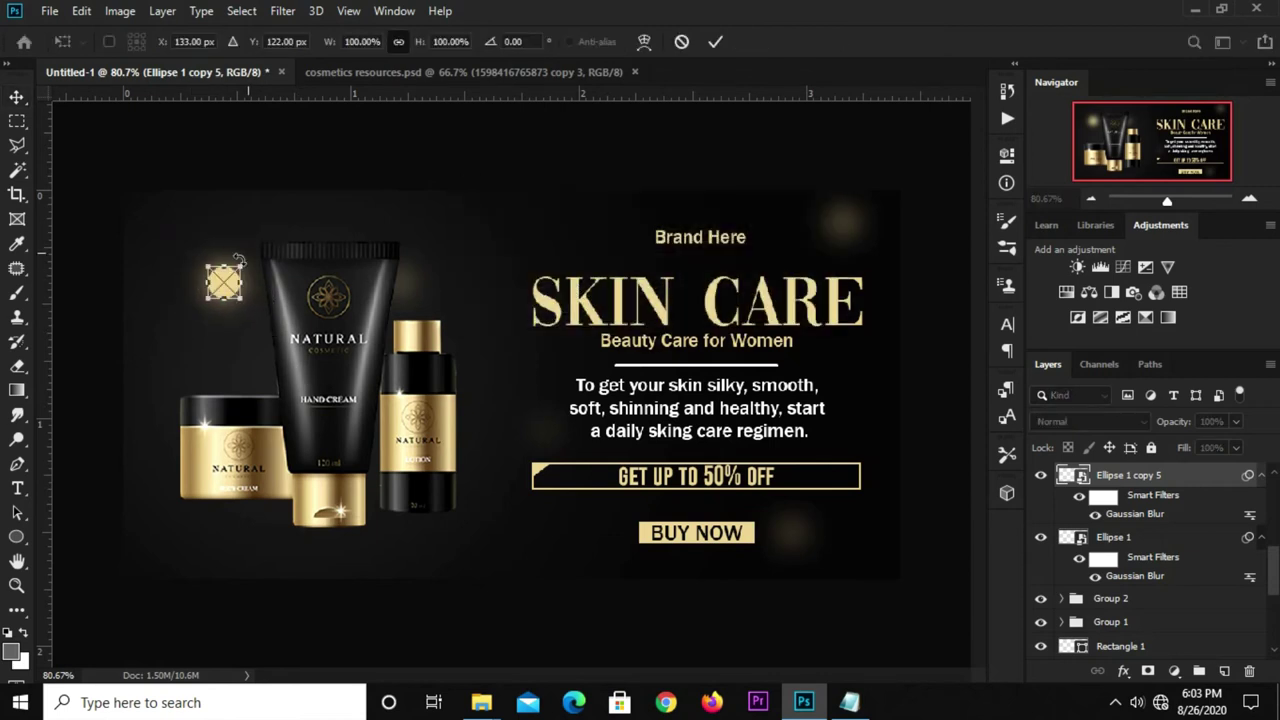
pyautogui.moveTo(239, 261)
pyautogui.mouseDown()
pyautogui.moveTo(222, 288)
pyautogui.moveTo(253, 337)
pyautogui.mouseUp()
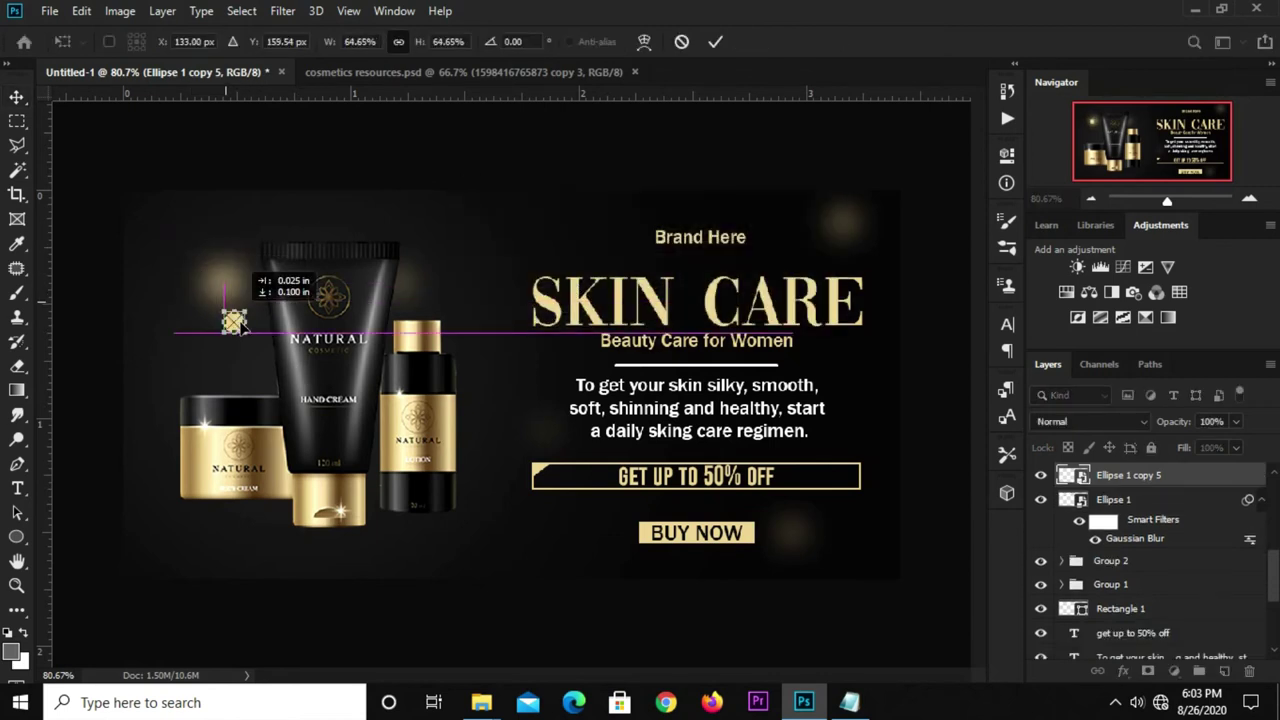
pyautogui.press('Return')
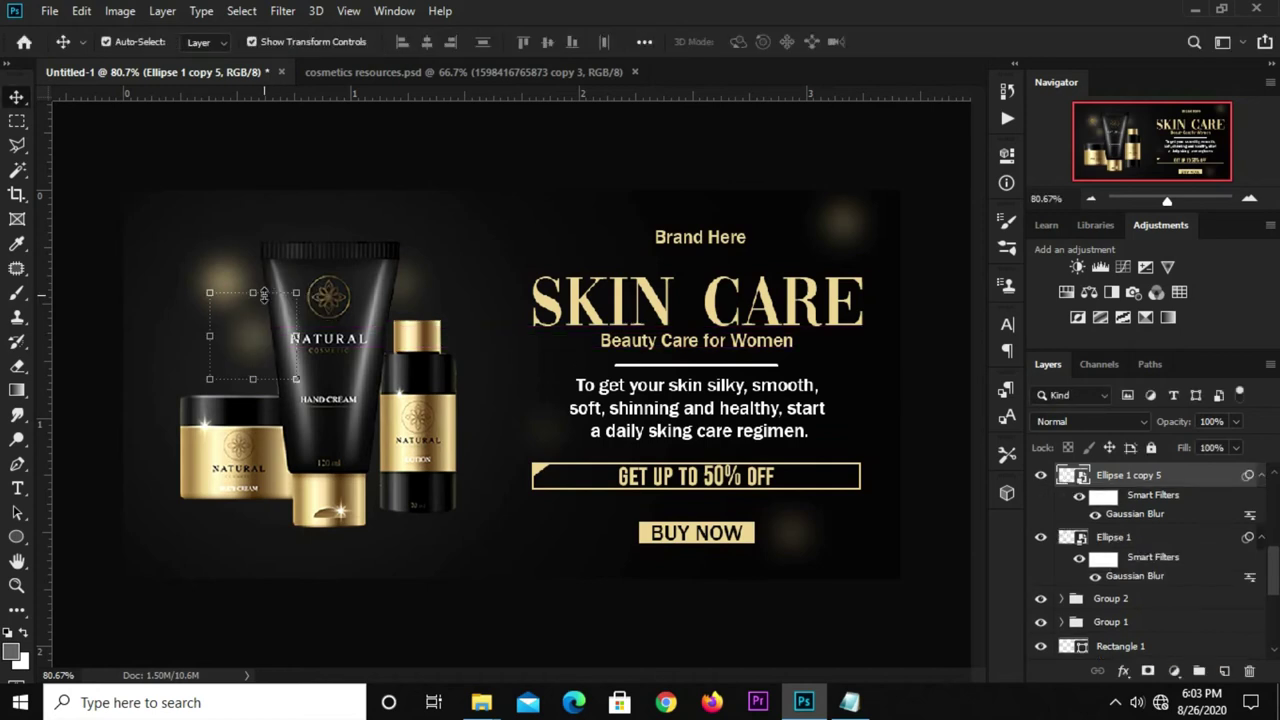
pyautogui.hotkey('ctrl', 't')
pyautogui.press('Return')
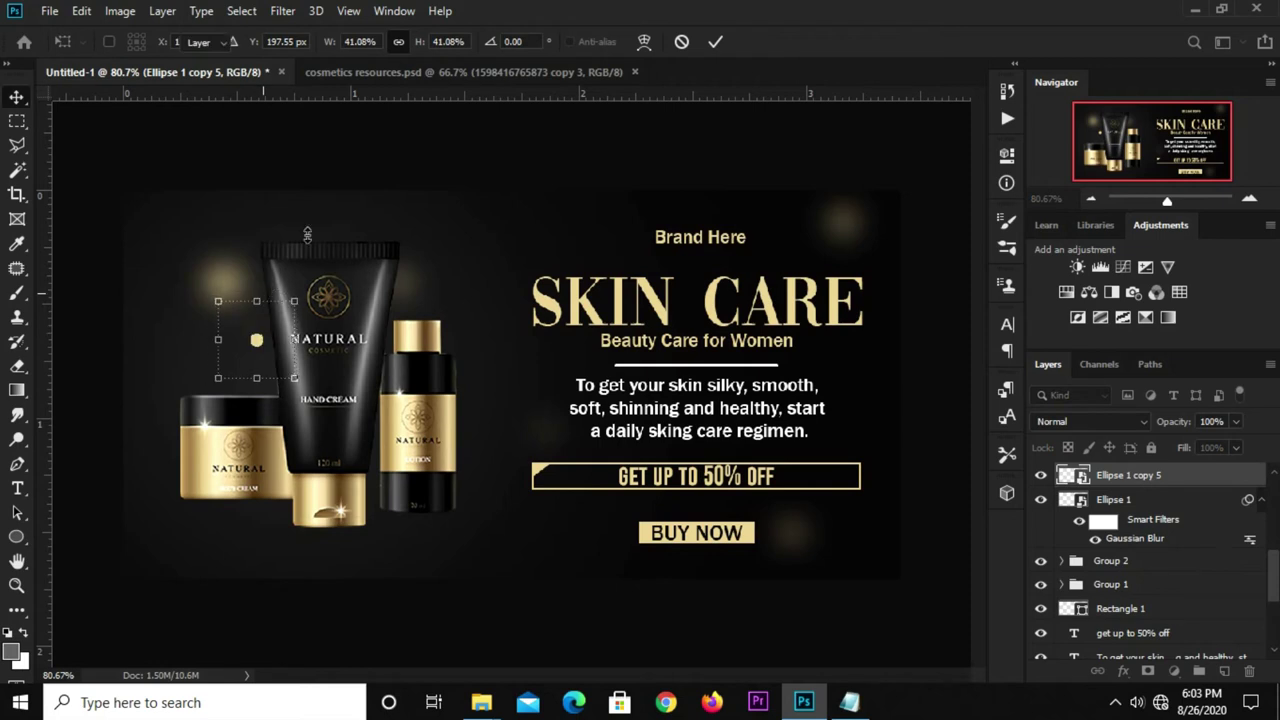
pyautogui.press('Return')
pyautogui.click(410, 172)
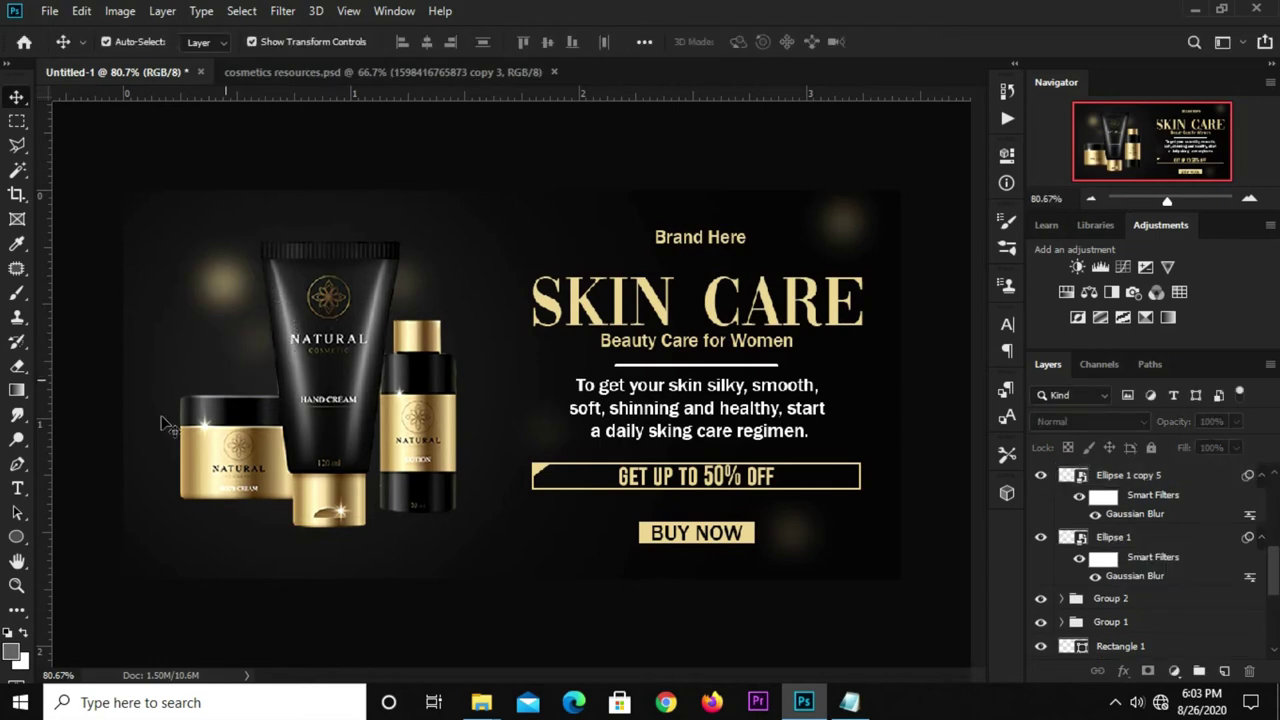
# Step: Draw a small ring with no fill and a 2 px tan gold stroke above the tube
pyautogui.rightClick(16, 540)
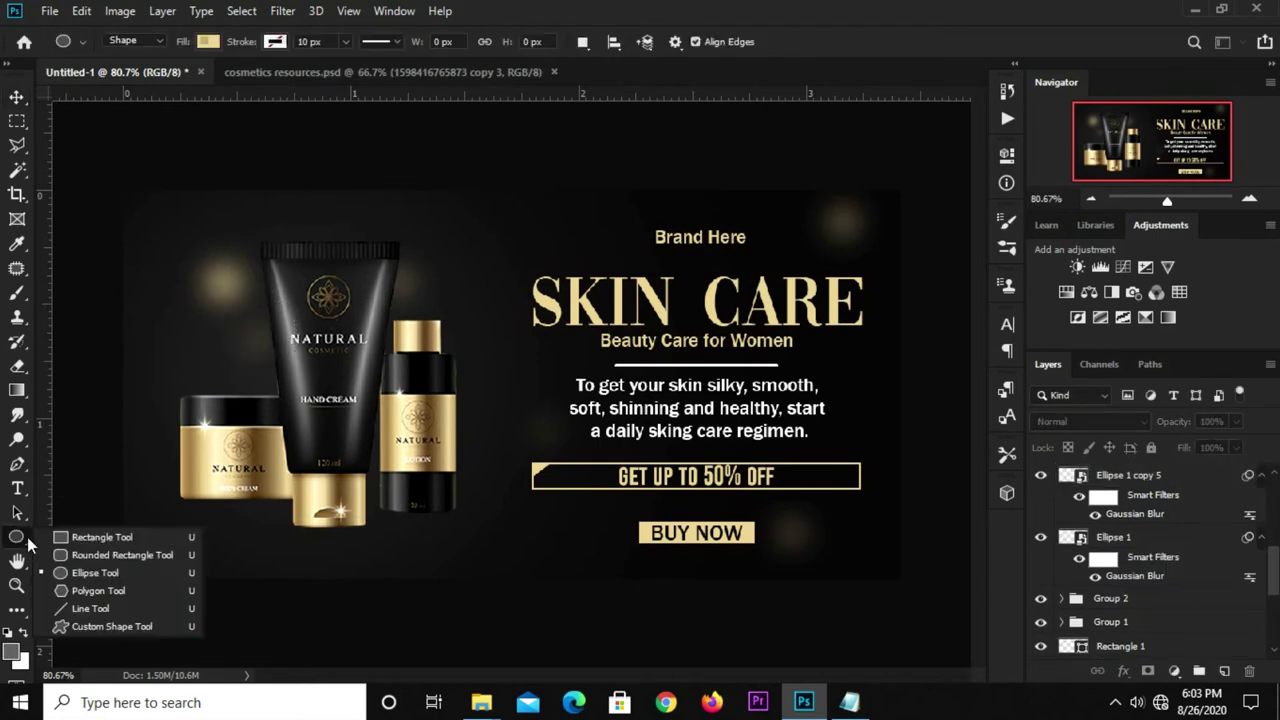
pyautogui.click(80, 565)
pyautogui.click(208, 41)
pyautogui.click(126, 79)
pyautogui.click(272, 44)
pyautogui.click(185, 140)
pyautogui.moveTo(322, 41); pyautogui.dragTo(289, 42)
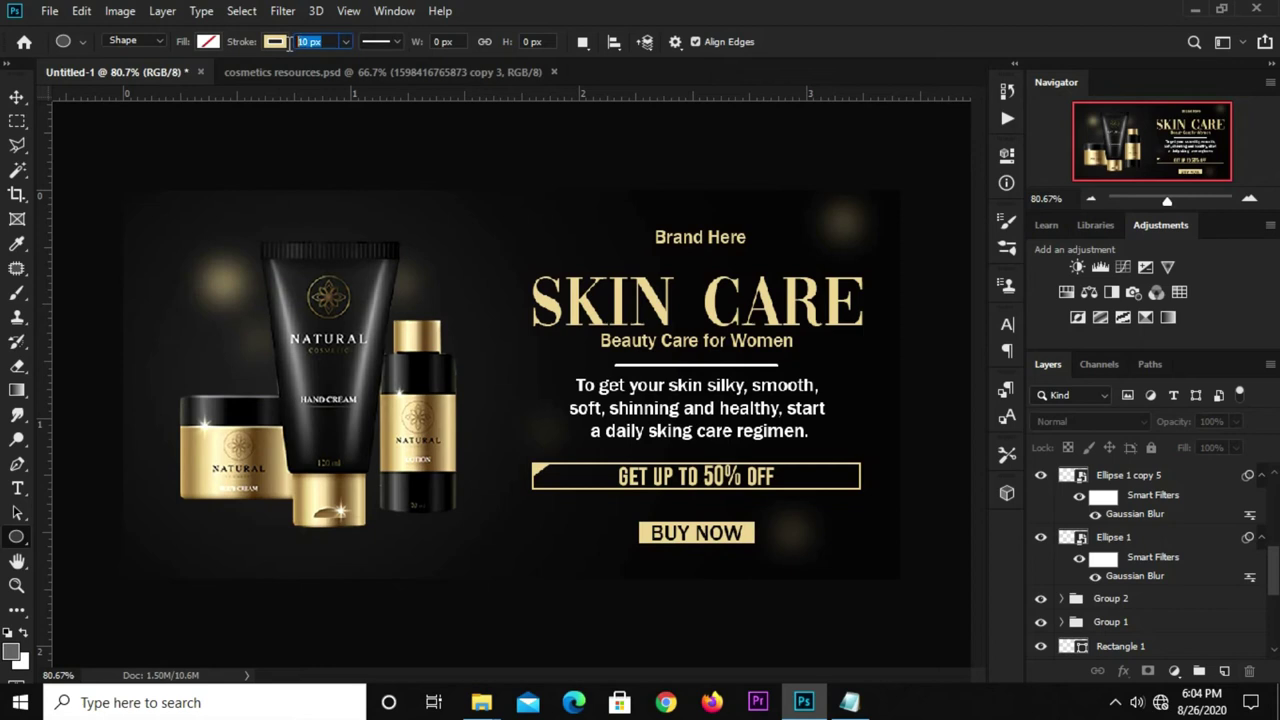
pyautogui.write('2')
pyautogui.moveTo(427, 246); pyautogui.dragTo(440, 259)
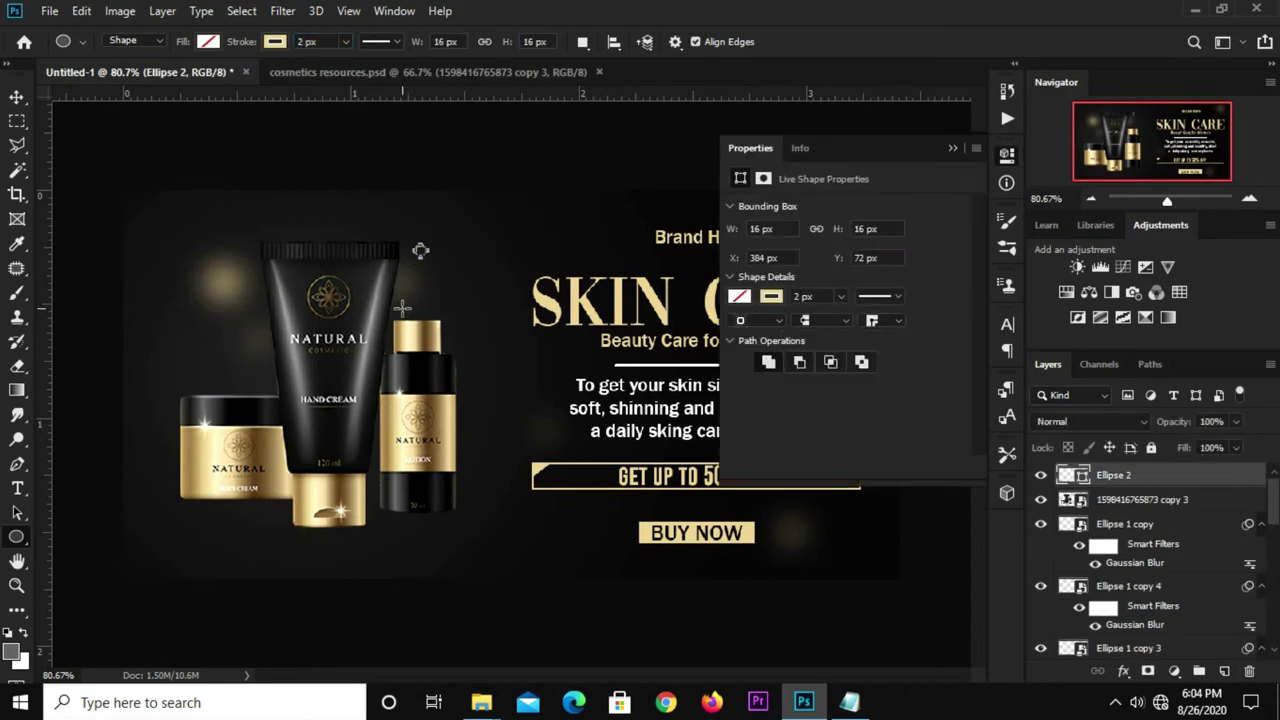
pyautogui.click(953, 149)
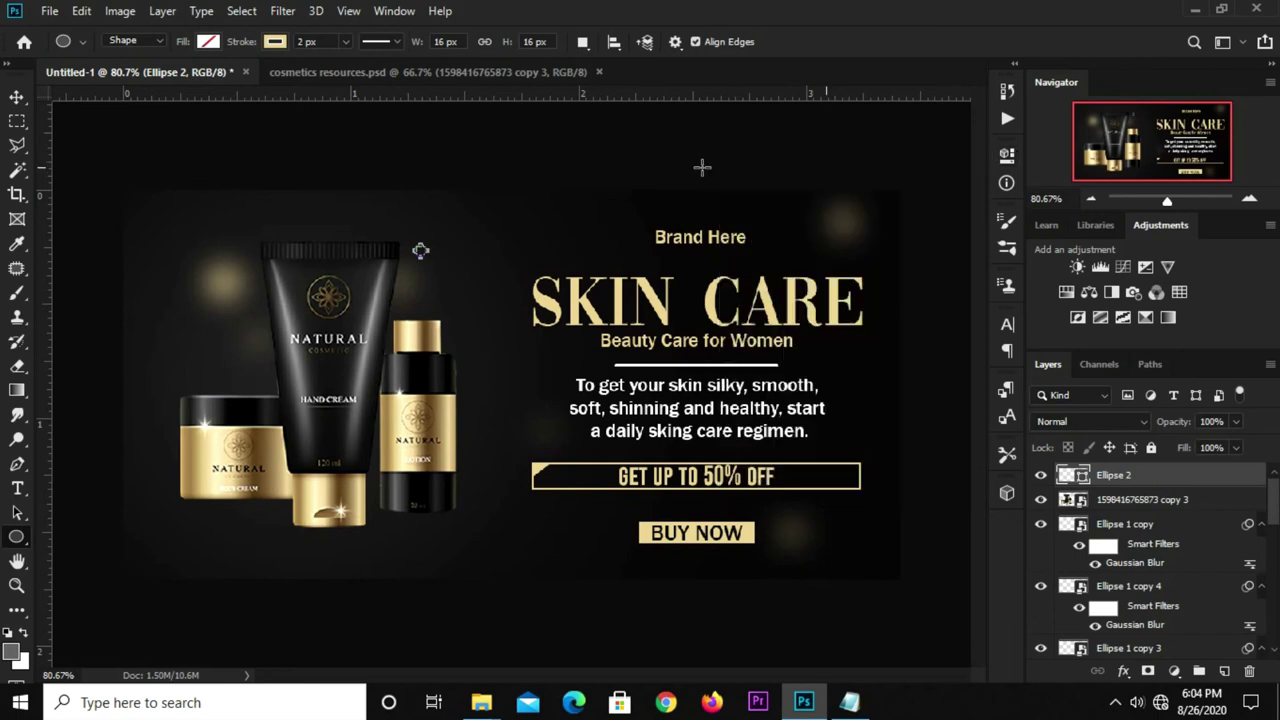
# Step: Duplicate the gold ring, nudge the copy into place and shrink it
pyautogui.press('v')
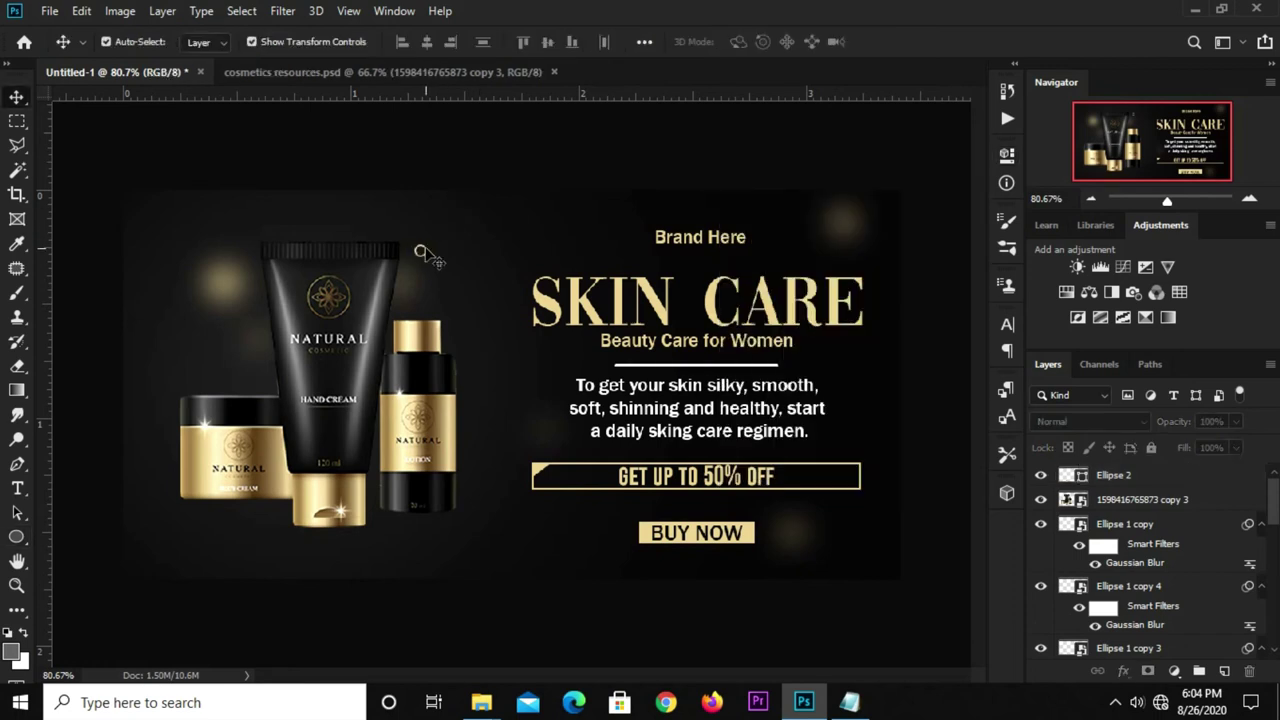
pyautogui.hotkey('ctrl', 'j')
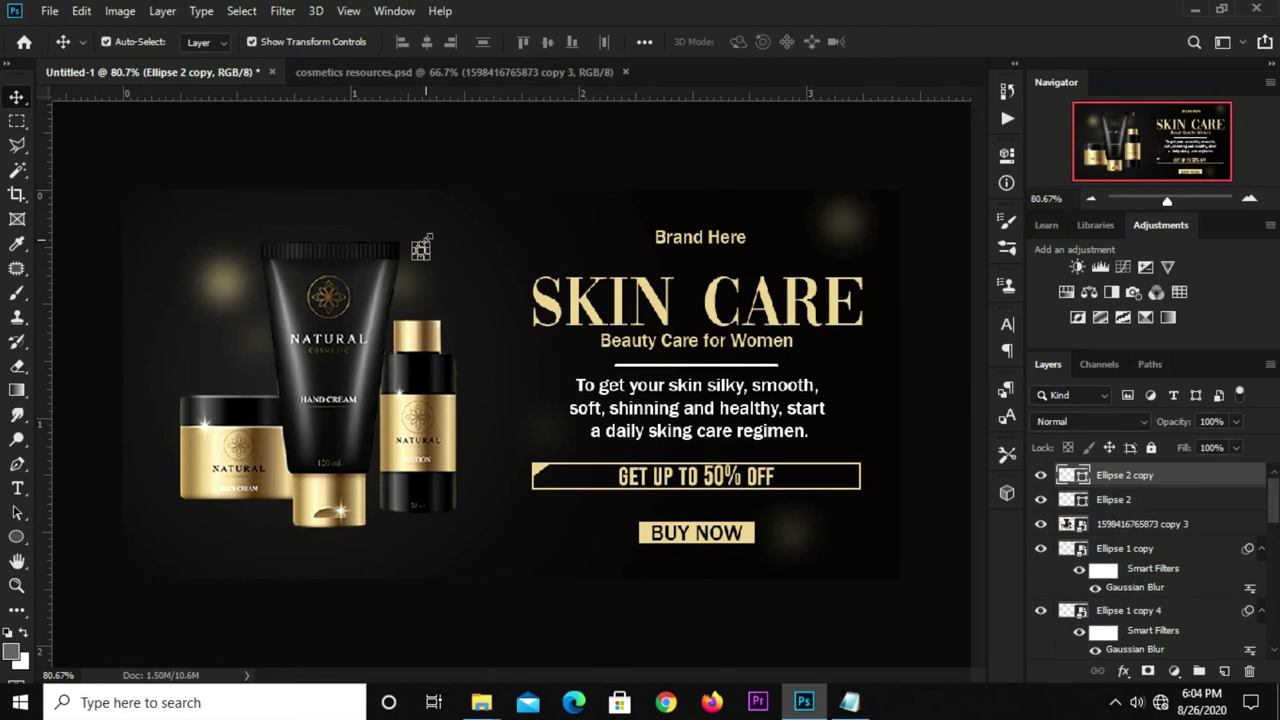
pyautogui.hotkey('ctrl', 't')
pyautogui.moveTo(420, 249); pyautogui.dragTo(421, 250)
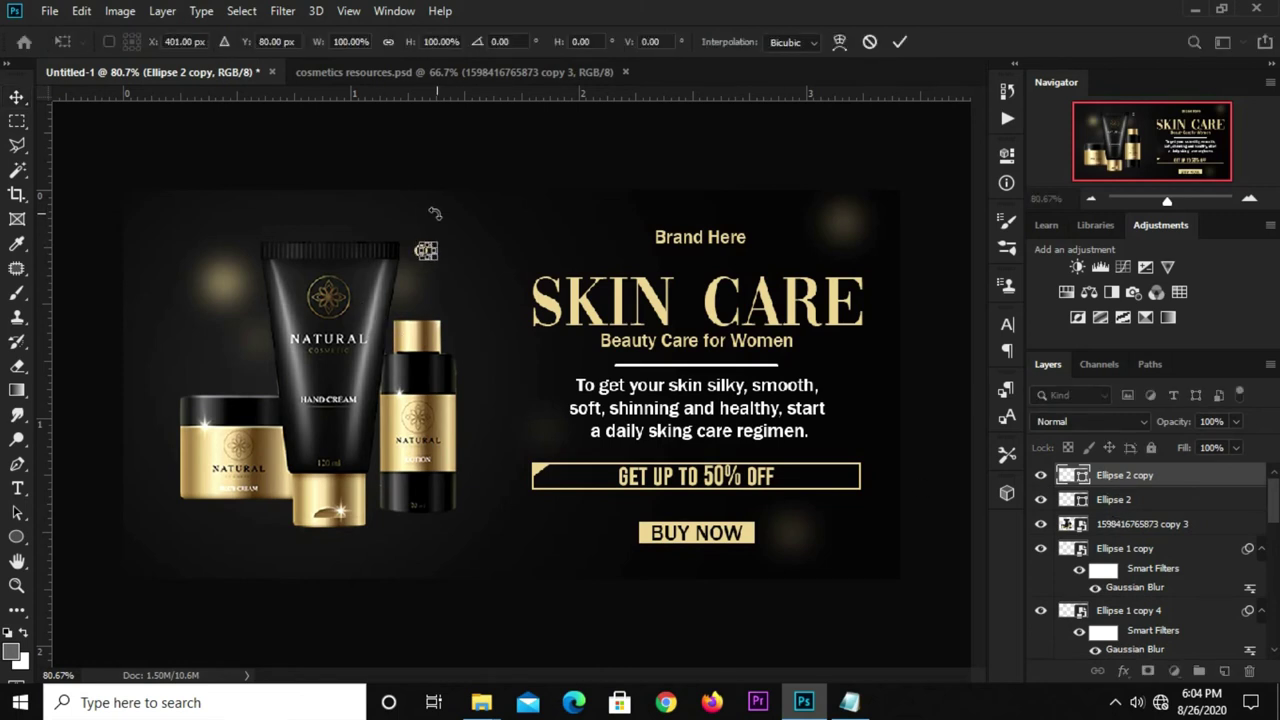
pyautogui.press('Right')
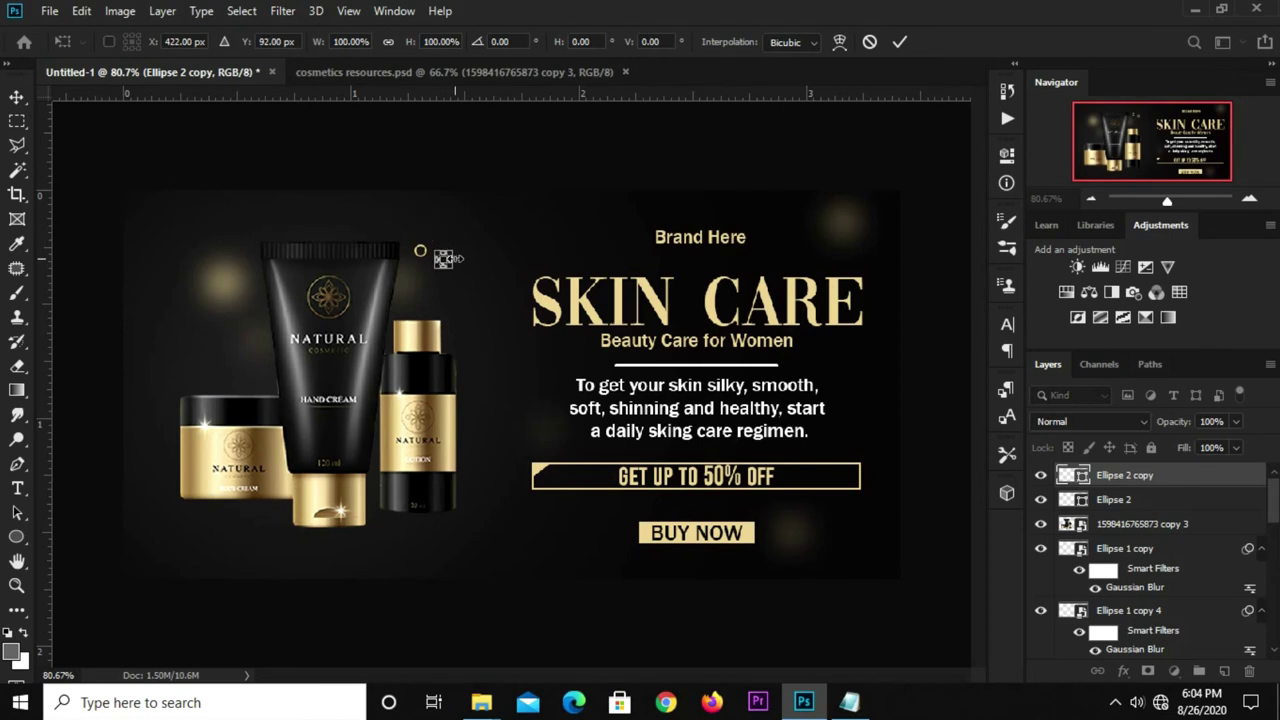
pyautogui.press('Return')
pyautogui.click(443, 194)
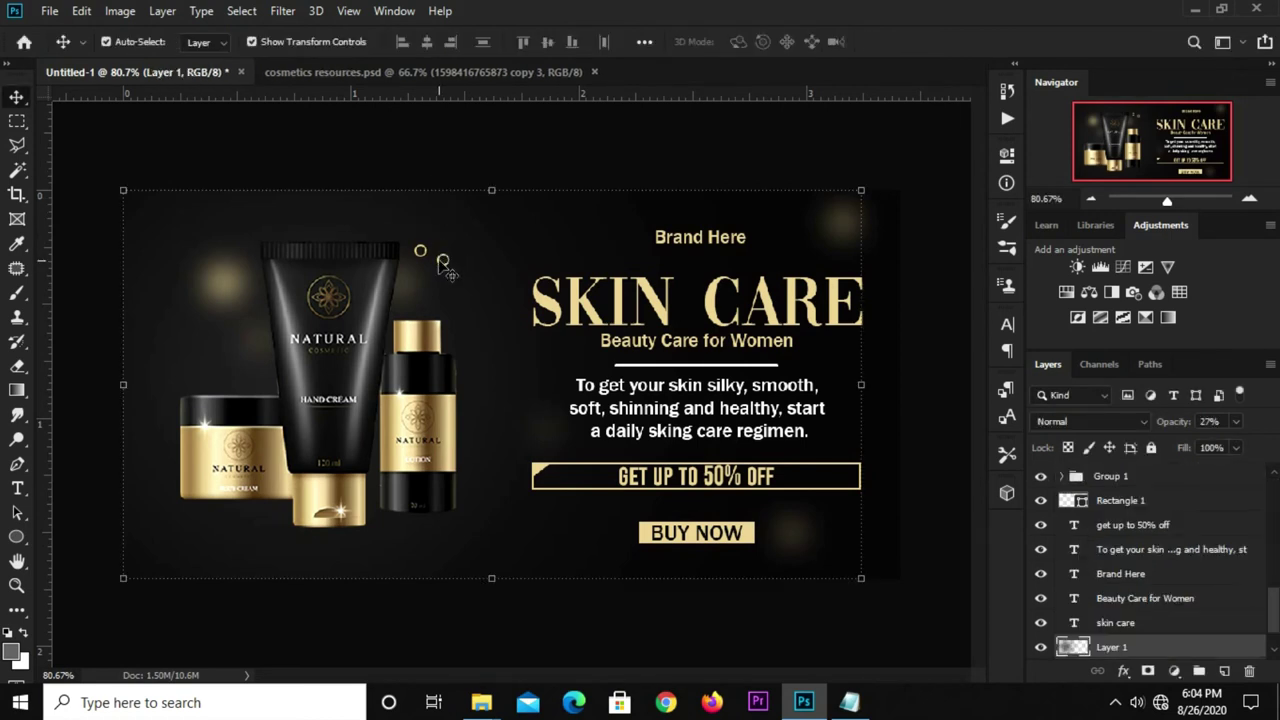
pyautogui.click(442, 260)
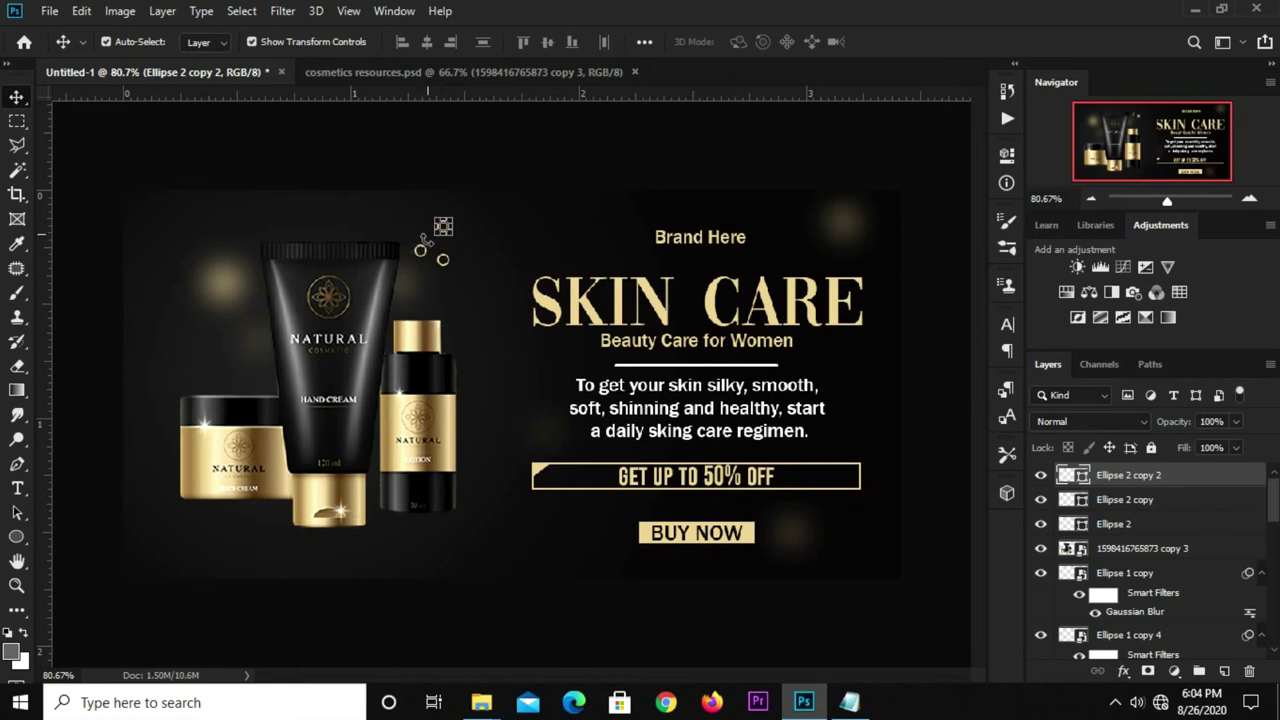
pyautogui.moveTo(450, 218); pyautogui.dragTo(444, 226)
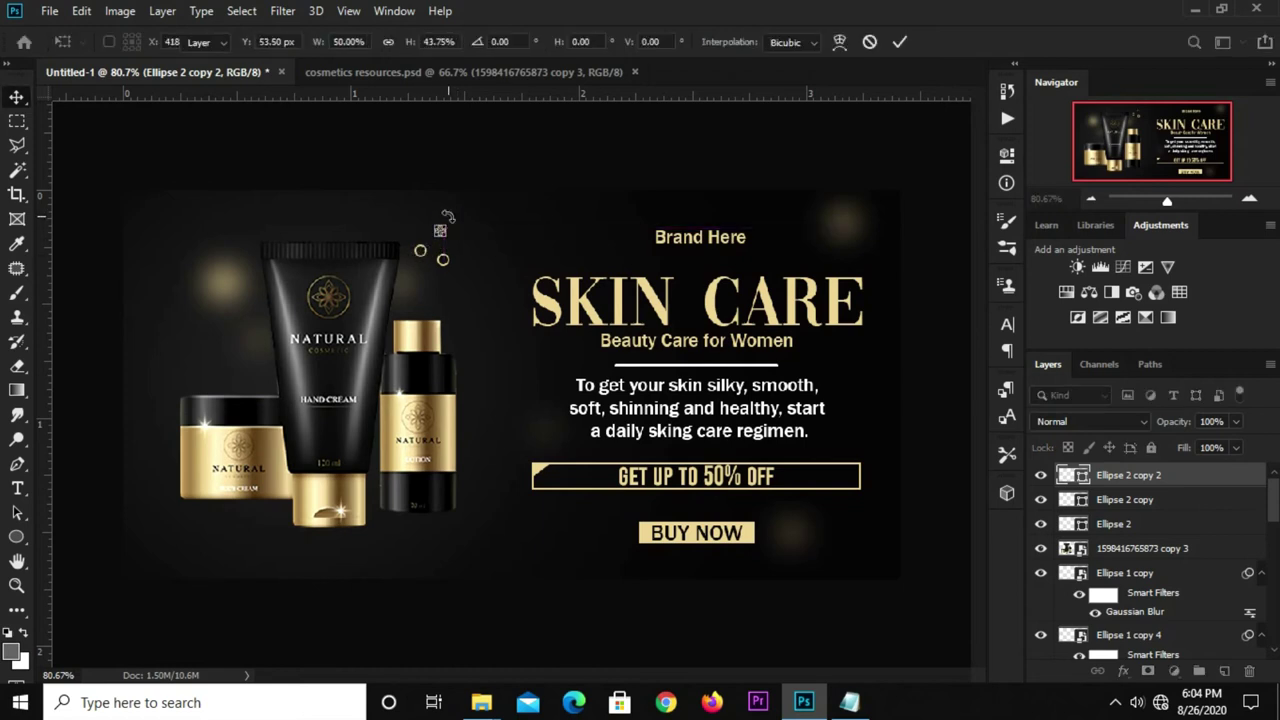
pyautogui.press('Return')
pyautogui.click(510, 182)
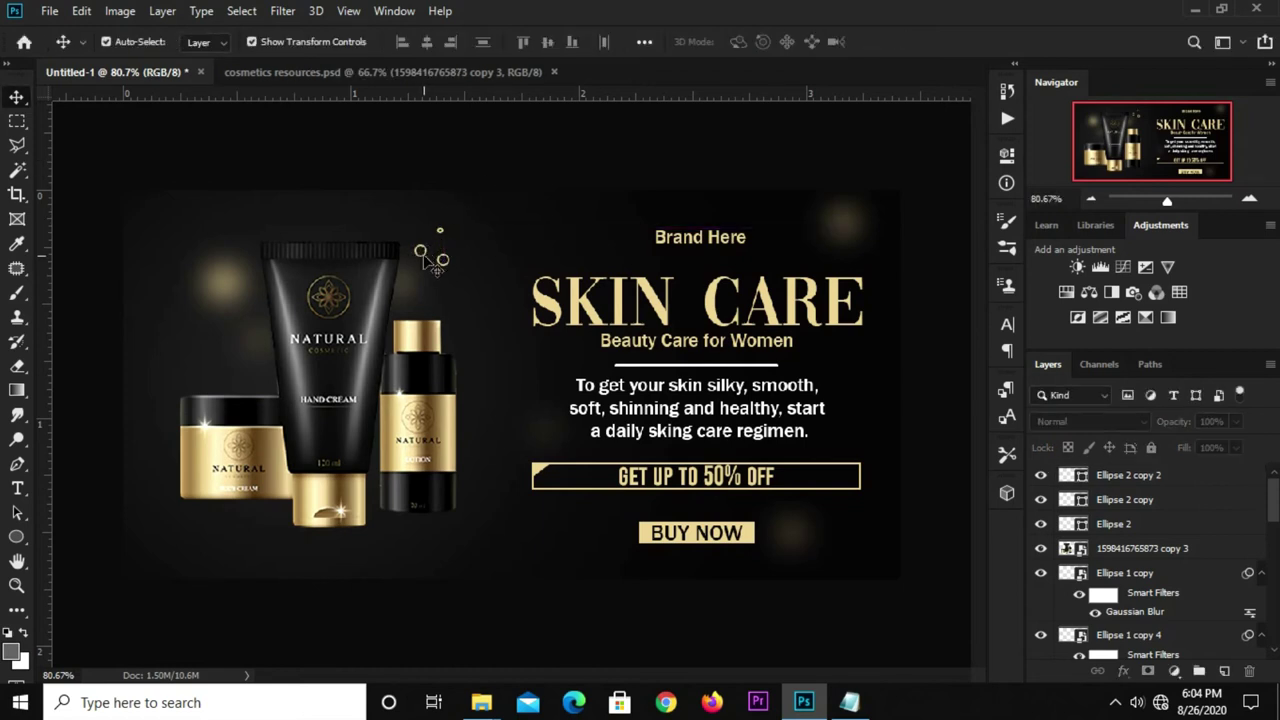
# Step: Add another ring copy shifted slightly left, undoing an accidental product image move
pyautogui.keyDown('ctrl'); pyautogui.click(424, 258); pyautogui.keyUp('ctrl')
pyautogui.hotkey('ctrl', 'j')
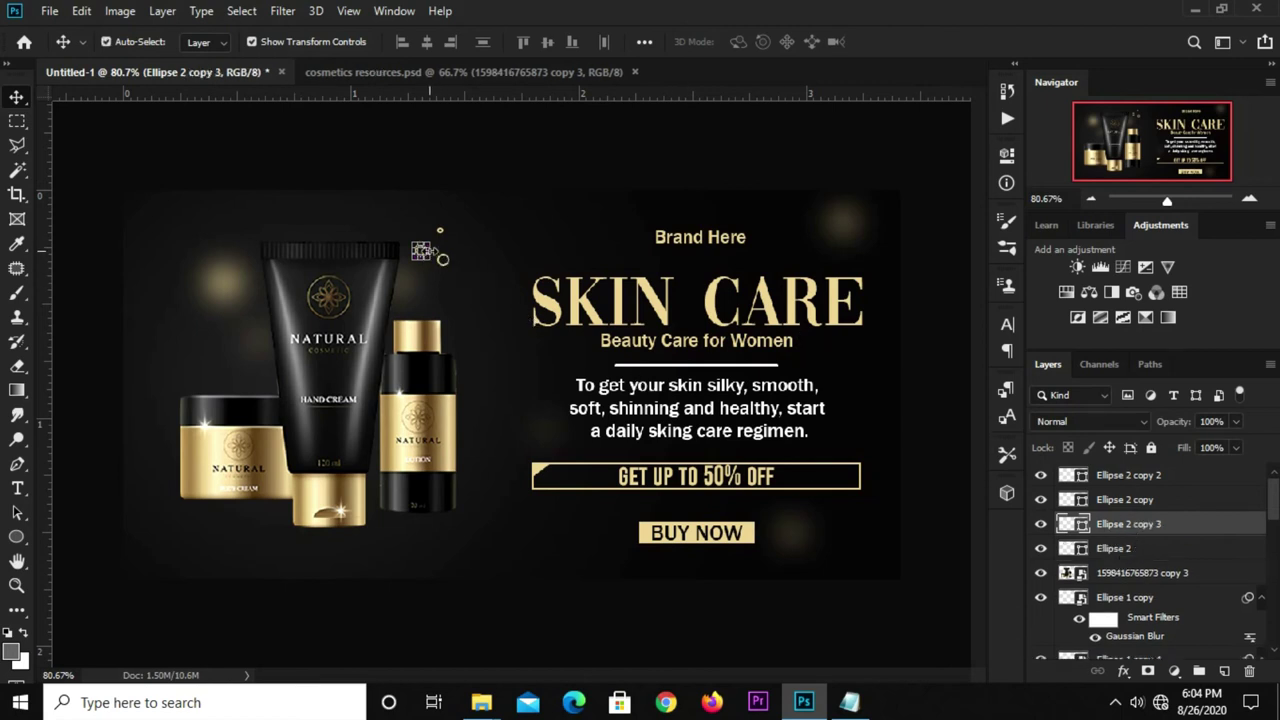
pyautogui.hotkey('ctrl', 't')
pyautogui.moveTo(421, 251); pyautogui.dragTo(410, 250)
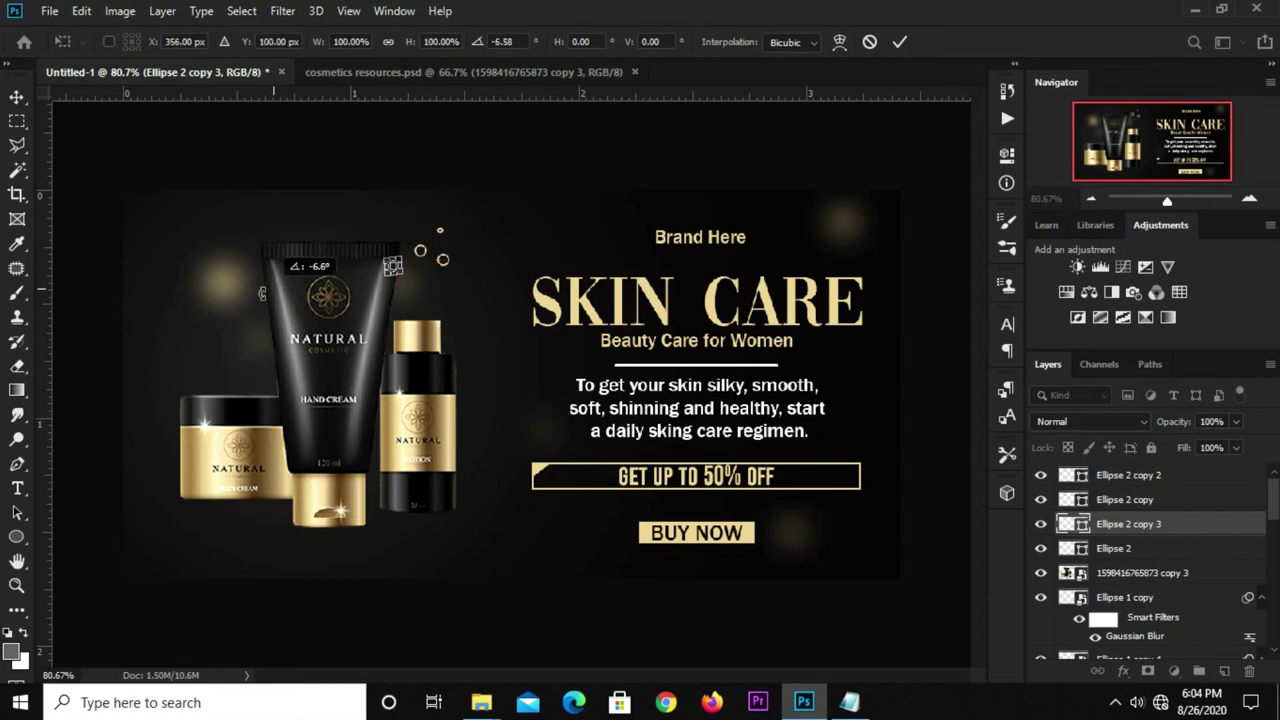
pyautogui.press('Return')
pyautogui.moveTo(381, 245); pyautogui.dragTo(345, 263)
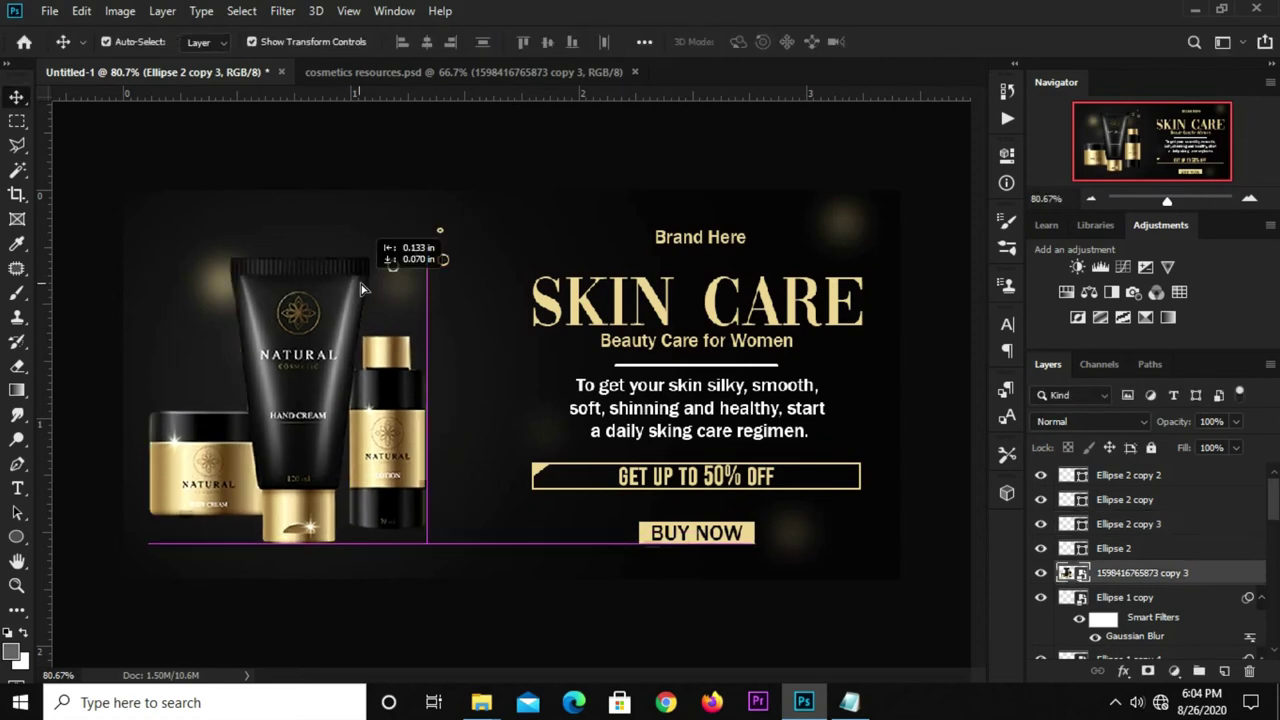
pyautogui.hotkey('ctrl', 'z')
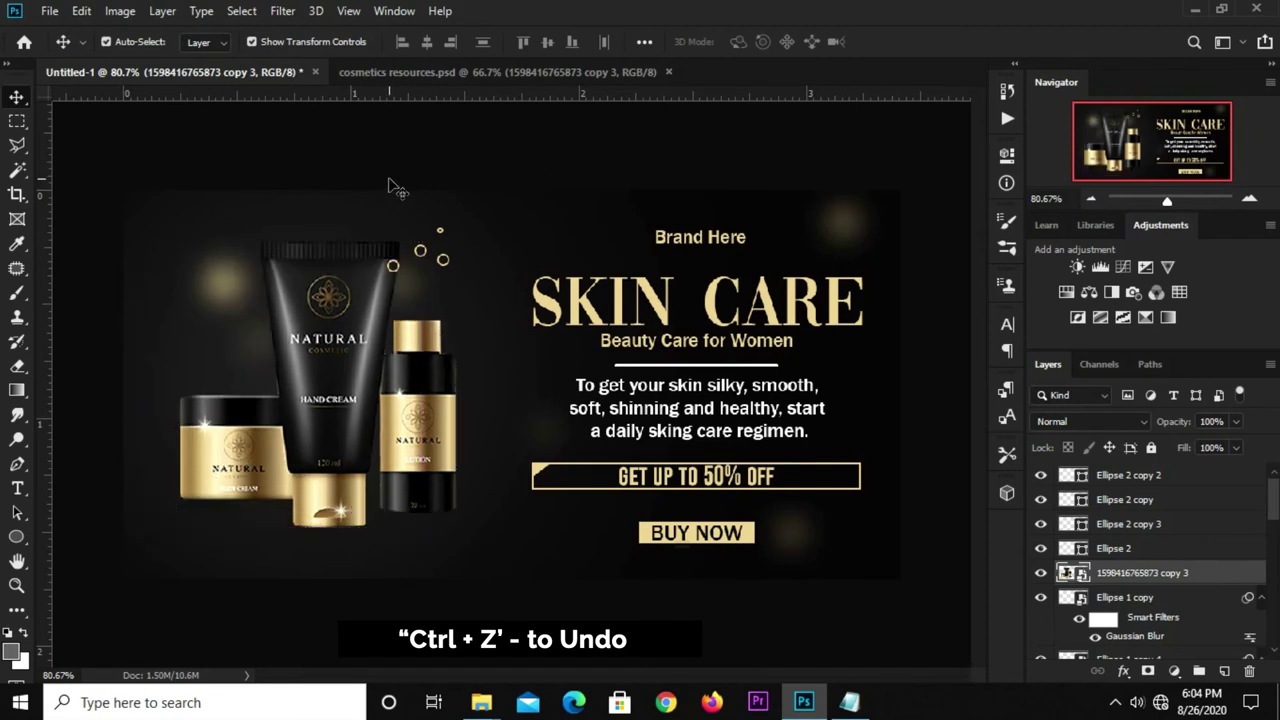
pyautogui.hotkey('ctrl', 'z')
# Step: Alt-drag a small ring copy beside the tube's left side and nudge it upward
pyautogui.moveTo(395, 272)
pyautogui.mouseDown()
pyautogui.moveTo(352, 285)
pyautogui.moveTo(420, 250)
pyautogui.moveTo(250, 330)
pyautogui.mouseUp()
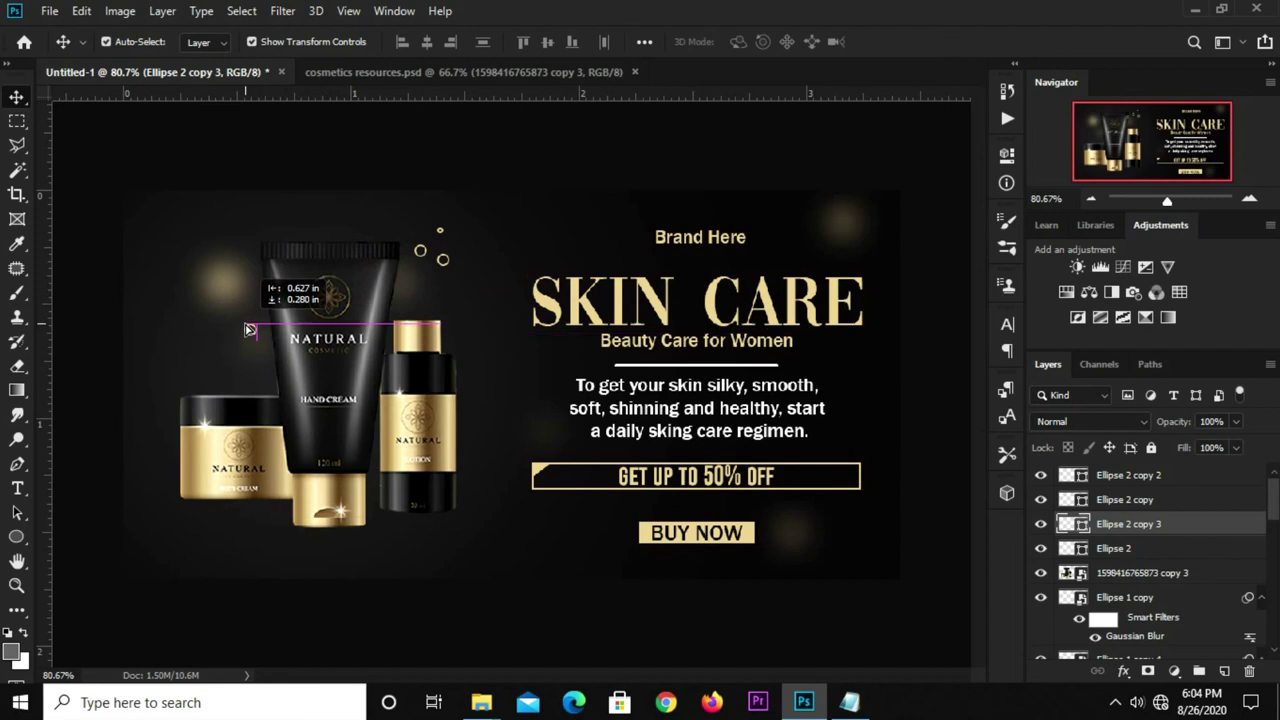
pyautogui.hotkey('ctrl', 't')
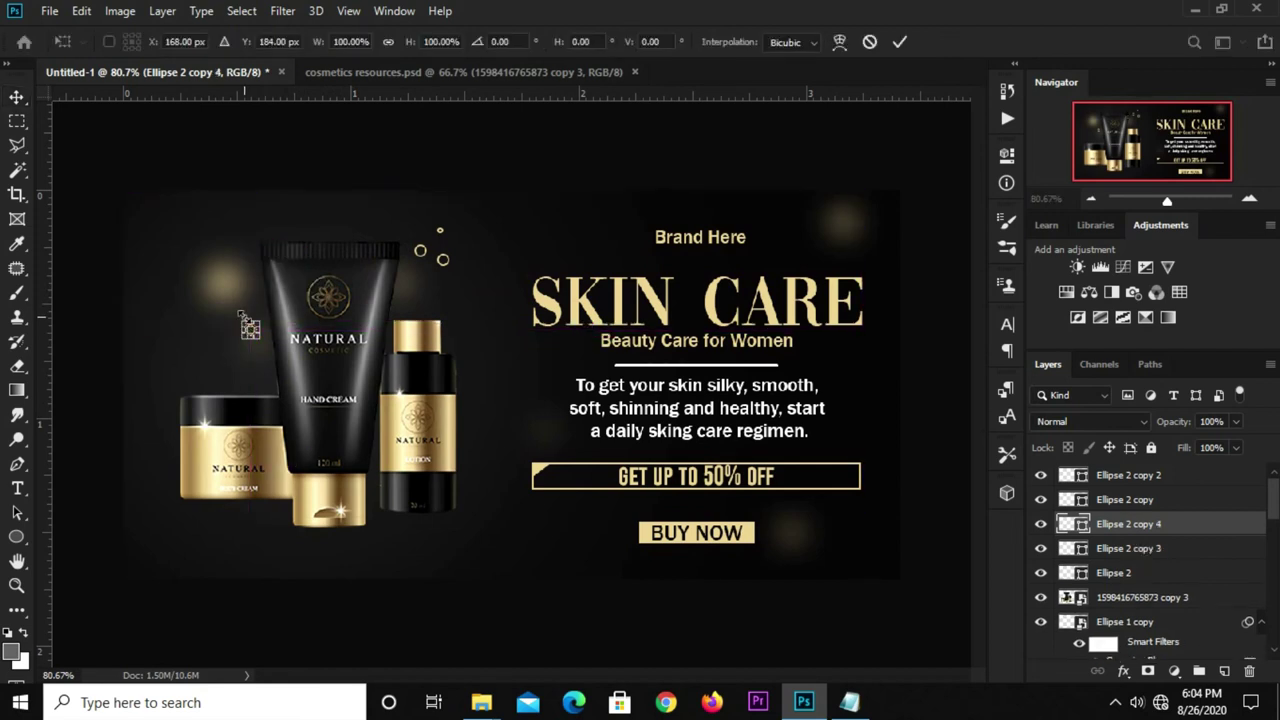
pyautogui.moveTo(250, 322); pyautogui.dragTo(252, 305)
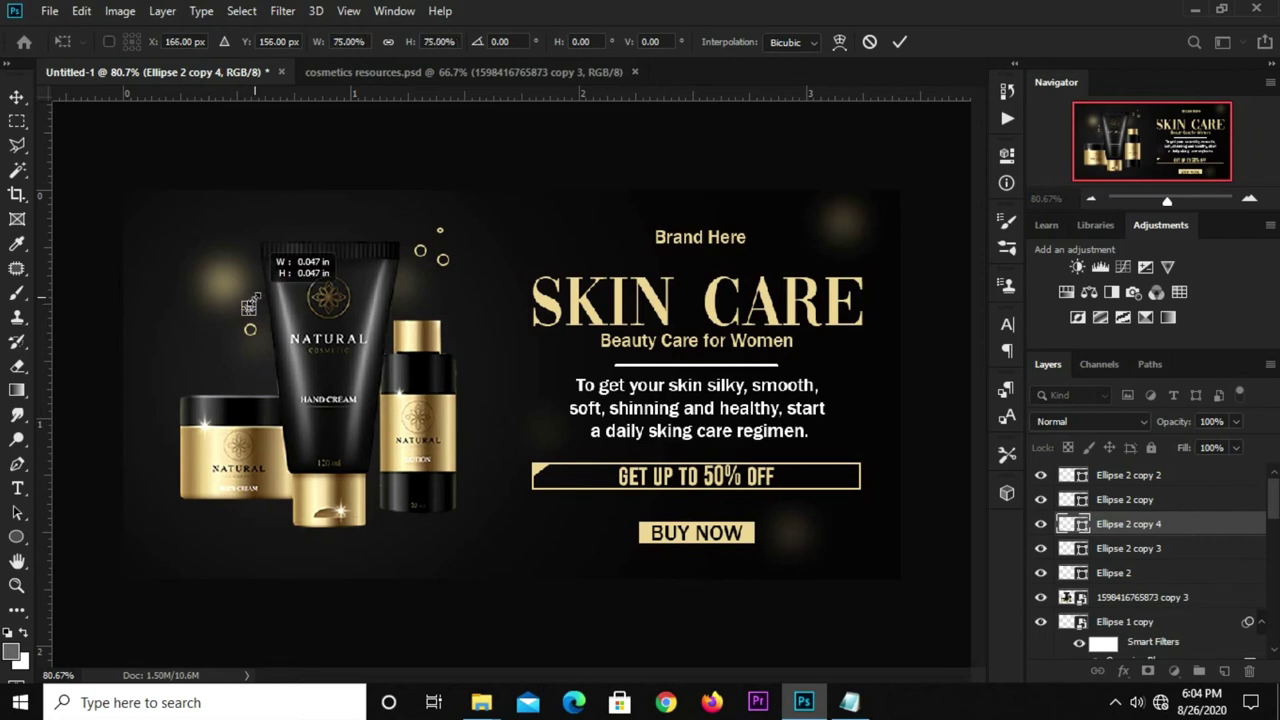
pyautogui.press('Return')
pyautogui.click(295, 171)
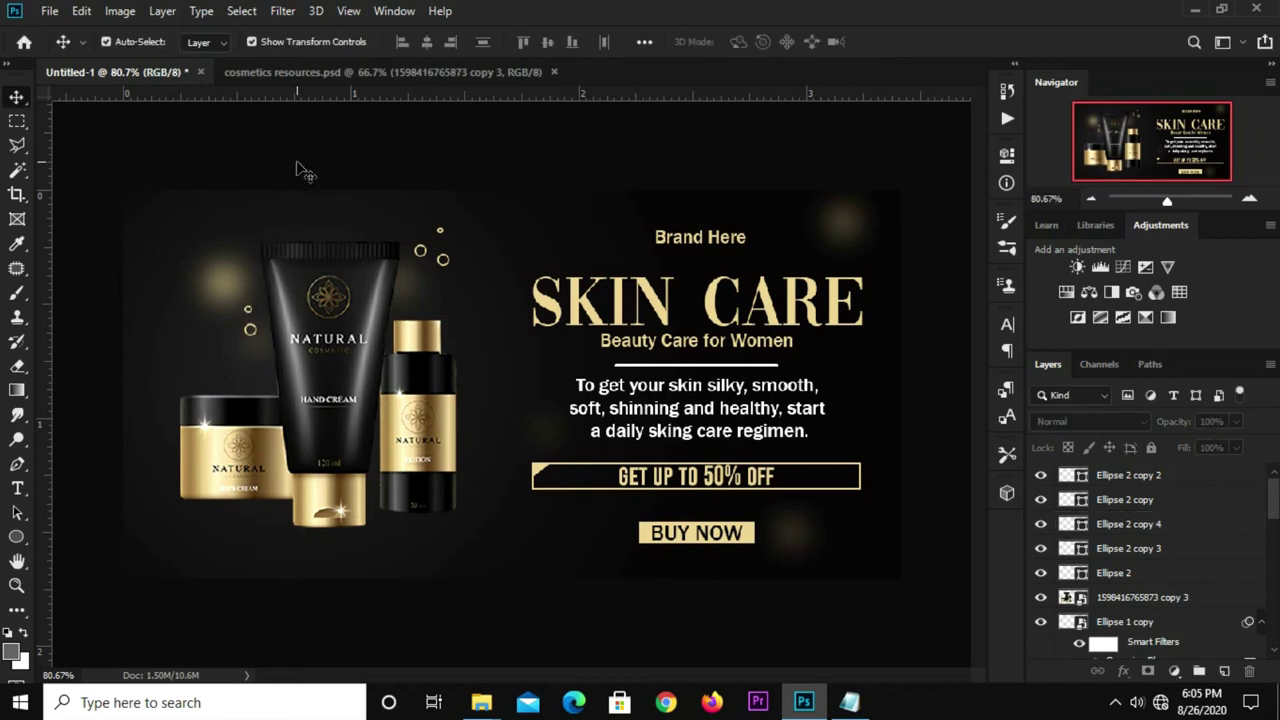
pyautogui.click(346, 430)
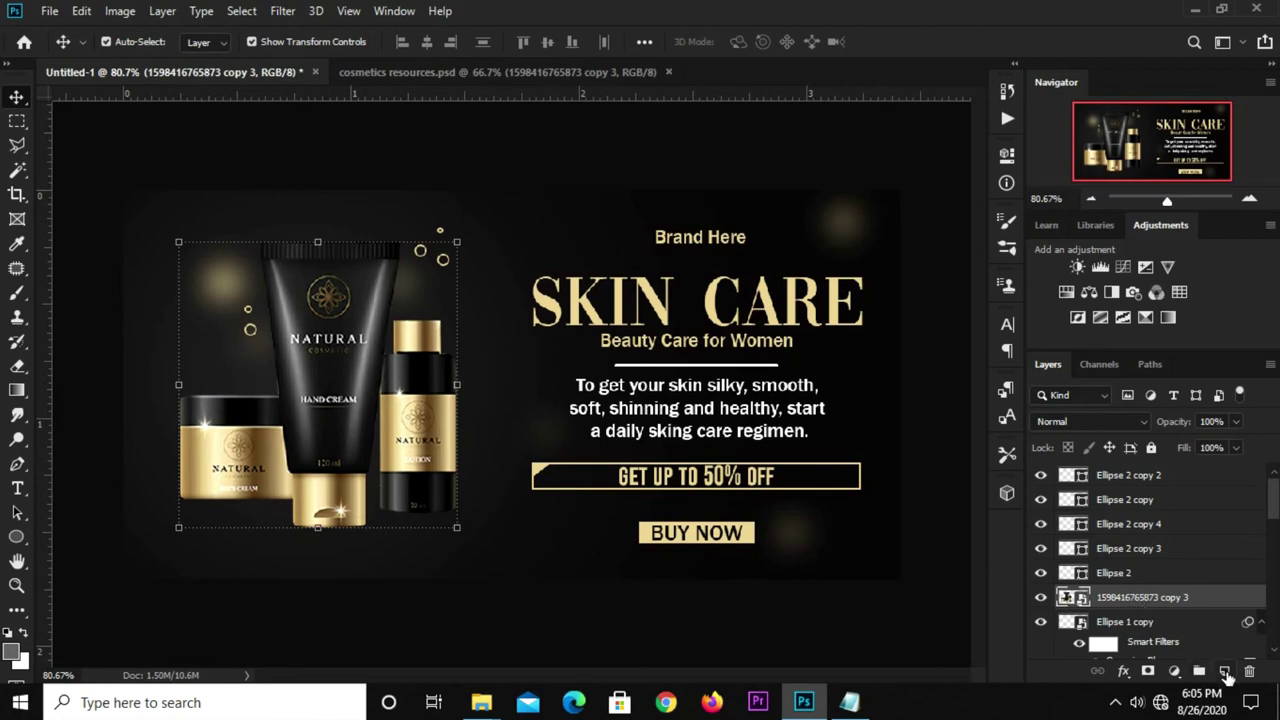
# Step: Add an empty layer below the product image and pick a soft 150 px brush
pyautogui.click(1225, 672)
pyautogui.moveTo(1165, 602); pyautogui.dragTo(1150, 643)
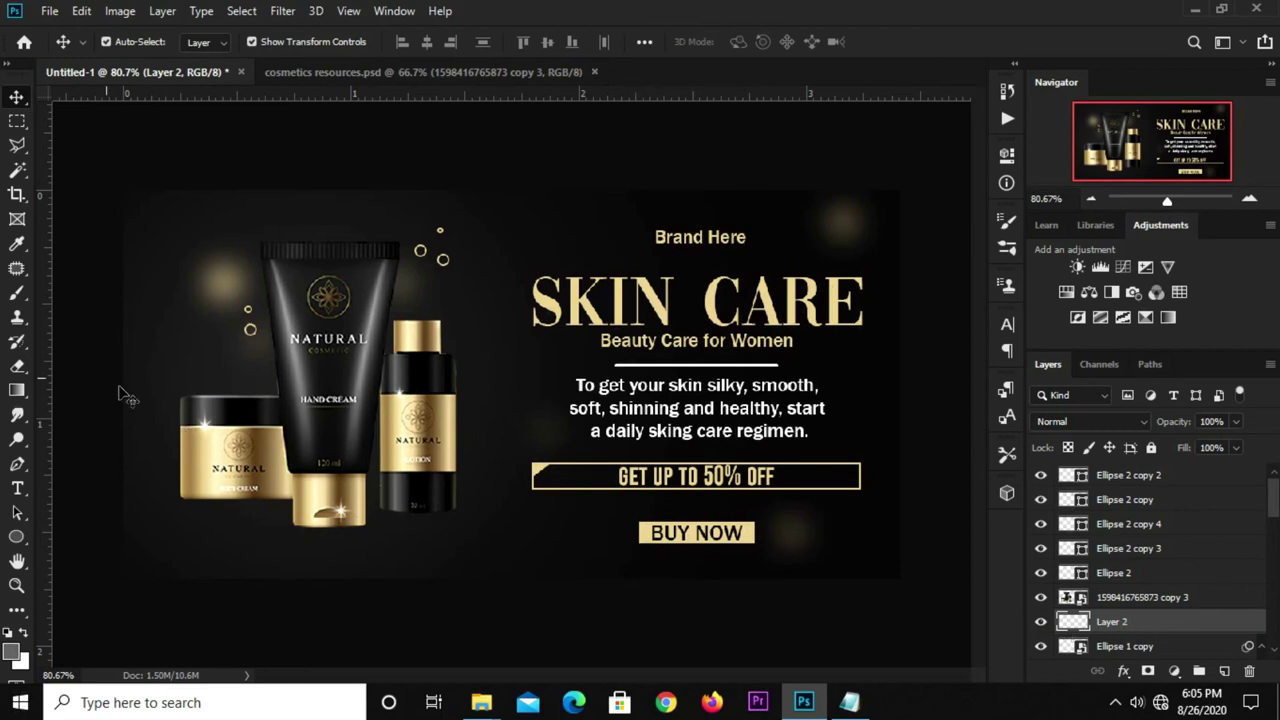
pyautogui.click(17, 292)
pyautogui.click(94, 292)
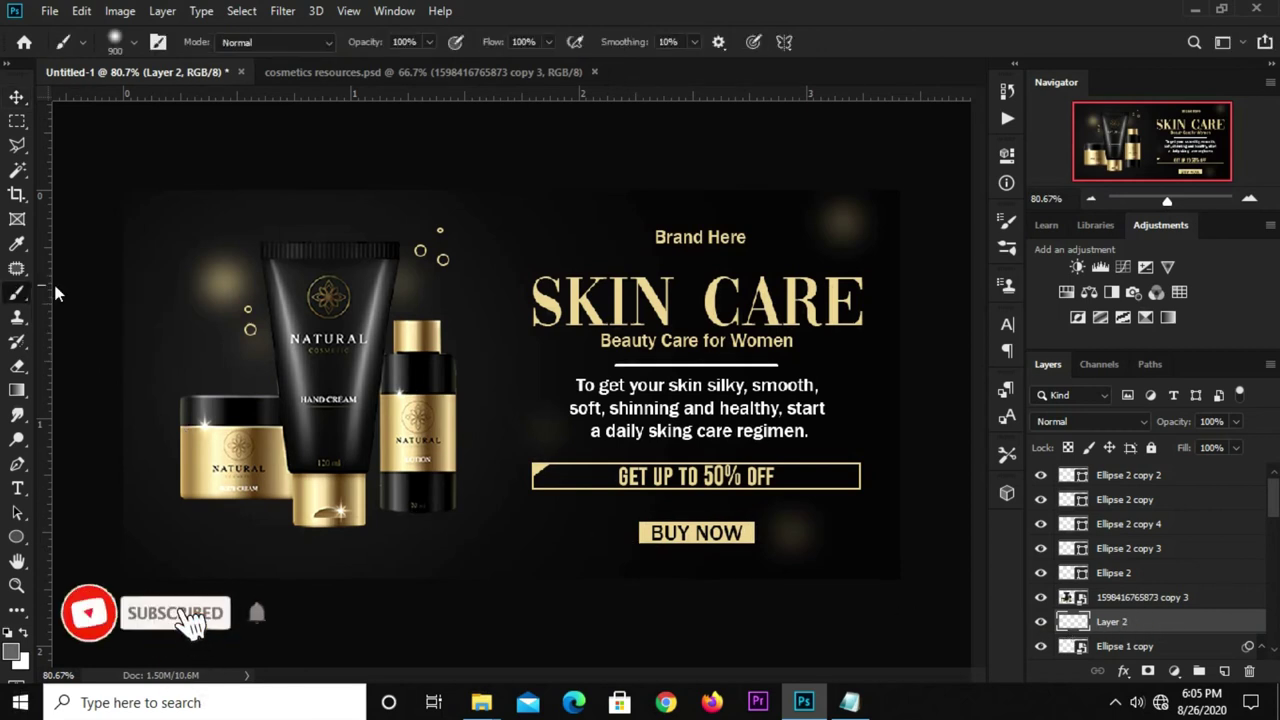
pyautogui.press('[')
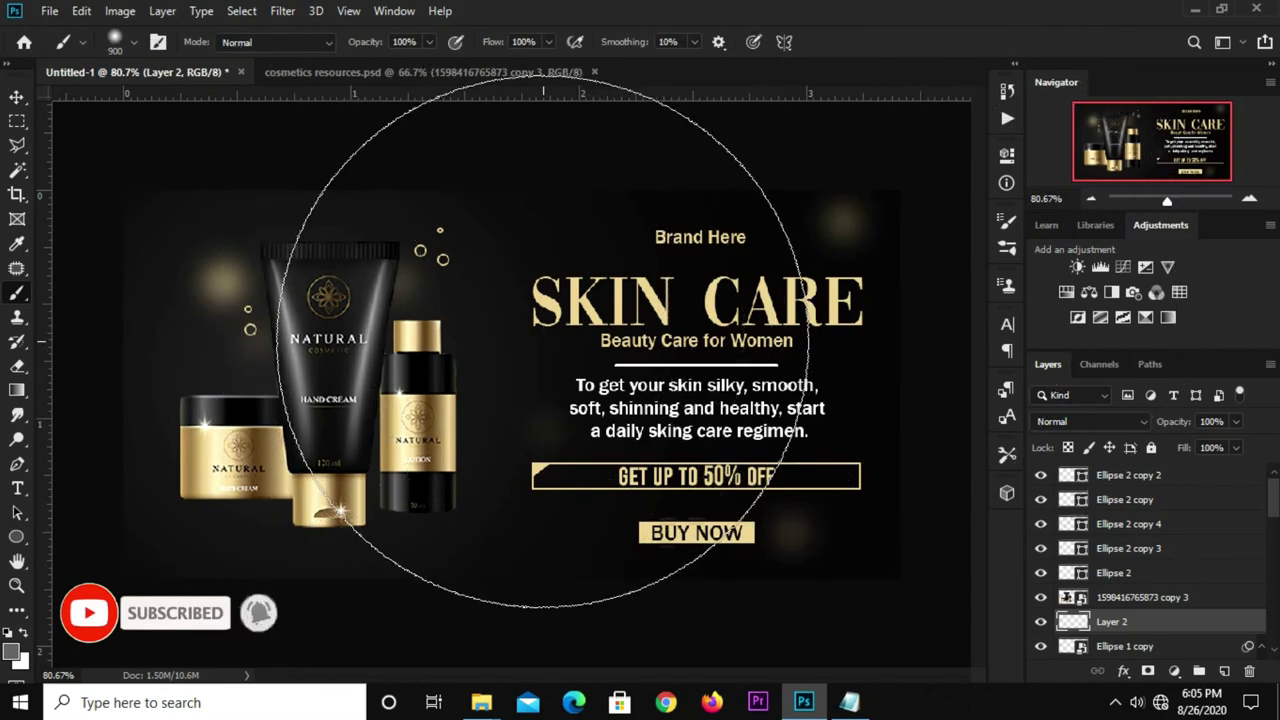
pyautogui.press('[')
pyautogui.press('[')
pyautogui.press('[')
pyautogui.press('[')
pyautogui.press('[')
pyautogui.press('[')
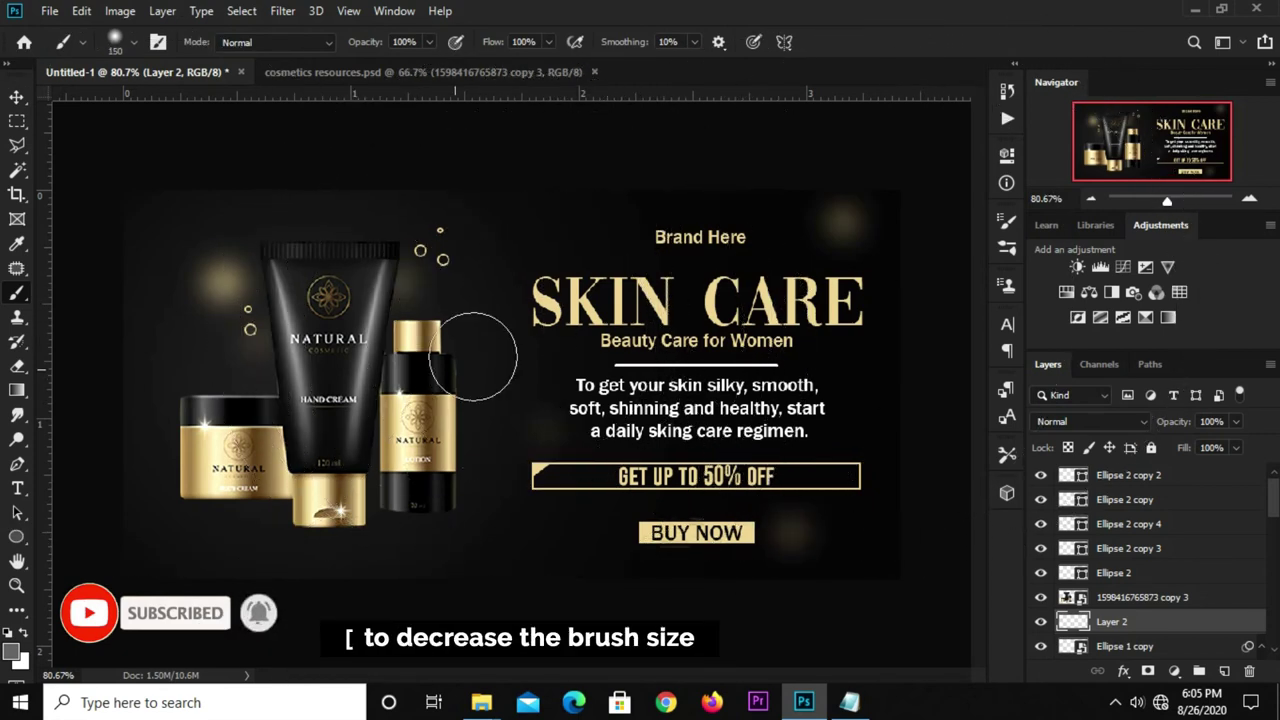
# Step: Confirm the foreground colour and adjust the brush tip angle in Brush Settings
pyautogui.click(12, 648)
pyautogui.click(1125, 326)
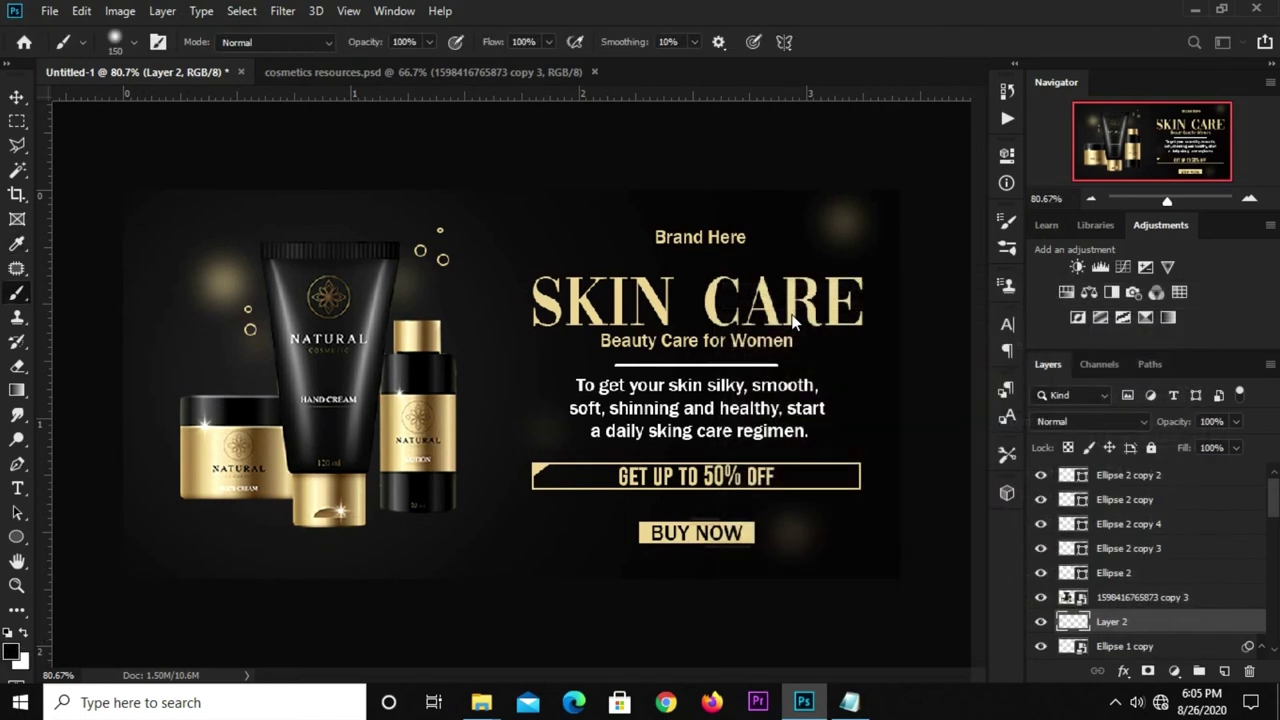
pyautogui.click(1005, 222)
pyautogui.moveTo(906, 413)
pyautogui.mouseDown()
pyautogui.moveTo(904, 396)
pyautogui.moveTo(940, 394)
pyautogui.mouseUp()
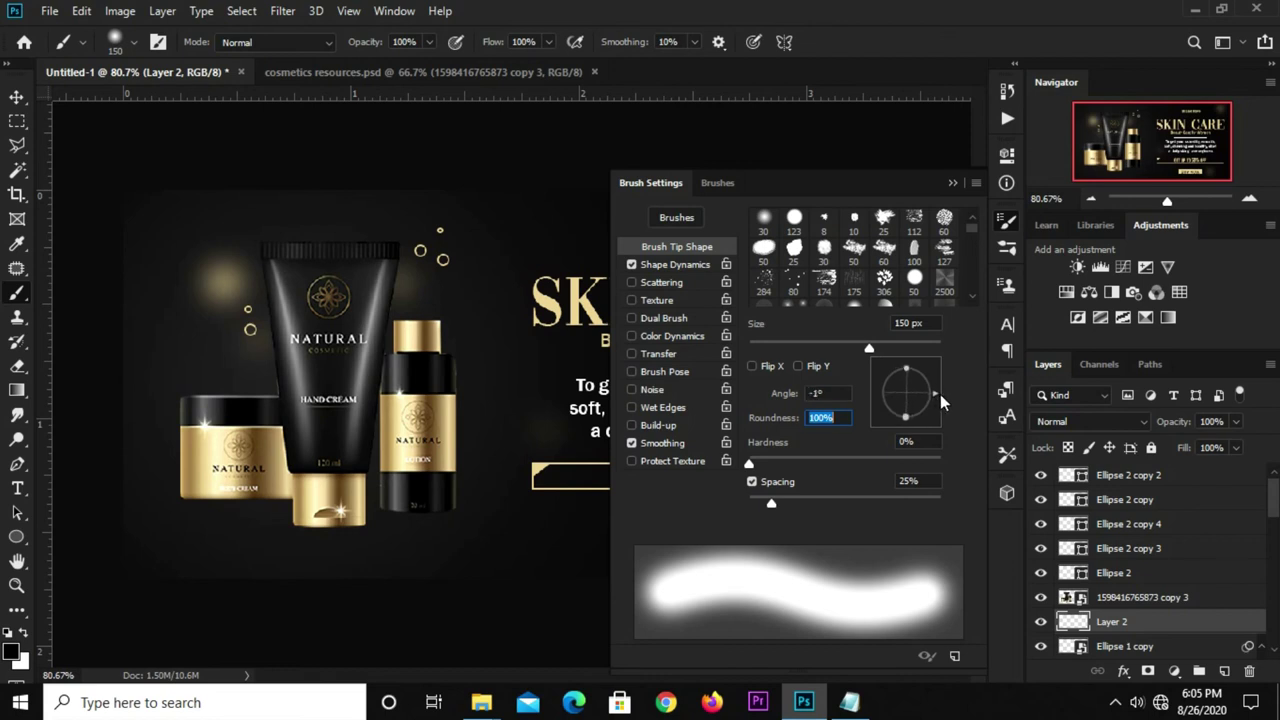
# Step: Set the brush tip to 0° angle and 22% roundness, keeping Layer 2 below the product image
pyautogui.click(828, 394)
pyautogui.moveTo(906, 420); pyautogui.dragTo(897, 399)
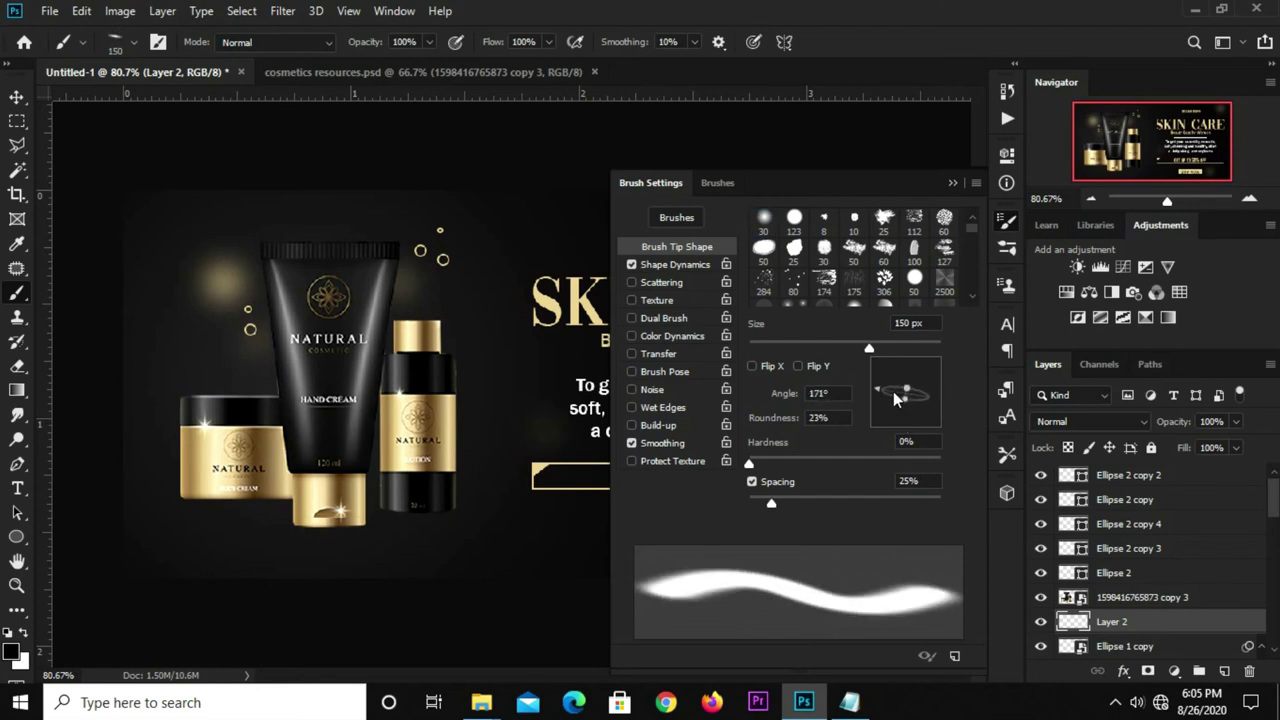
pyautogui.hotkey('ctrl', ']')
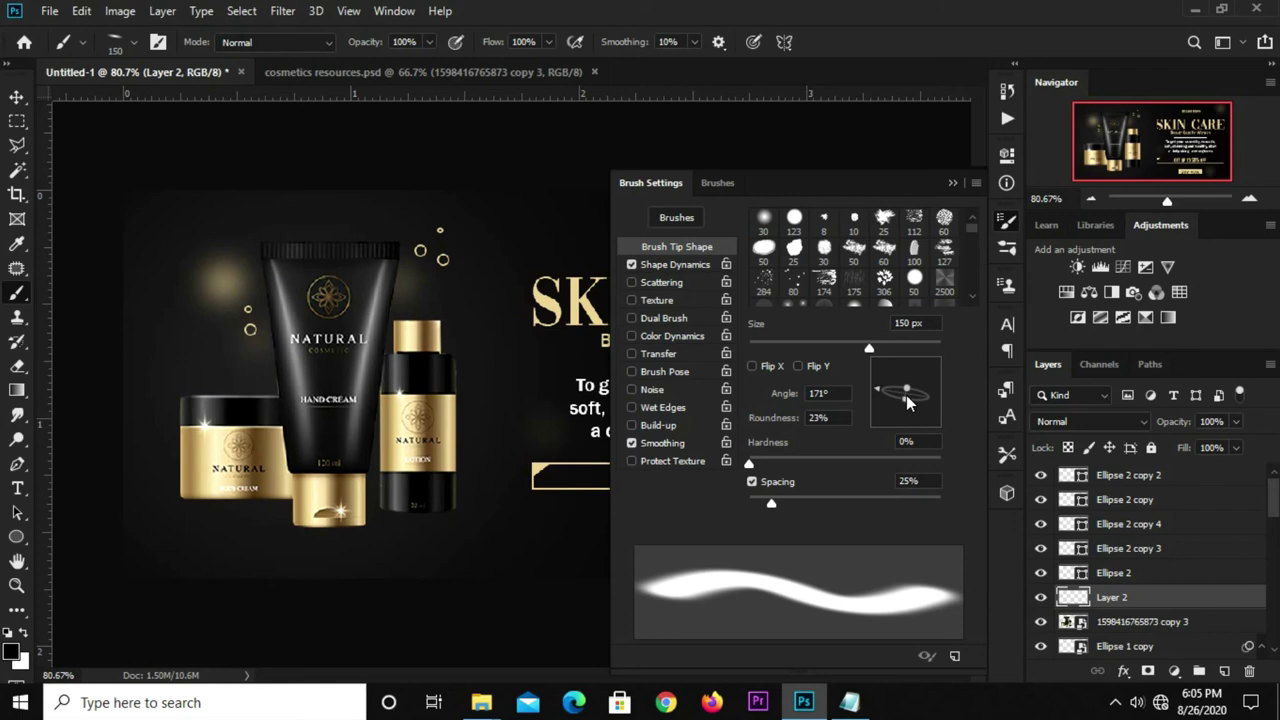
pyautogui.hotkey('ctrl', '[')
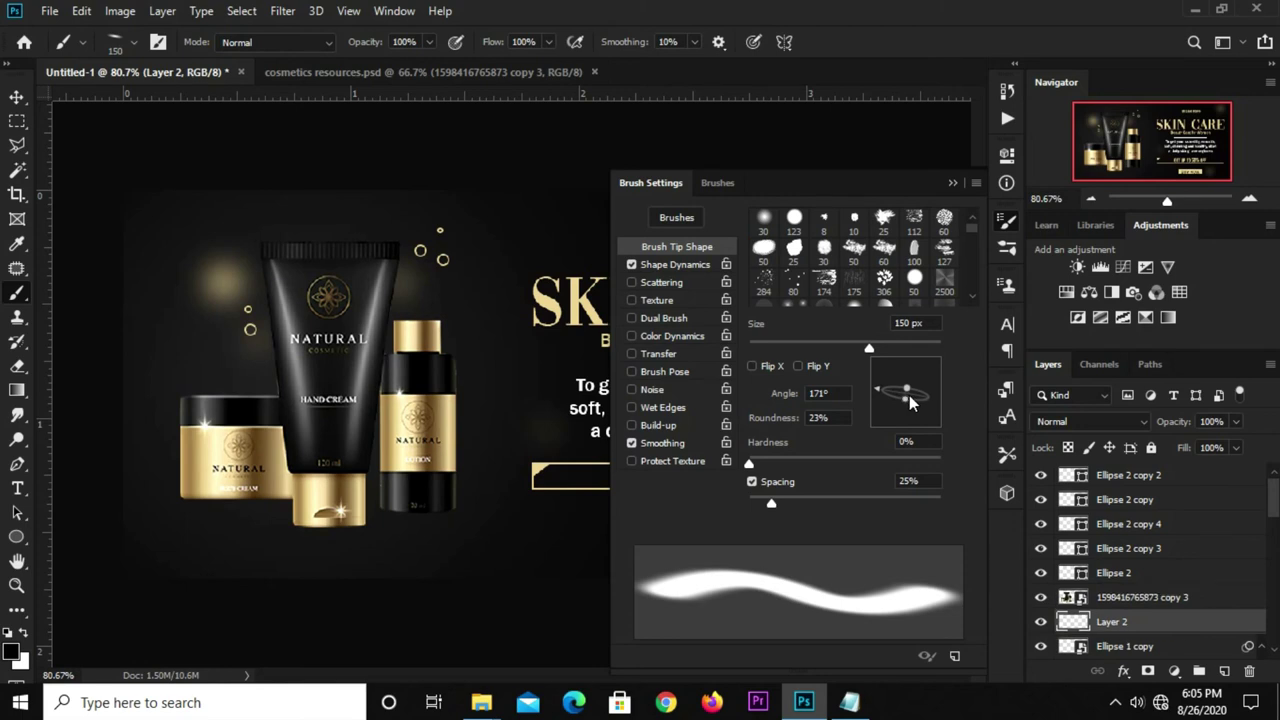
pyautogui.moveTo(882, 398); pyautogui.dragTo(935, 392)
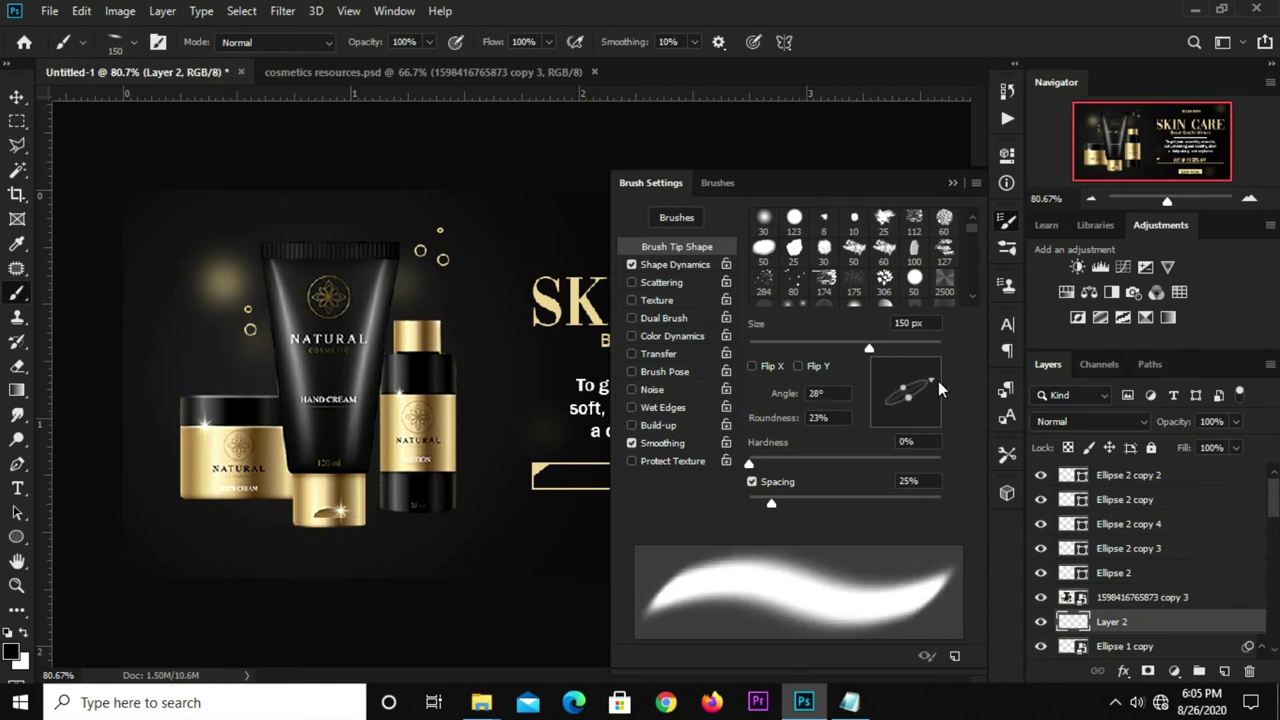
pyautogui.click(790, 397)
pyautogui.write('0')
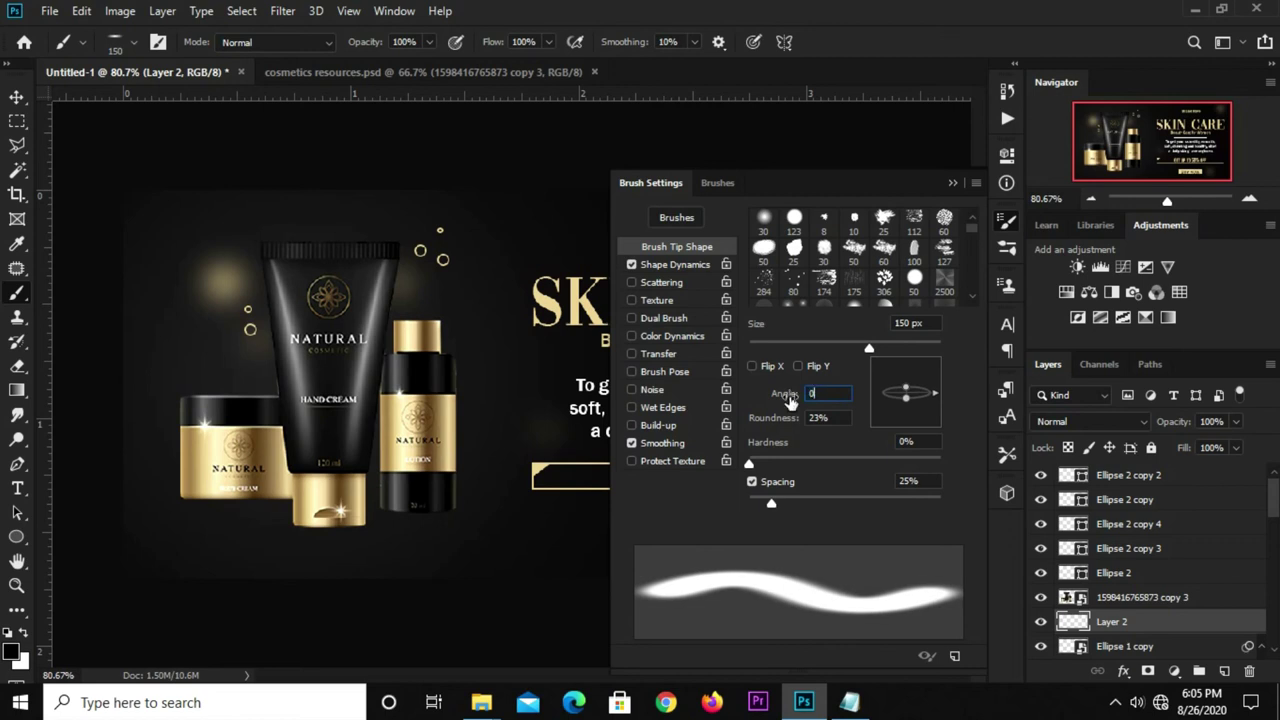
pyautogui.click(818, 418)
pyautogui.moveTo(797, 424); pyautogui.dragTo(793, 424)
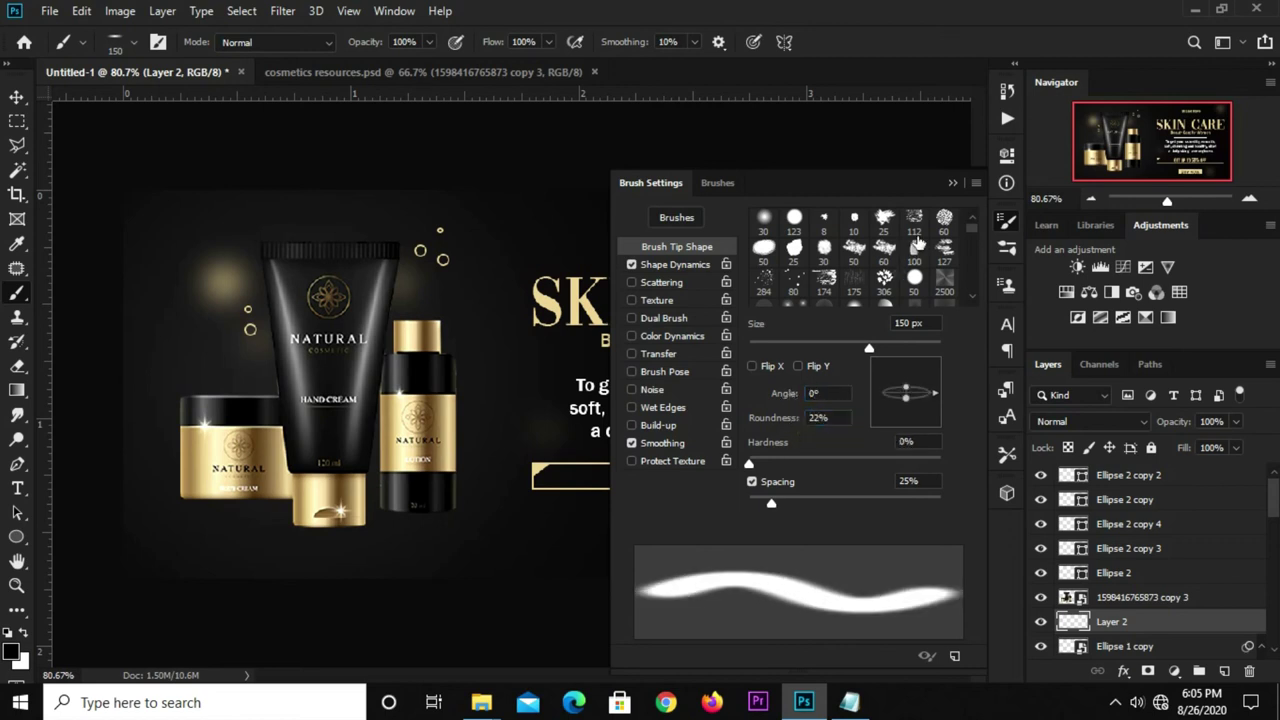
pyautogui.click(952, 183)
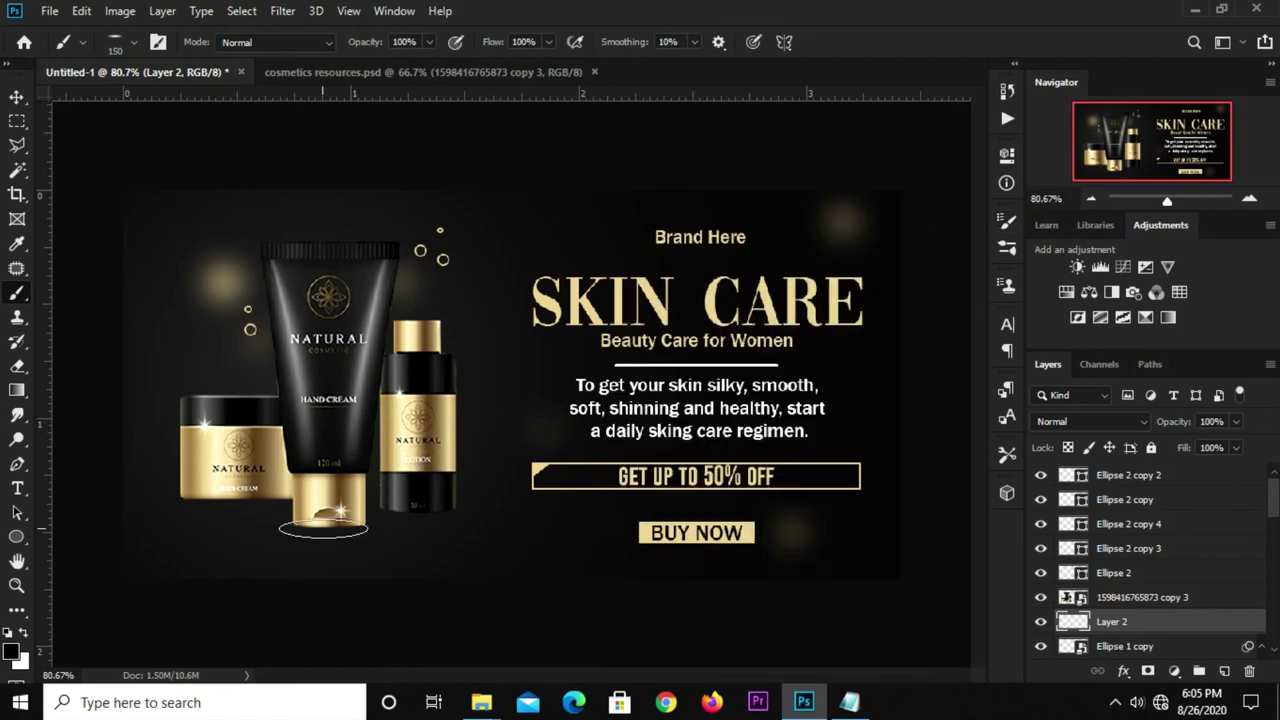
# Step: Paint the floor highlight with a 250 px, 6%-roundness brush and set Layer 2 to 70% opacity
pyautogui.press(']')
pyautogui.press(']')
pyautogui.press(']')
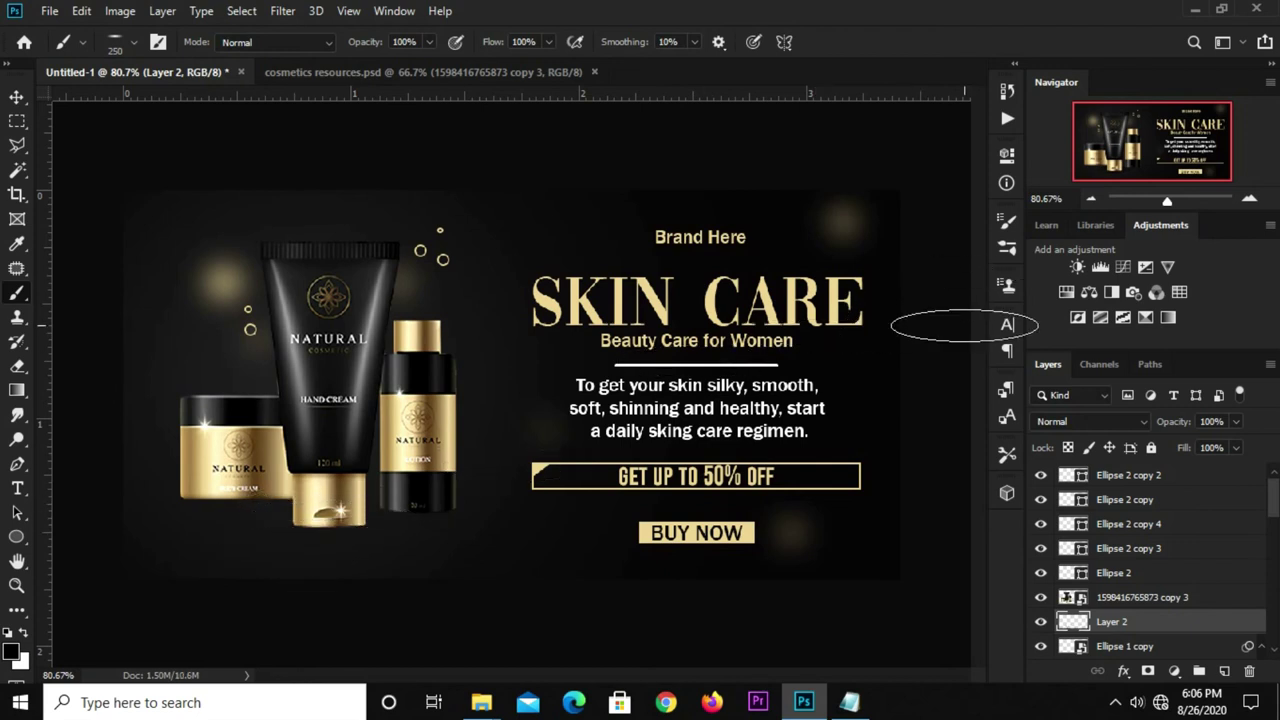
pyautogui.click(1007, 222)
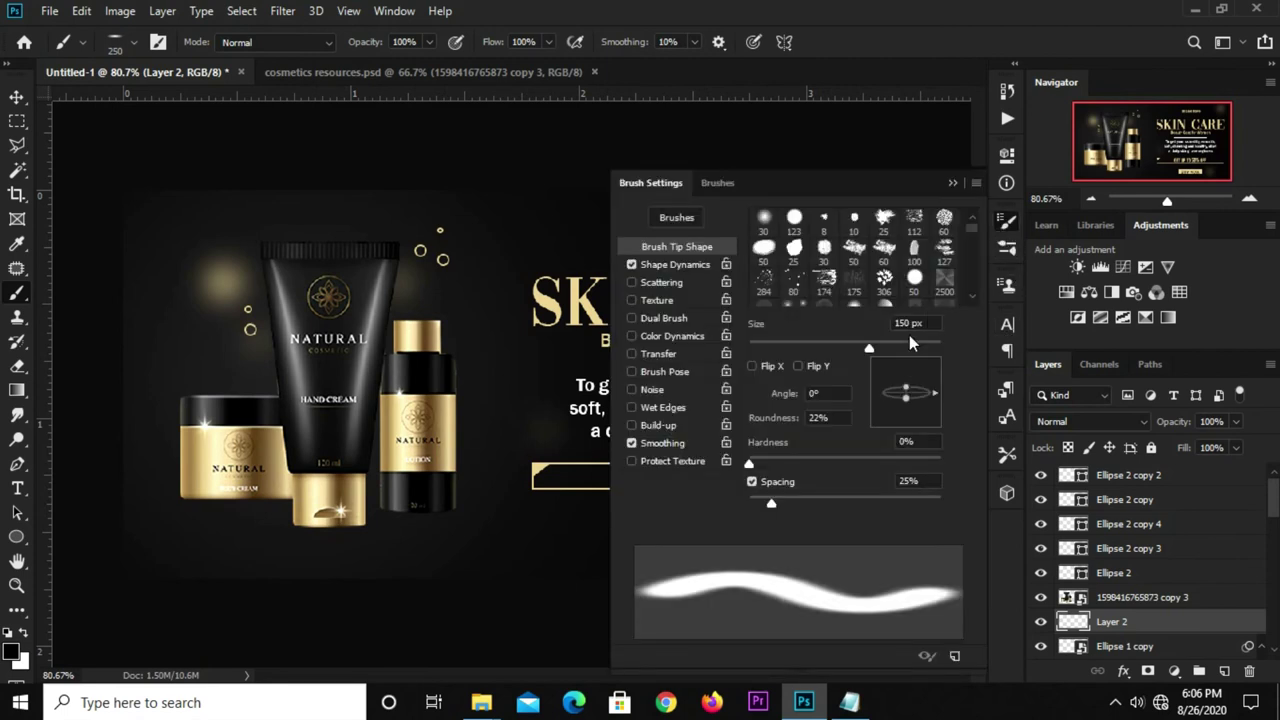
pyautogui.moveTo(908, 400); pyautogui.dragTo(908, 394)
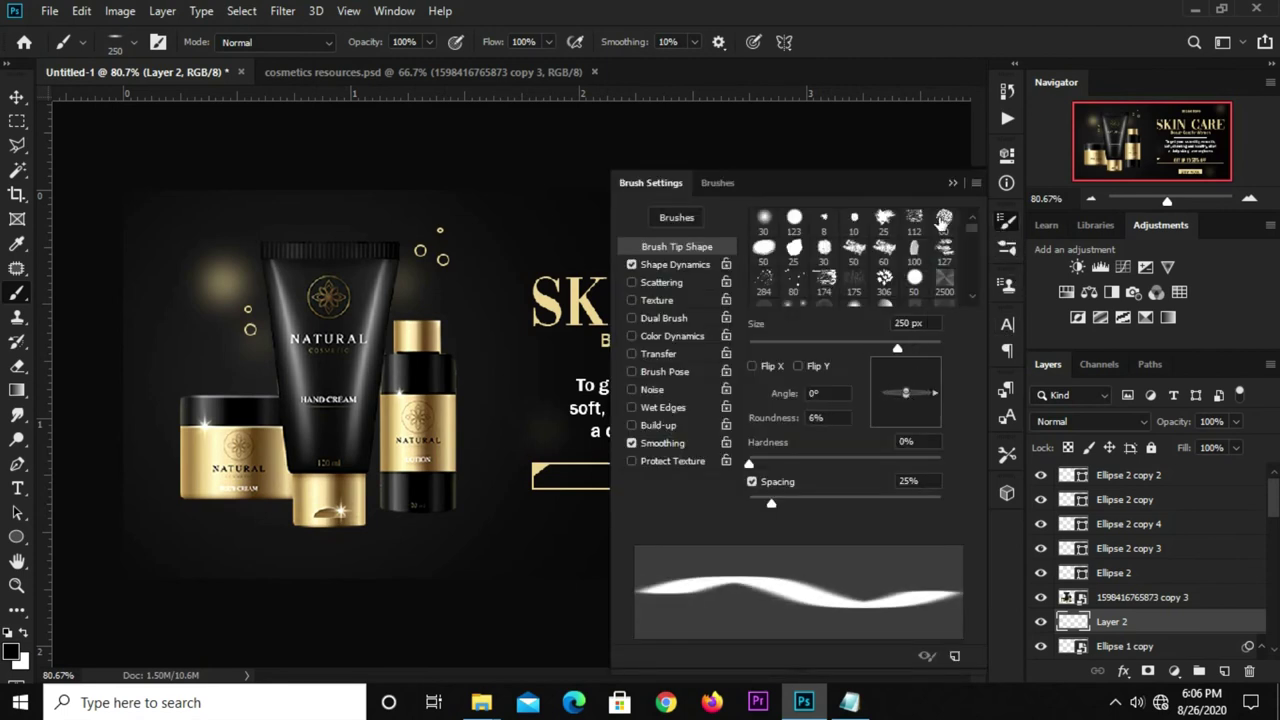
pyautogui.click(955, 182)
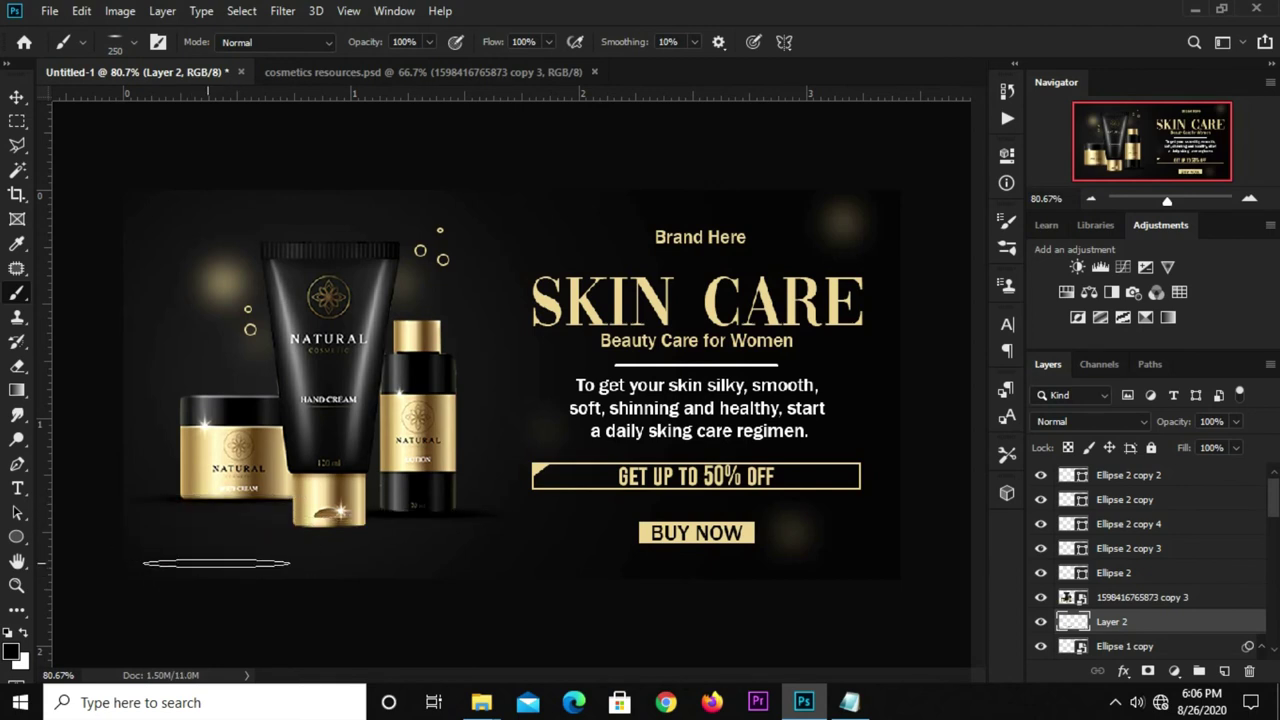
pyautogui.press('[')
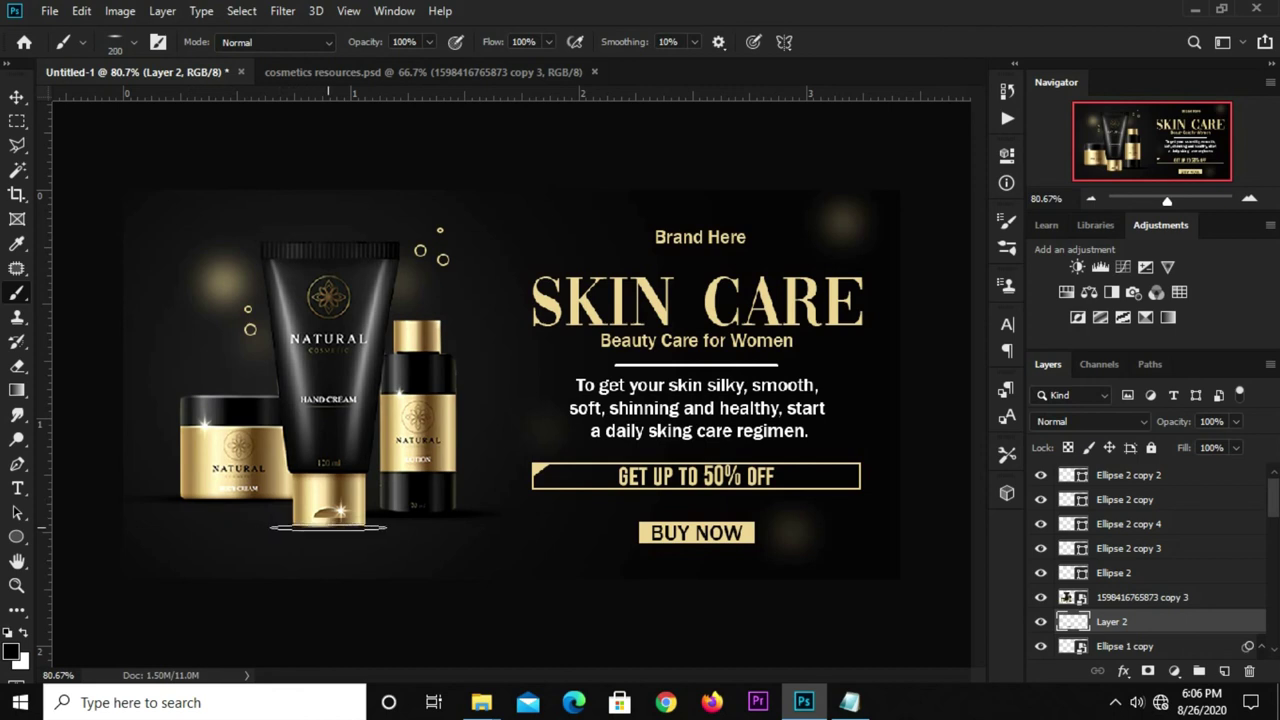
pyautogui.press('v')
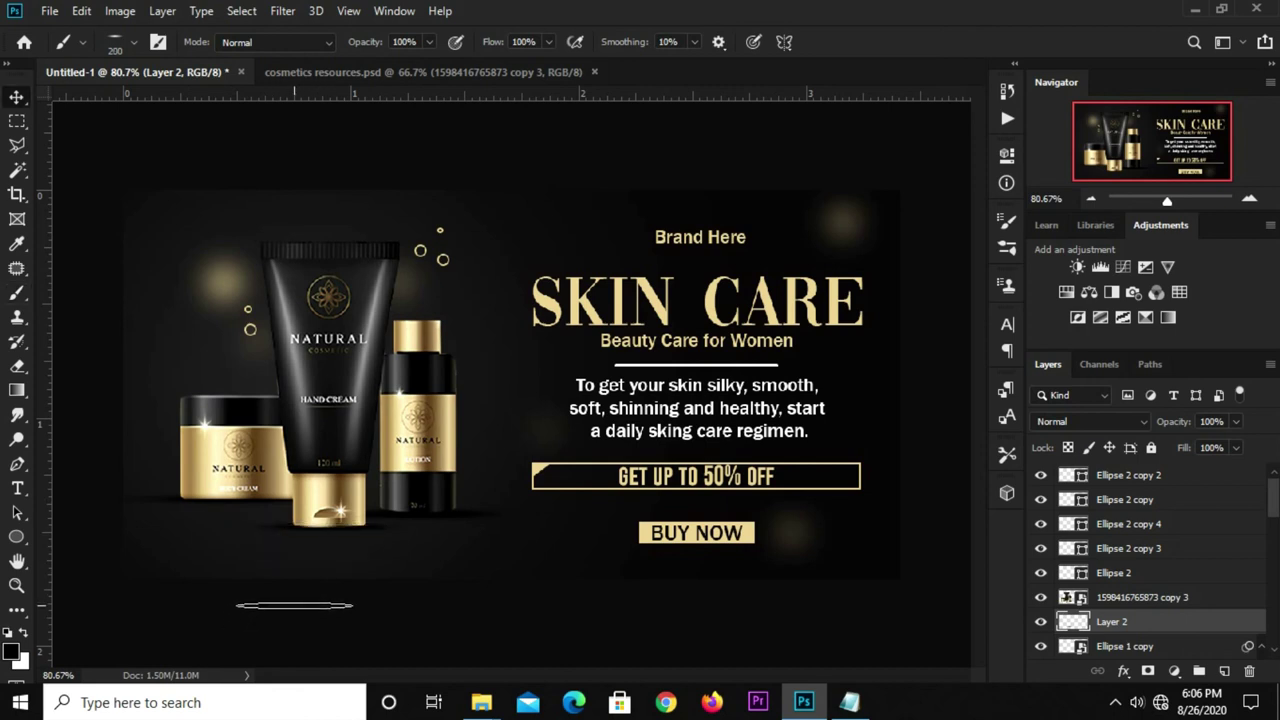
pyautogui.moveTo(1237, 427); pyautogui.dragTo(1213, 444)
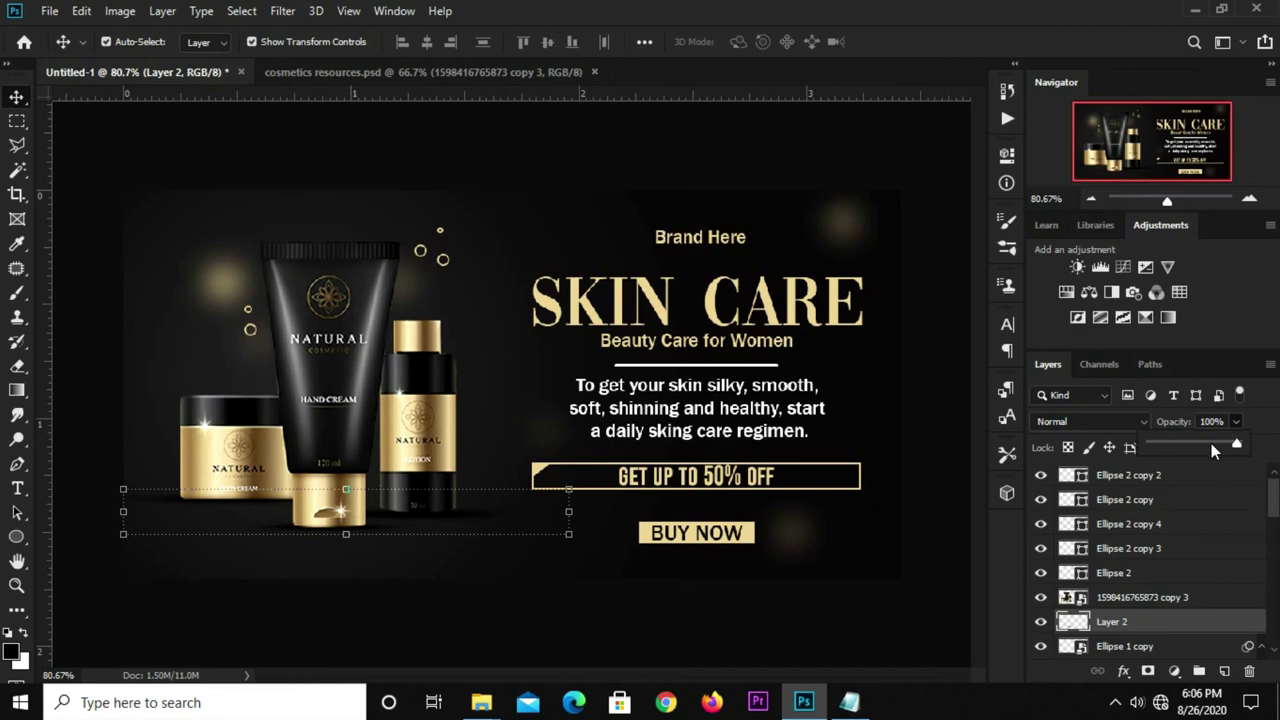
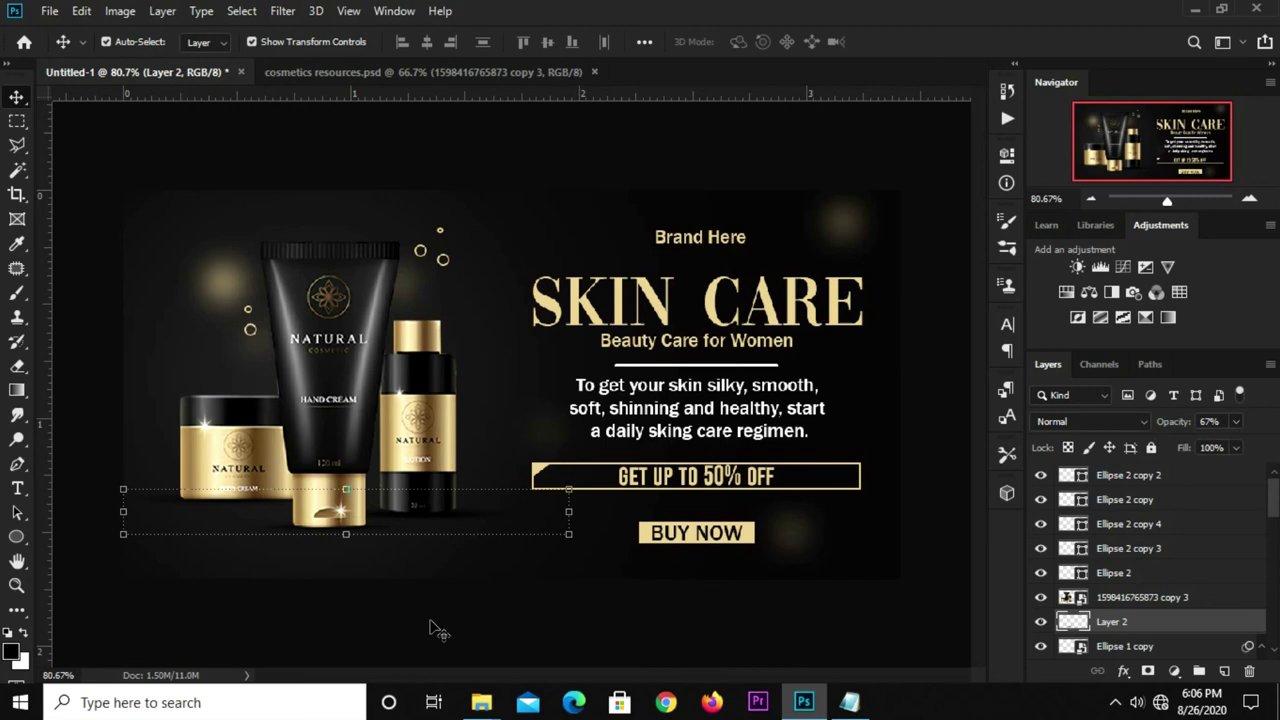
# Step: Duplicate the product image layer and move the copy below Layer 2
pyautogui.click(315, 385)
pyautogui.press('ctrl')
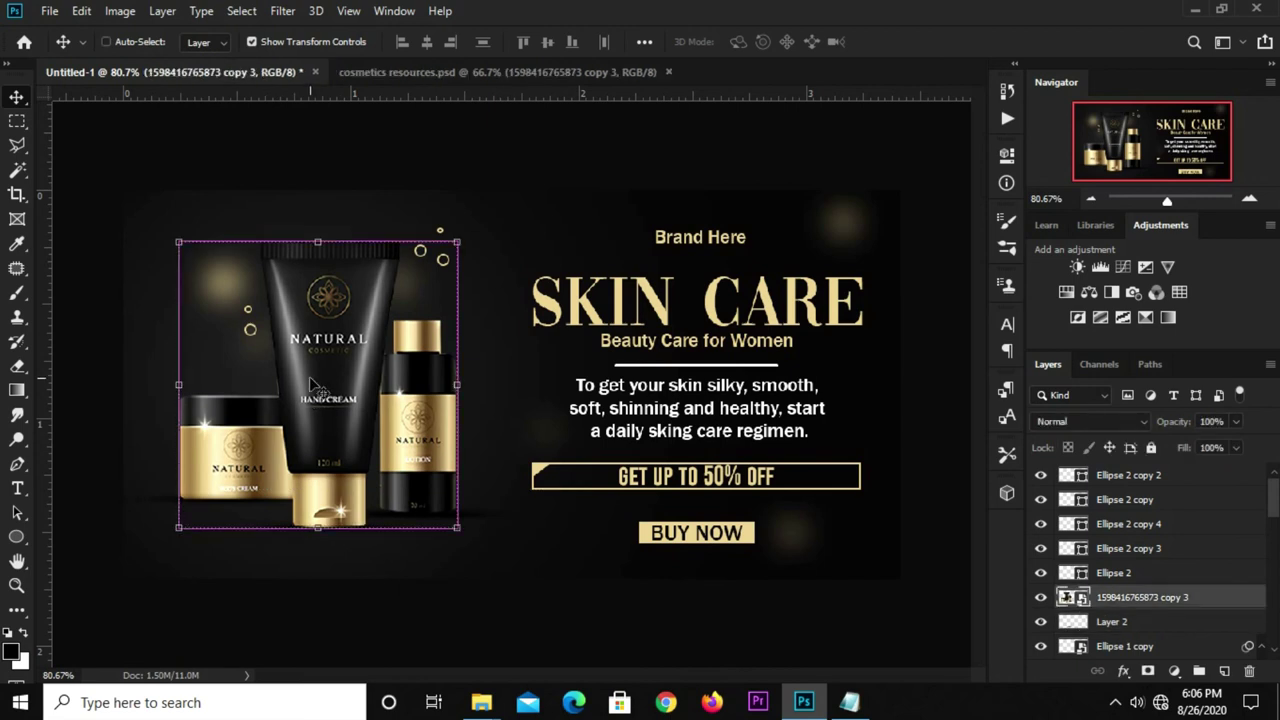
pyautogui.hotkey('ctrl', 'j')
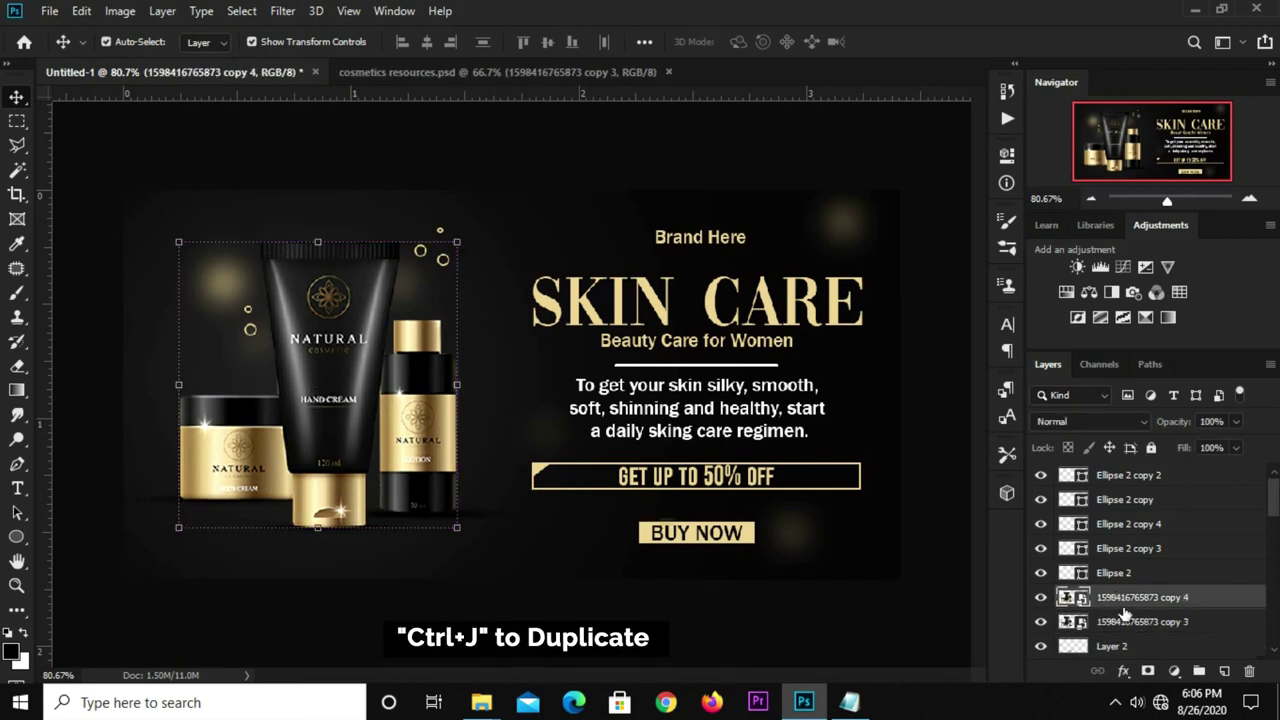
pyautogui.scroll(-1, 1152, 538)
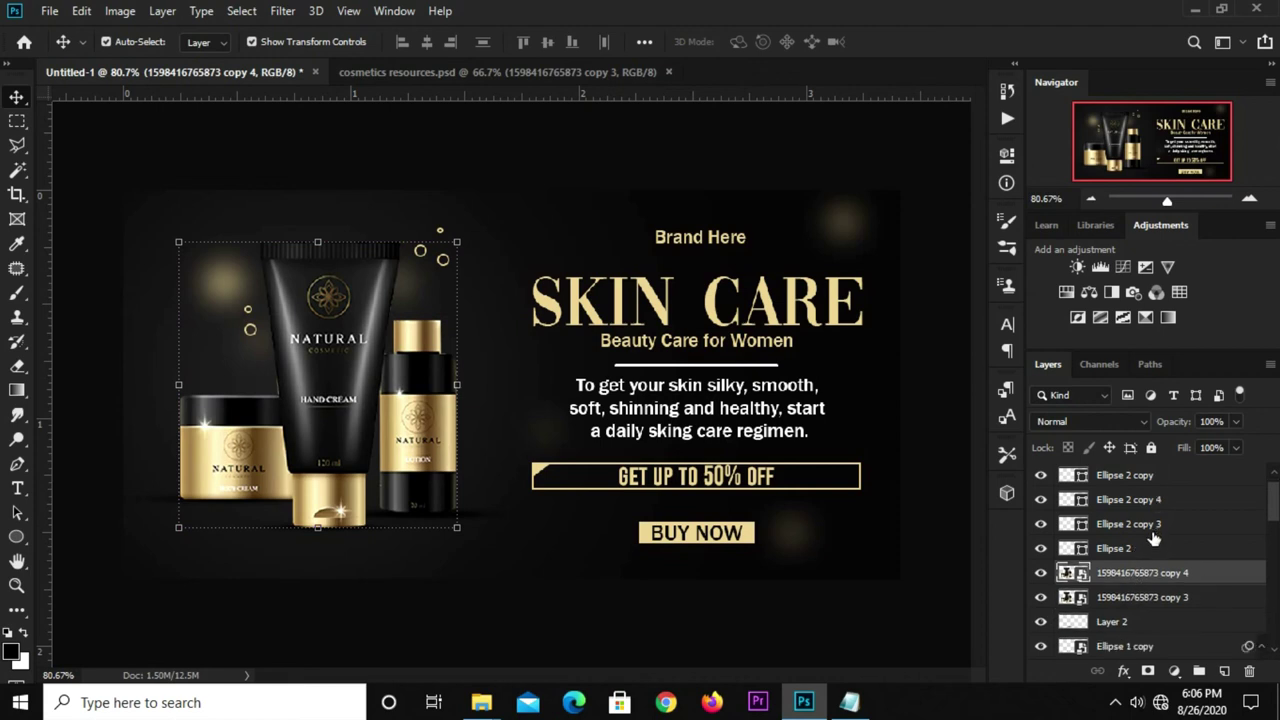
pyautogui.click(1124, 603)
pyautogui.scroll(-2, 1114, 580)
pyautogui.moveTo(1130, 553); pyautogui.dragTo(1118, 578)
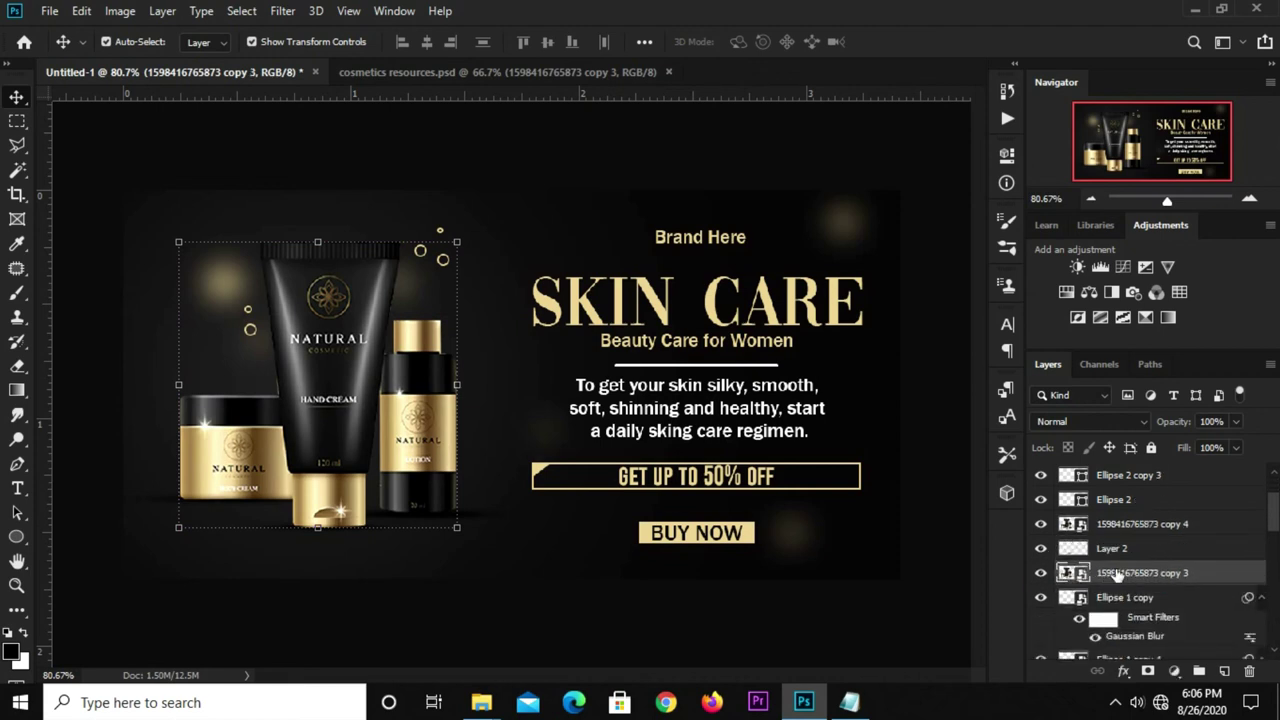
# Step: Flip the product copy vertically and position it just under the products as a reflection
pyautogui.hotkey('ctrl', 't')
pyautogui.rightClick(311, 336)
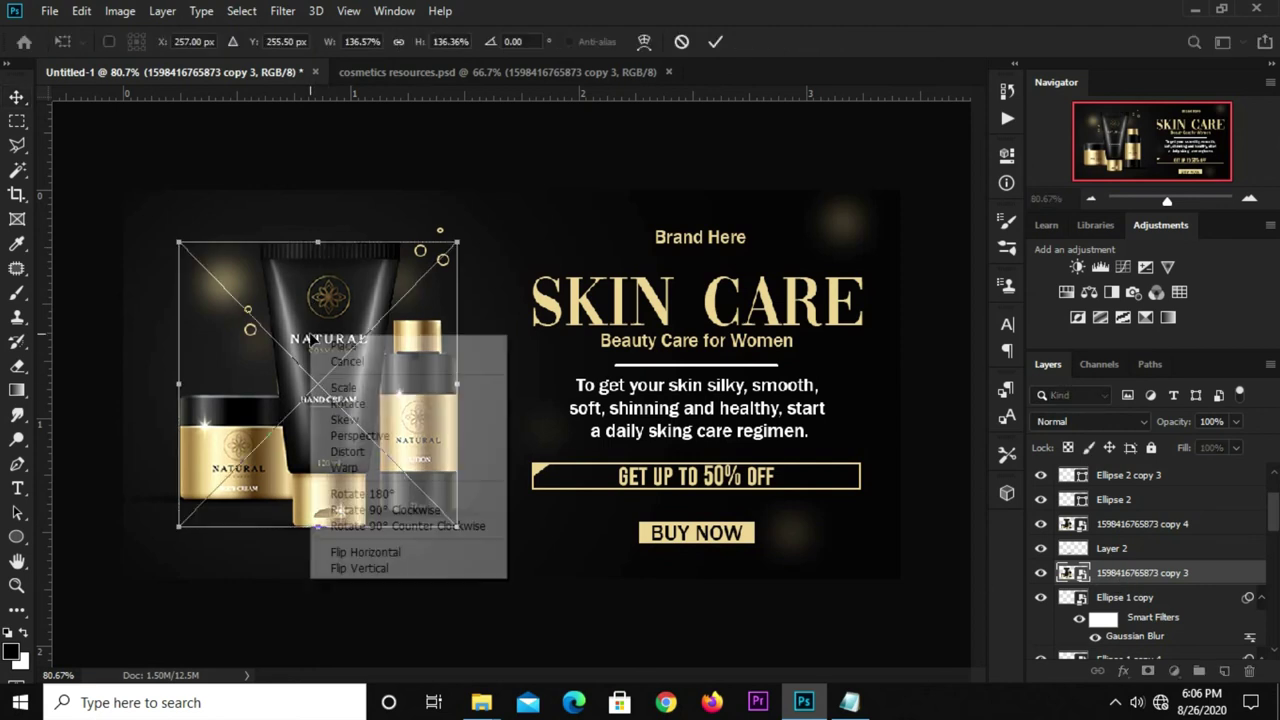
pyautogui.click(365, 567)
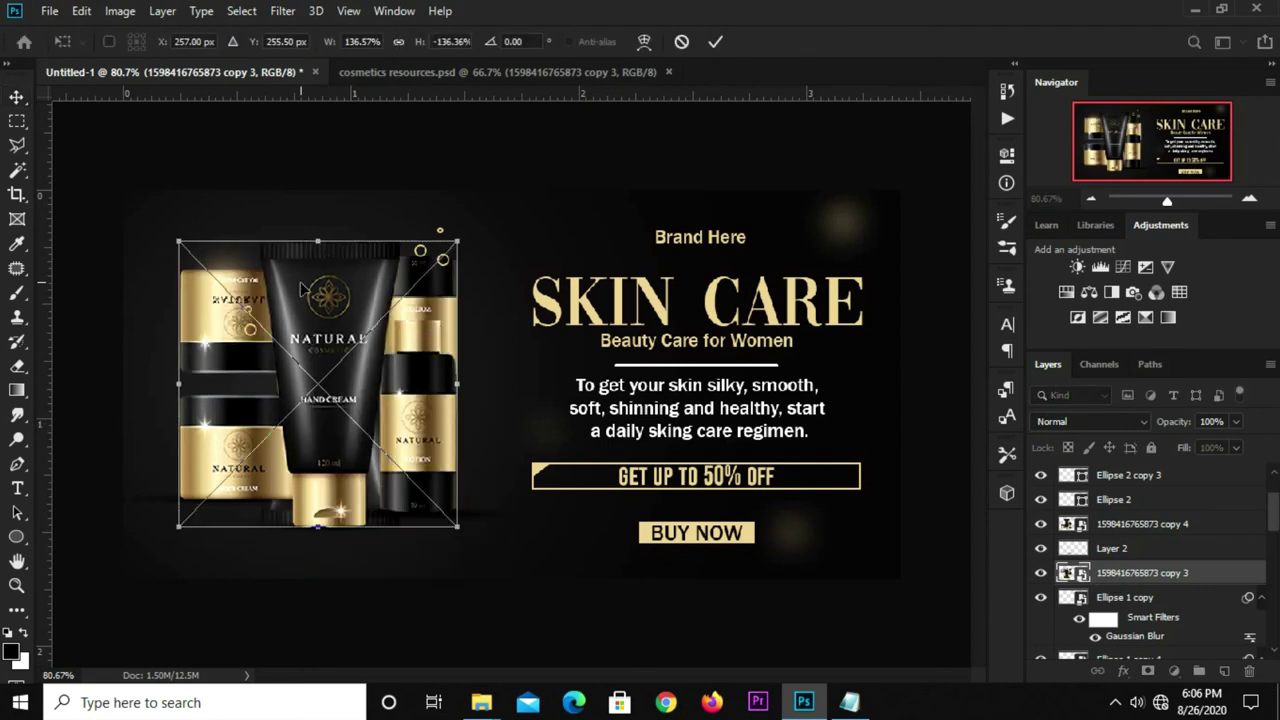
pyautogui.moveTo(292, 301); pyautogui.dragTo(290, 538)
pyautogui.press('Up')
pyautogui.press('Up')
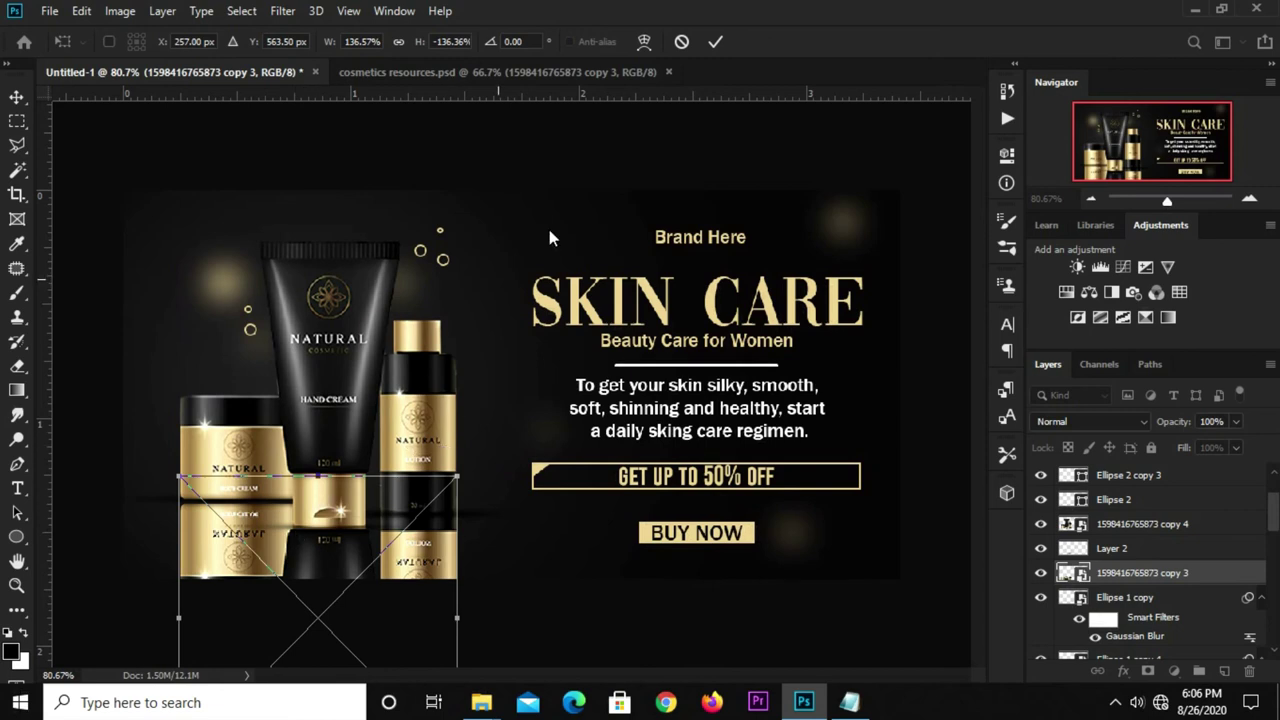
pyautogui.click(716, 41)
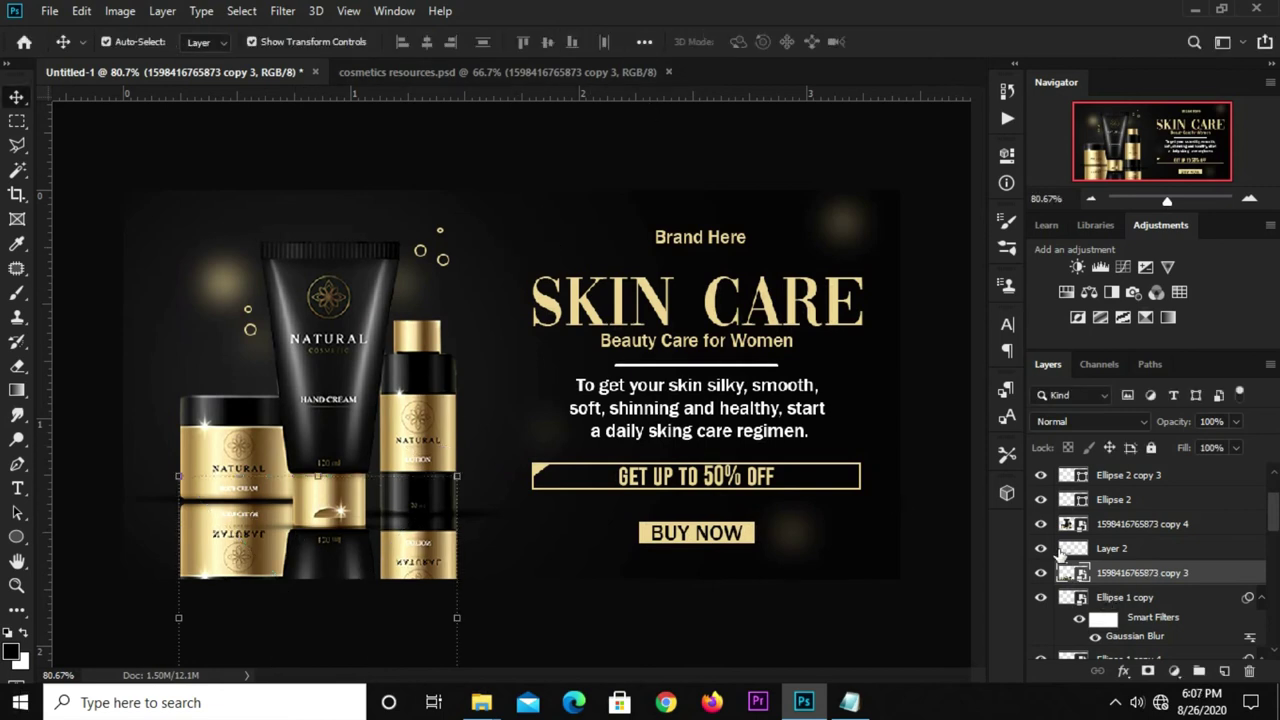
# Step: Mask the reflection and fade it toward the bottom with a Foreground to Transparent gradient
pyautogui.click(1147, 671)
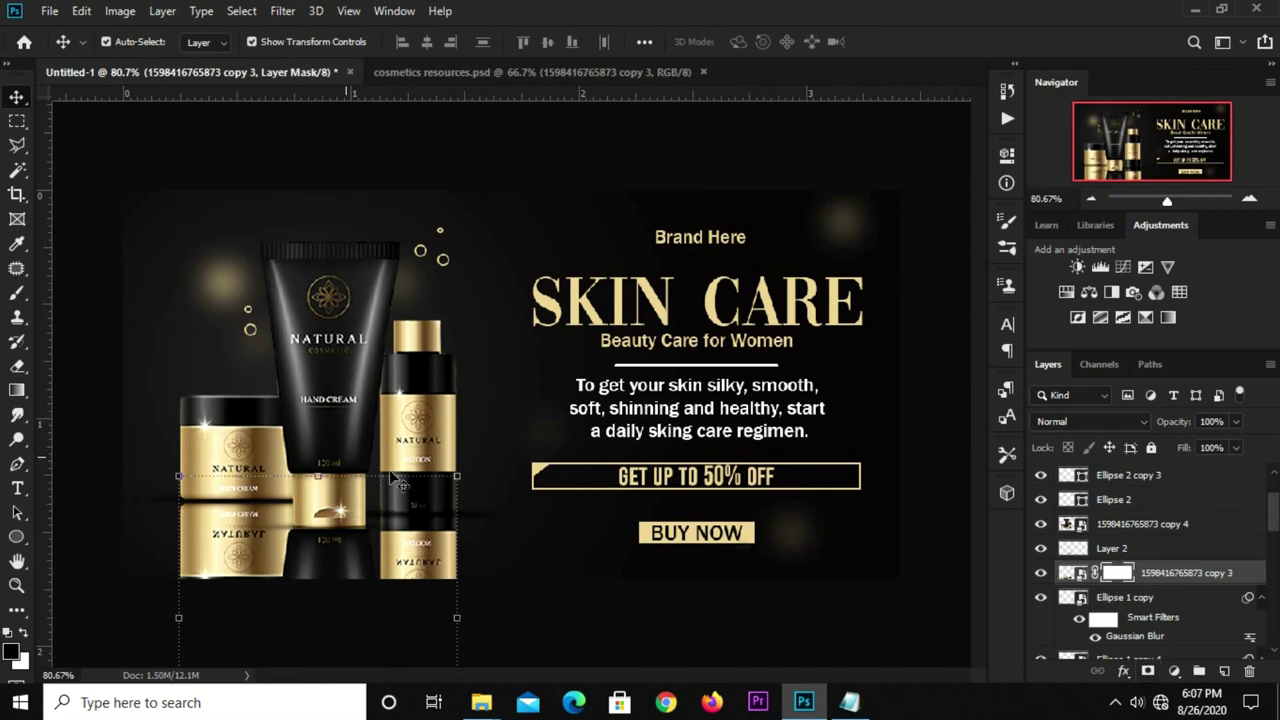
pyautogui.click(17, 390)
pyautogui.click(83, 392)
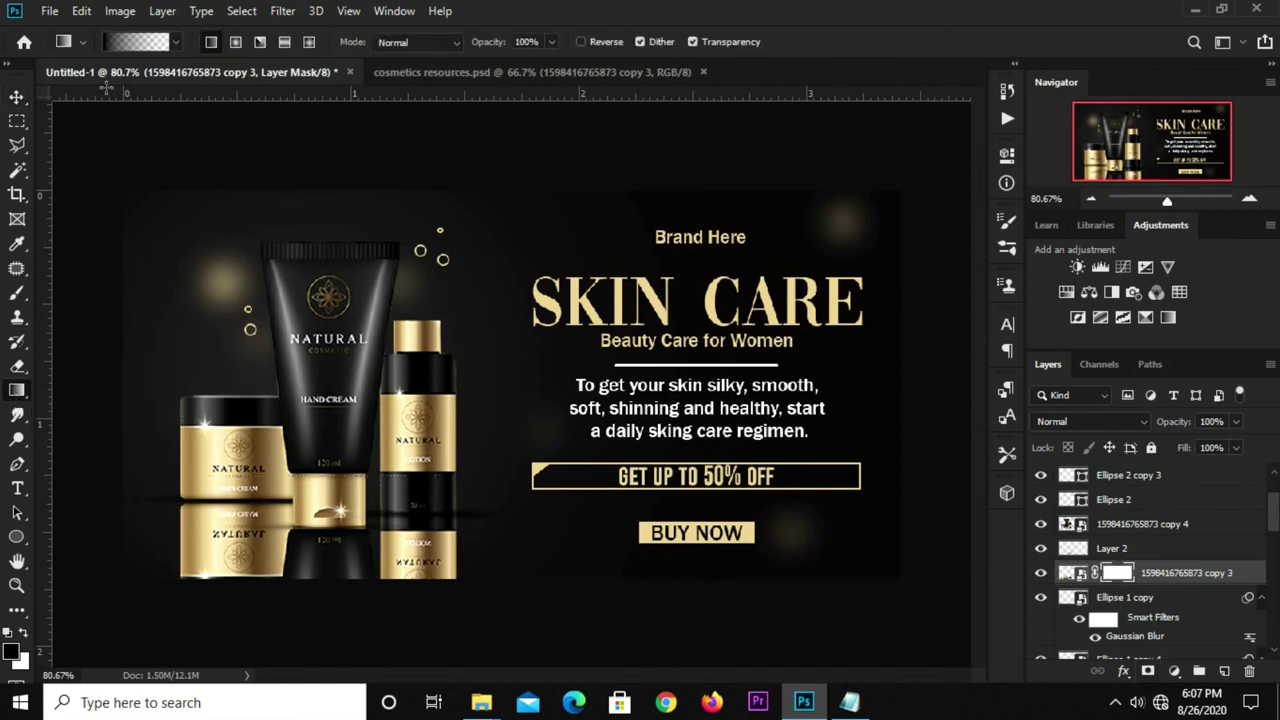
pyautogui.click(137, 44)
pyautogui.moveTo(730, 264); pyautogui.dragTo(558, 264)
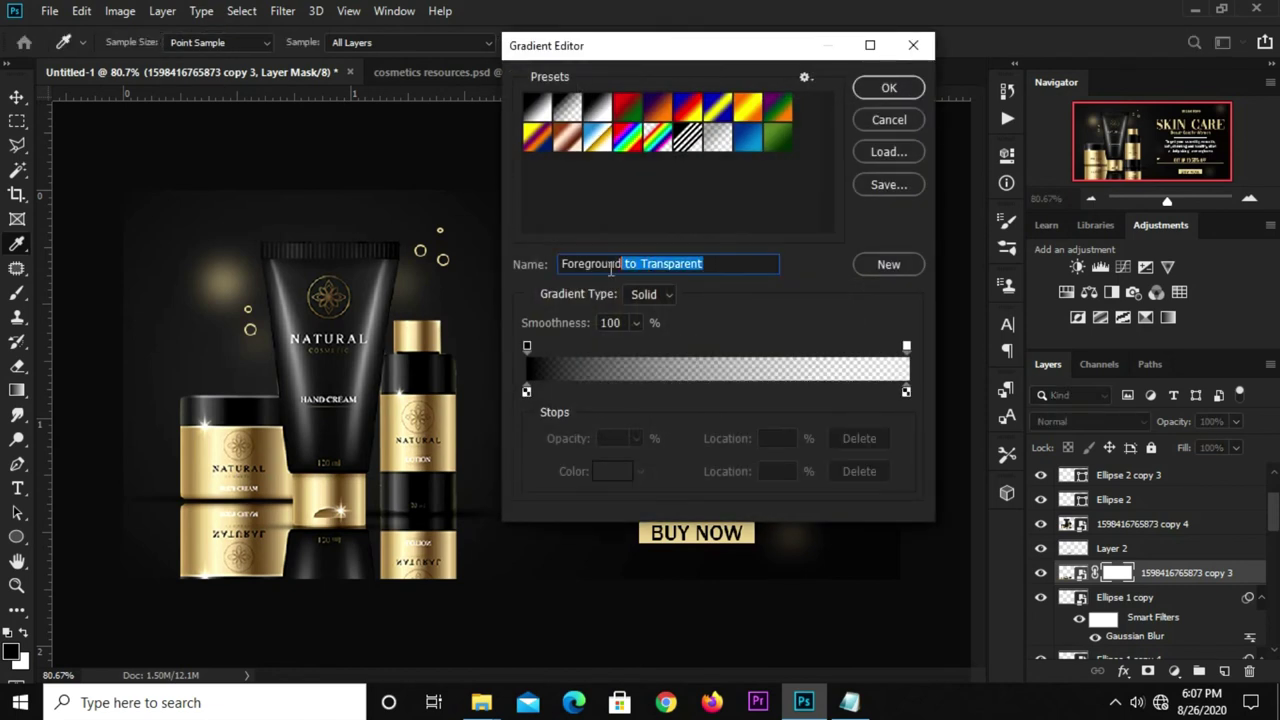
pyautogui.click(887, 91)
pyautogui.scroll(-1, 319, 607)
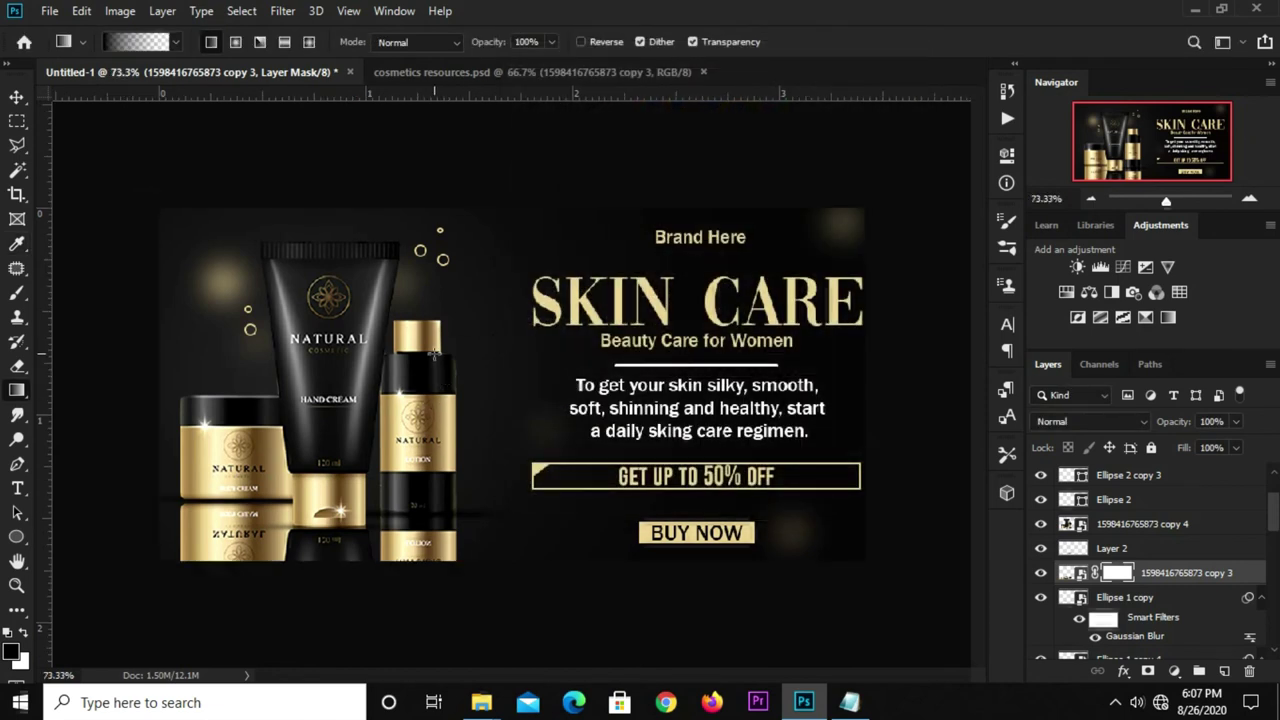
pyautogui.scroll(-1, 319, 607)
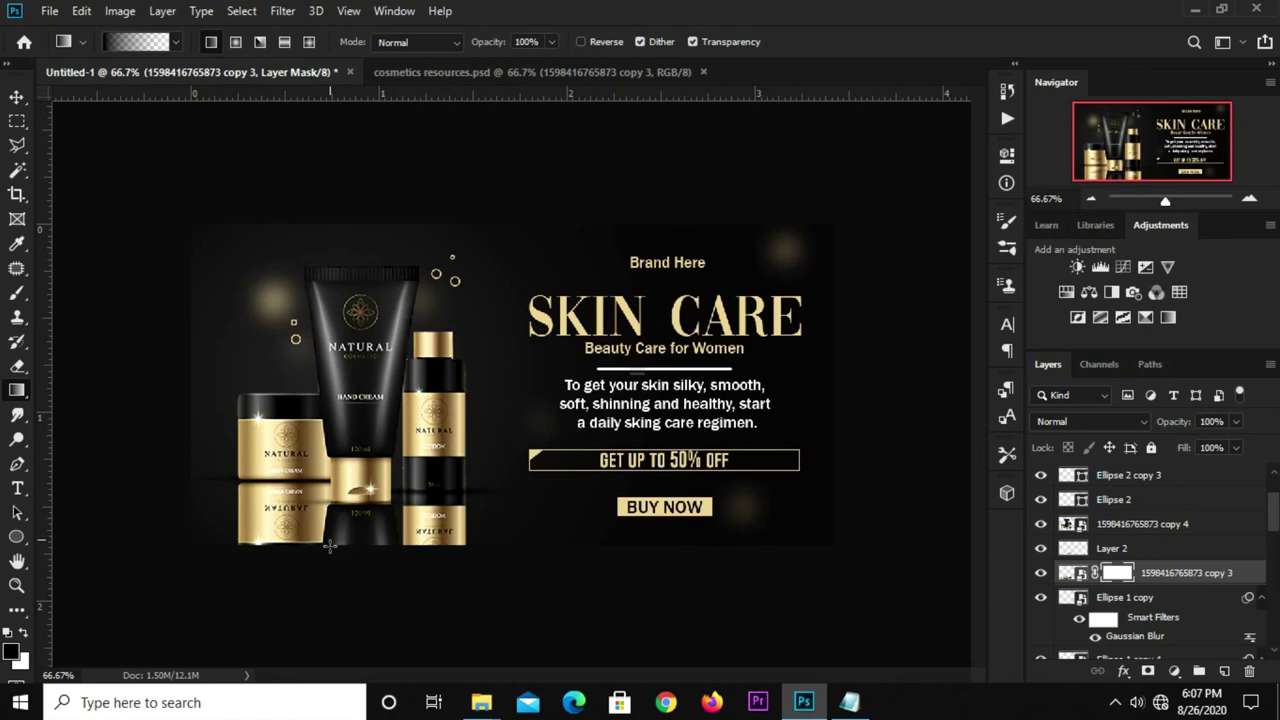
pyautogui.moveTo(342, 546); pyautogui.dragTo(341, 496)
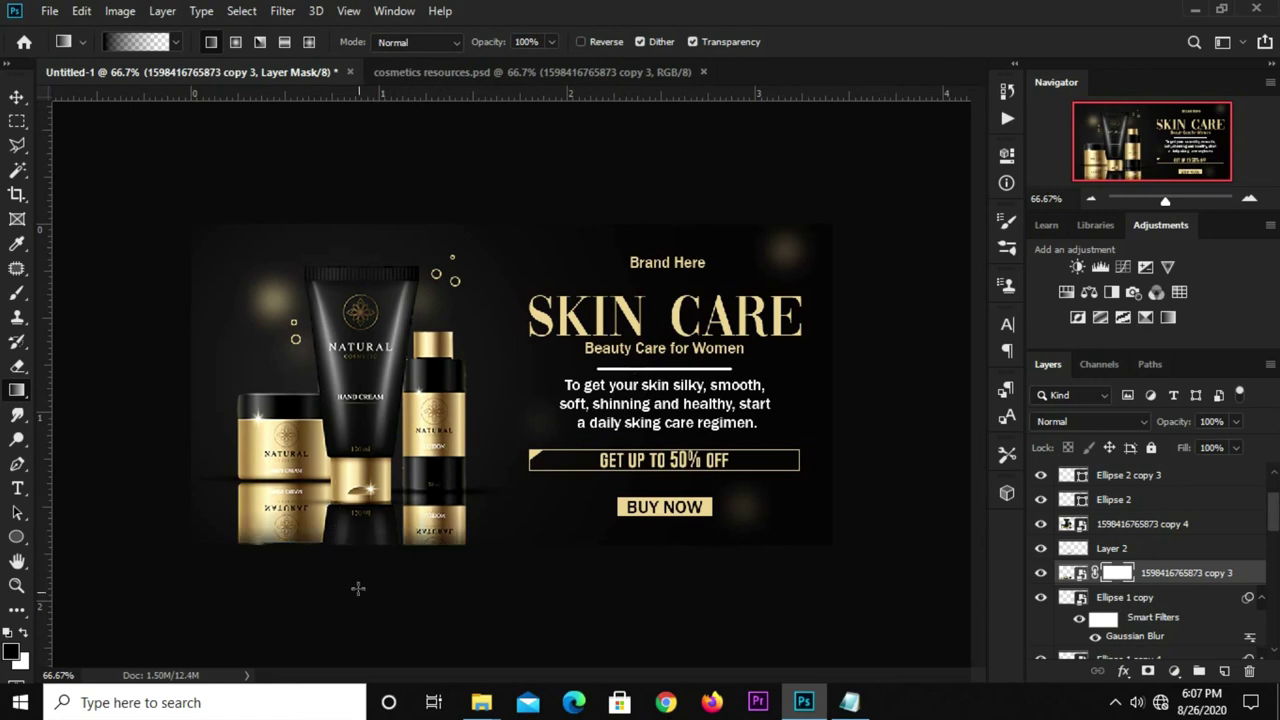
pyautogui.moveTo(362, 546); pyautogui.dragTo(362, 428)
pyautogui.moveTo(344, 546); pyautogui.dragTo(343, 440)
# Step: Lower the reflection layer's opacity to about 24%
pyautogui.click(1240, 421)
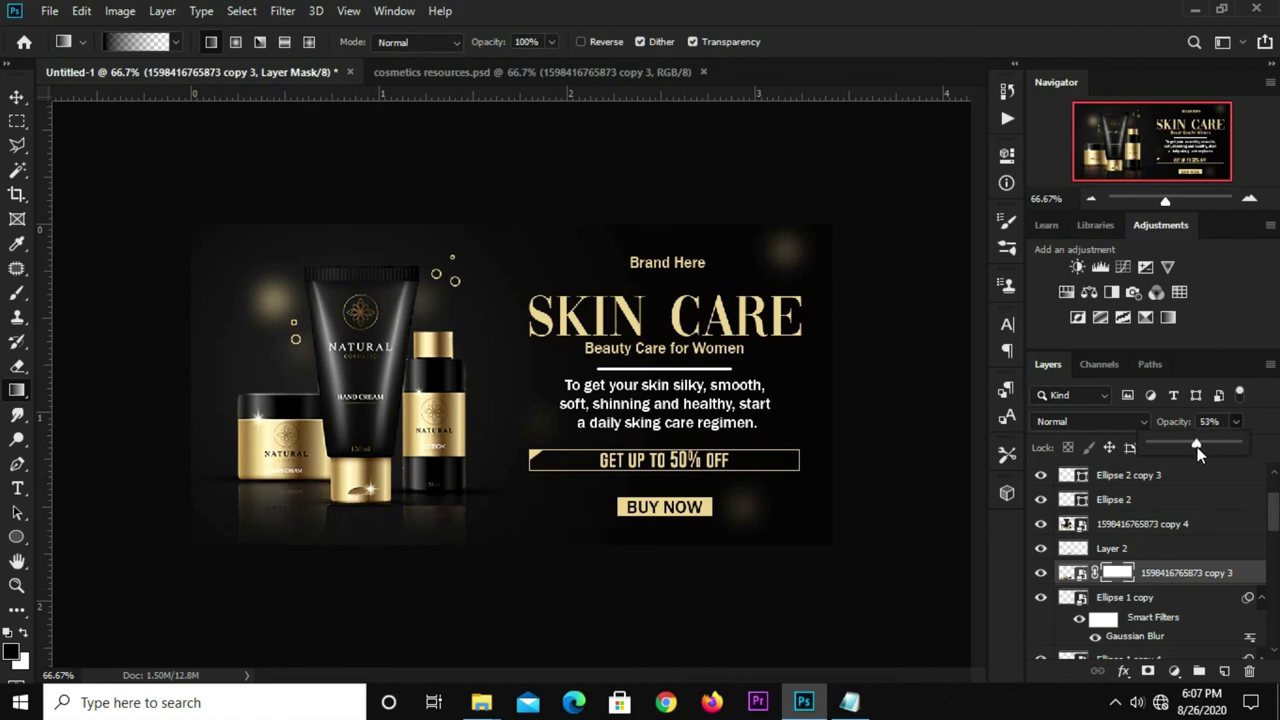
pyautogui.moveTo(1183, 446); pyautogui.dragTo(1177, 445)
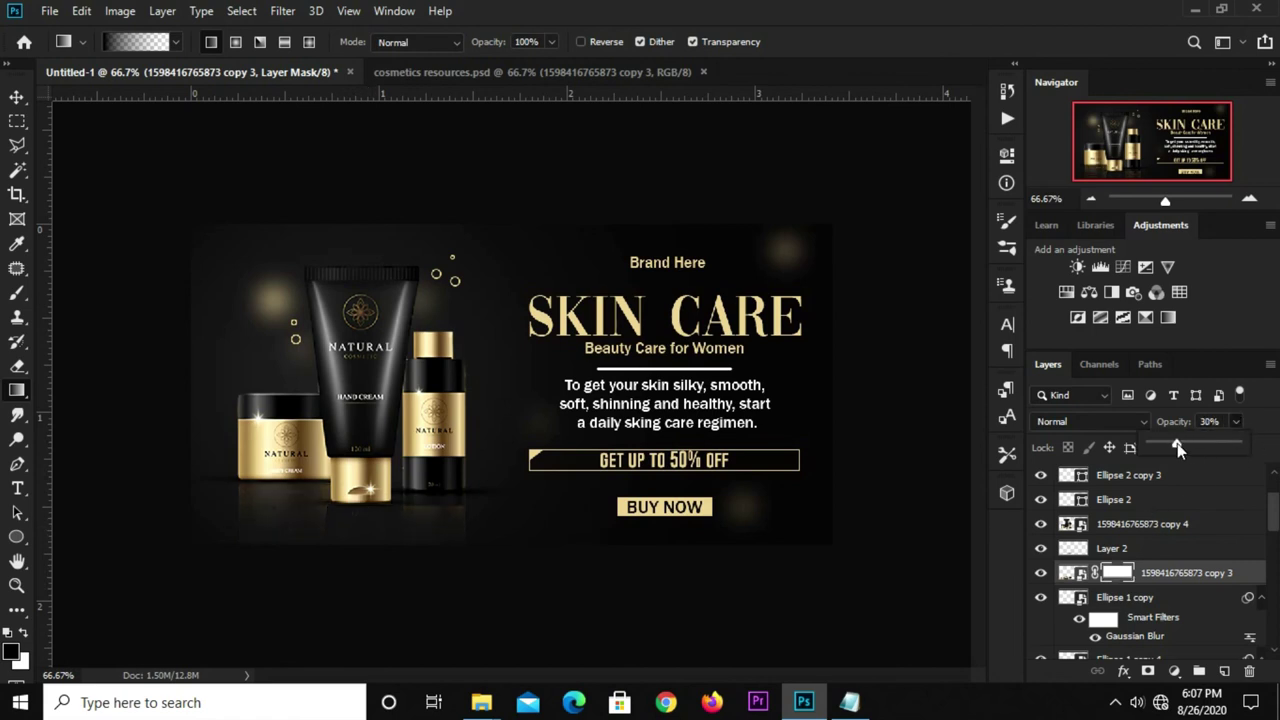
pyautogui.click(1210, 421)
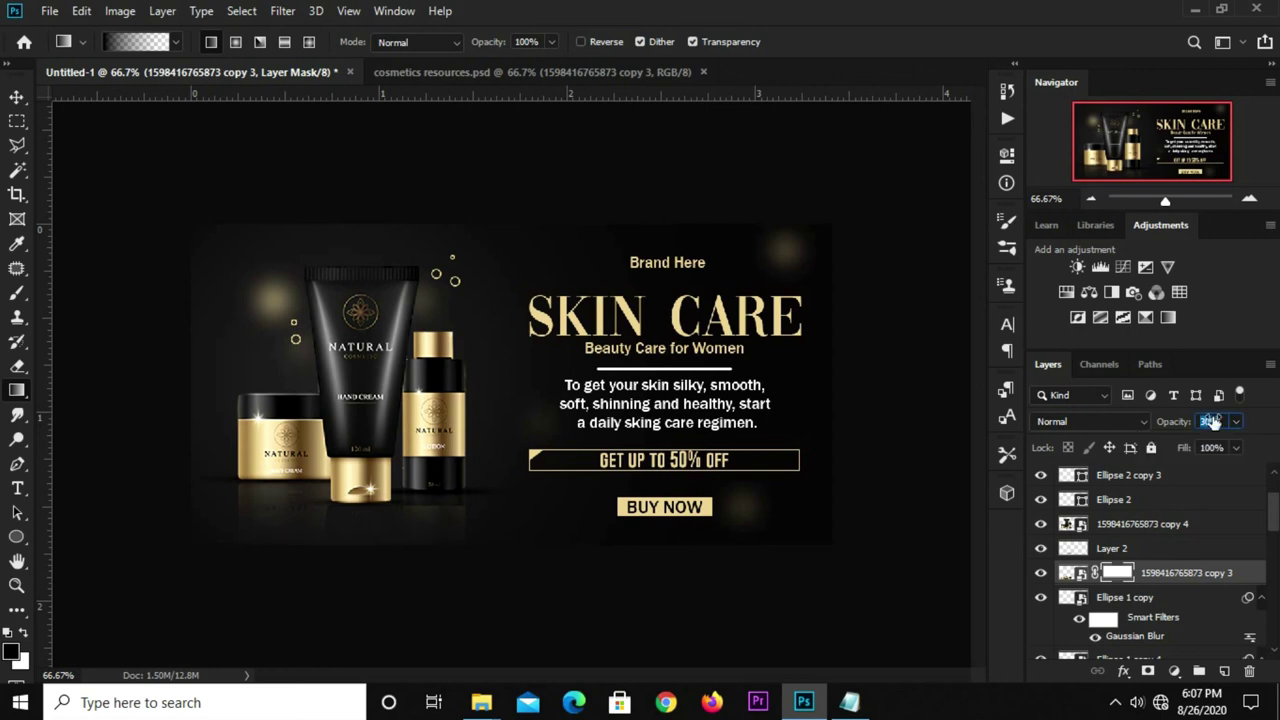
pyautogui.write('20')
pyautogui.write('v')
# Step: Fit the banner to 66.67% view and switch to the cosmetics resources document
pyautogui.hotkey('ctrl', '-')
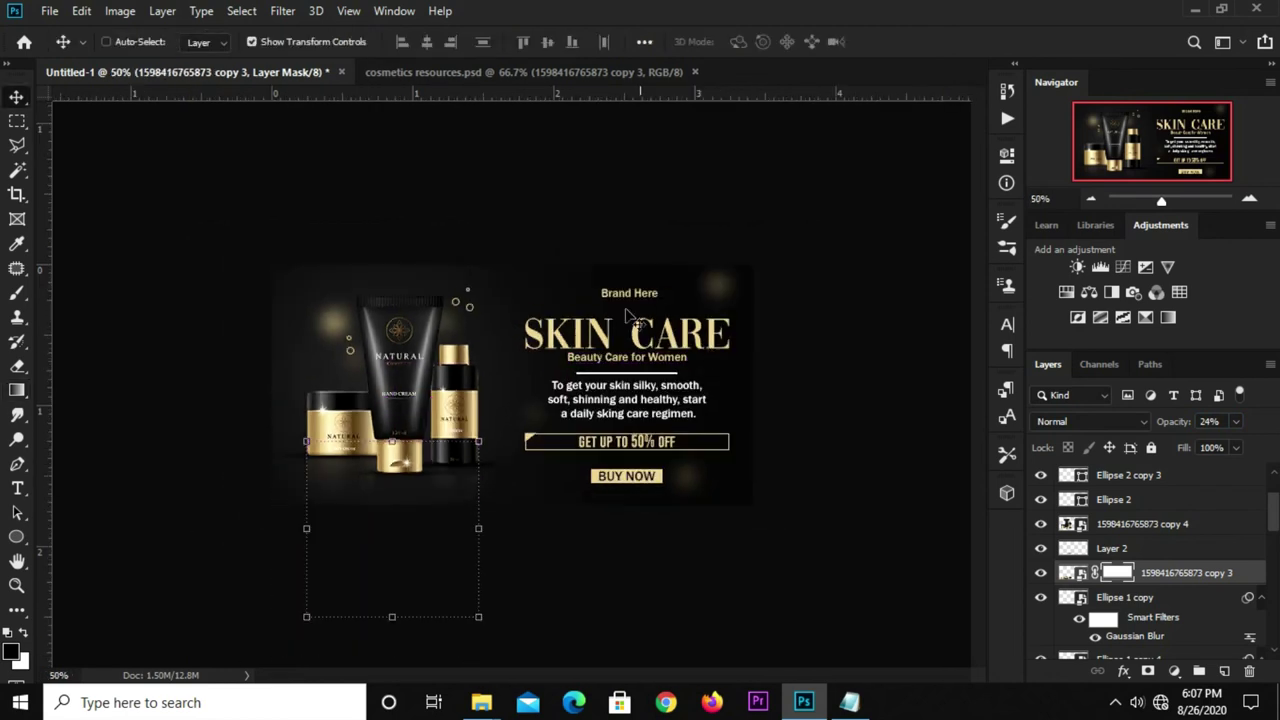
pyautogui.keyDown('ctrl'); pyautogui.click(574, 222); pyautogui.keyUp('ctrl')
pyautogui.hotkey('ctrl', '0')
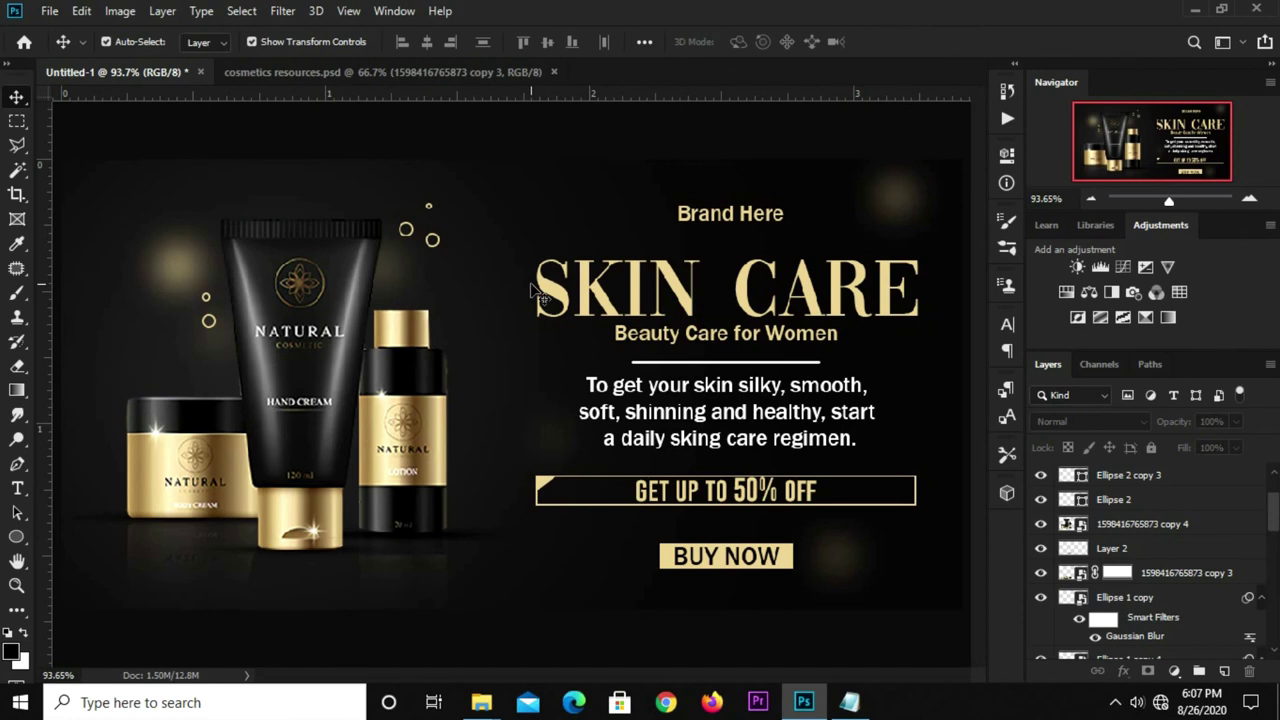
pyautogui.hotkey('ctrl', '-')
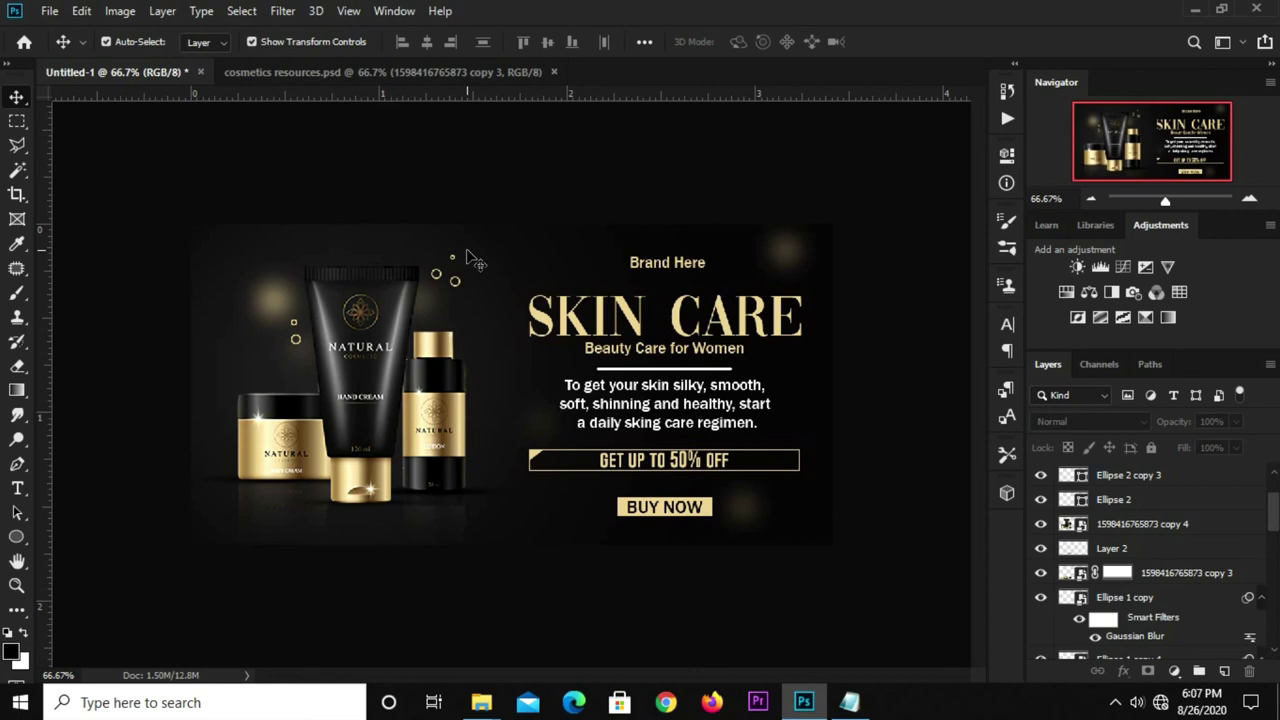
pyautogui.click(418, 72)
# Step: Bring the water-drop layer into the banner and nudge it slightly up and left
pyautogui.click(305, 393)
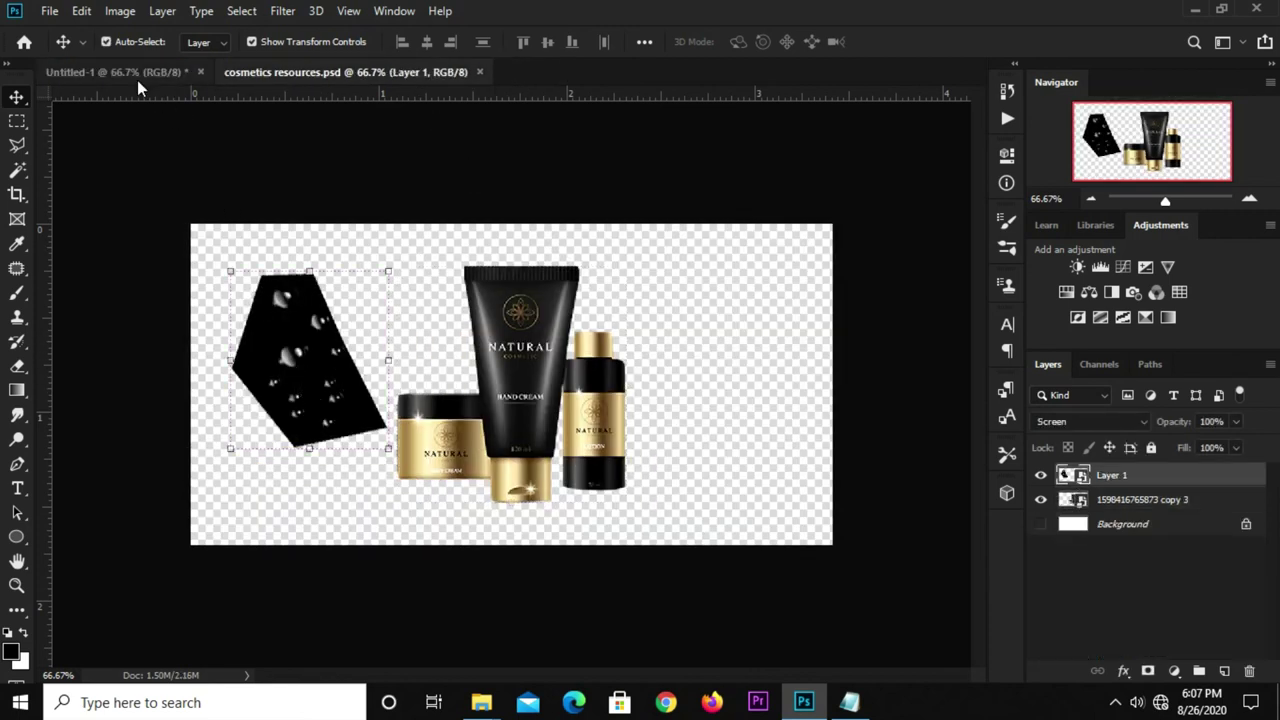
pyautogui.moveTo(137, 80); pyautogui.dragTo(138, 195)
pyautogui.press('ctrl')
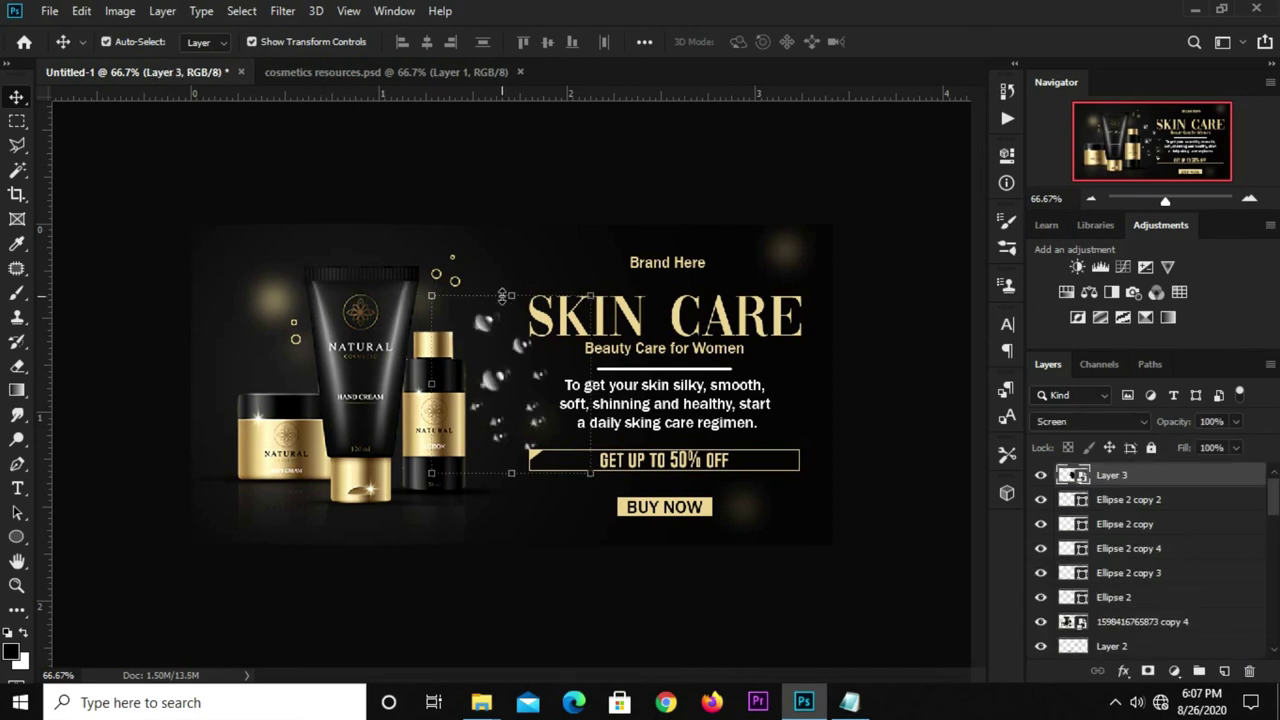
pyautogui.moveTo(487, 320); pyautogui.dragTo(474, 315)
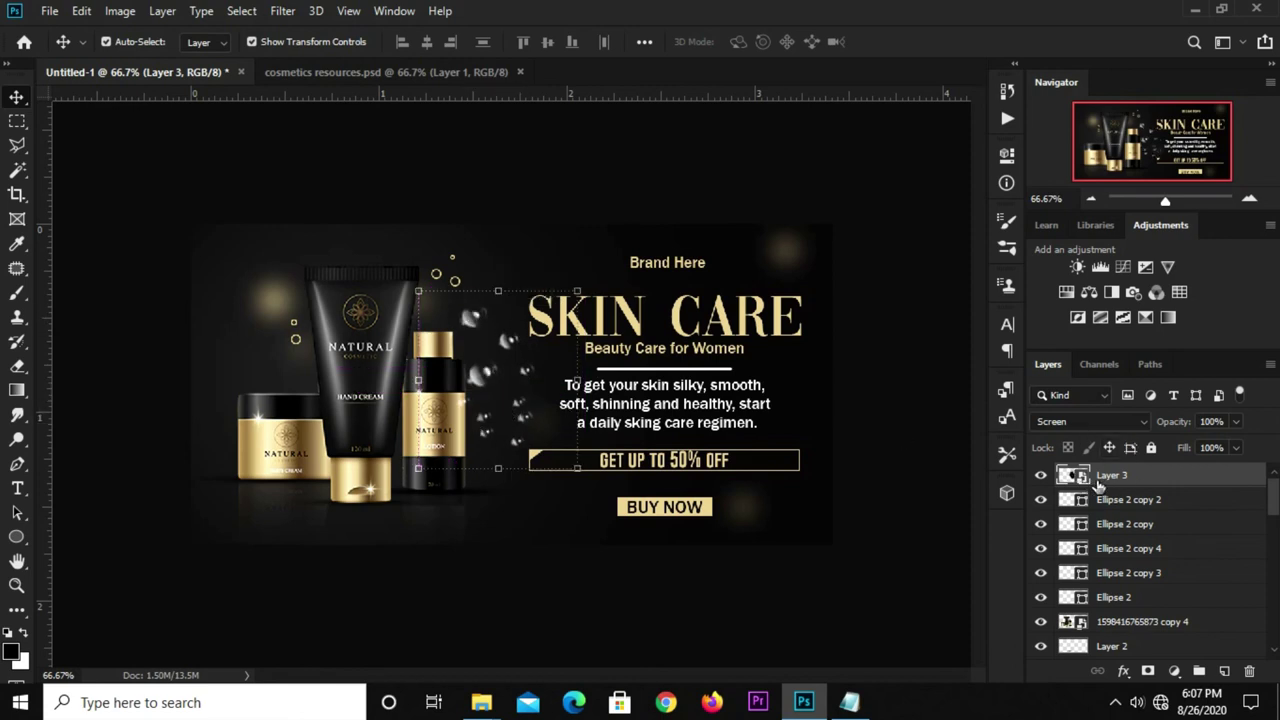
# Step: Preview the droplets in Normal blend mode, then set them back to Screen
pyautogui.click(1072, 422)
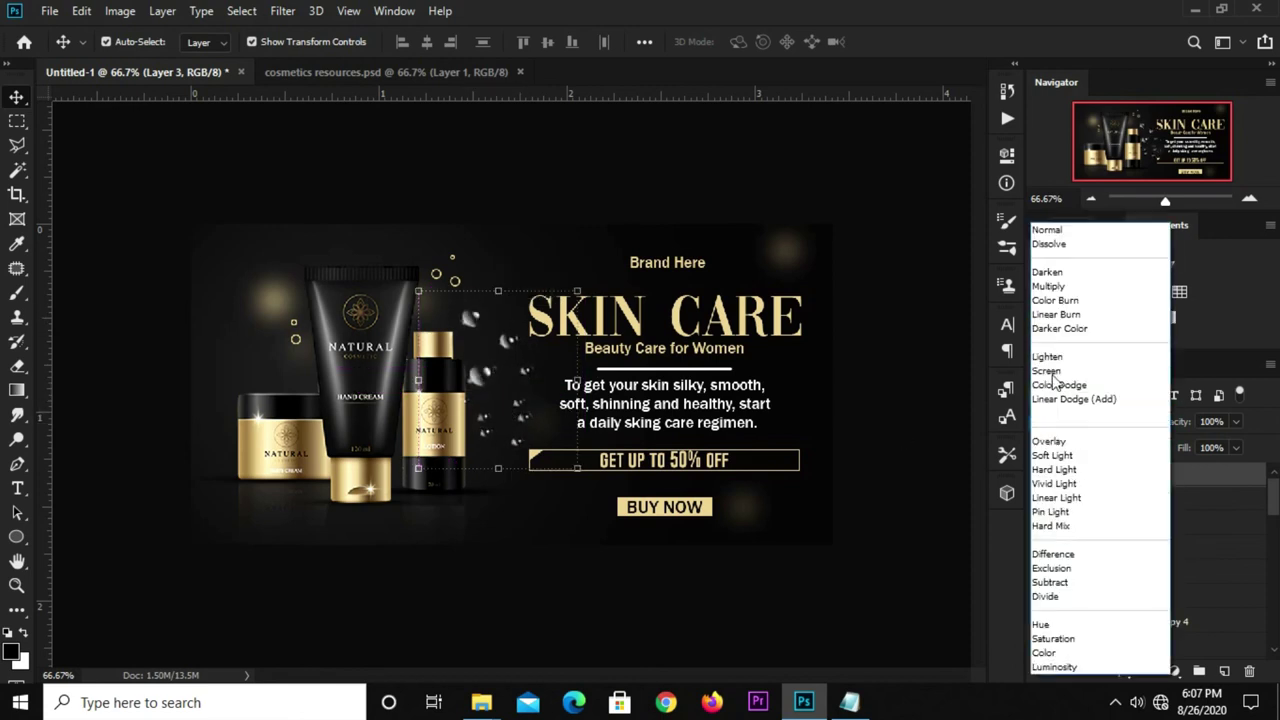
pyautogui.click(1054, 232)
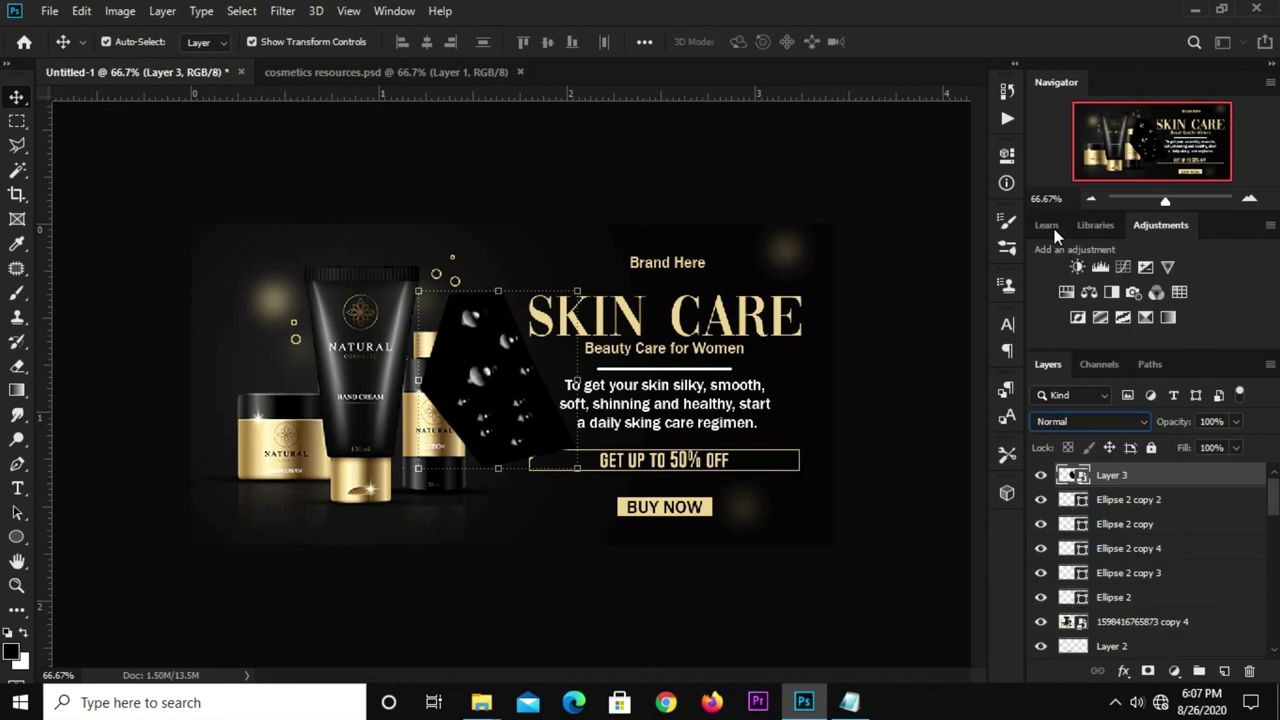
pyautogui.click(1055, 425)
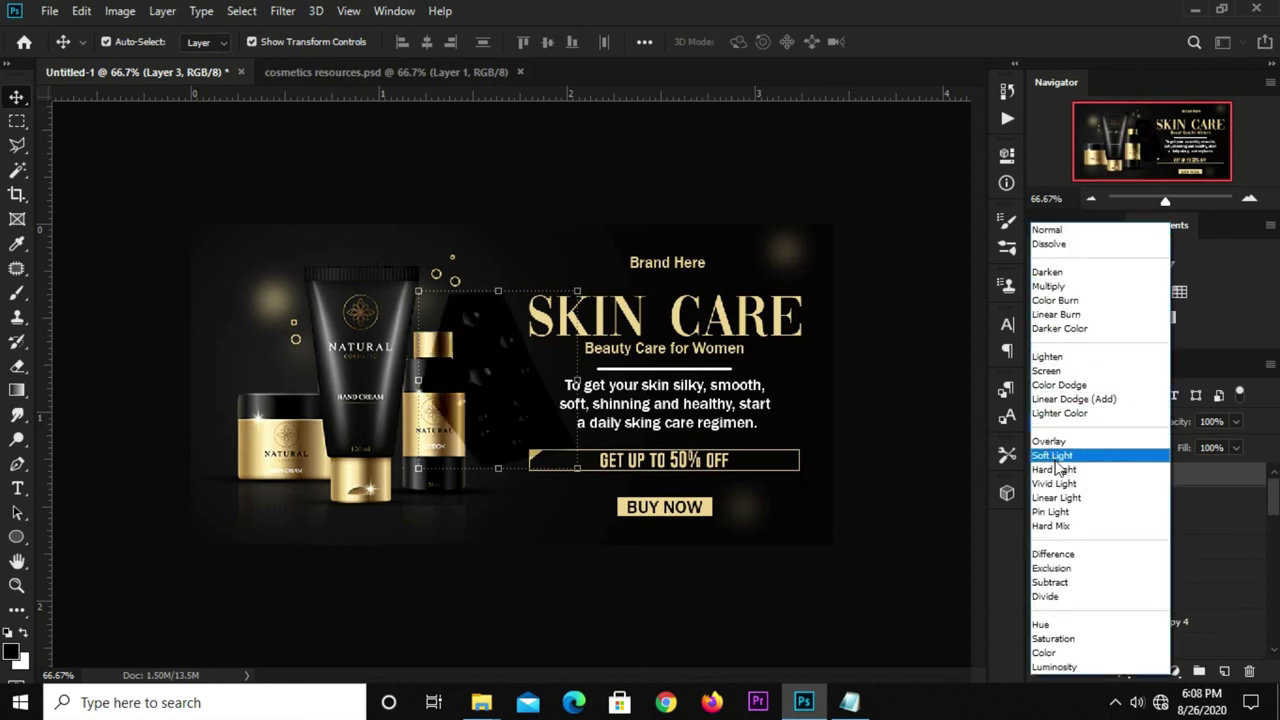
pyautogui.click(1055, 377)
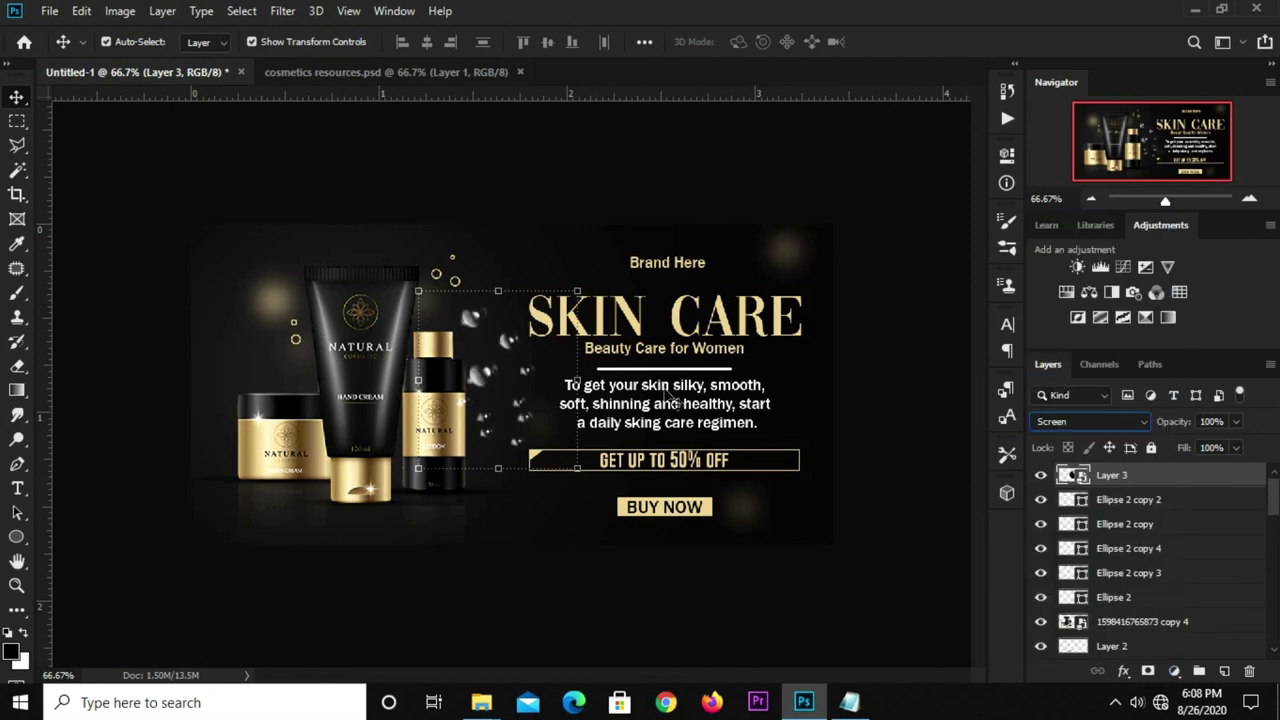
# Step: Enlarge and rotate the droplets over the tube
pyautogui.hotkey('ctrl', 't')
pyautogui.moveTo(513, 332)
pyautogui.mouseDown()
pyautogui.moveTo(388, 366)
pyautogui.moveTo(356, 346)
pyautogui.mouseUp()
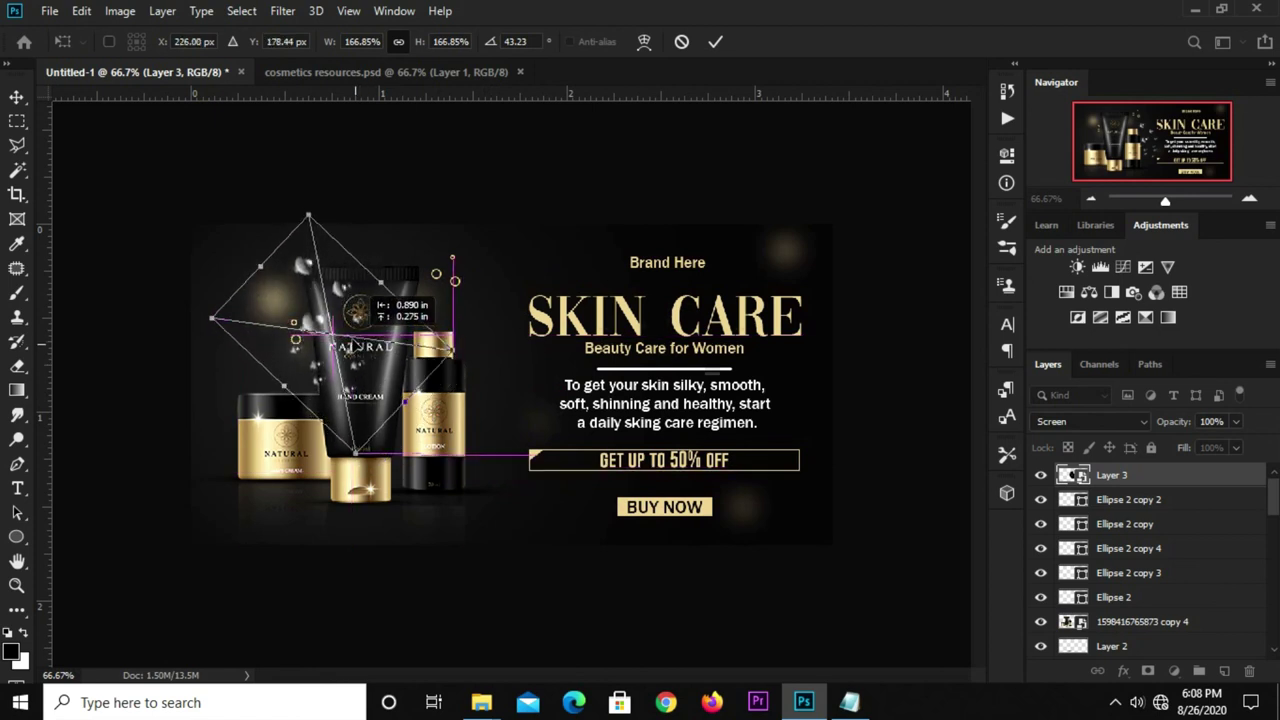
pyautogui.press('Return')
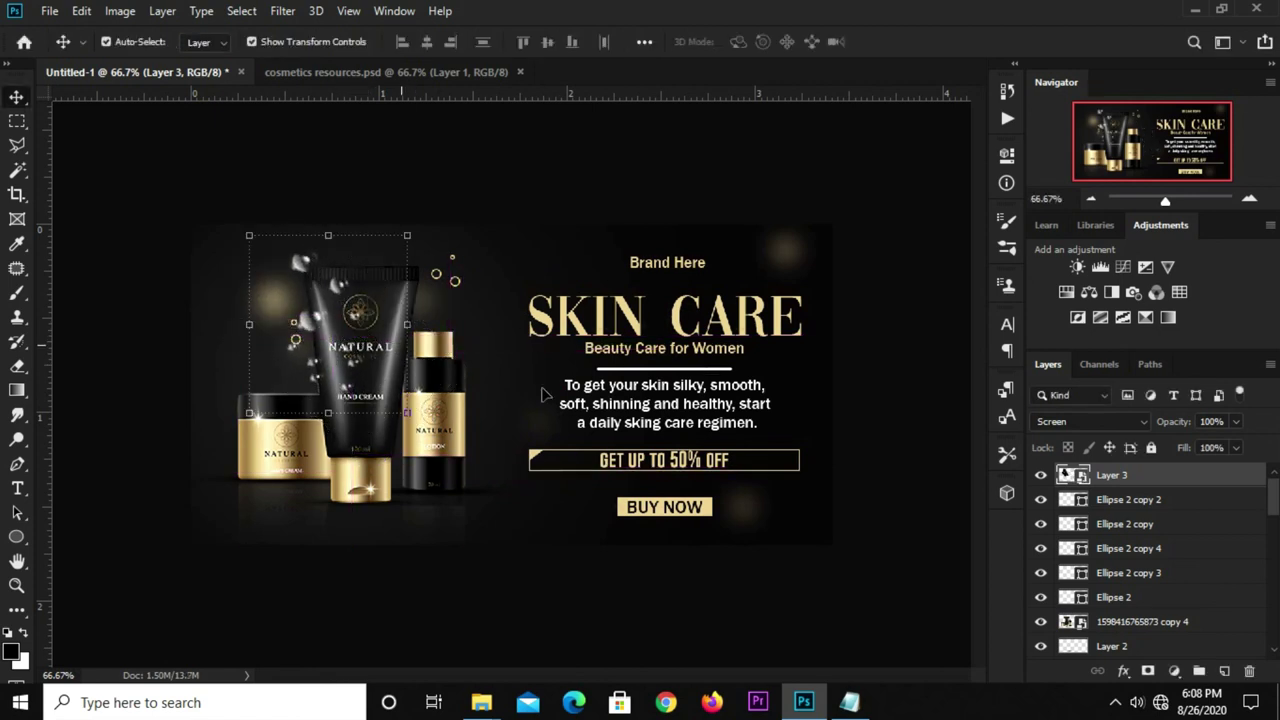
# Step: Place the droplet layer below the product image, nudge it up-left, and add a Levels adjustment
pyautogui.moveTo(1117, 477); pyautogui.dragTo(1107, 632)
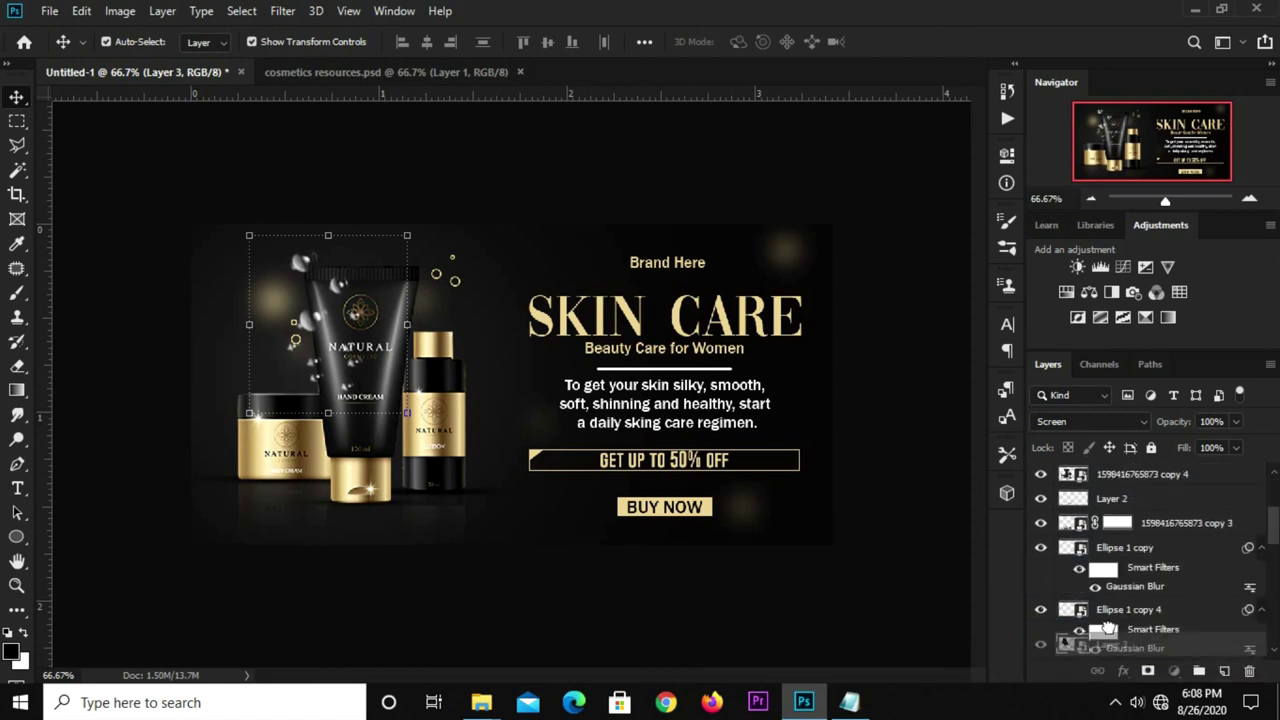
pyautogui.moveTo(1107, 632); pyautogui.dragTo(1108, 536)
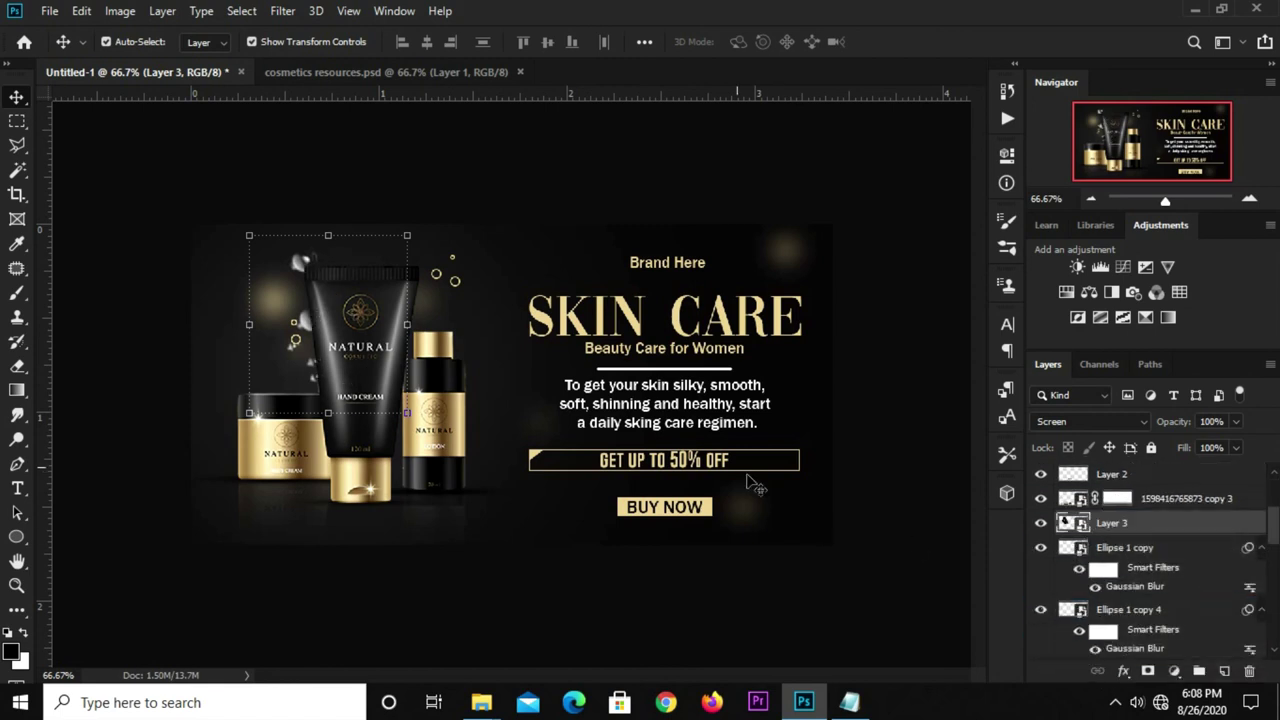
pyautogui.moveTo(329, 233)
pyautogui.mouseDown()
pyautogui.moveTo(341, 224)
pyautogui.moveTo(327, 233)
pyautogui.moveTo(352, 270)
pyautogui.mouseUp()
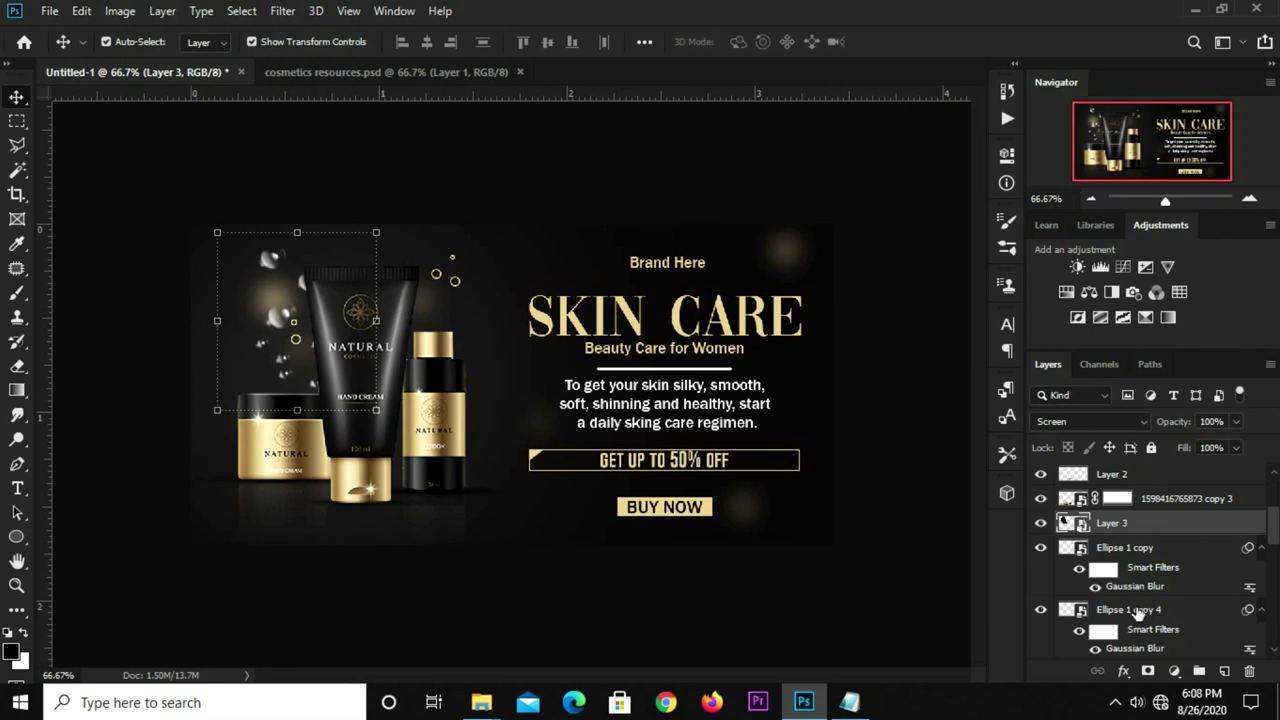
pyautogui.click(1174, 671)
pyautogui.click(1171, 415)
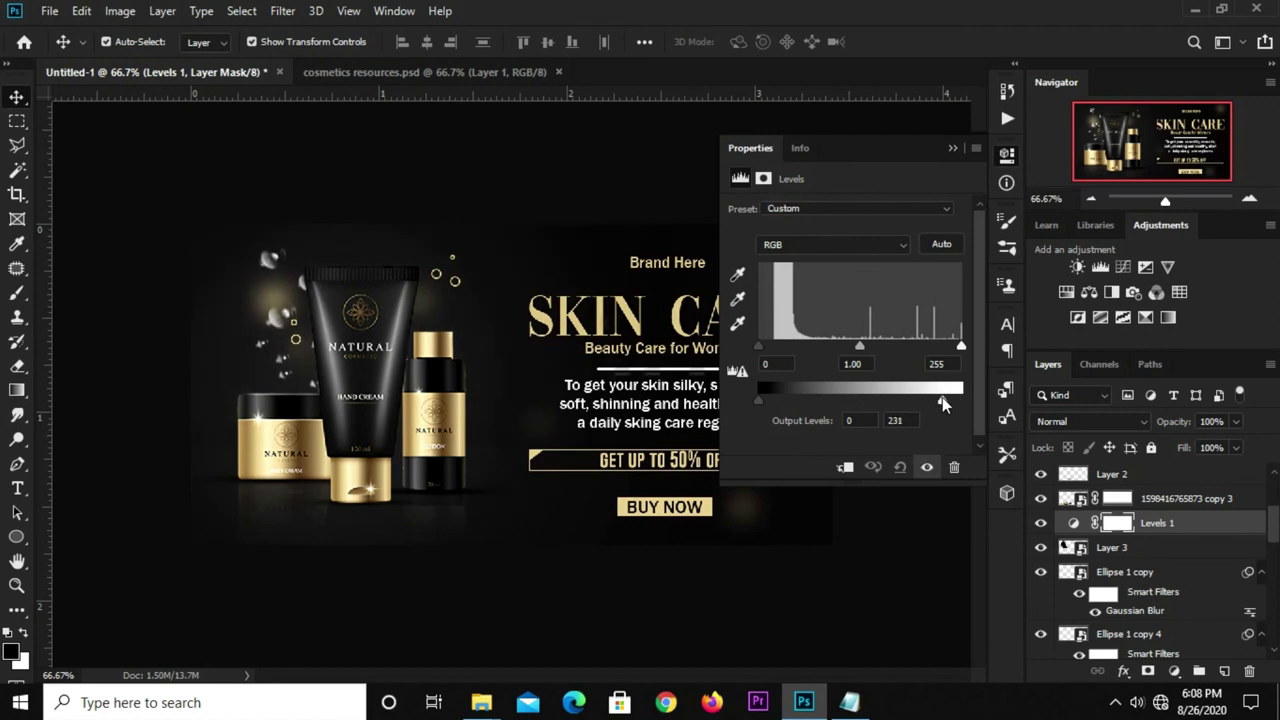
# Step: Clip the Levels adjustment to the droplets and lower its white output to 156
pyautogui.moveTo(958, 402); pyautogui.dragTo(928, 405)
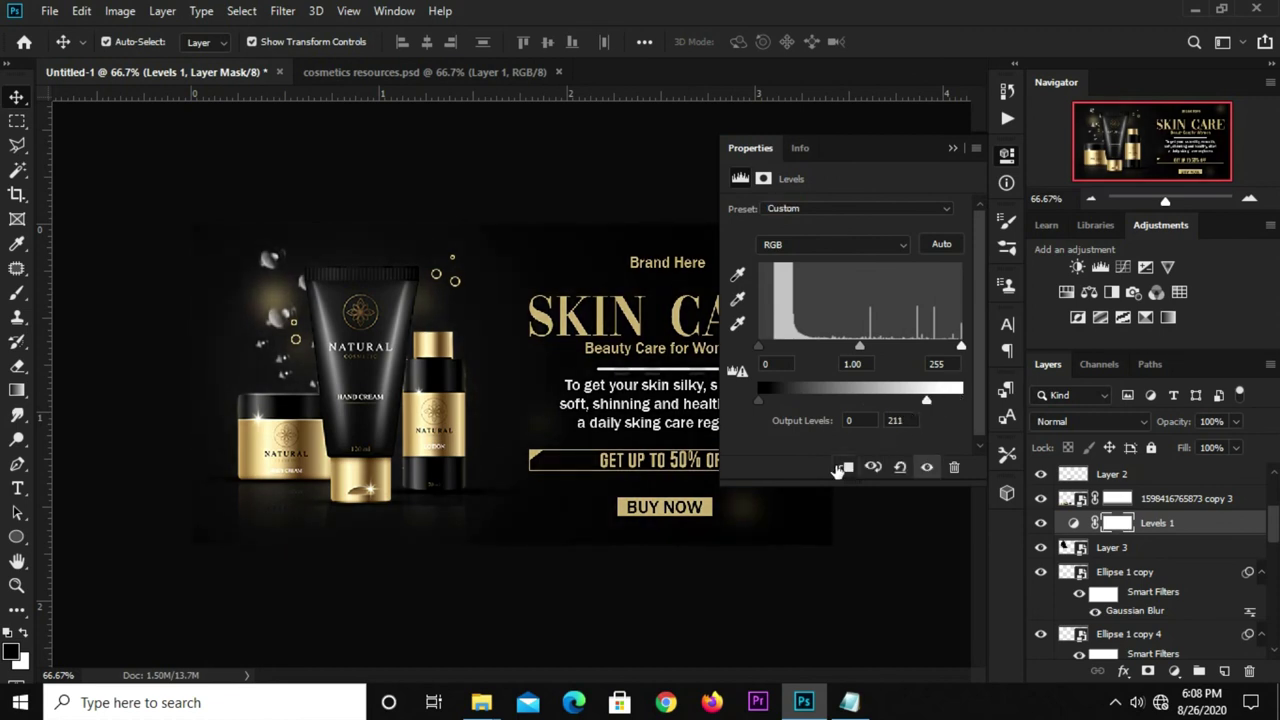
pyautogui.click(842, 467)
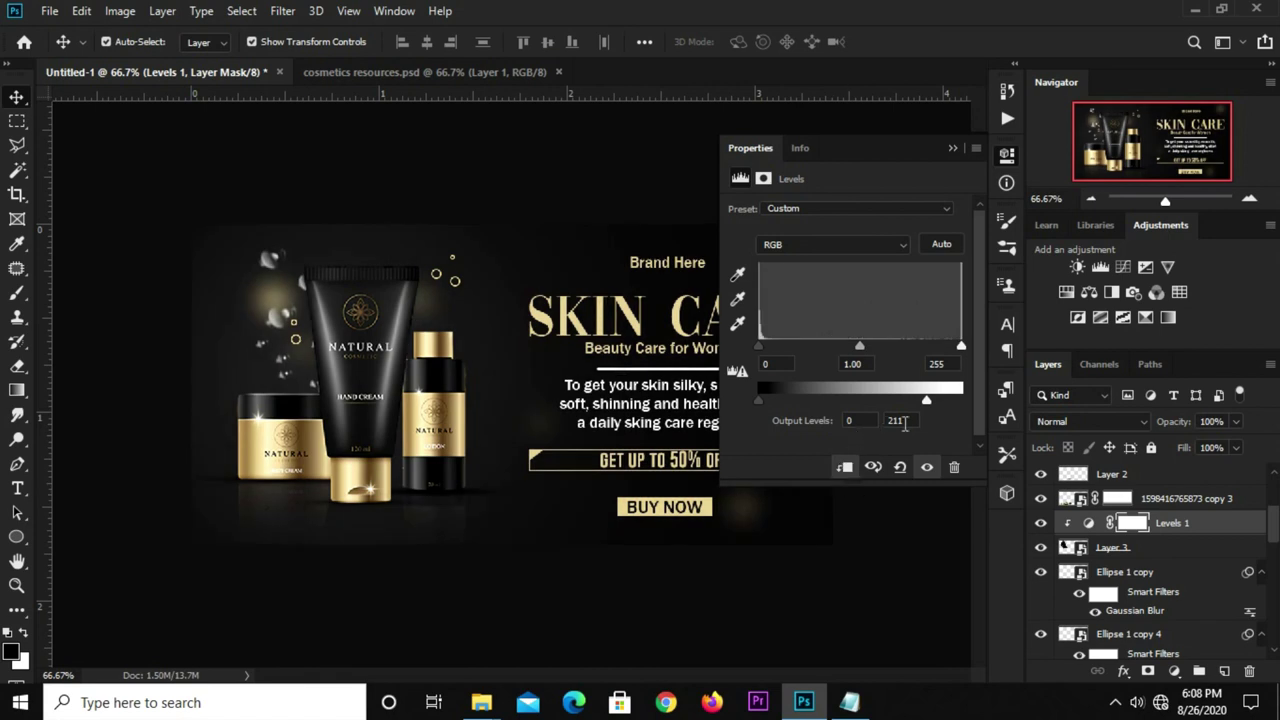
pyautogui.moveTo(926, 402); pyautogui.dragTo(875, 403)
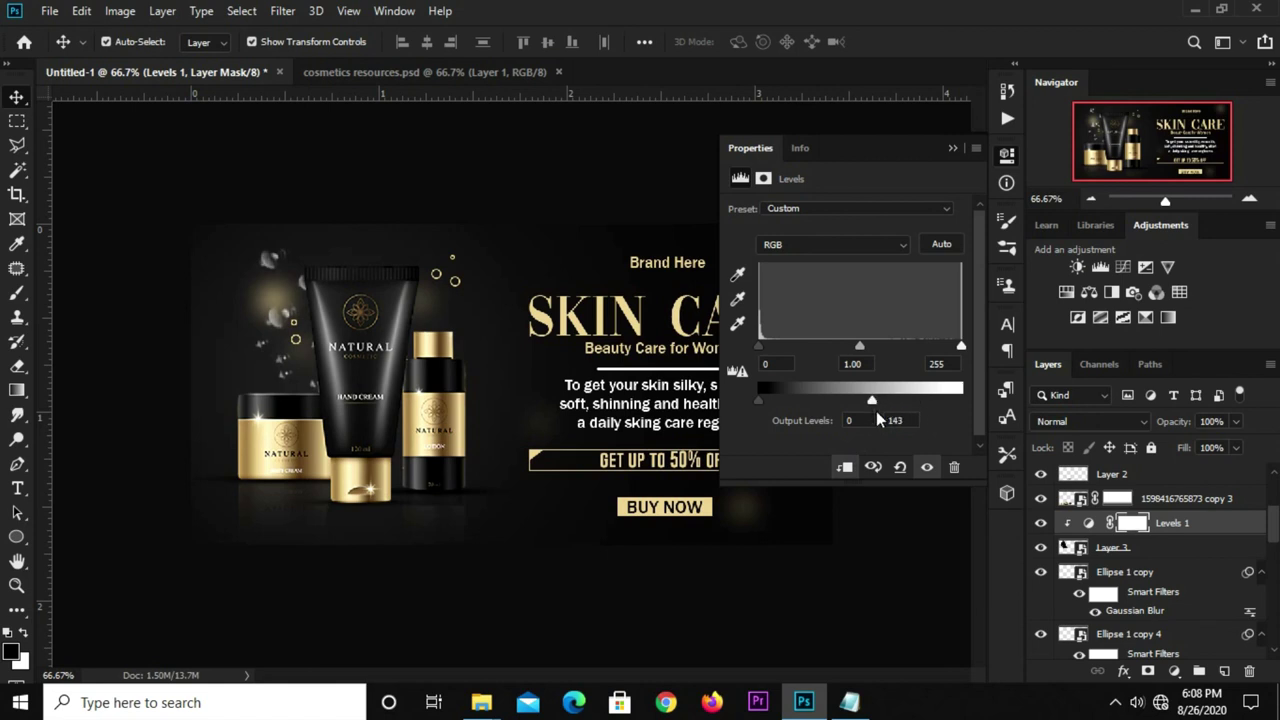
pyautogui.doubleClick(893, 420)
pyautogui.write('156')
pyautogui.click(953, 148)
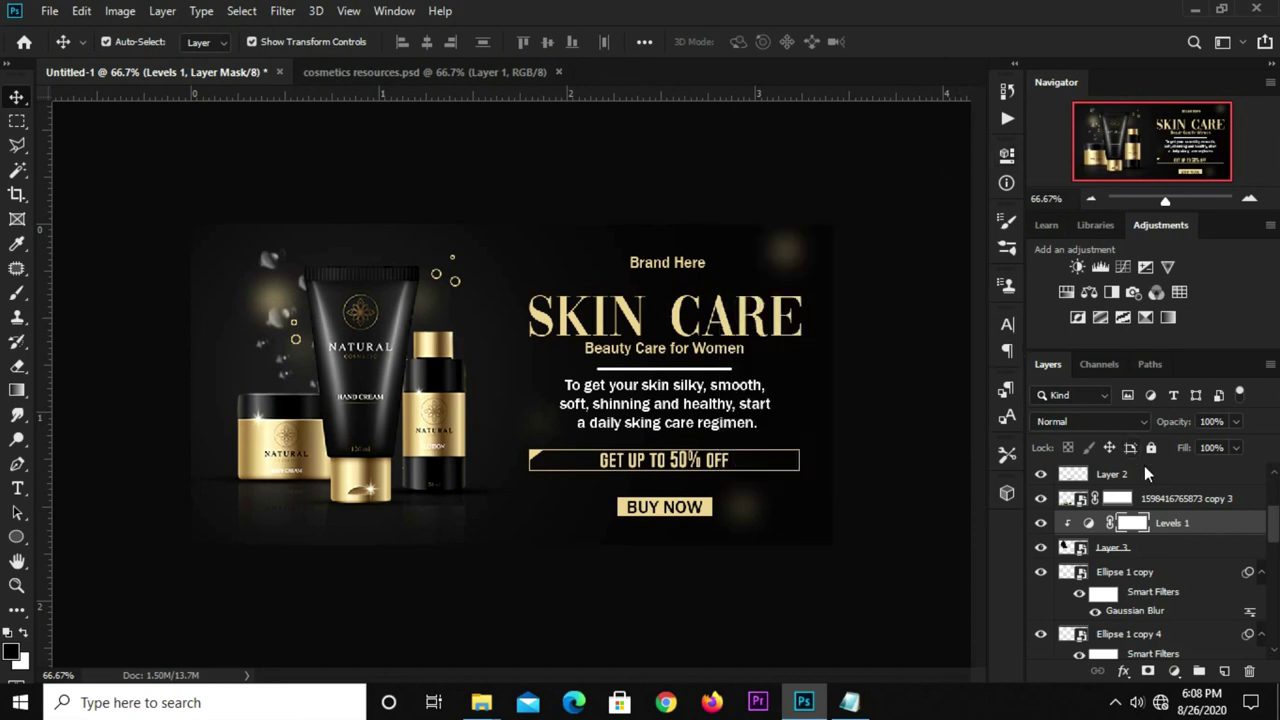
pyautogui.click(1174, 671)
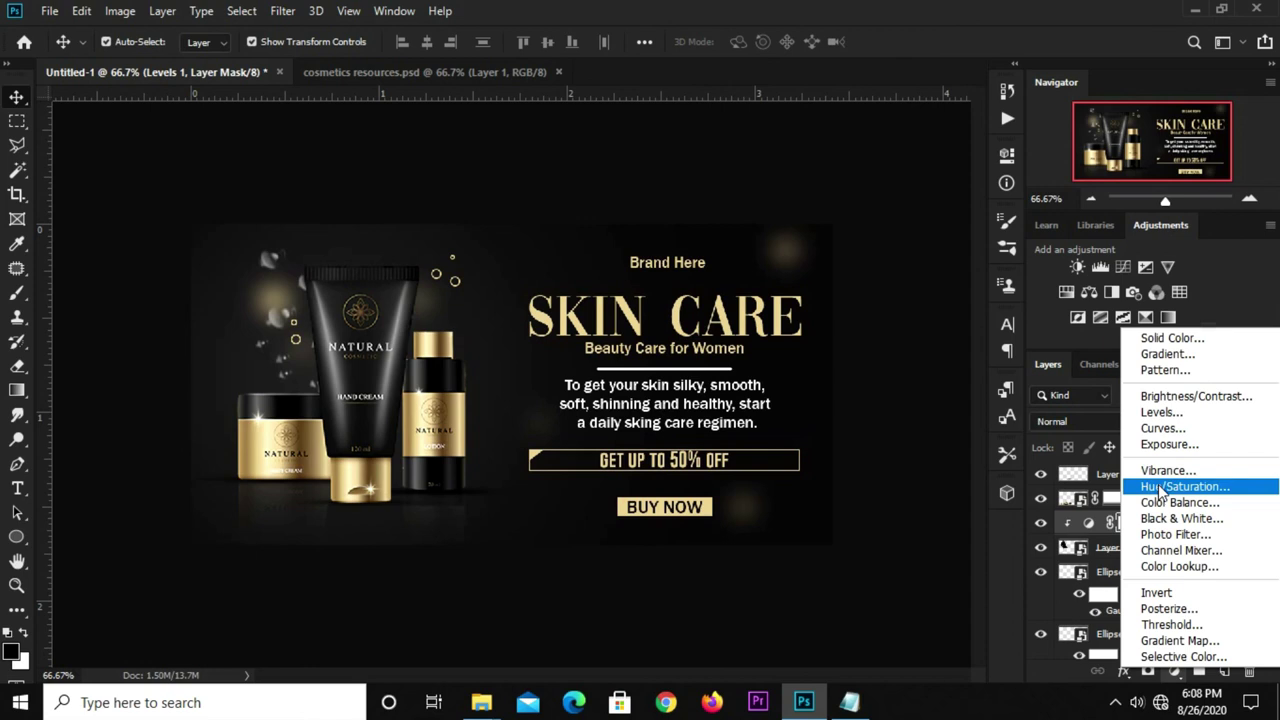
# Step: Add a clipped, colorized Hue/Saturation adjustment to the droplets with hue 26 and lightness -46
pyautogui.click(1160, 486)
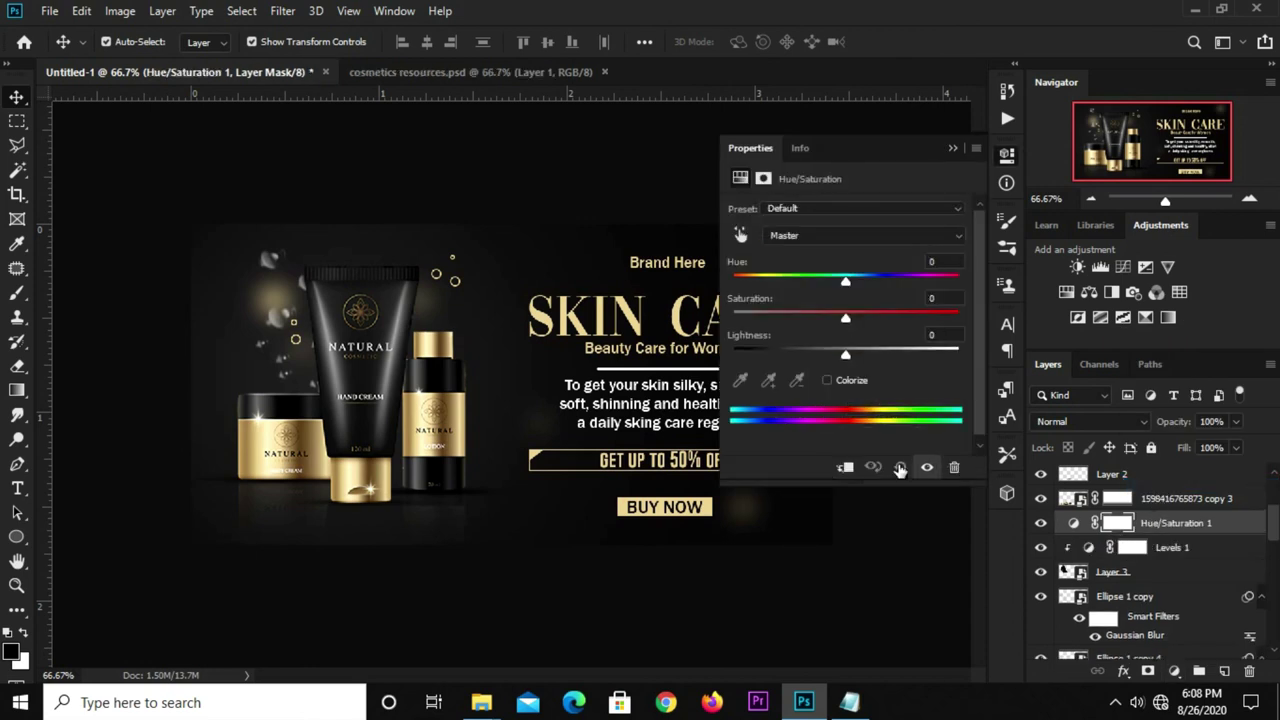
pyautogui.click(845, 467)
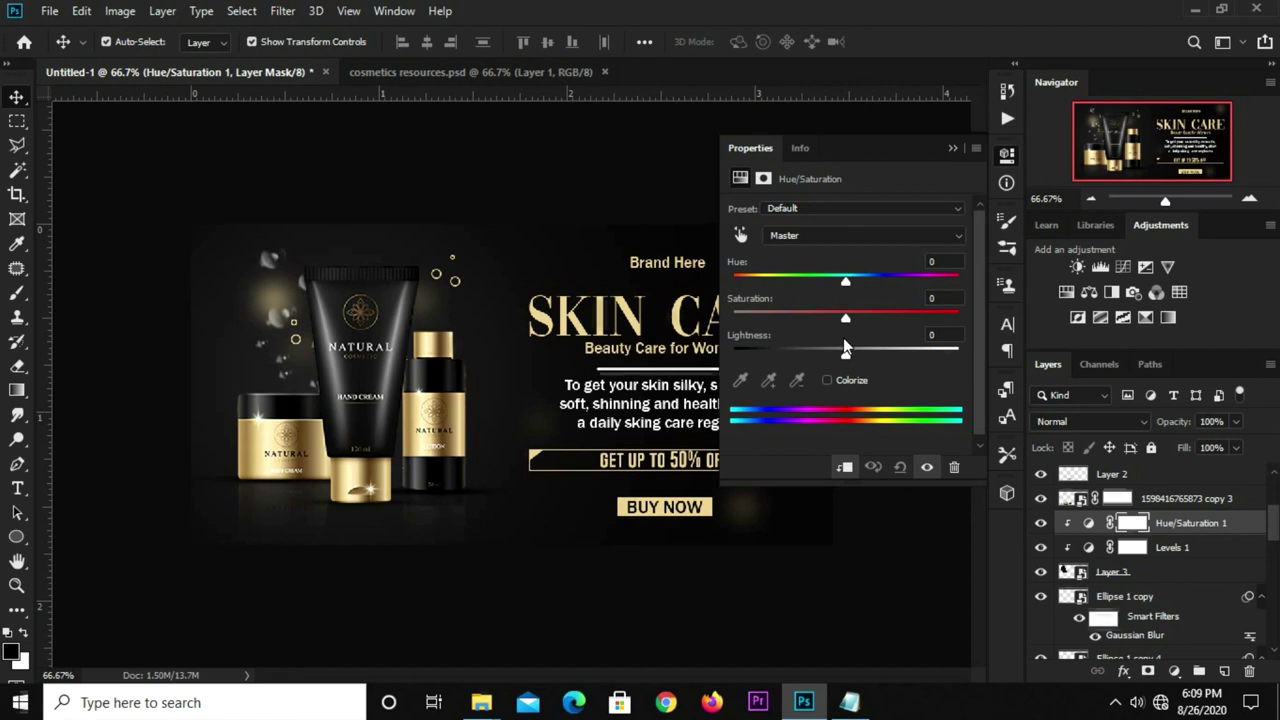
pyautogui.click(829, 381)
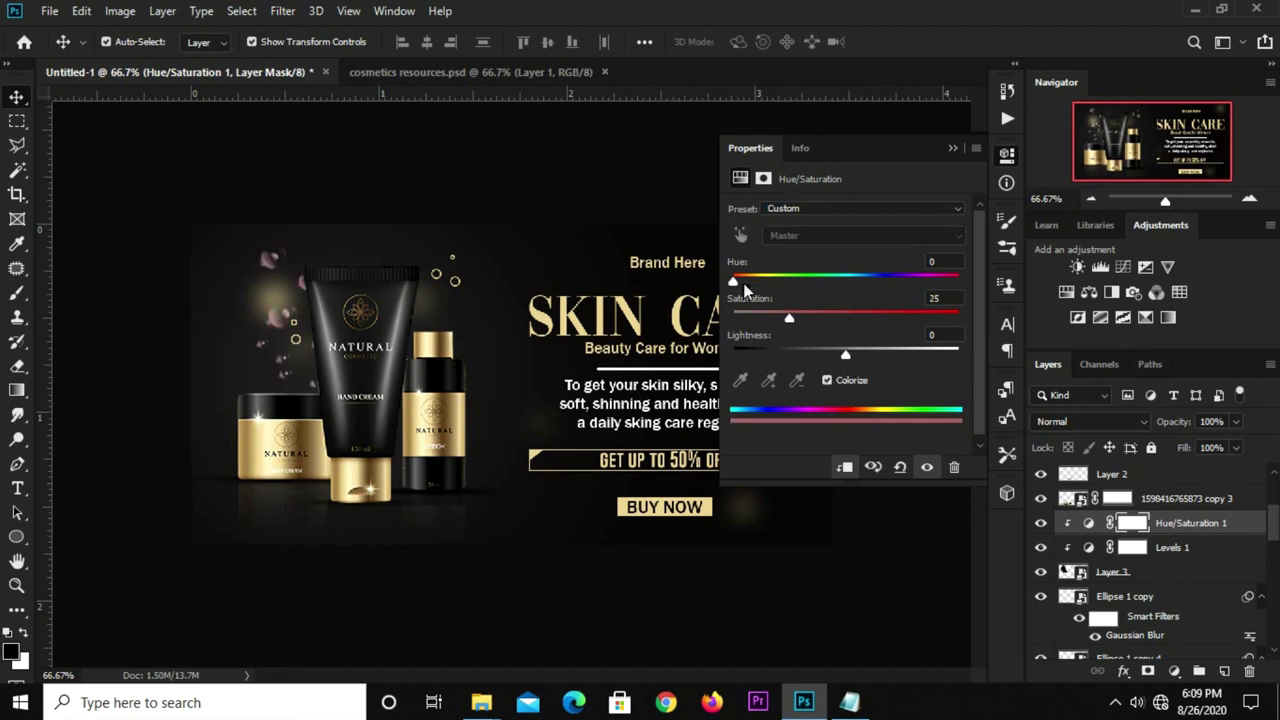
pyautogui.moveTo(731, 282); pyautogui.dragTo(765, 284)
pyautogui.click(948, 261)
pyautogui.write('26')
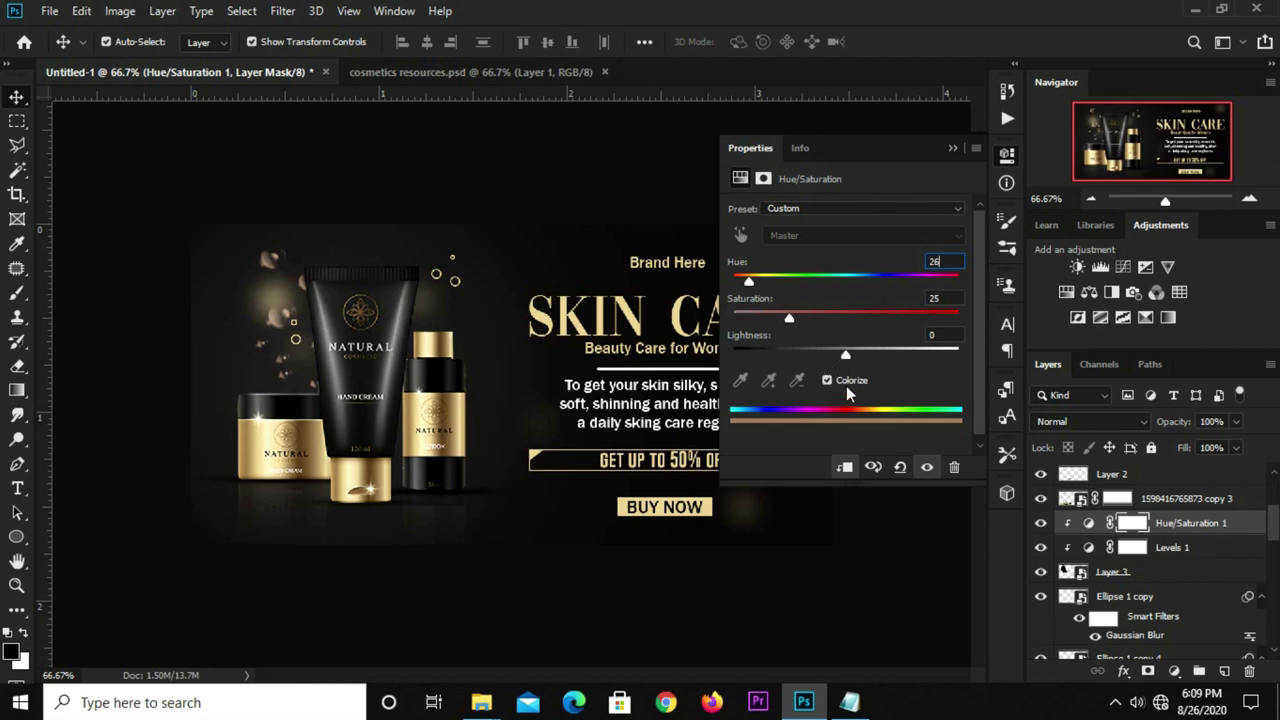
pyautogui.moveTo(842, 357); pyautogui.dragTo(799, 362)
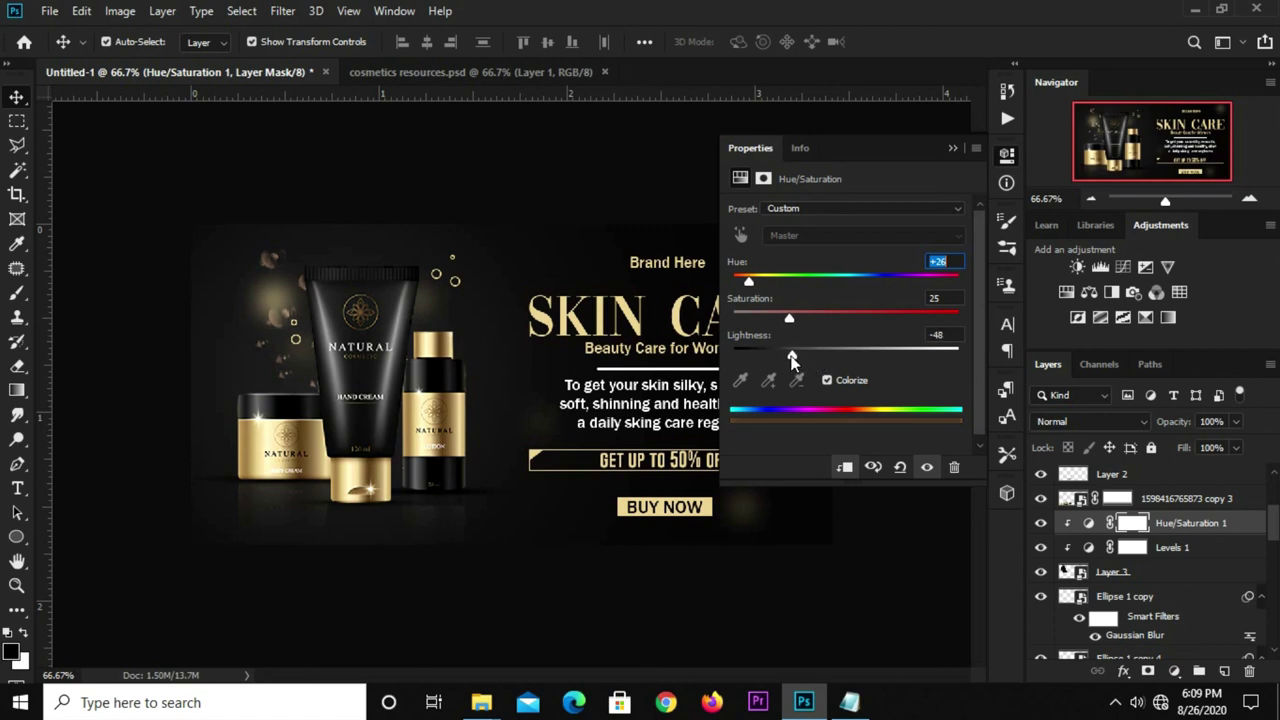
pyautogui.click(936, 334)
pyautogui.write('46')
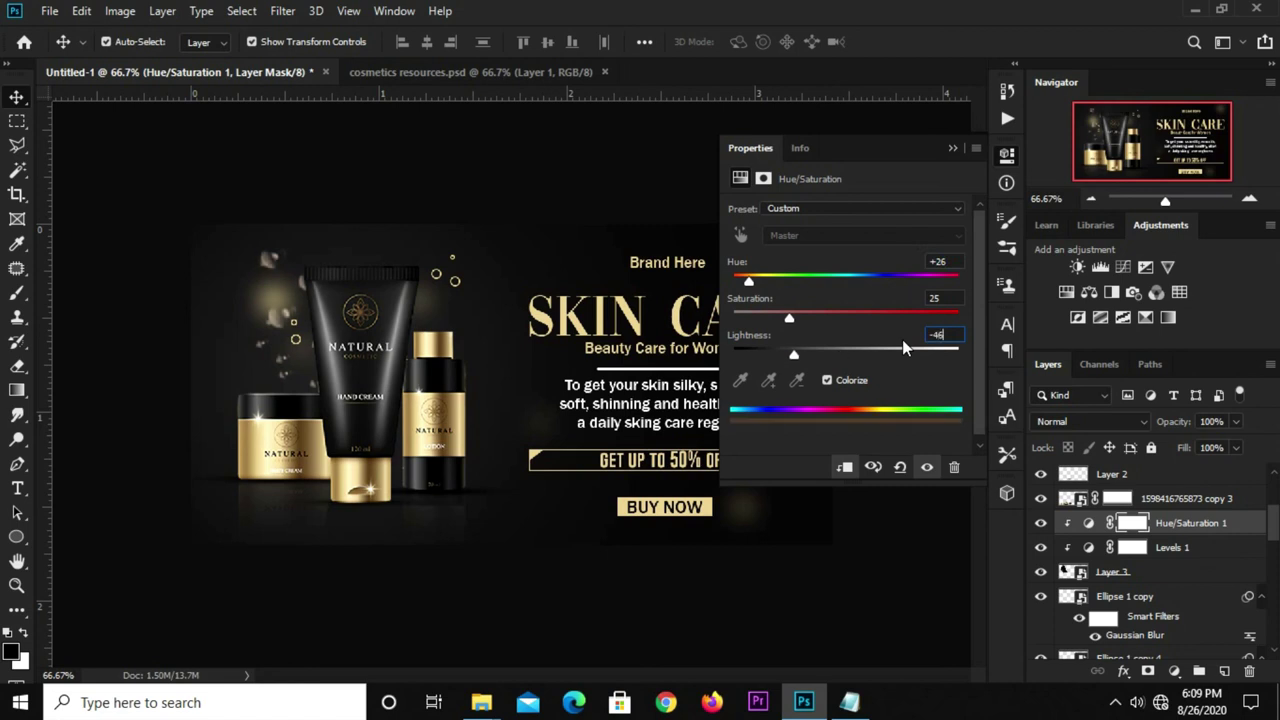
# Step: Toggle the tint to compare the banner, then select the Hue/Saturation 1 layer
pyautogui.click(951, 145)
pyautogui.click(1041, 523)
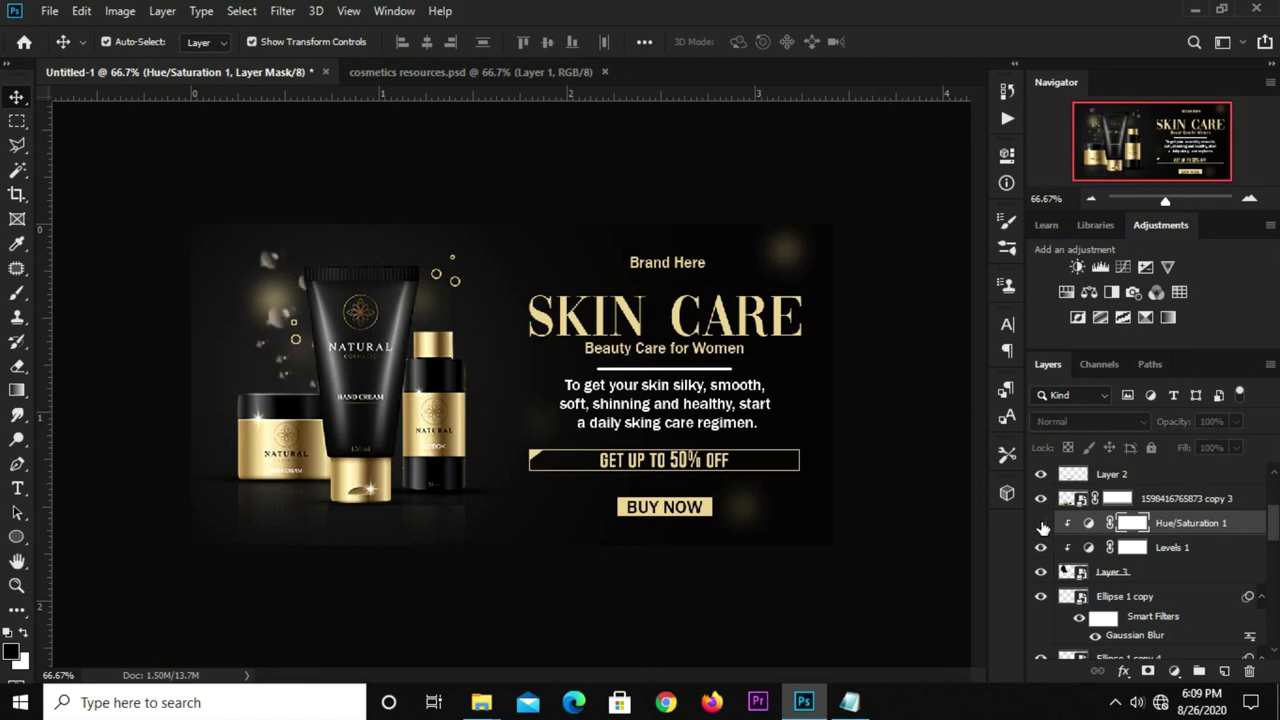
pyautogui.keyDown('shift'); pyautogui.click(1142, 580); pyautogui.keyUp('shift')
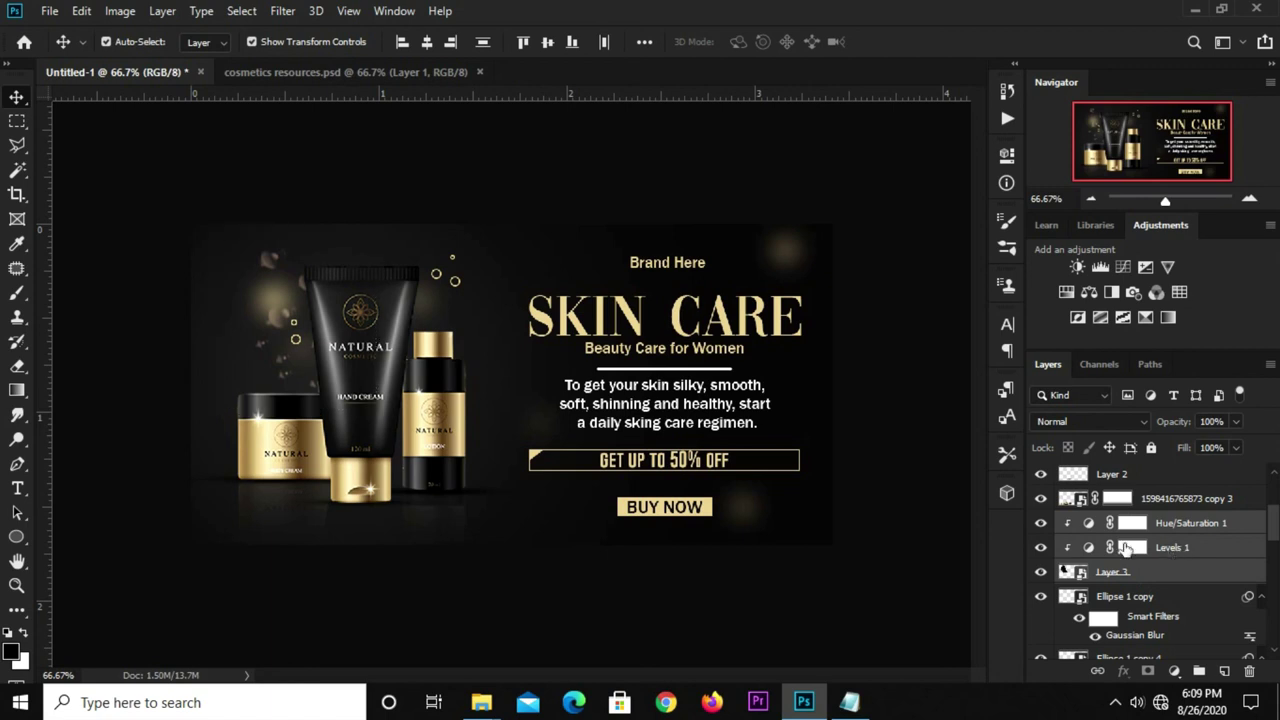
pyautogui.click(1126, 549)
pyautogui.click(1089, 527)
# Step: Adjust the droplet tint to hue 48 and saturation 47
pyautogui.doubleClick(1089, 527)
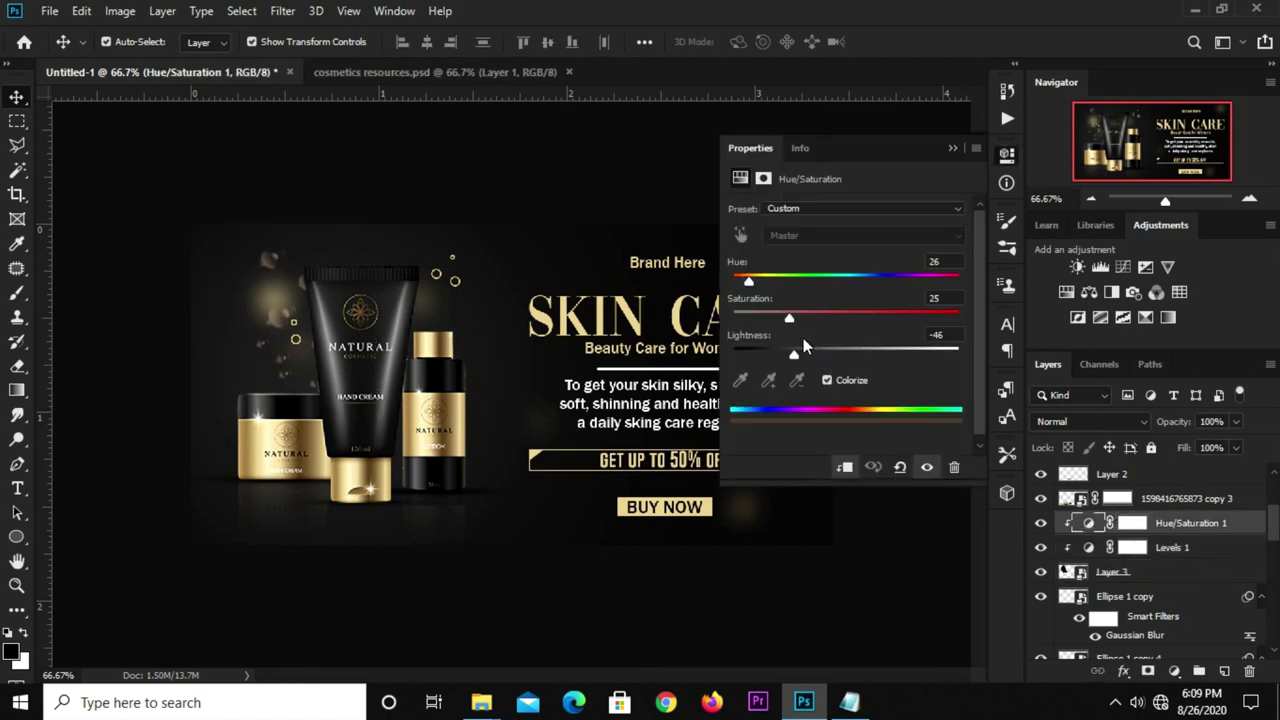
pyautogui.moveTo(751, 283); pyautogui.dragTo(763, 281)
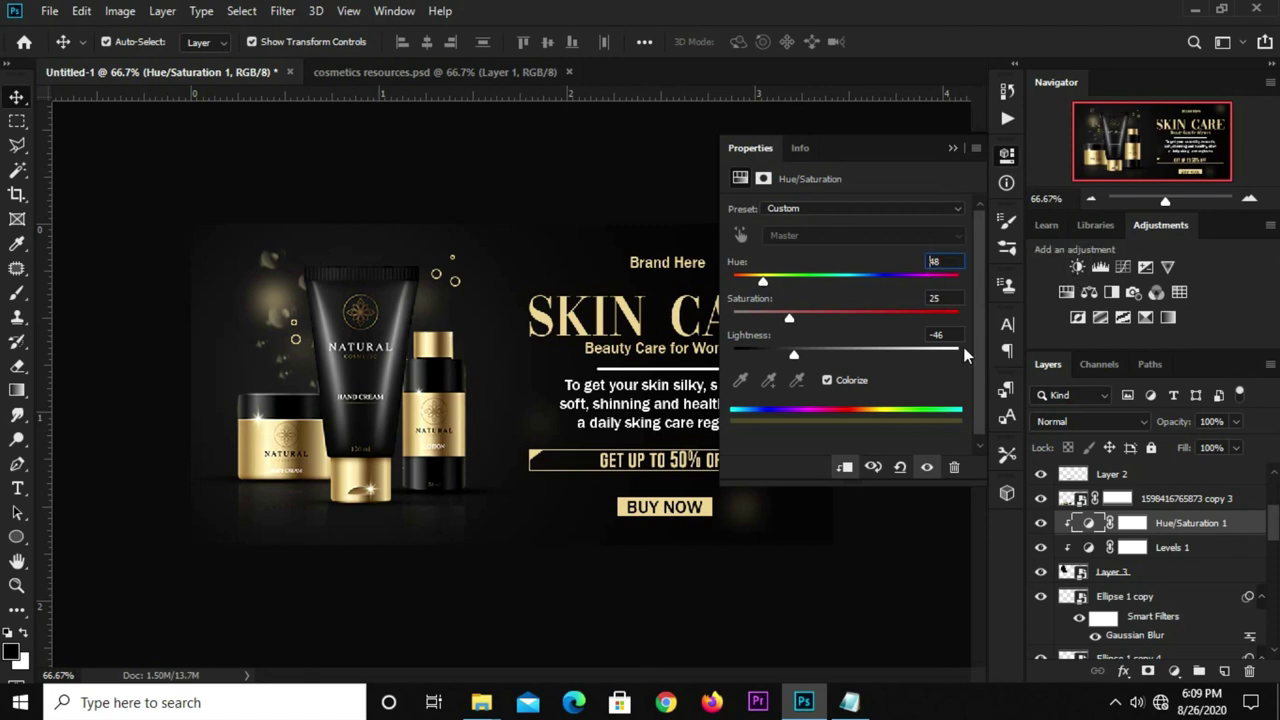
pyautogui.moveTo(790, 320); pyautogui.dragTo(838, 320)
pyautogui.click(938, 297)
pyautogui.doubleClick(941, 297)
# Step: Group Hue/Saturation 1, Levels 1 and Layer 3 into Group 3 and duplicate it
pyautogui.click(952, 147)
pyautogui.keyDown('shift'); pyautogui.click(1137, 570); pyautogui.keyUp('shift')
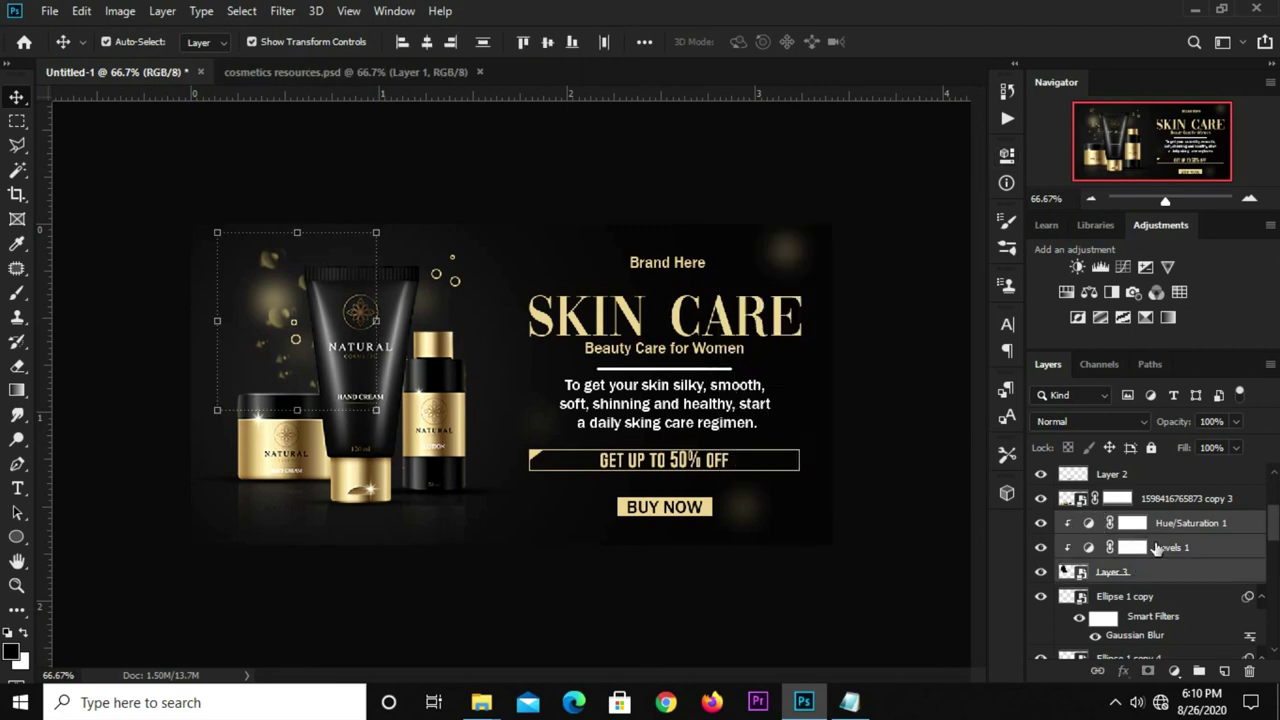
pyautogui.hotkey('ctrl', 'g')
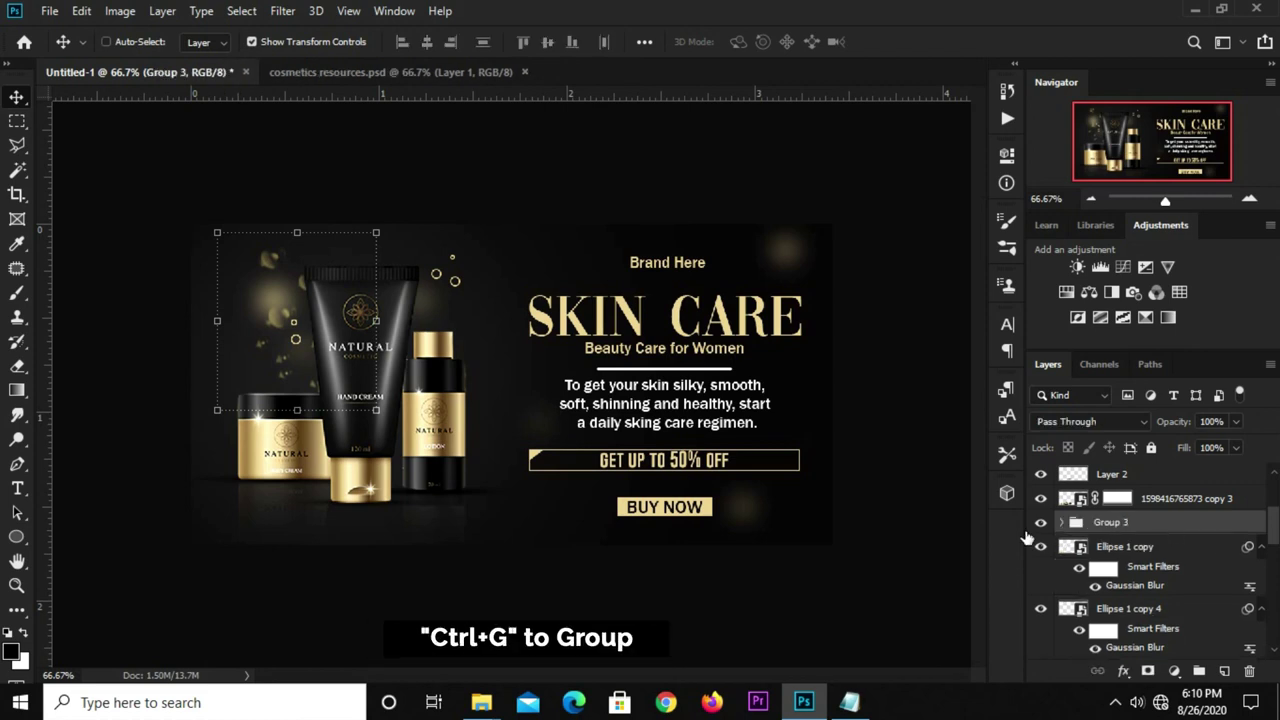
pyautogui.press('ctrl')
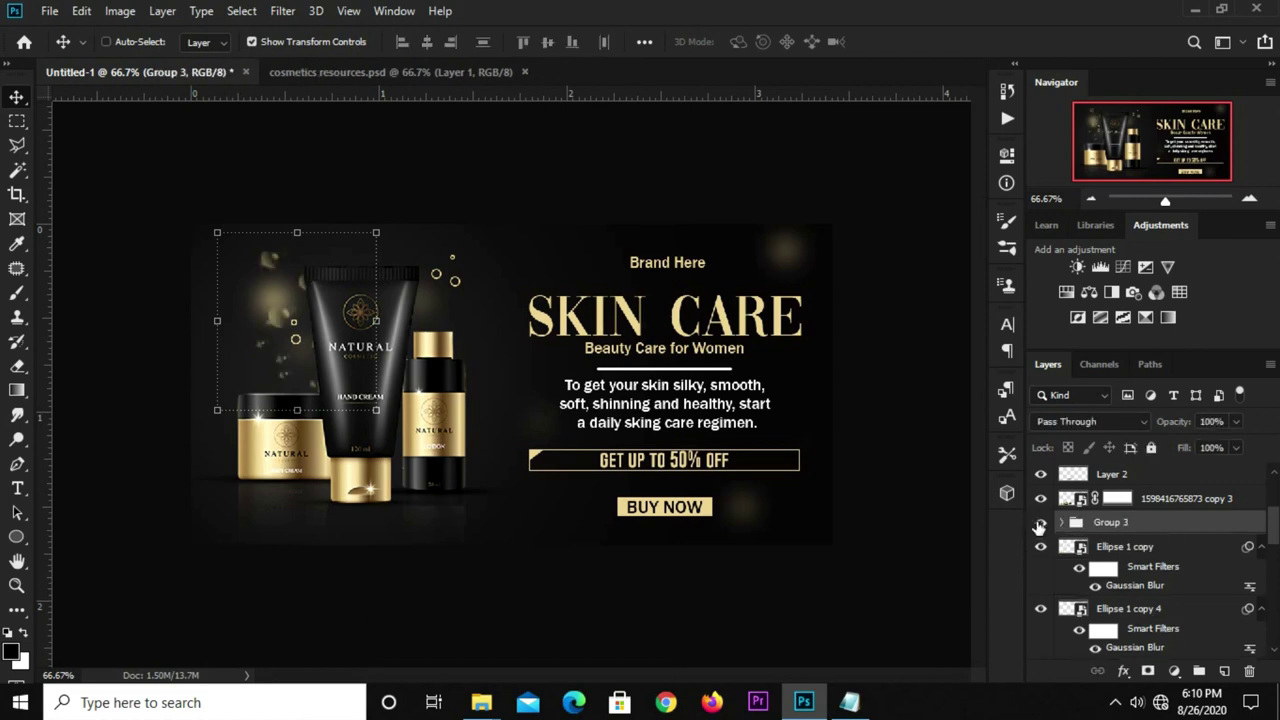
pyautogui.hotkey('ctrl', 'j')
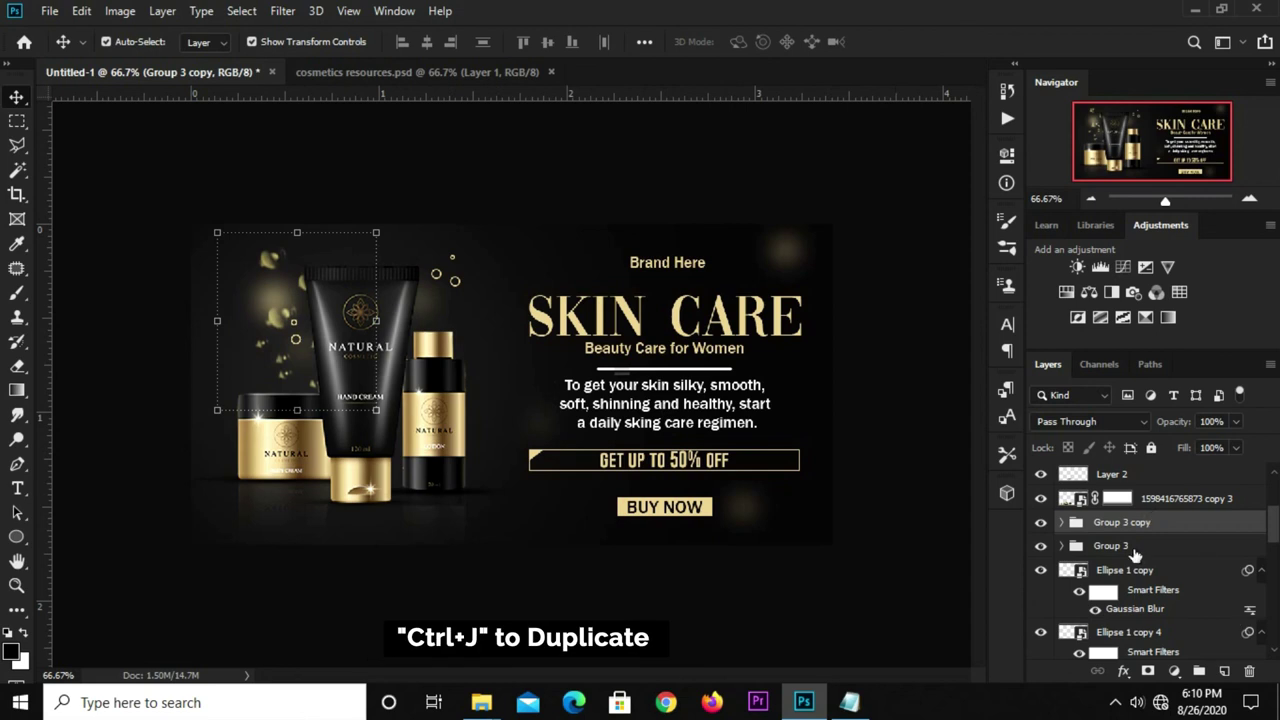
# Step: Try rotating the copied droplet group over the tube, then cancel the transform
pyautogui.hotkey('ctrl', 't')
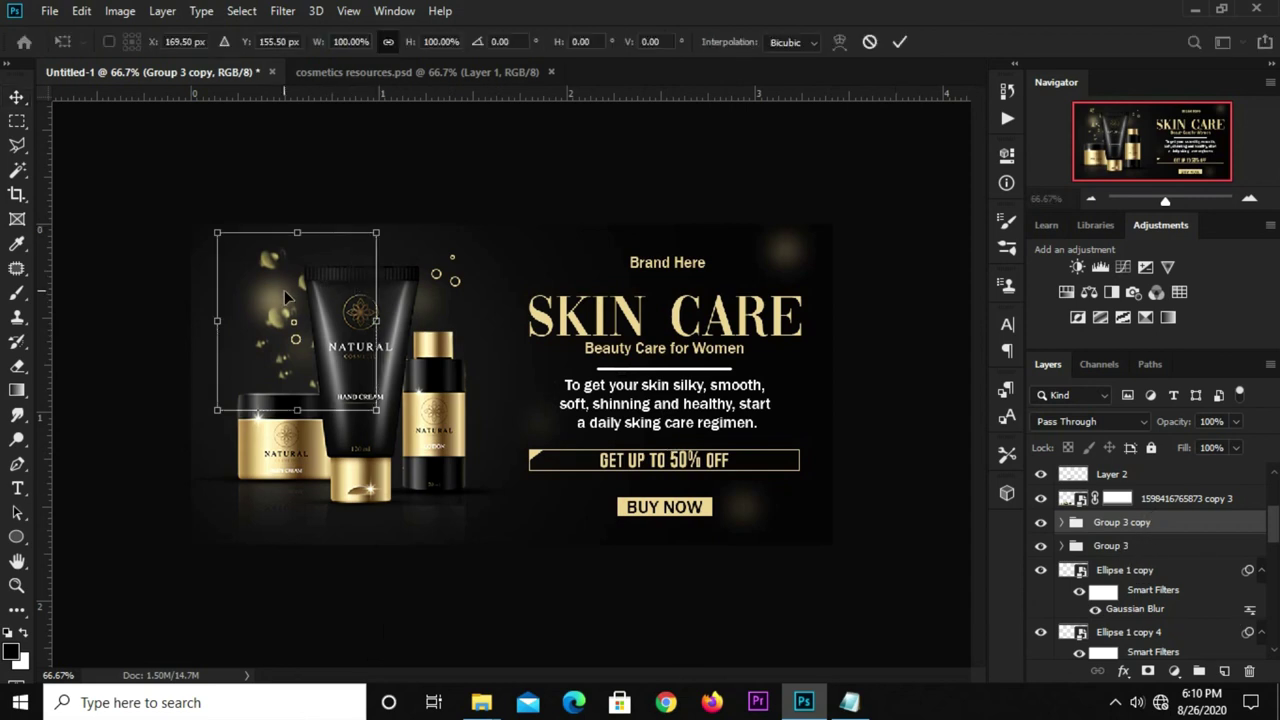
pyautogui.moveTo(278, 290); pyautogui.dragTo(372, 288)
pyautogui.moveTo(500, 230); pyautogui.dragTo(526, 276)
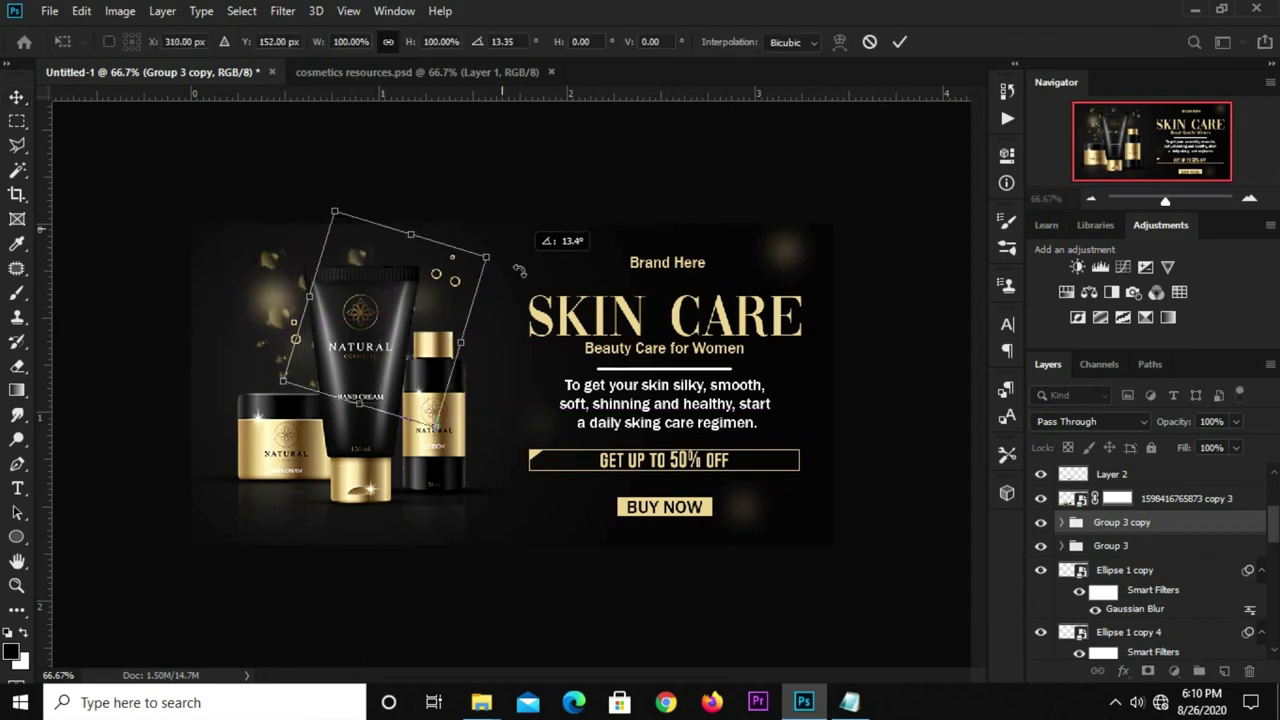
pyautogui.press('Escape')
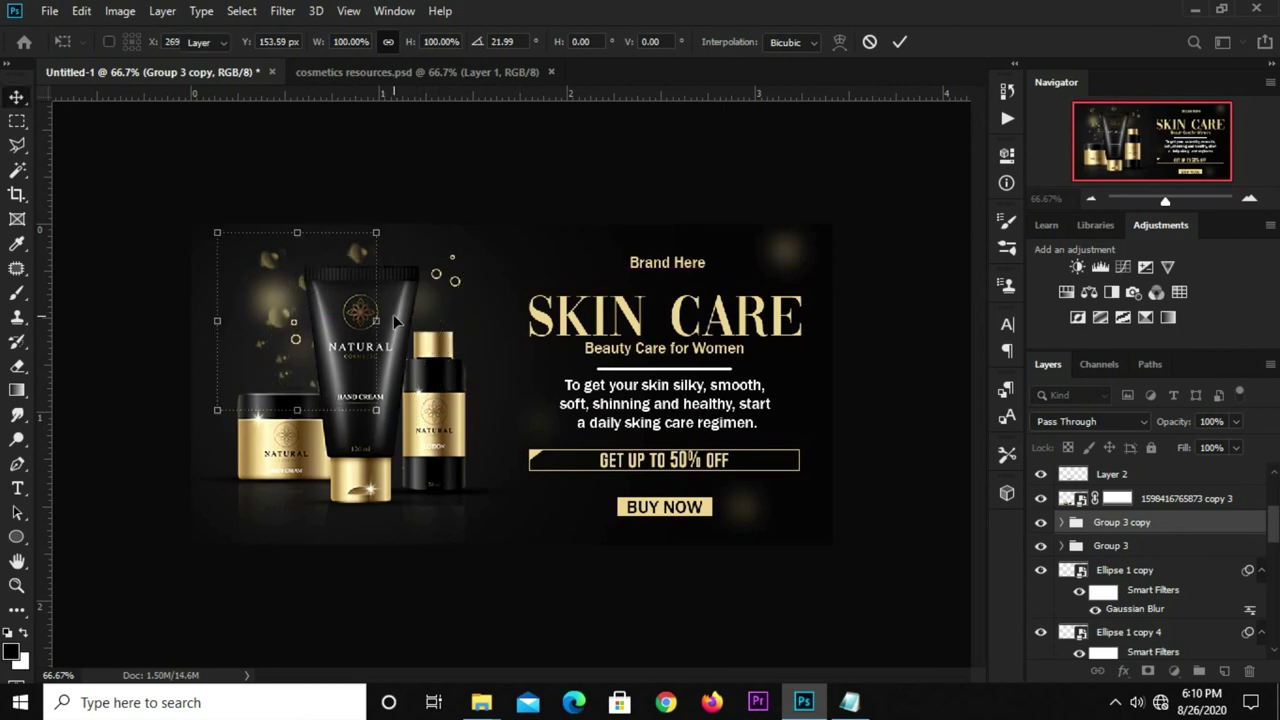
# Step: Make another droplet group copy, tilted about 17° and shrunk to about 94%
pyautogui.hotkey('ctrl', 'j')
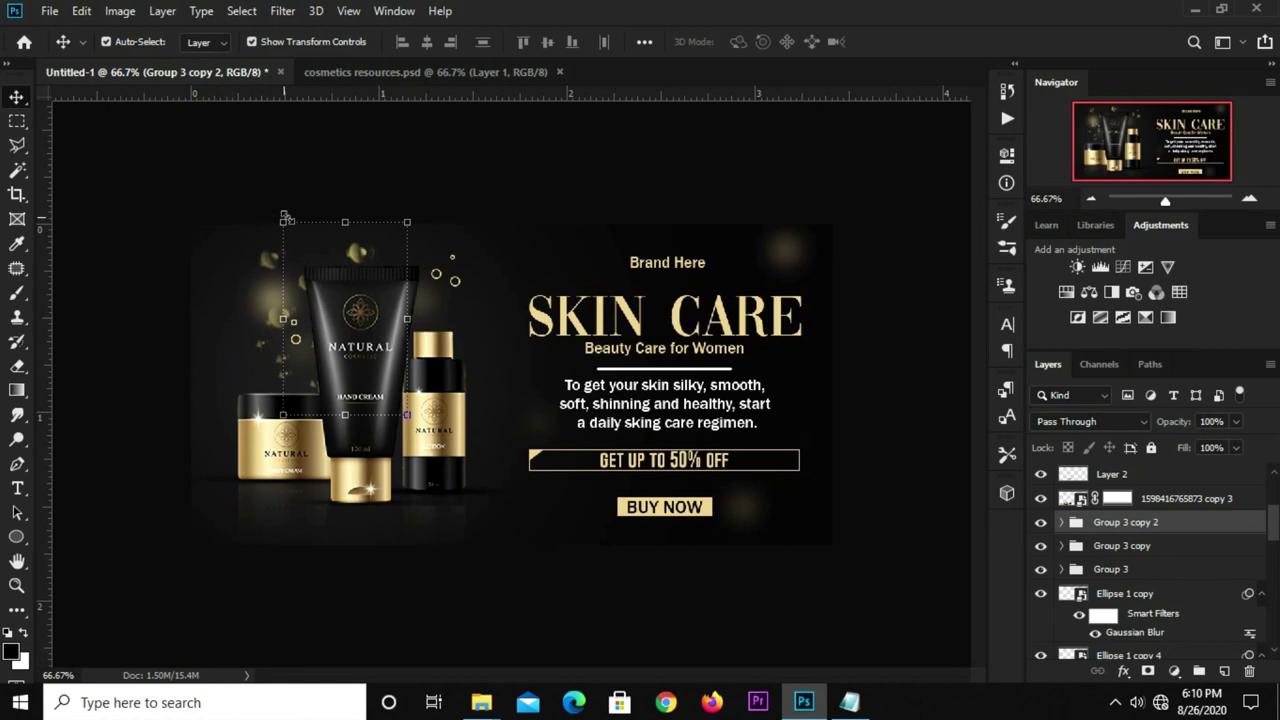
pyautogui.hotkey('ctrl', 't')
pyautogui.moveTo(414, 216); pyautogui.dragTo(440, 240)
pyautogui.moveTo(340, 281)
pyautogui.mouseDown()
pyautogui.moveTo(447, 290)
pyautogui.moveTo(417, 286)
pyautogui.mouseUp()
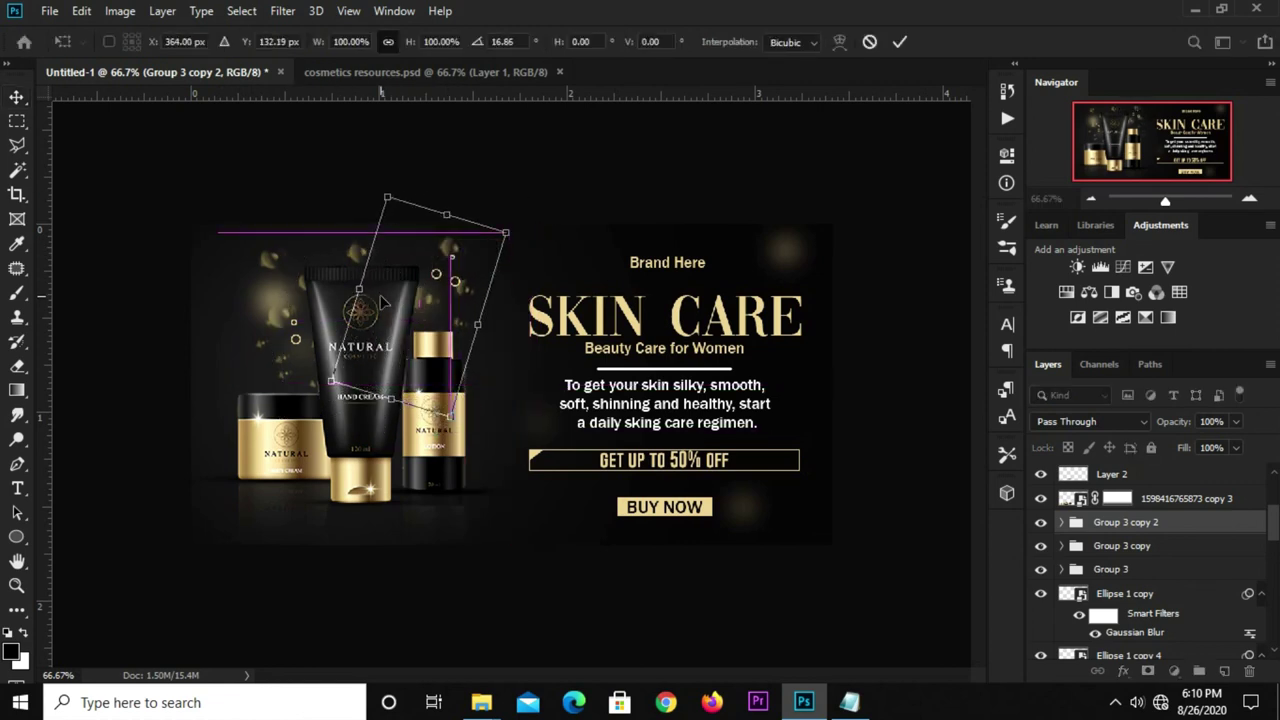
pyautogui.moveTo(505, 232); pyautogui.dragTo(484, 232)
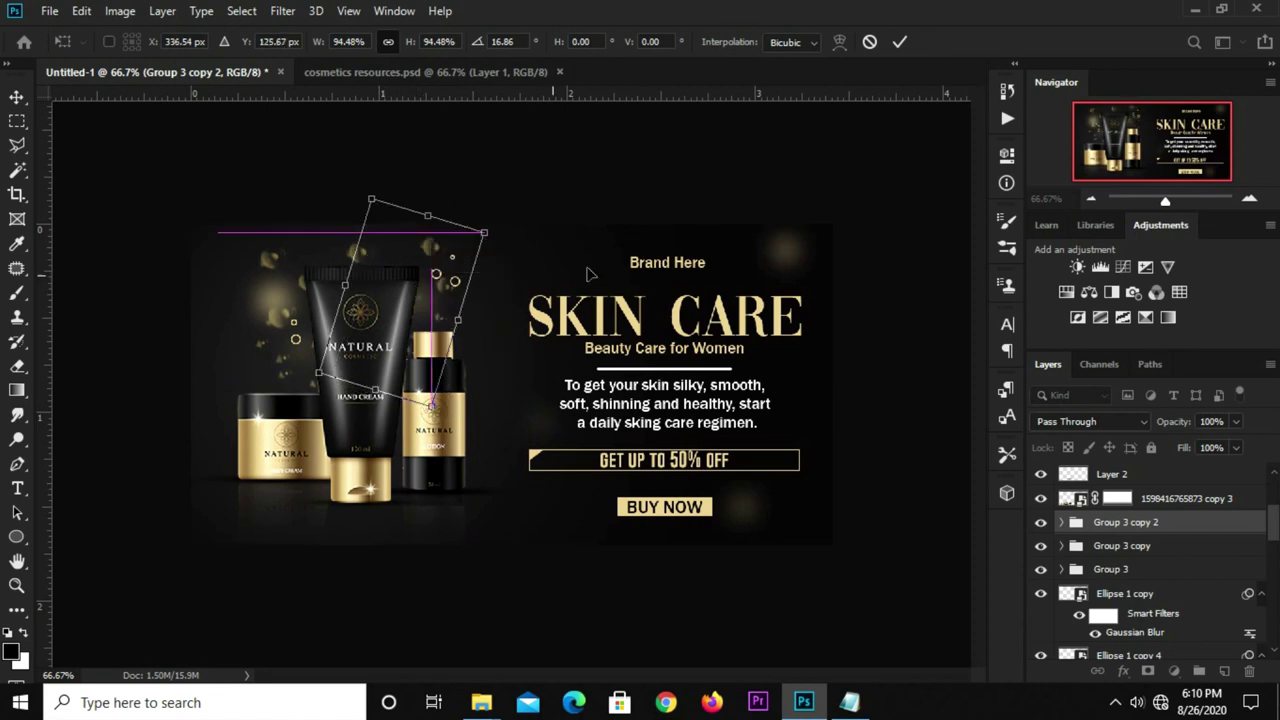
pyautogui.click(901, 43)
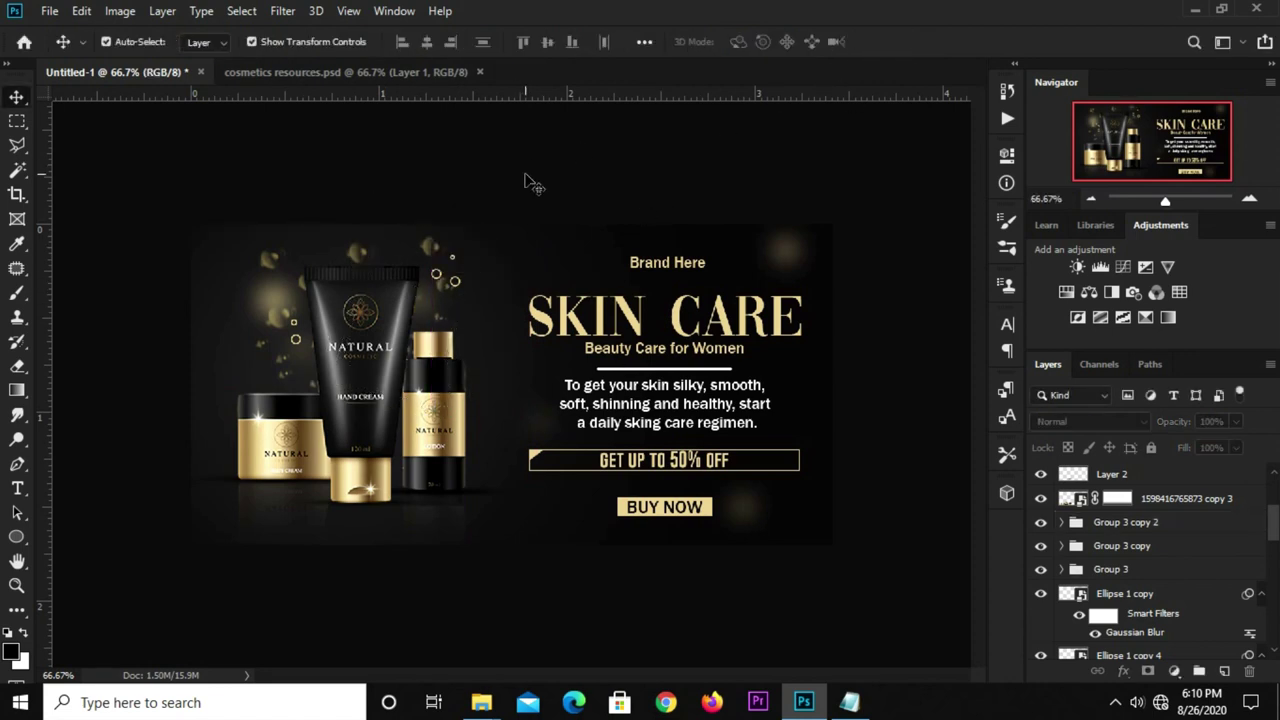
# Step: Add a top Curves adjustment with the RGB curve pulled down to darken shadows, then fit the banner in view
pyautogui.scroll(-3, 1124, 577)
pyautogui.scroll(5, 1124, 577)
pyautogui.scroll(2, 1130, 600)
pyautogui.click(1172, 668)
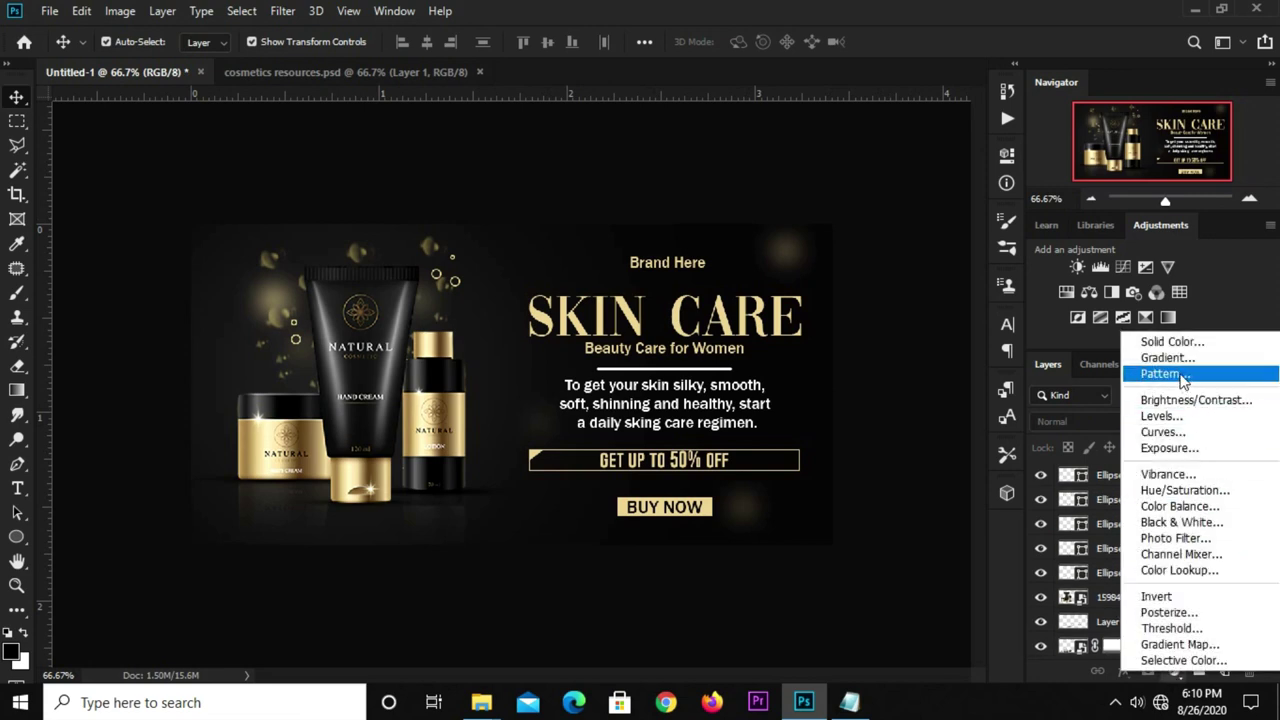
pyautogui.click(1174, 436)
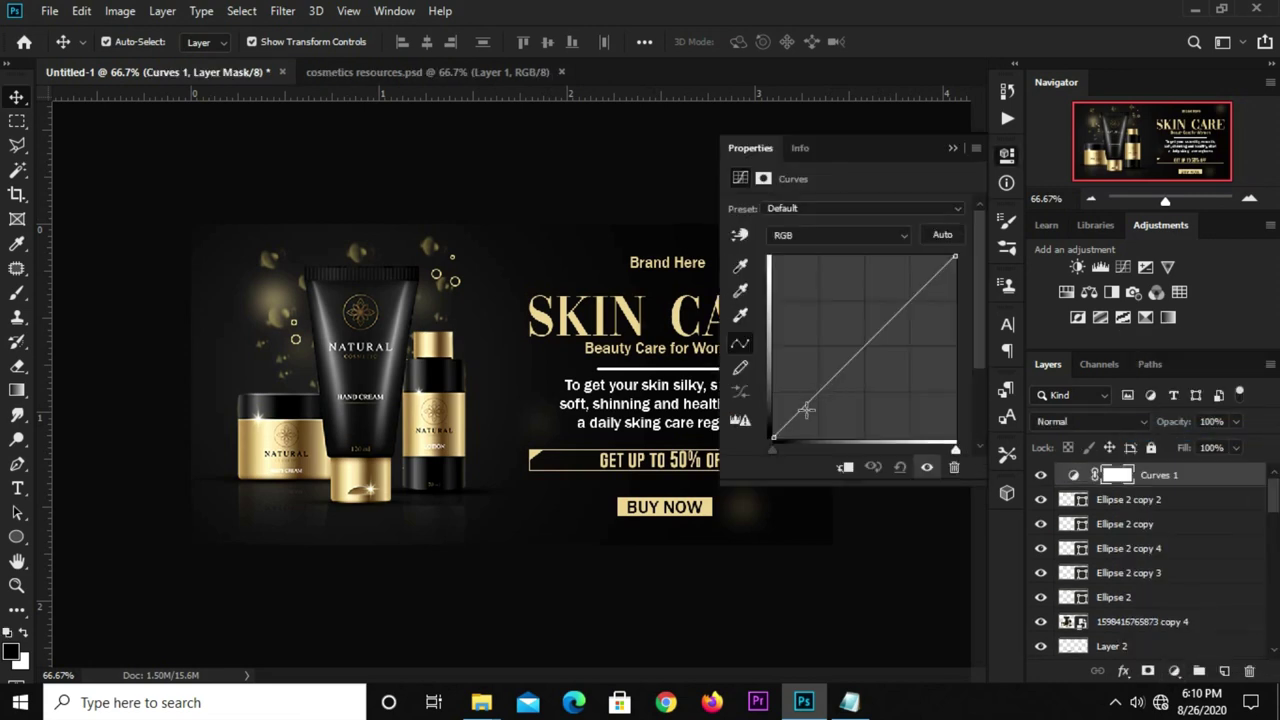
pyautogui.moveTo(808, 401); pyautogui.dragTo(823, 404)
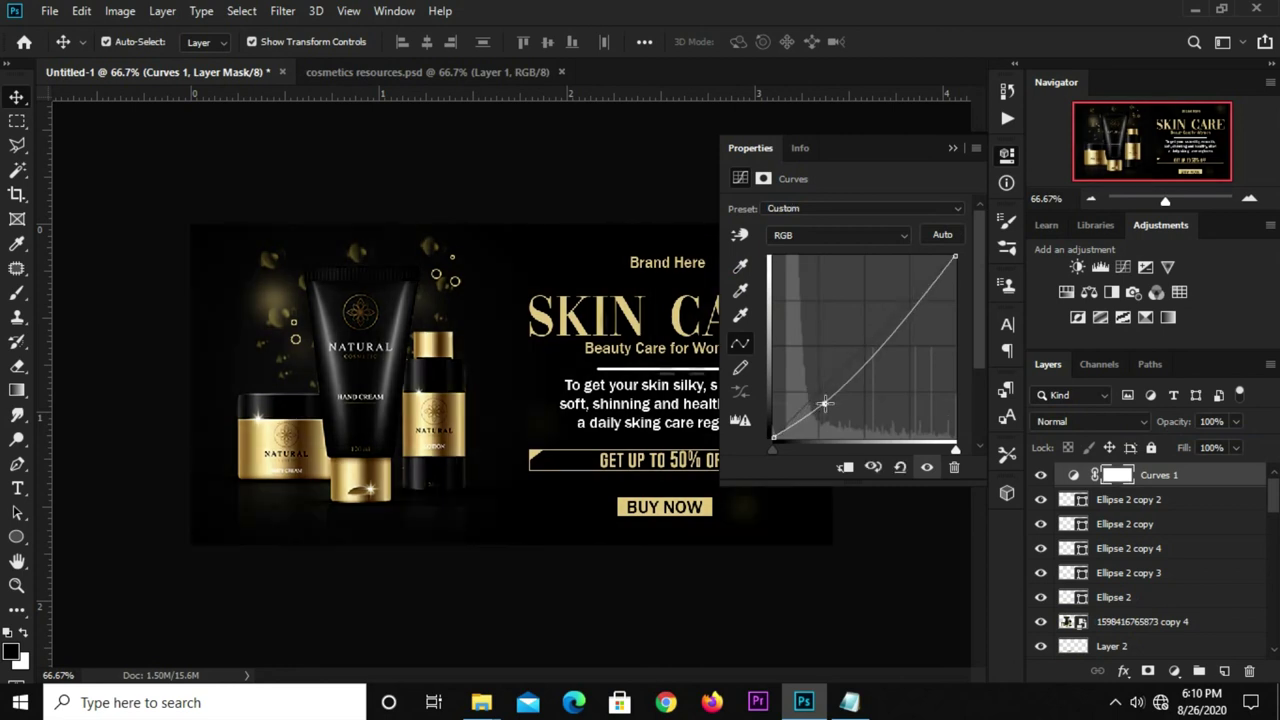
pyautogui.click(955, 147)
pyautogui.click(655, 145)
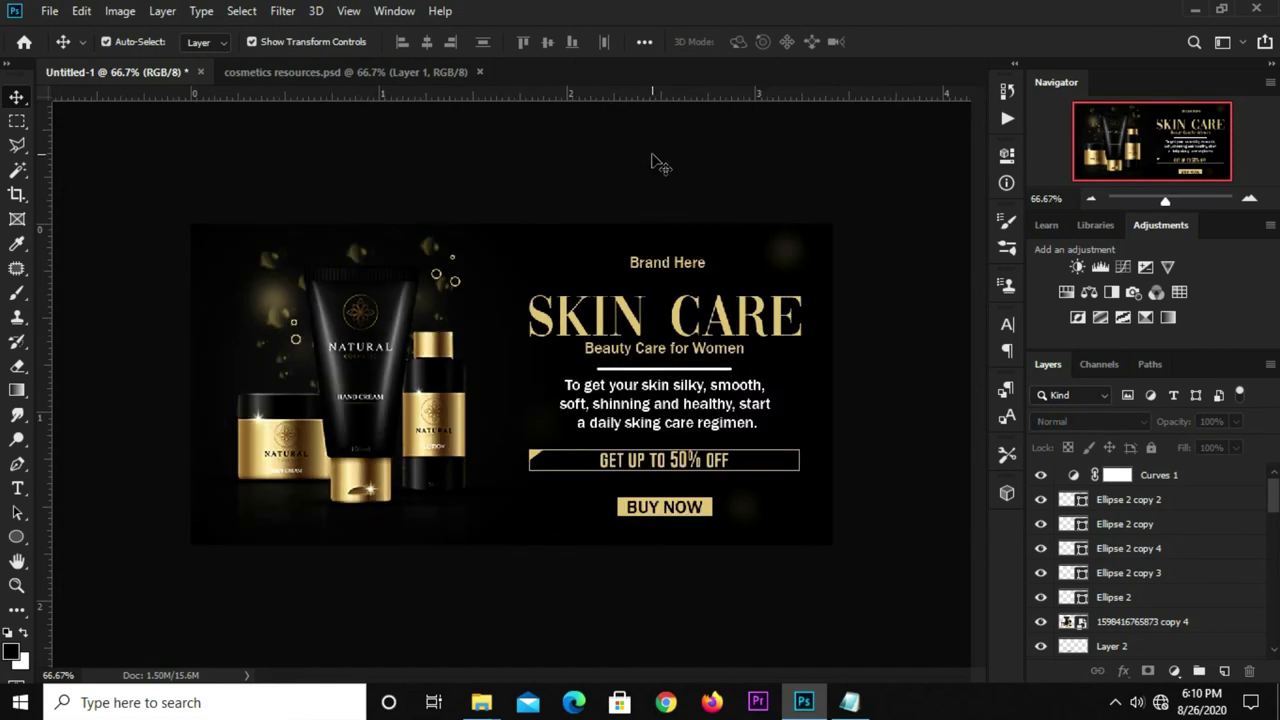
pyautogui.hotkey('ctrl', '0')
pyautogui.press('ctrl')
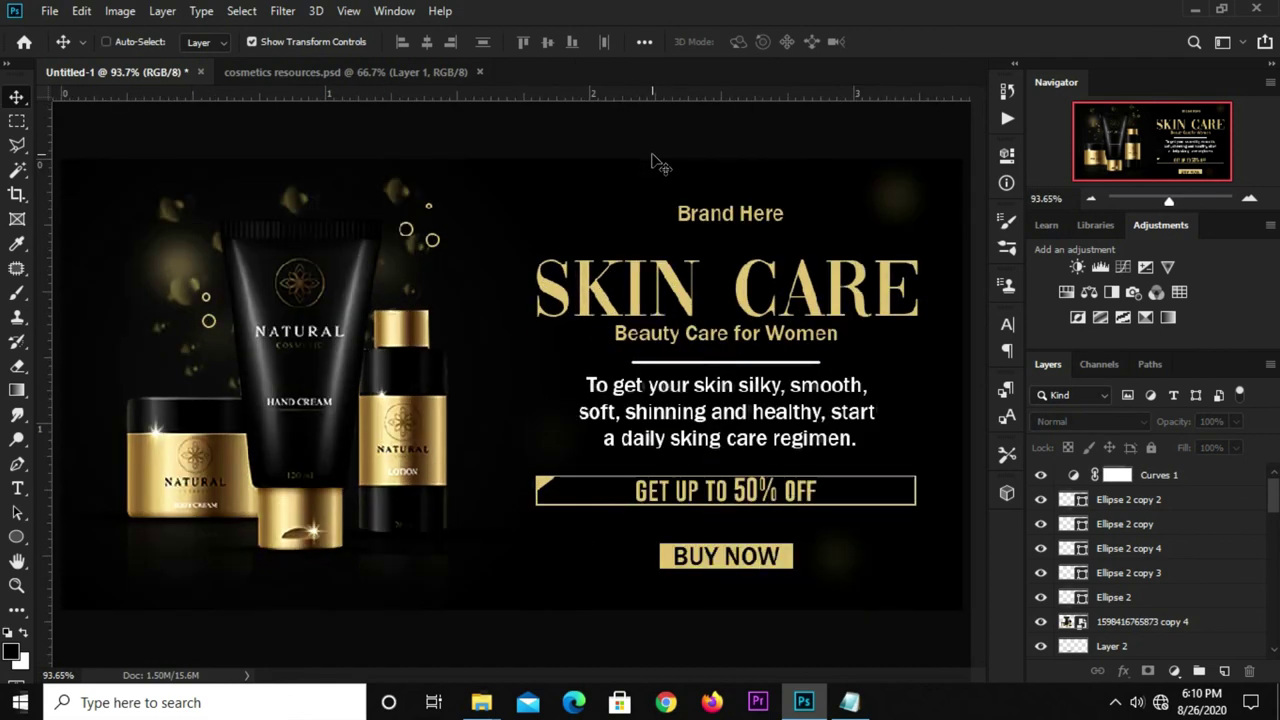